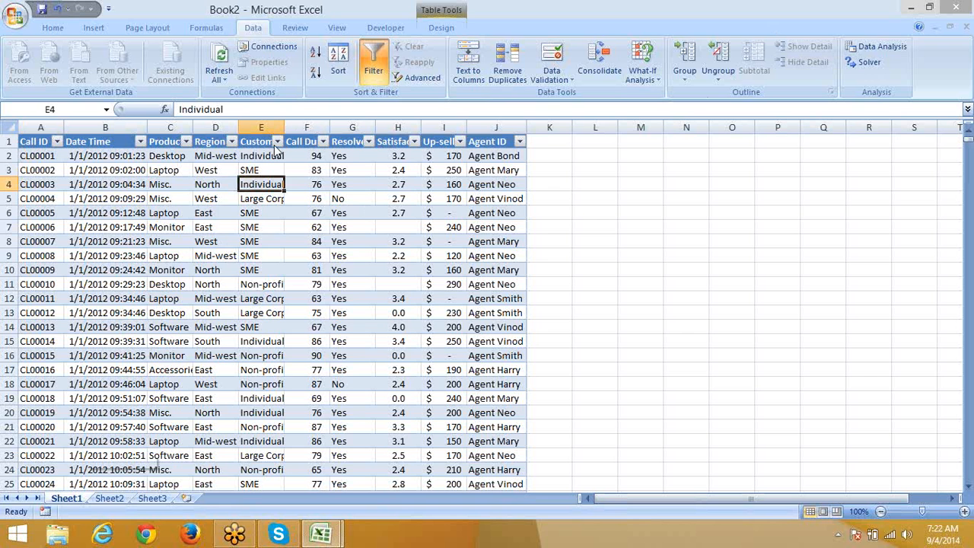
Step: Reset the Customer Type filter so every customer type is shown
click(277, 141)
click(164, 254)
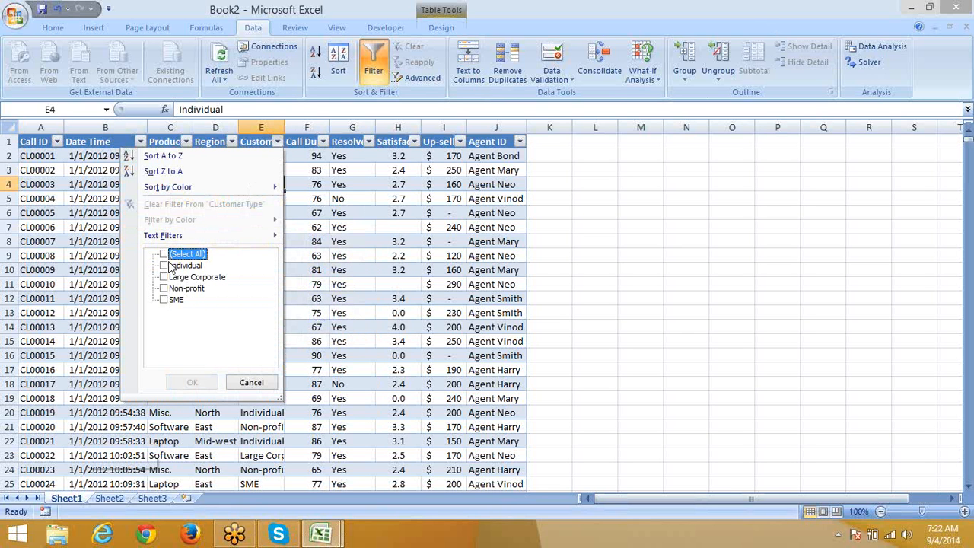
click(164, 254)
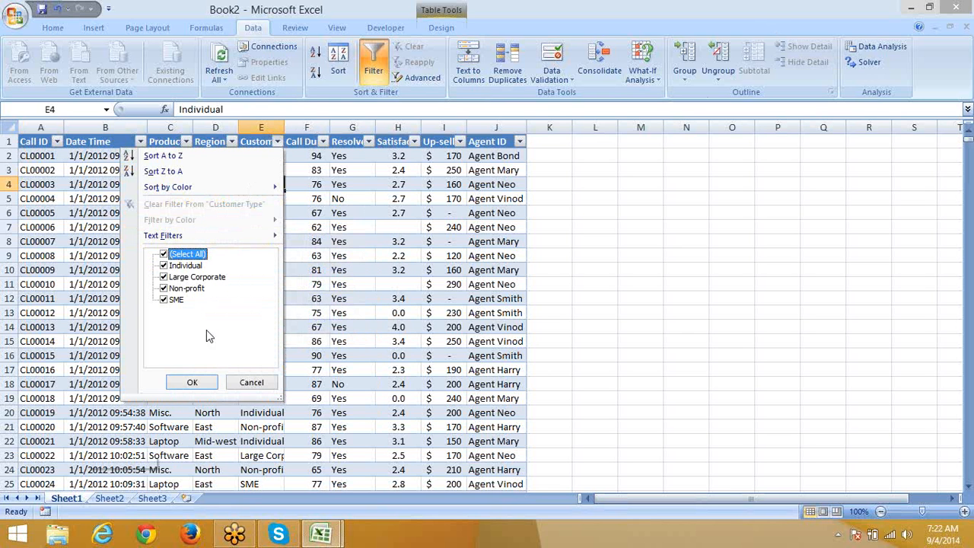
click(193, 379)
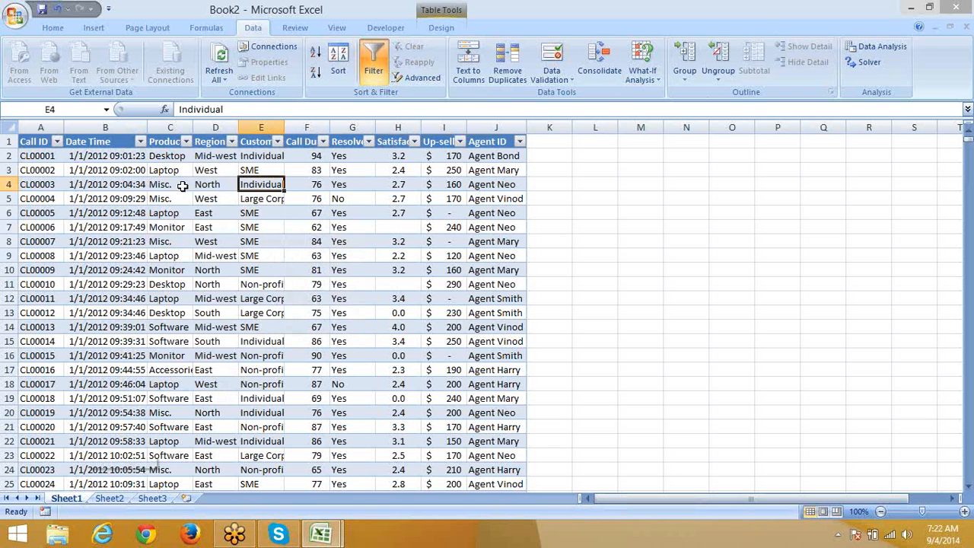
Step: Copy the Product header to L1 and Desktop, Misc., Laptop beneath it in L2:L4
click(167, 142)
key(ctrl+c)
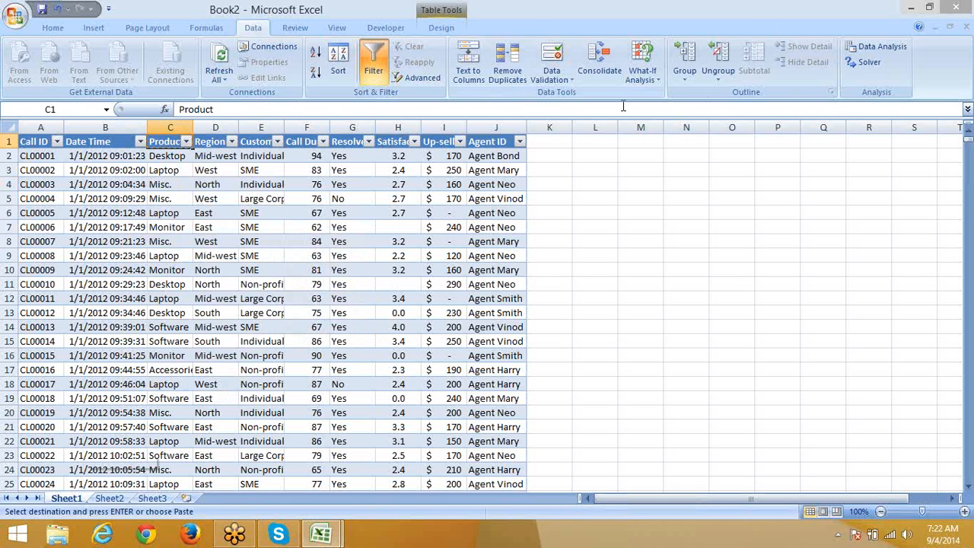
click(592, 144)
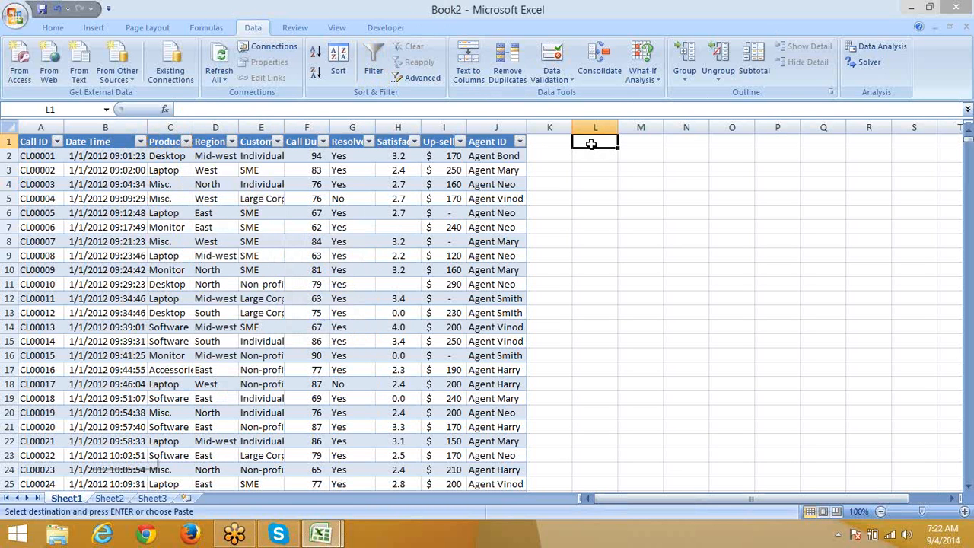
key(ctrl+v)
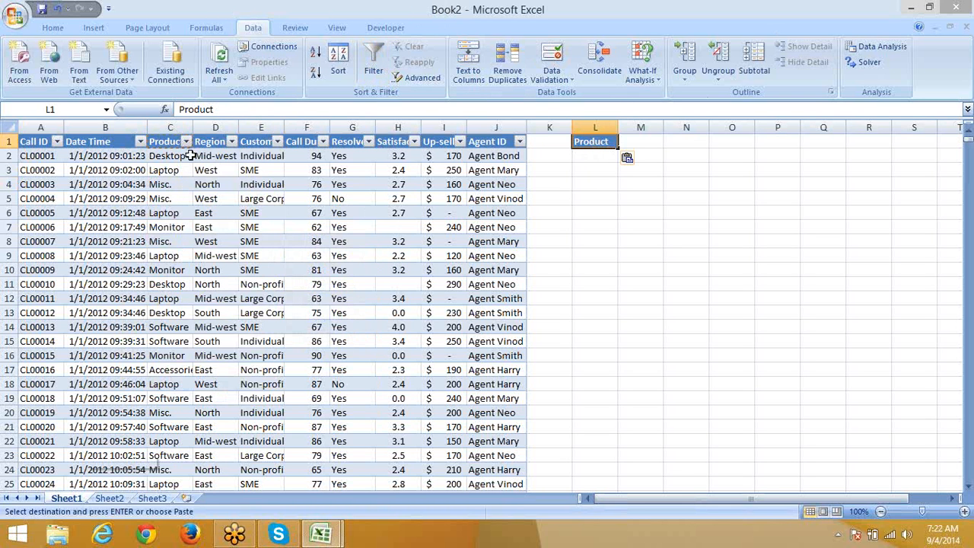
click(155, 158)
ctrl+click(164, 184)
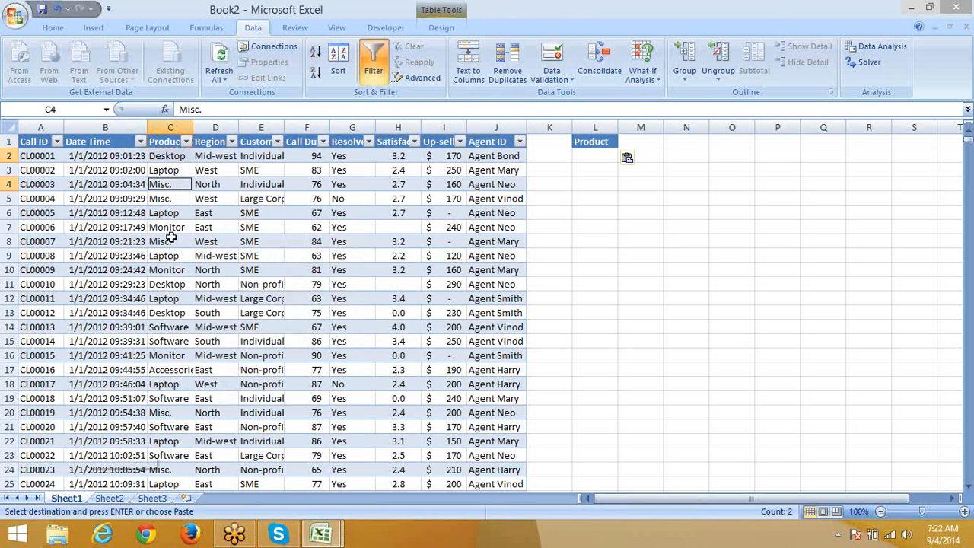
ctrl+click(171, 255)
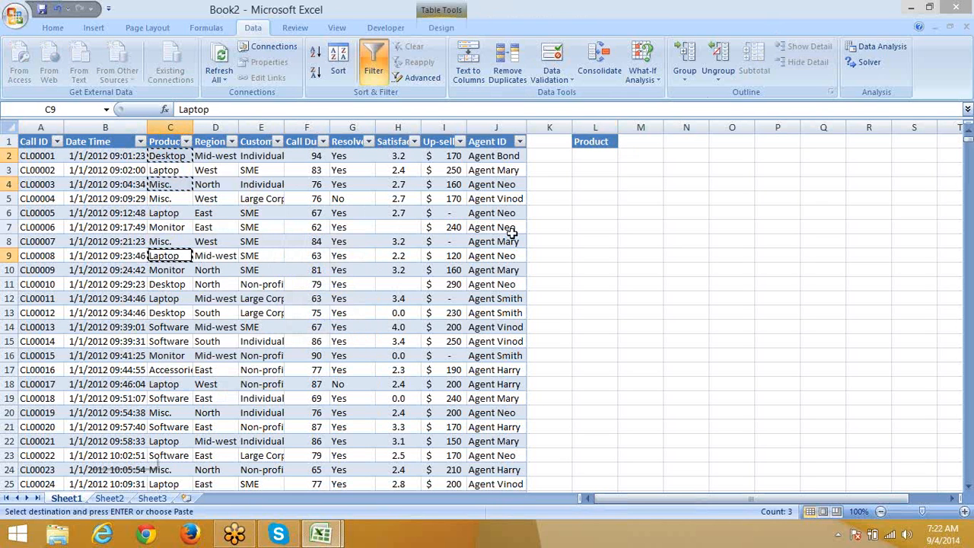
key(ctrl+c)
click(587, 158)
key(ctrl+v)
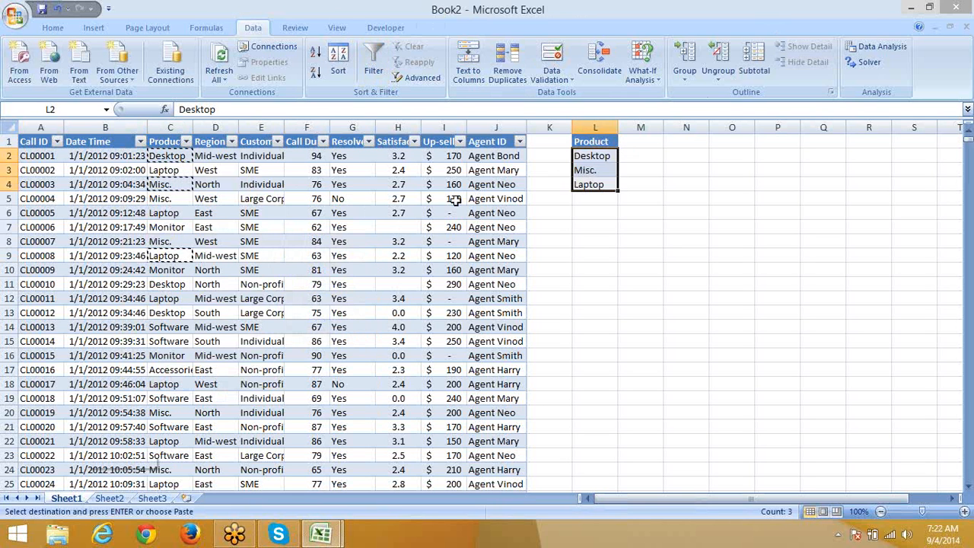
Step: Put the Customer Type header in M1 and the SME condition in M3
click(255, 146)
click(622, 142)
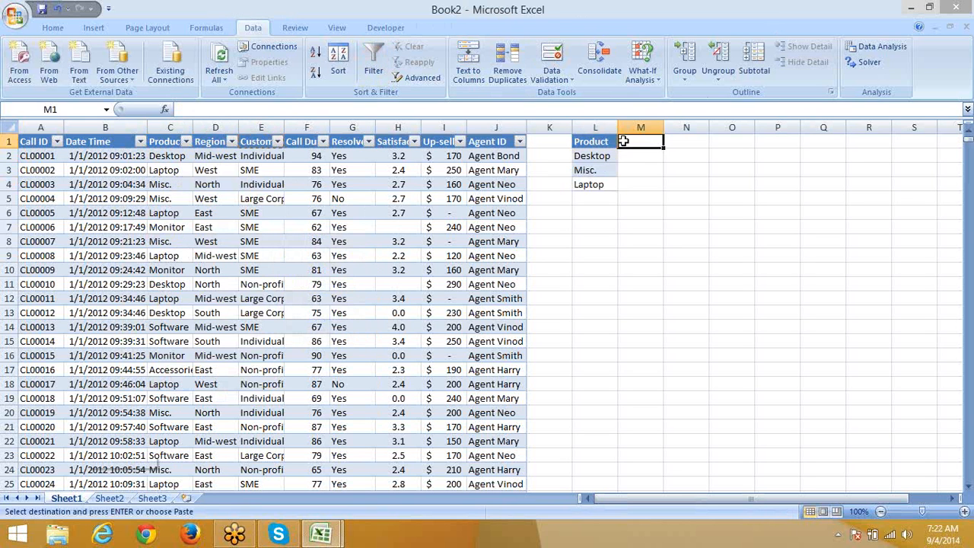
key(ctrl+v)
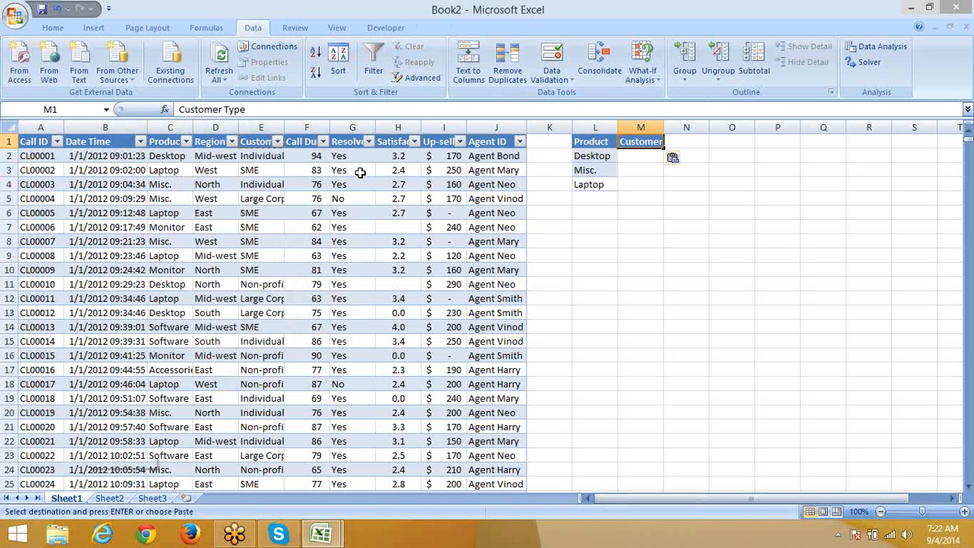
click(249, 170)
key(ctrl+c)
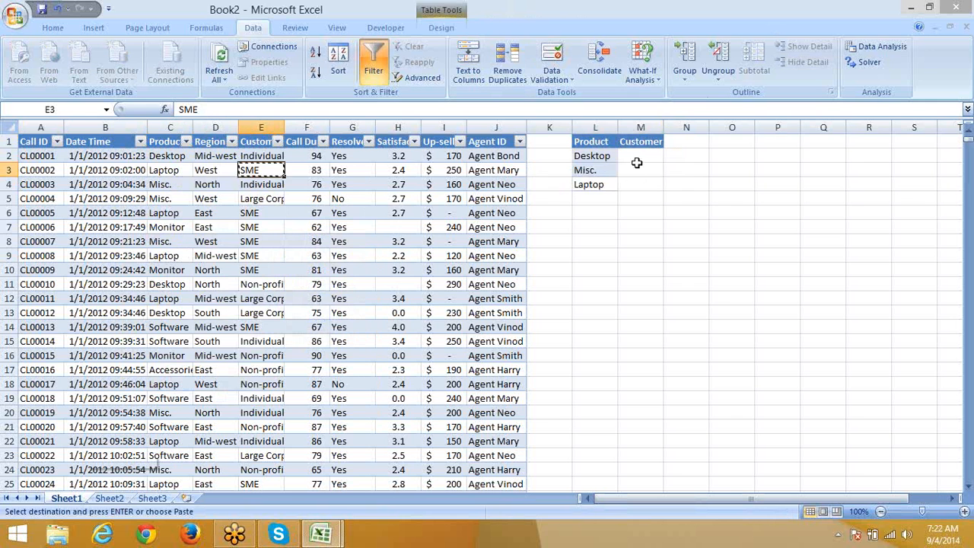
click(631, 169)
key(ctrl+v)
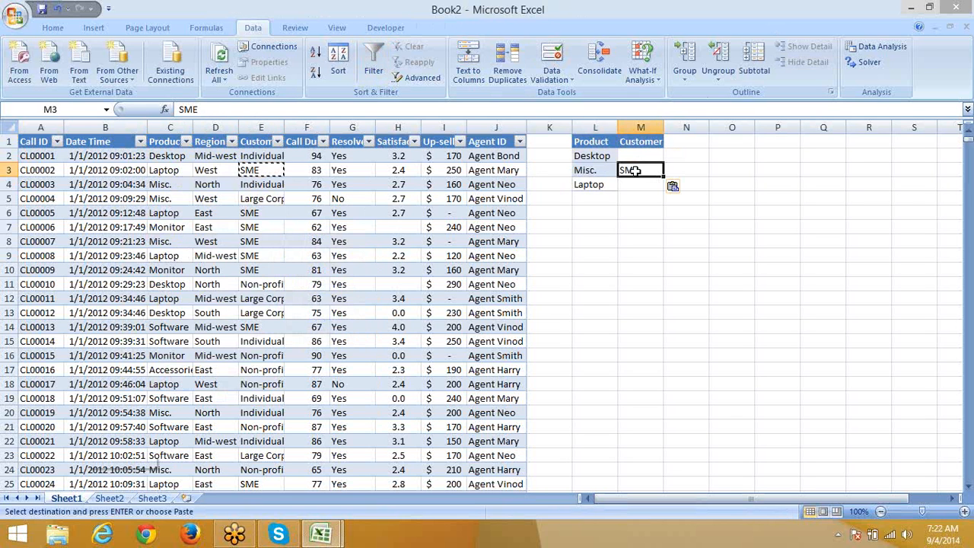
Step: Put the Resolved header in N1 and the condition Yes in N4
click(338, 144)
click(688, 143)
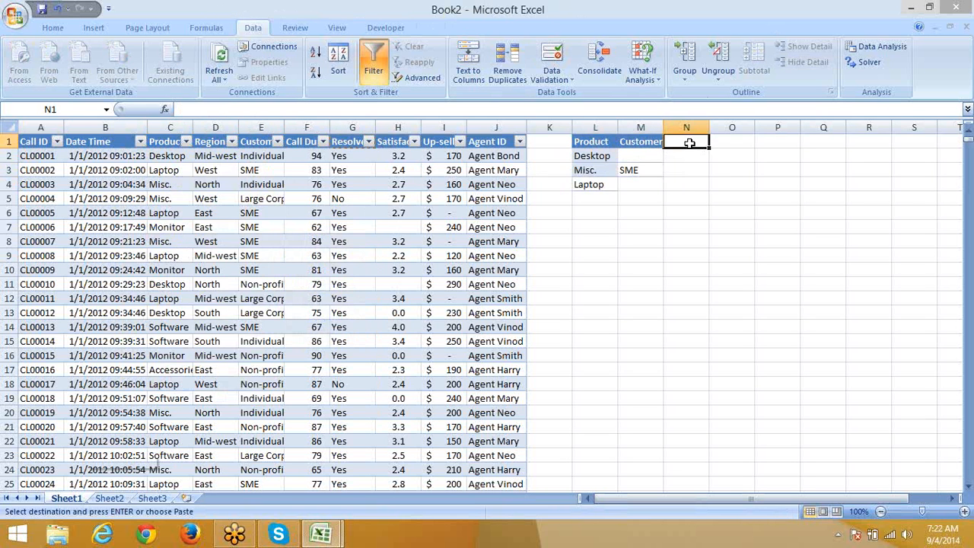
key(ctrl+v)
click(688, 185)
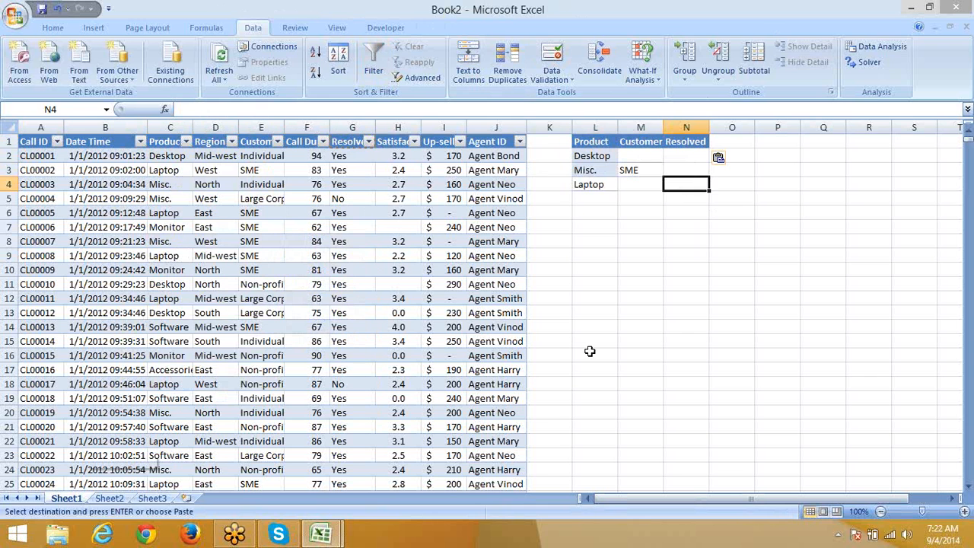
text(Yes)
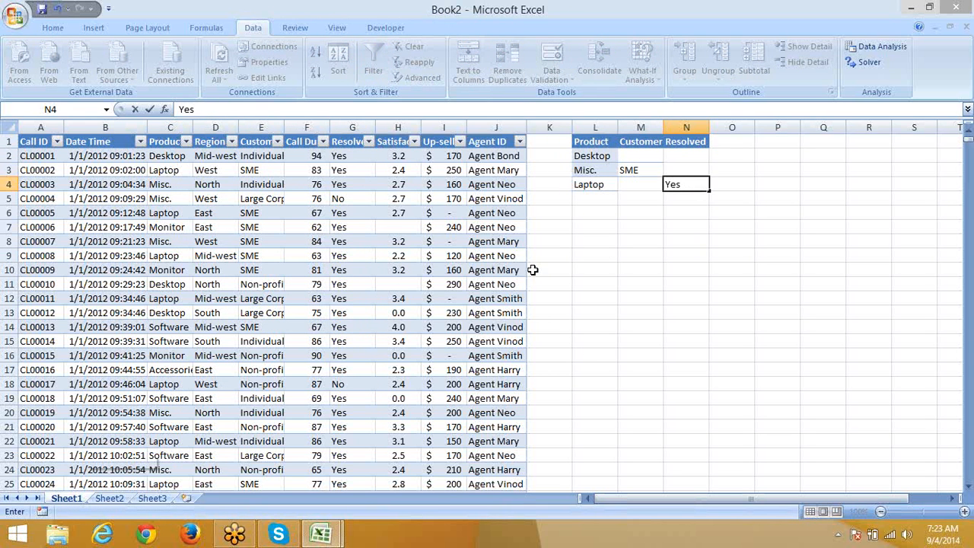
click(484, 258)
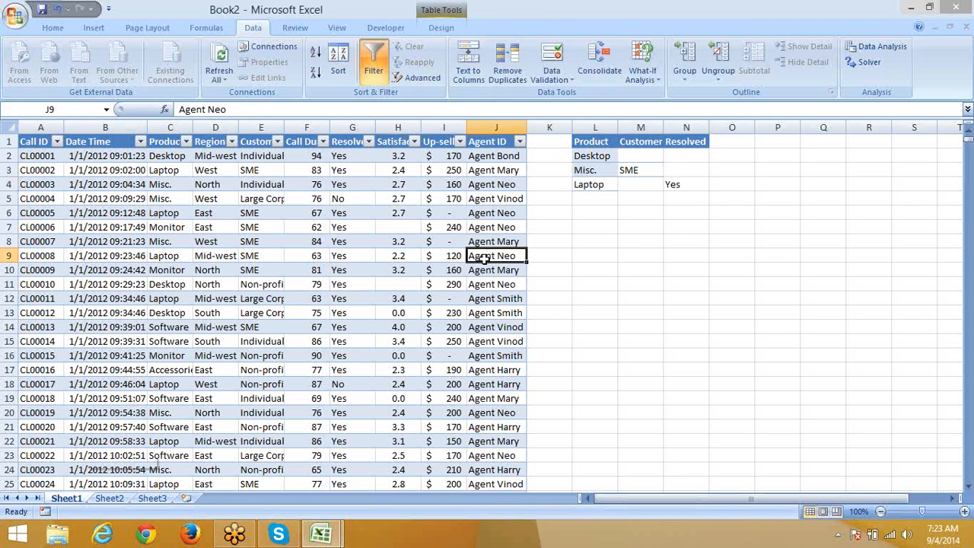
Step: Put the Up-sell header in O1 and the condition >250 in O2
click(435, 144)
key(ctrl+c)
click(735, 141)
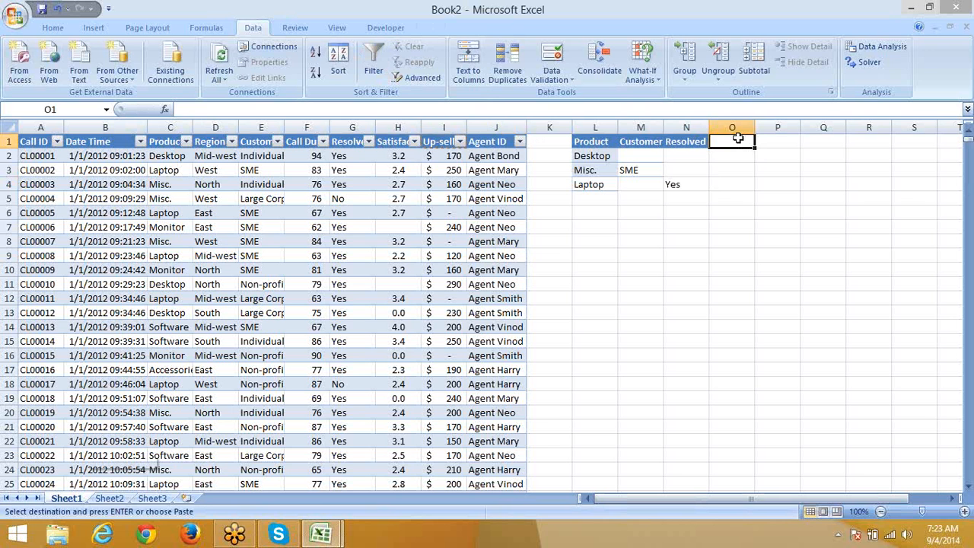
key(ctrl+v)
click(736, 156)
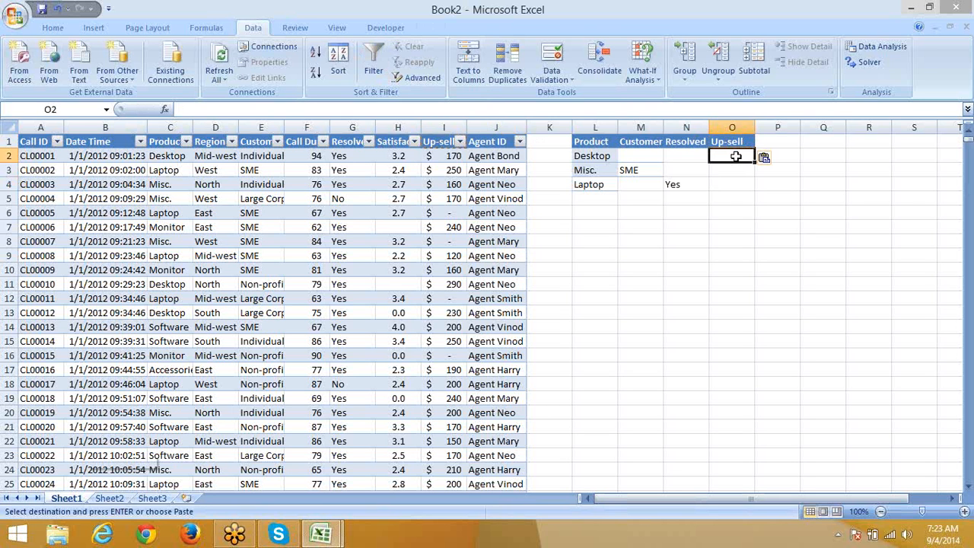
text(>250)
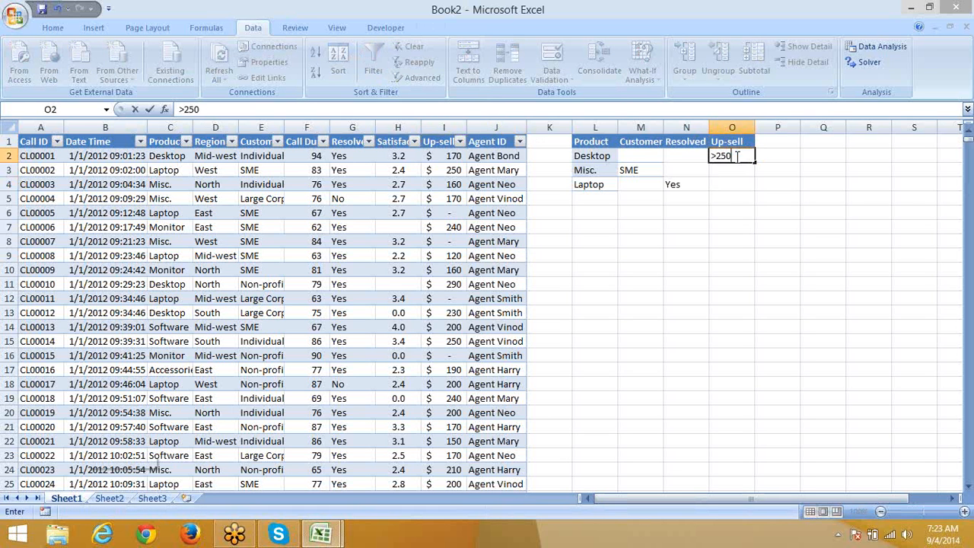
key(Return)
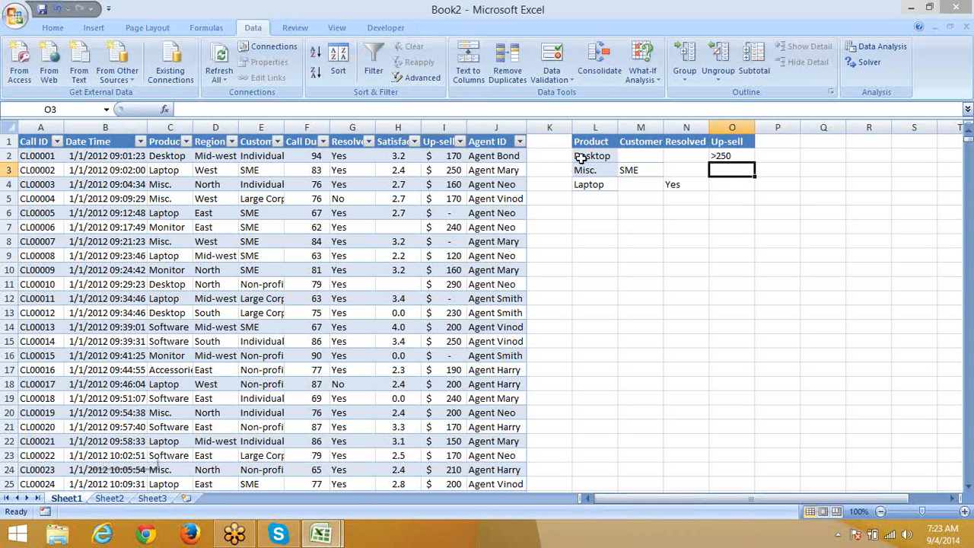
drag(579, 158, 729, 155)
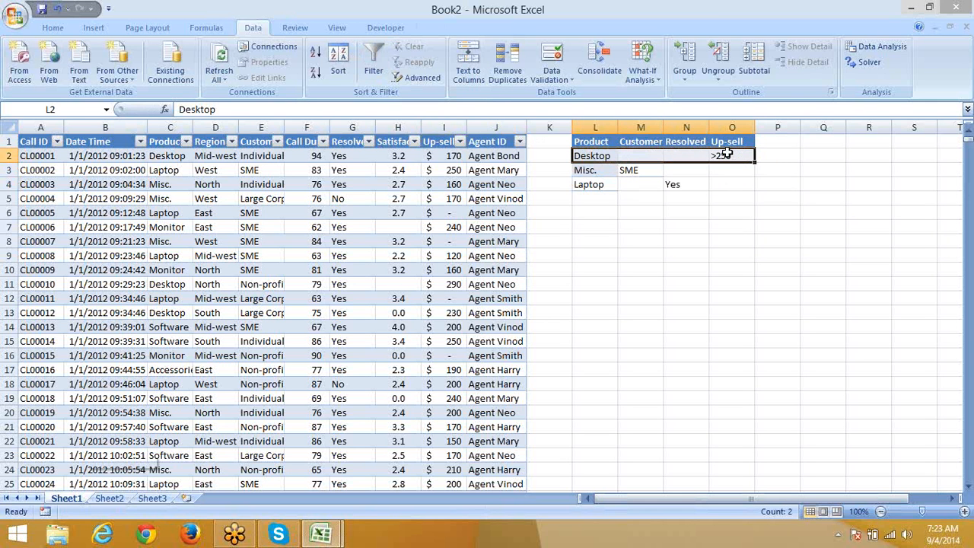
drag(596, 169, 716, 164)
drag(594, 187, 746, 183)
click(734, 196)
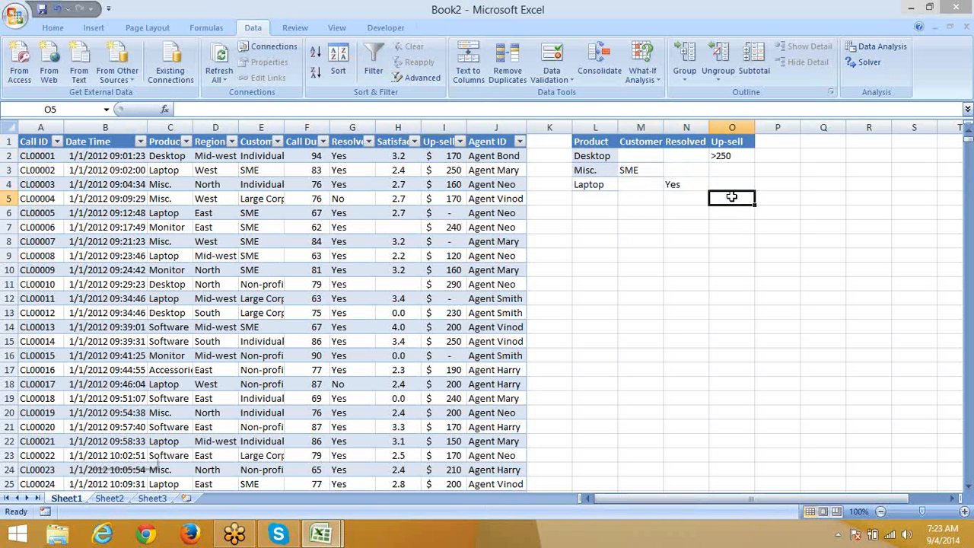
click(639, 158)
click(685, 159)
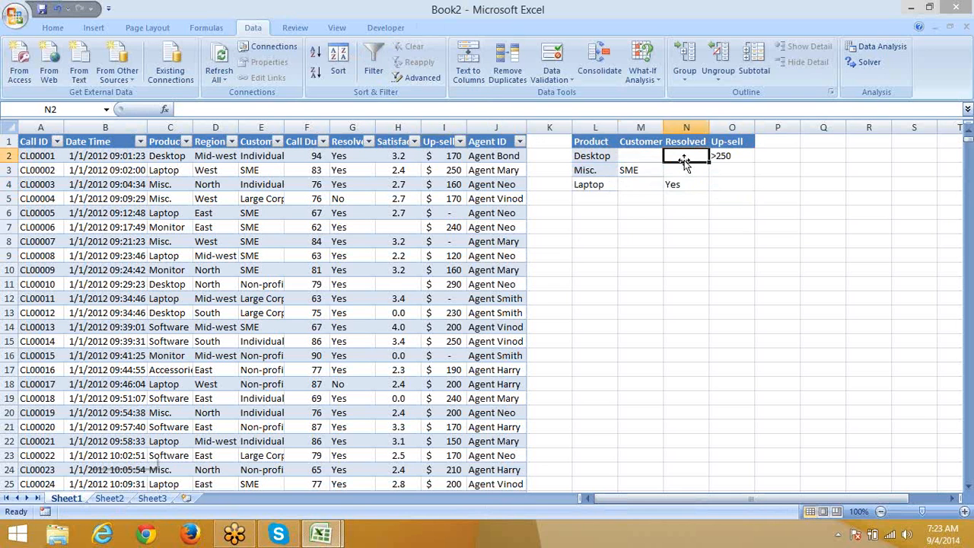
click(727, 158)
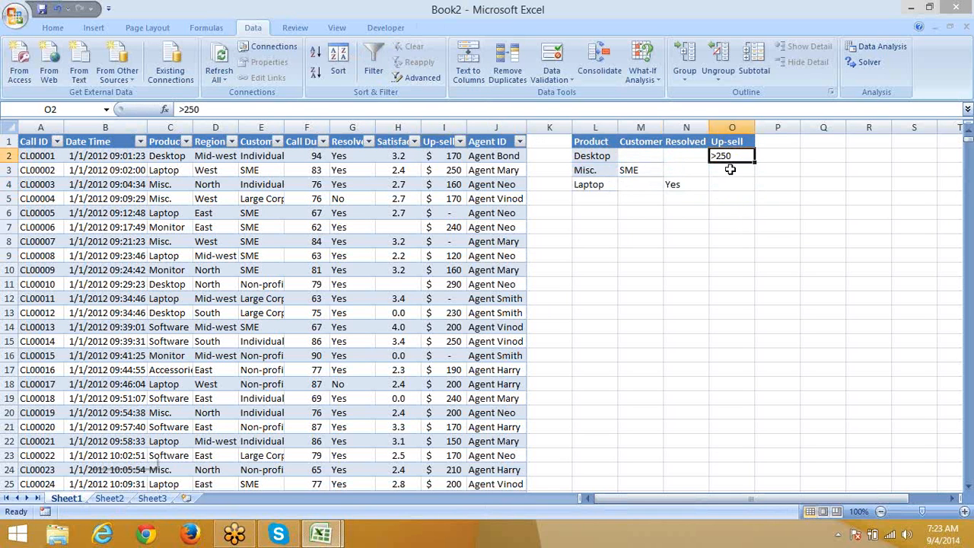
click(611, 169)
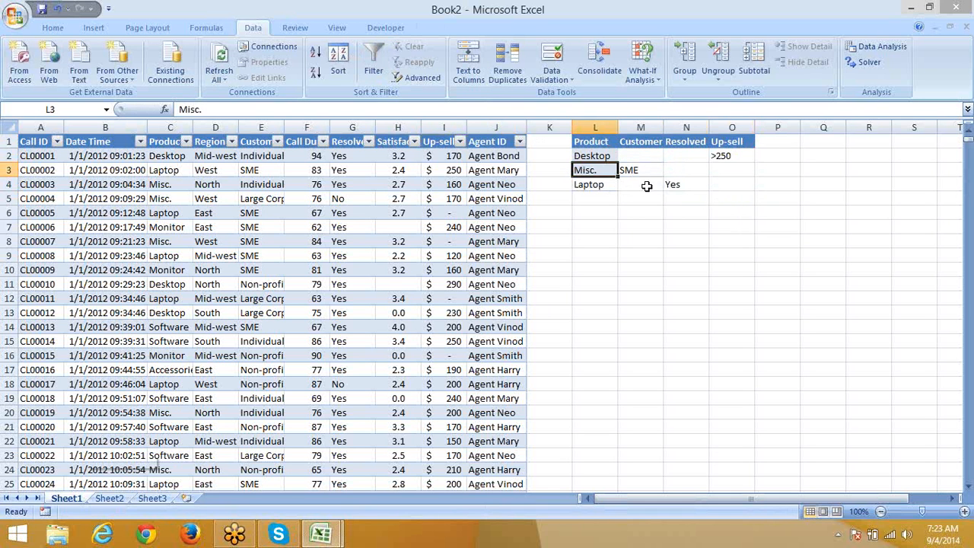
click(639, 176)
drag(685, 163, 739, 172)
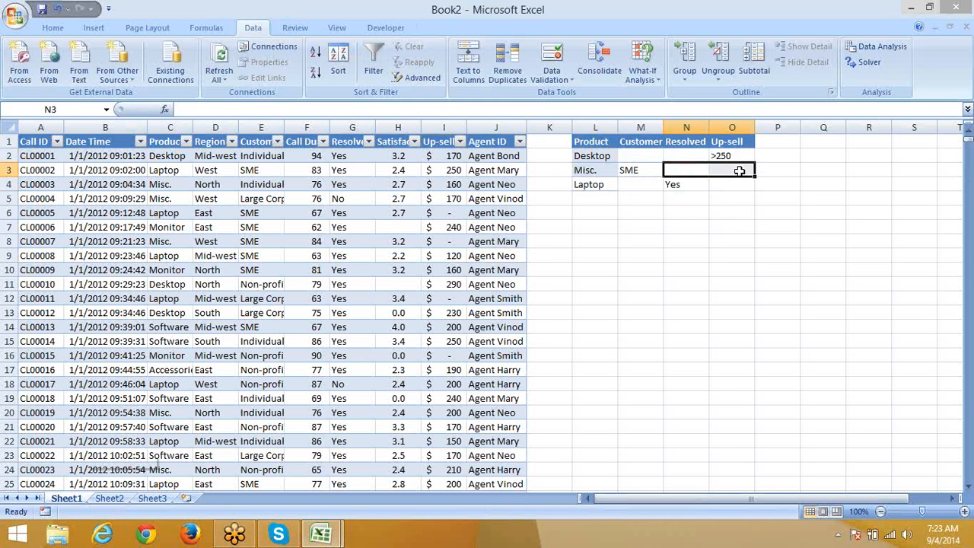
click(570, 194)
click(688, 185)
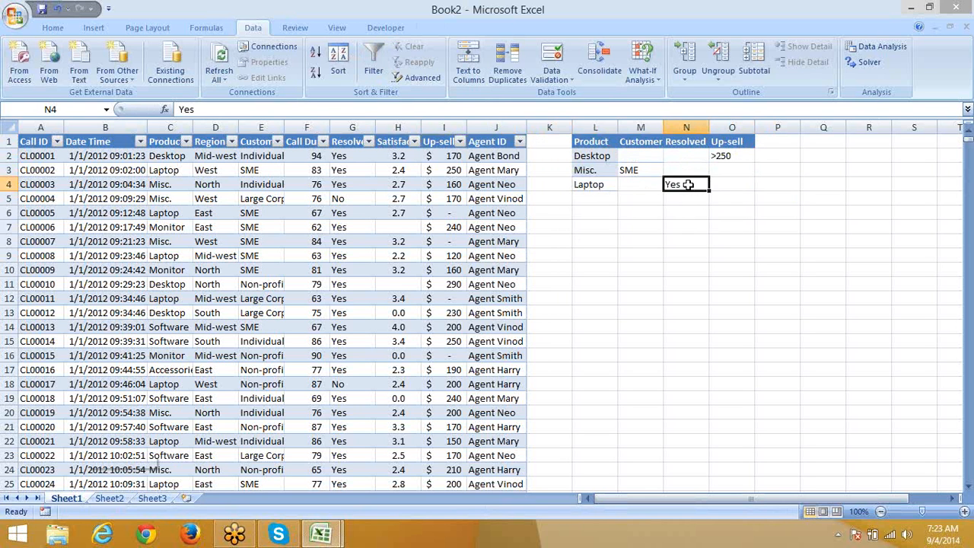
click(637, 186)
click(733, 184)
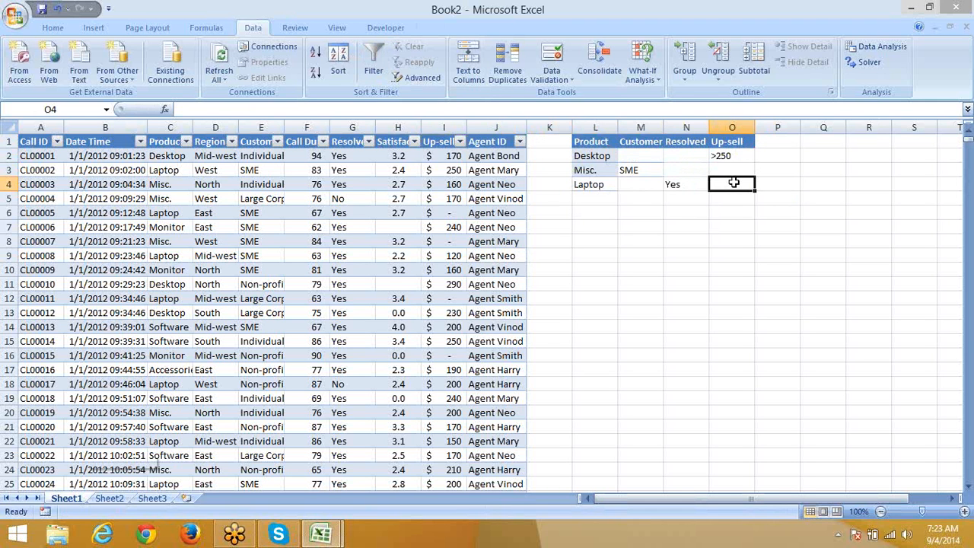
click(960, 32)
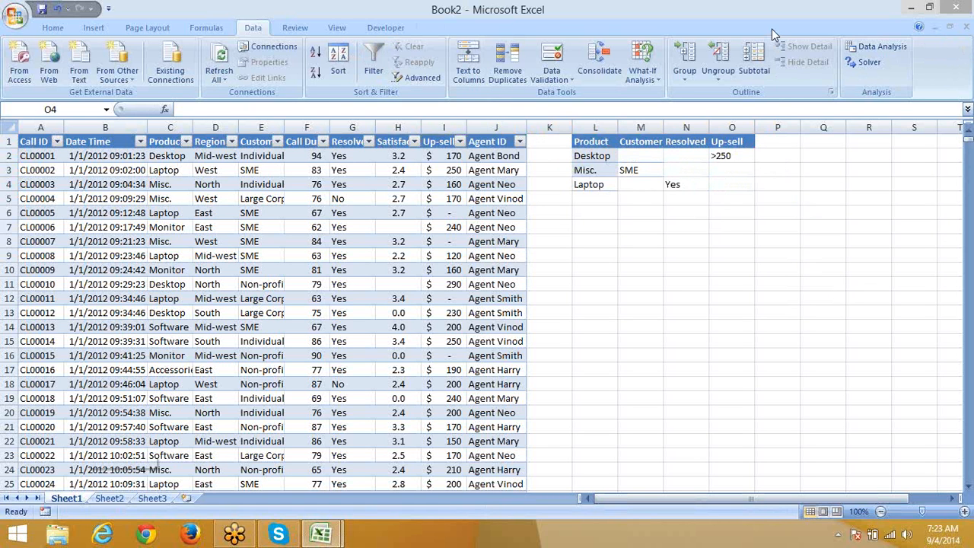
Step: Turn off the column filters and select the whole call table from A1 to the last record
click(46, 142)
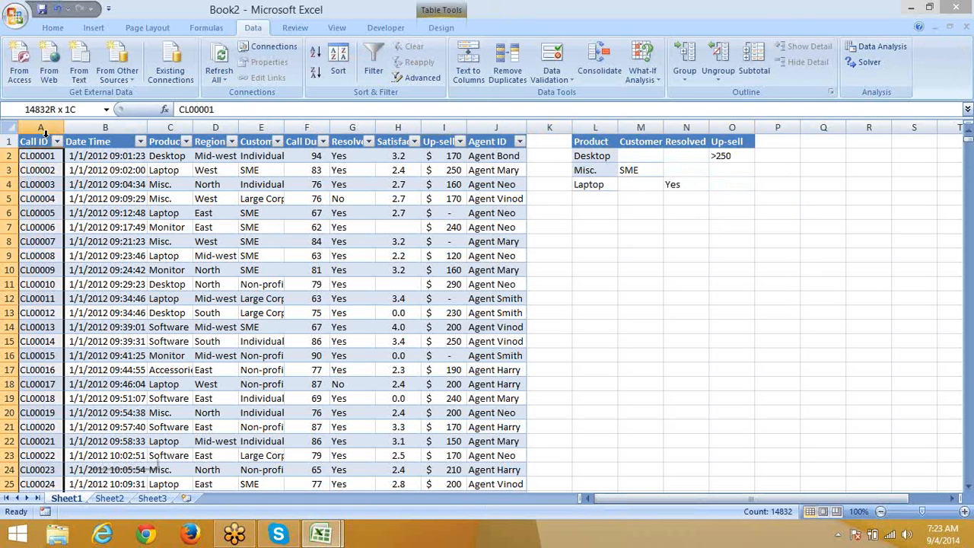
click(45, 141)
key(ctrl+shift+l)
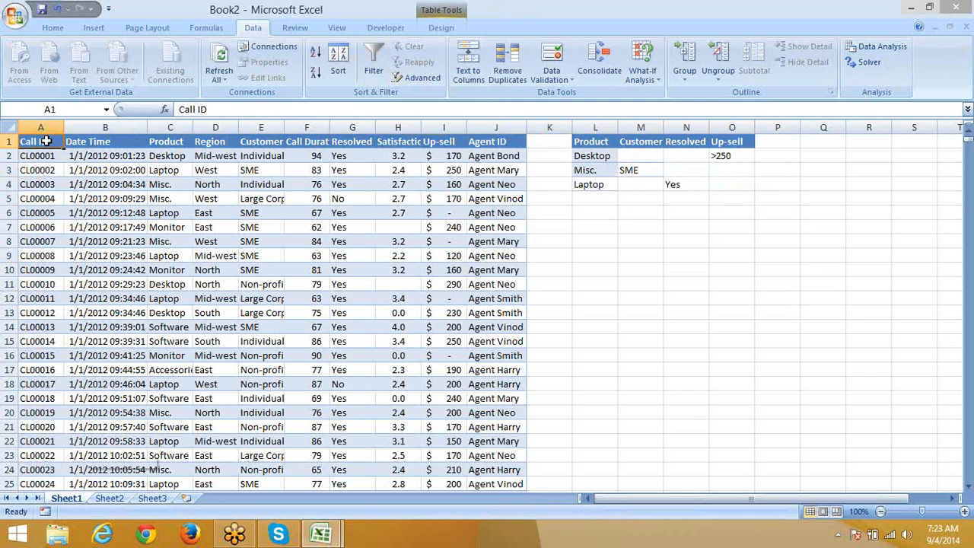
key(ctrl+shift+Right)
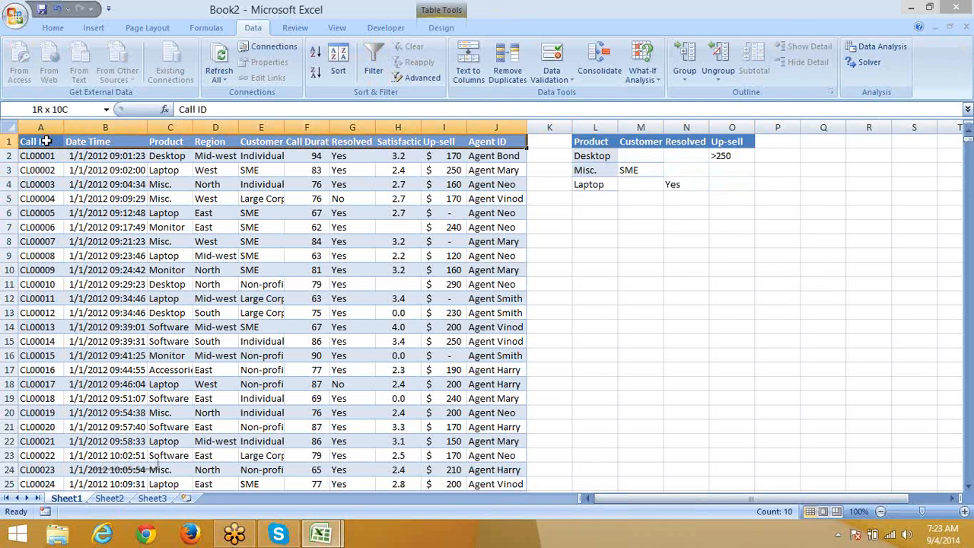
key(ctrl+shift+Down)
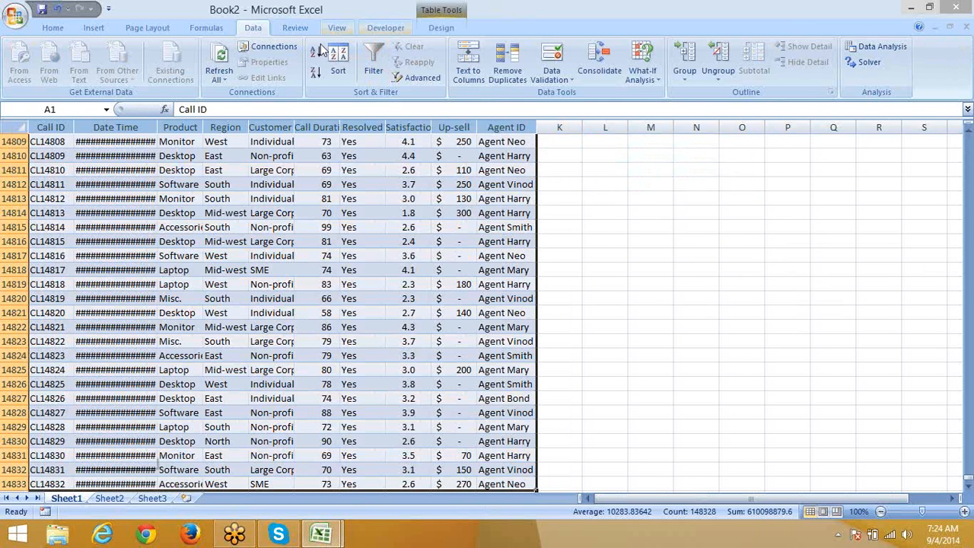
Step: Advanced-filter the call table in place with criteria range L1:O4, leaving 3212 records
click(411, 75)
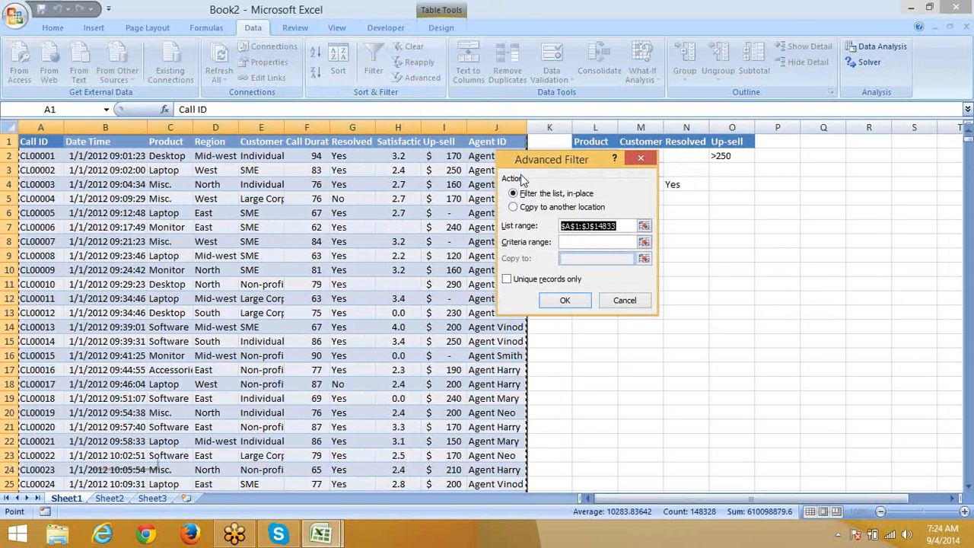
drag(538, 166, 347, 155)
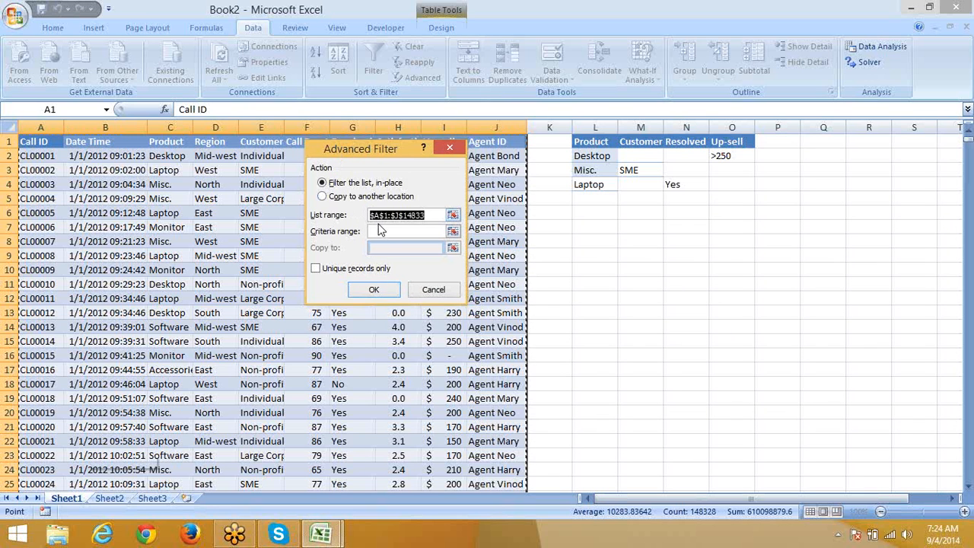
click(387, 231)
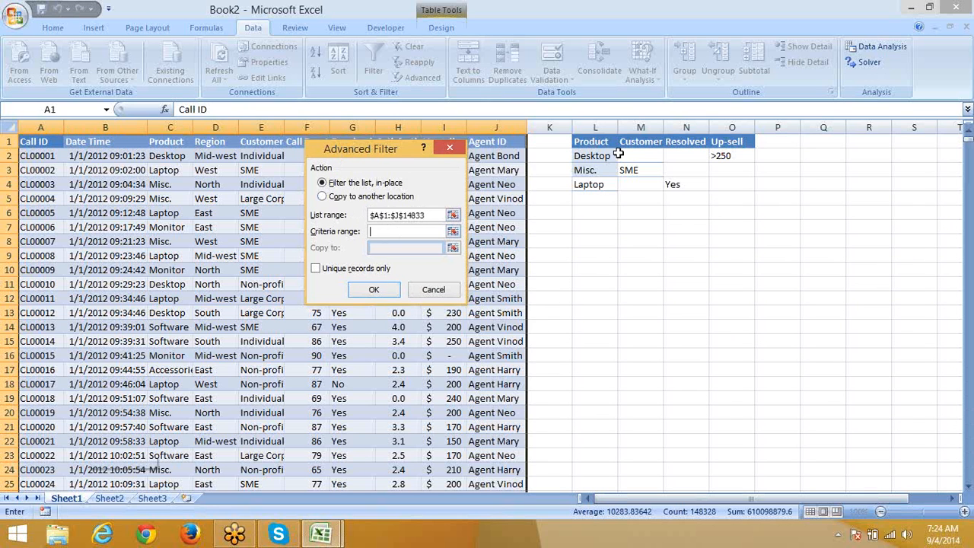
drag(593, 141, 736, 189)
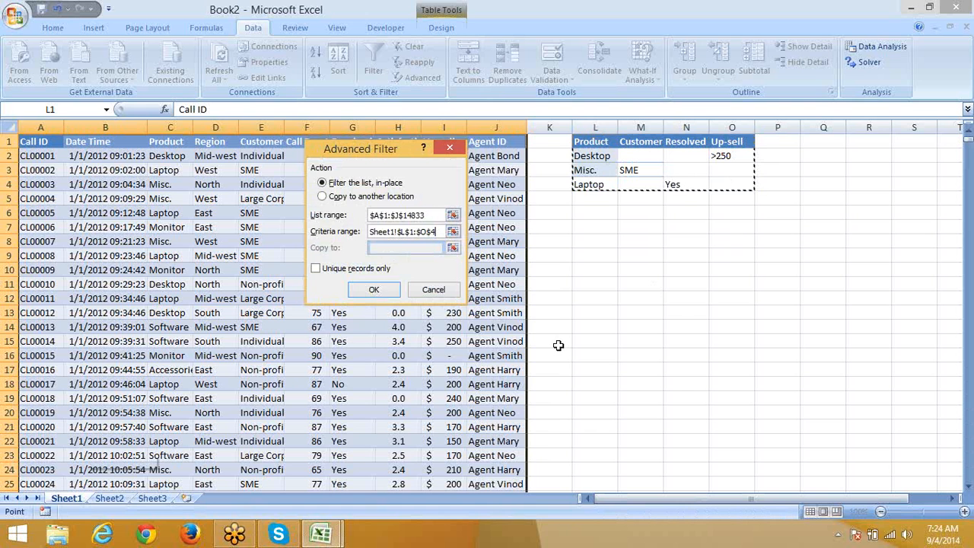
click(377, 291)
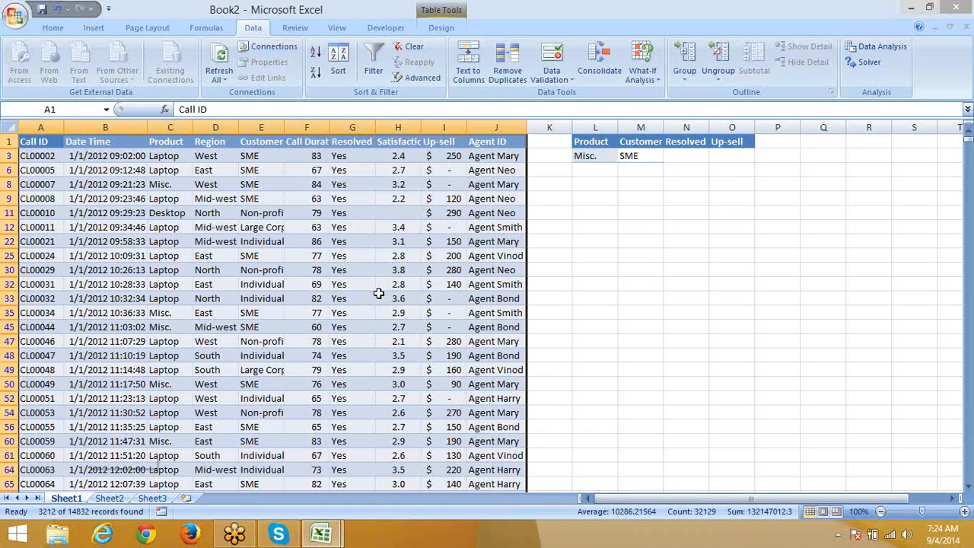
Step: Browse the filtered call records, checking the Up-sell and Agent ID of row 177
scroll(378, 294, down, 15)
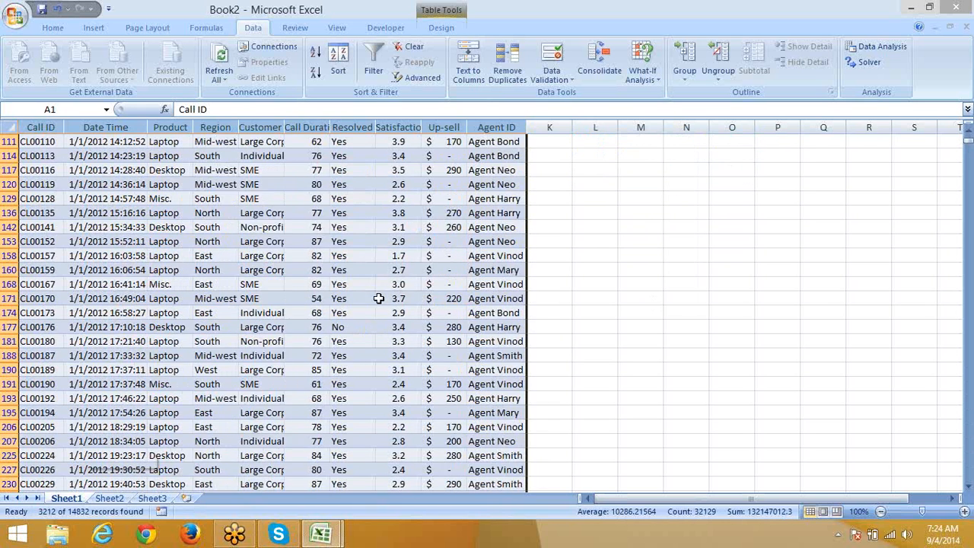
scroll(378, 298, up, 8)
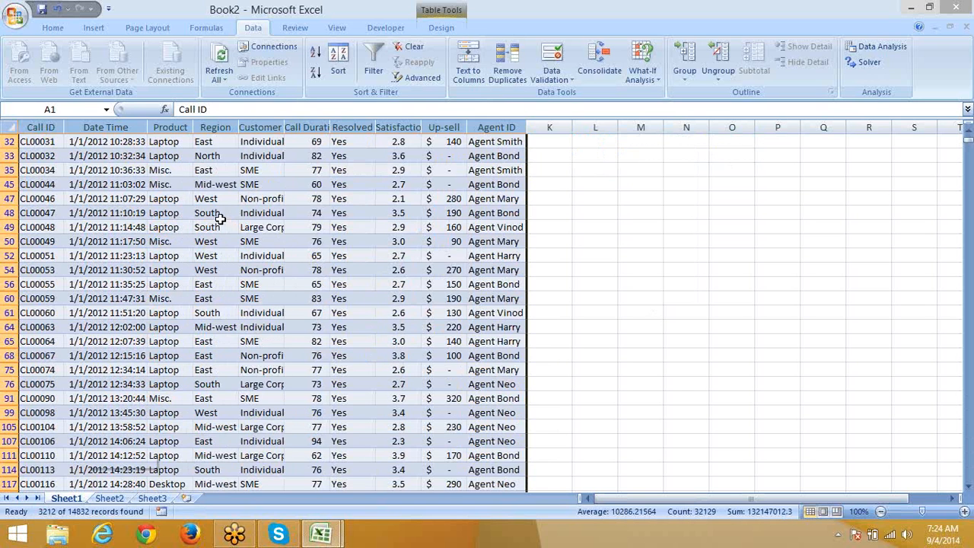
scroll(221, 227, up, 2)
scroll(363, 301, down, 3)
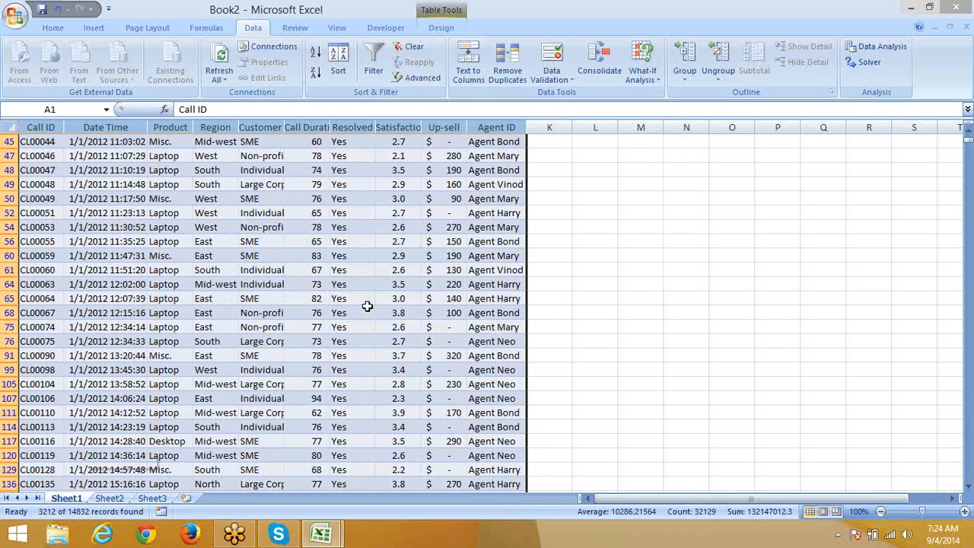
scroll(367, 306, down, 7)
drag(352, 313, 171, 313)
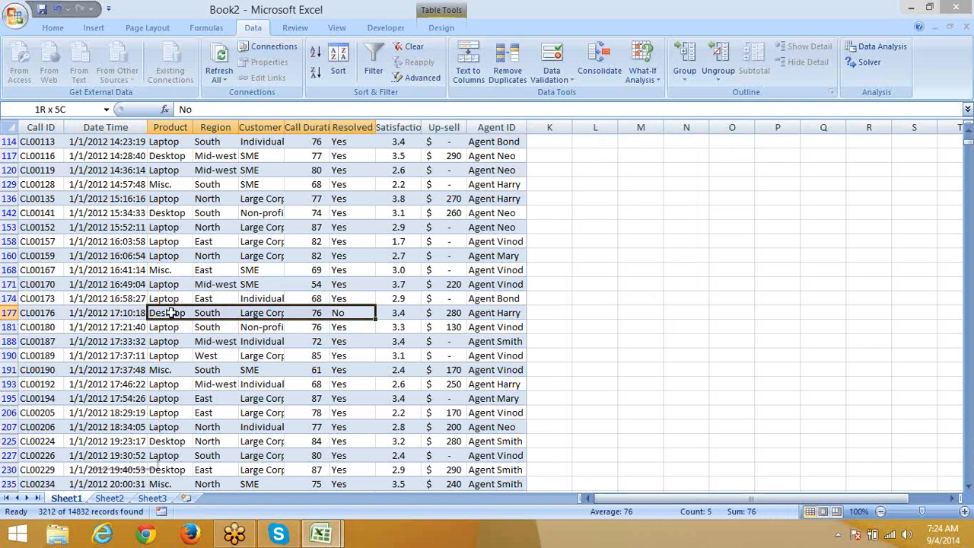
drag(479, 313, 447, 319)
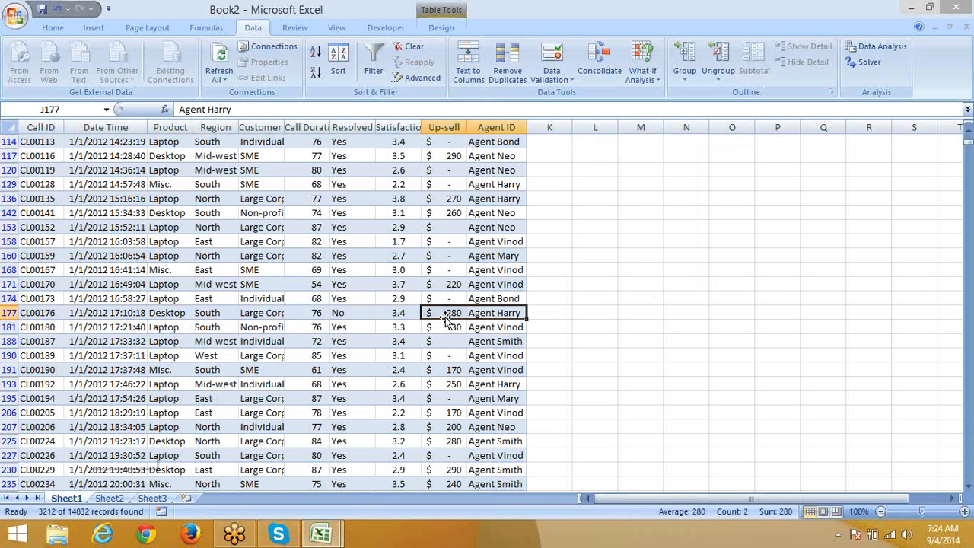
Step: Clear the advanced filter from A1 so all 14832 records show with column filters restored
scroll(446, 315, up, 15)
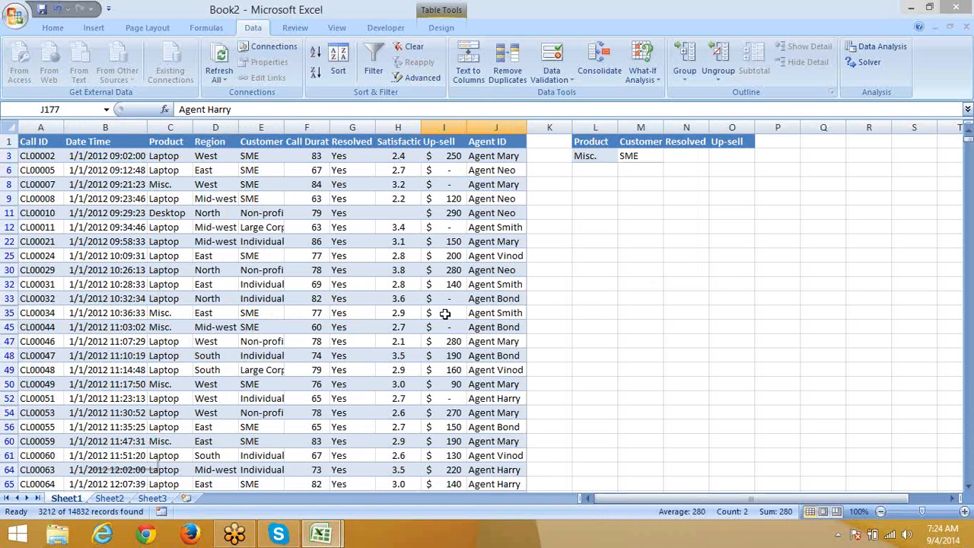
click(55, 142)
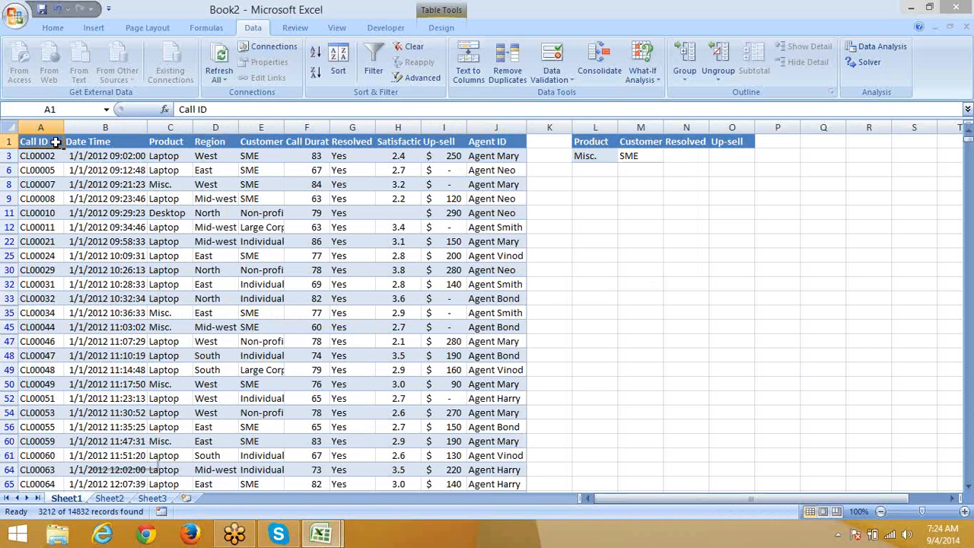
key(ctrl+shift+l)
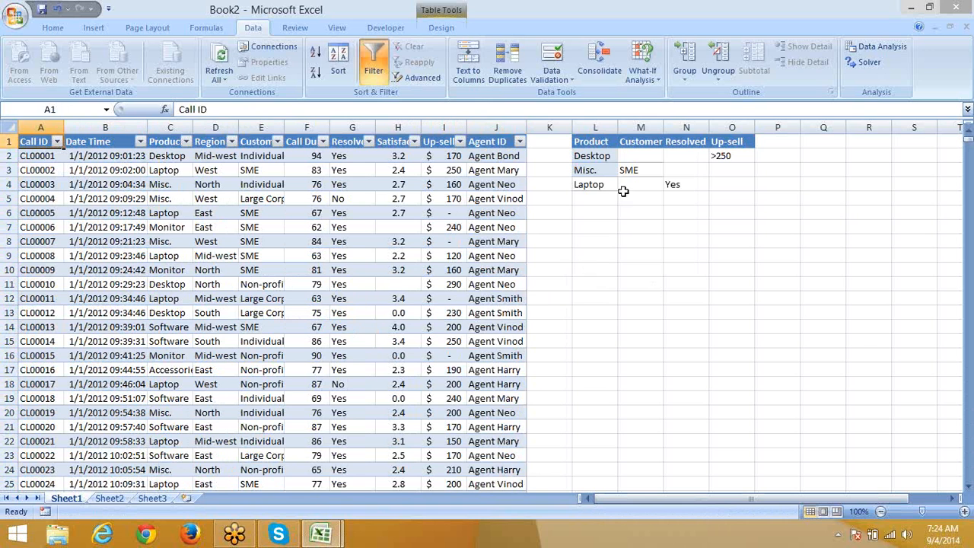
drag(602, 144, 748, 192)
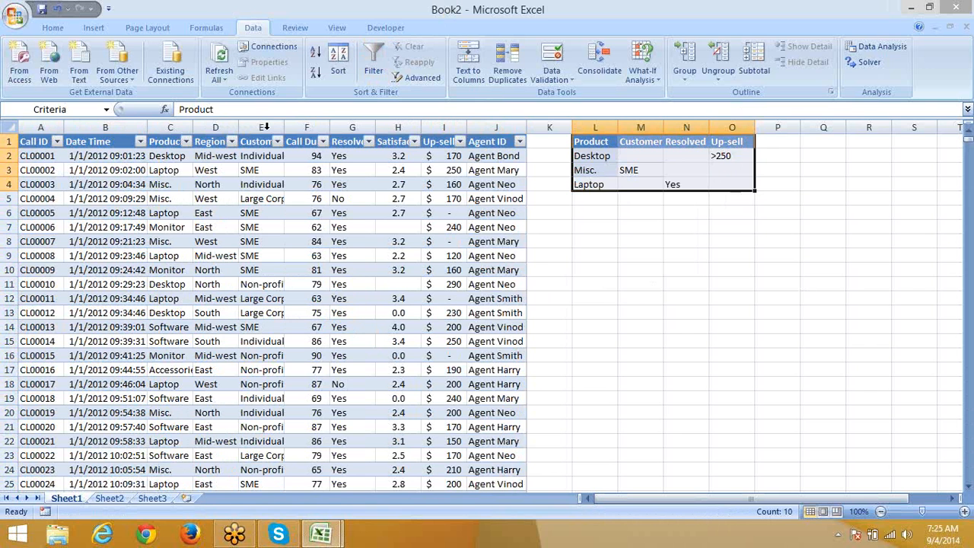
Step: Select the whole table and Advanced-filter matches for L1:O4 into a copy starting at M9
click(32, 144)
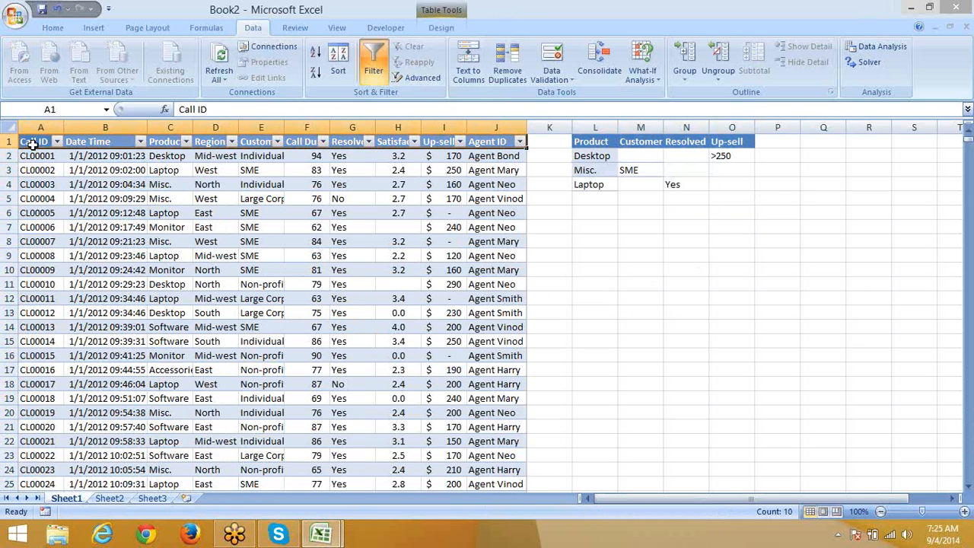
key(ctrl+shift+Right)
key(ctrl+shift+Down)
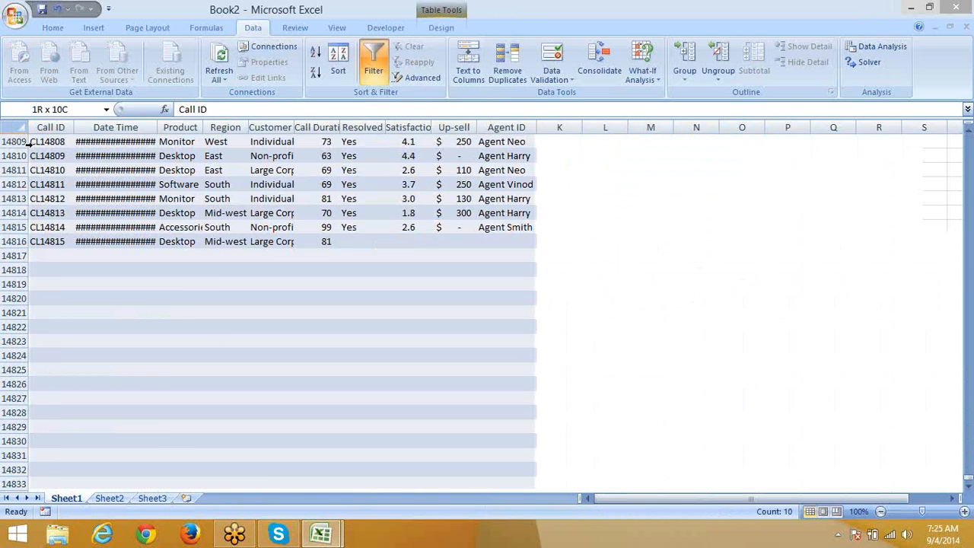
click(417, 78)
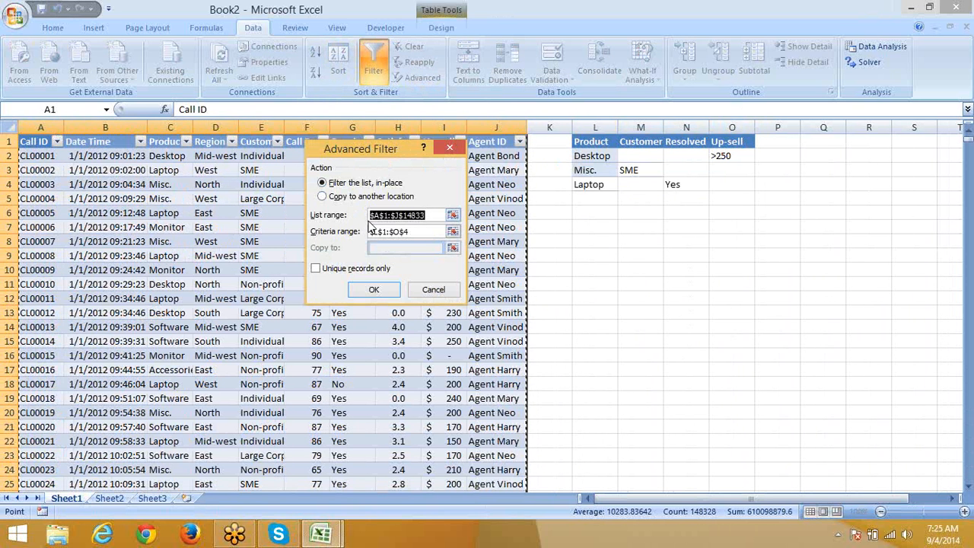
click(403, 231)
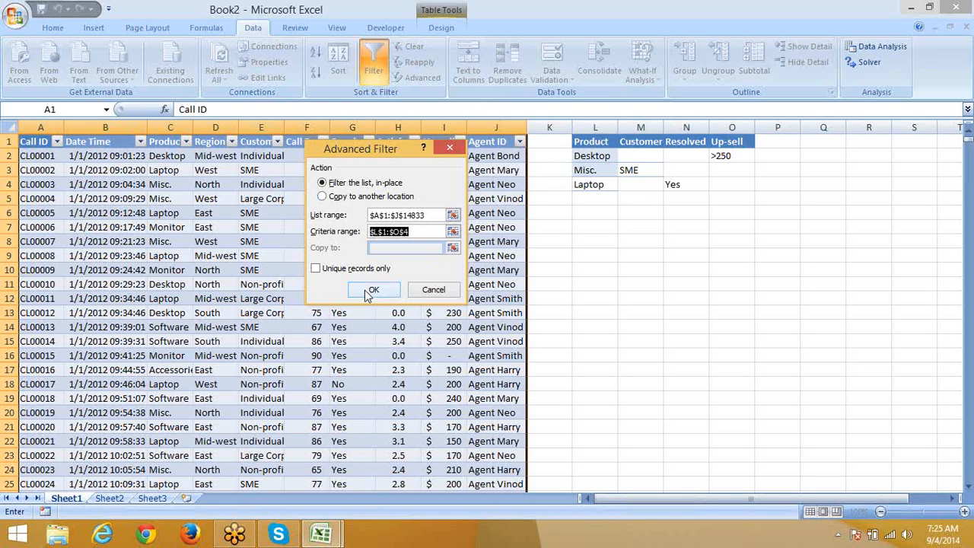
click(383, 198)
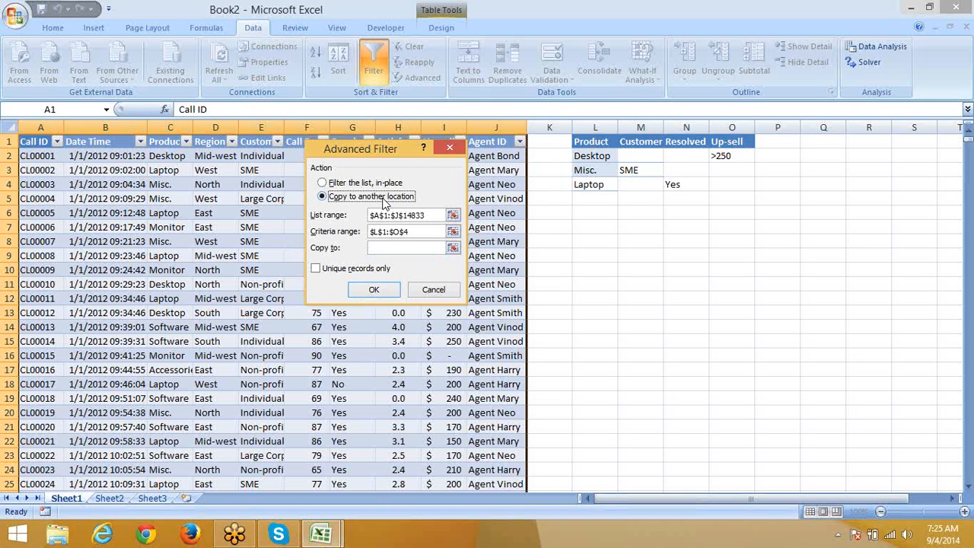
click(399, 247)
click(647, 257)
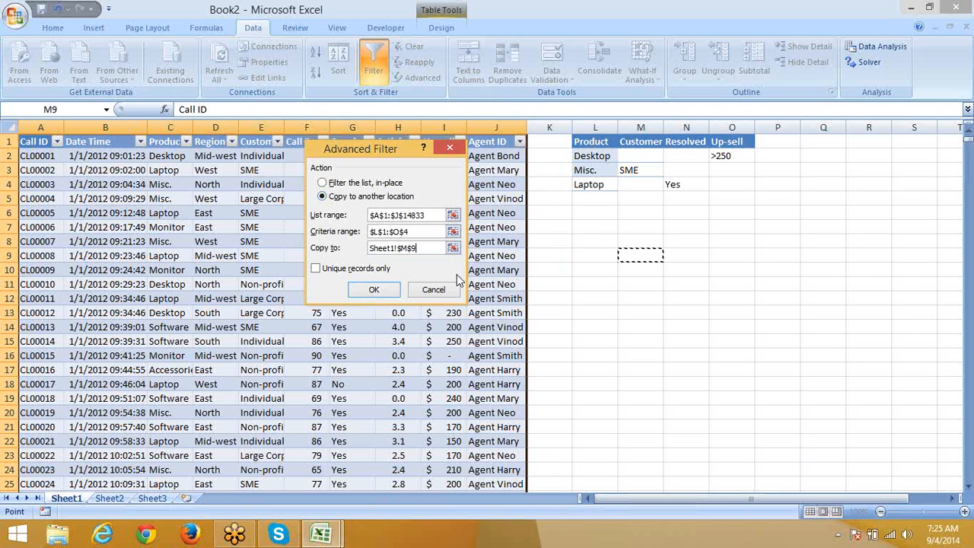
click(377, 289)
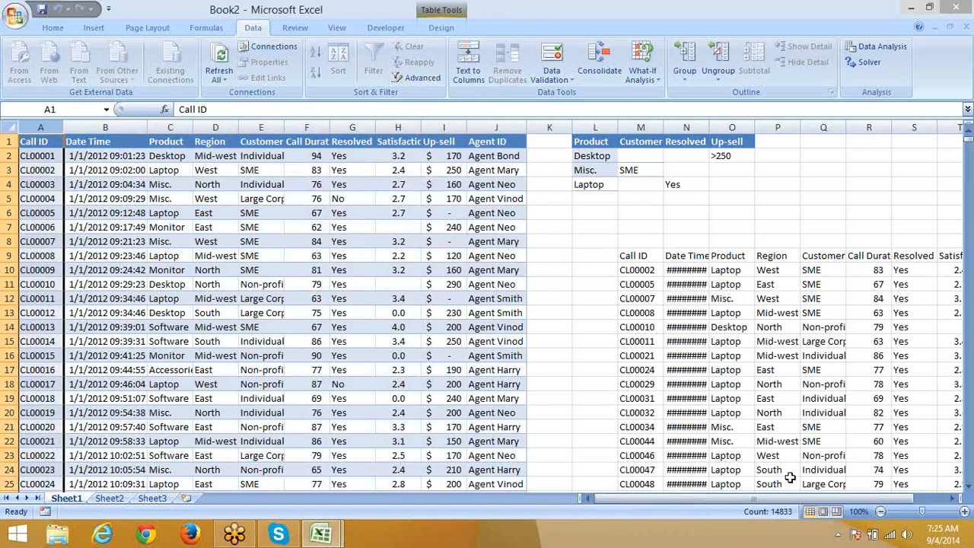
Step: Select the results block from M9 across and down, delete it, and return to A1
drag(793, 500, 883, 504)
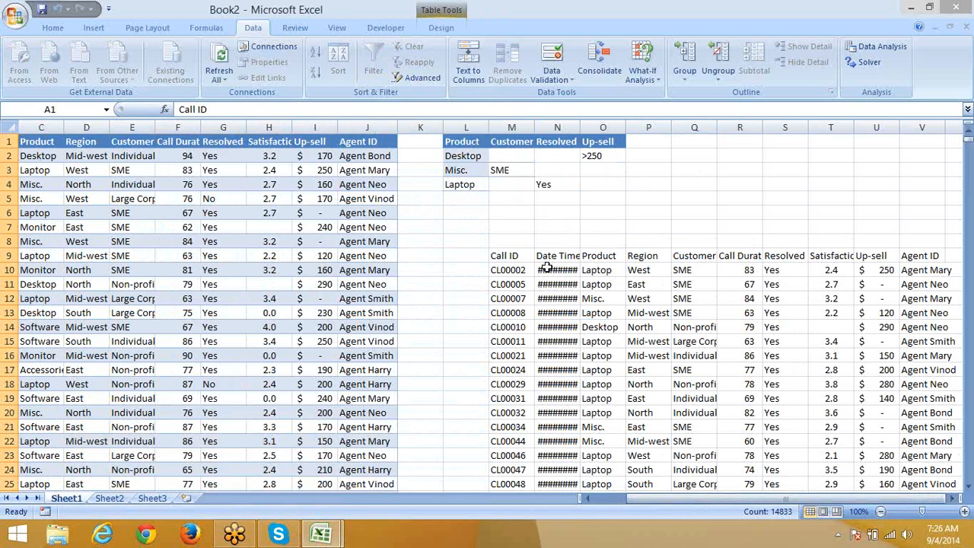
click(511, 259)
key(ctrl+shift+Right)
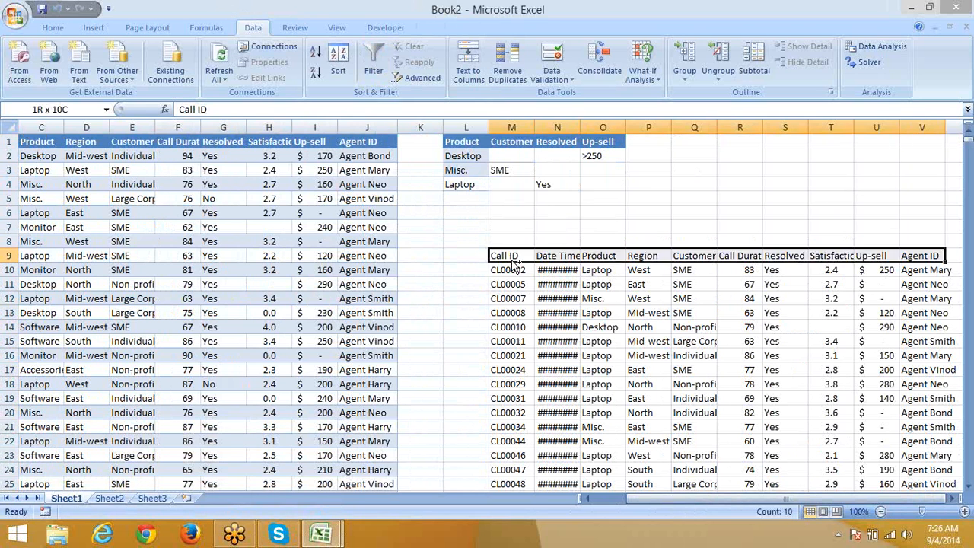
key(ctrl+shift+Down)
key(Home)
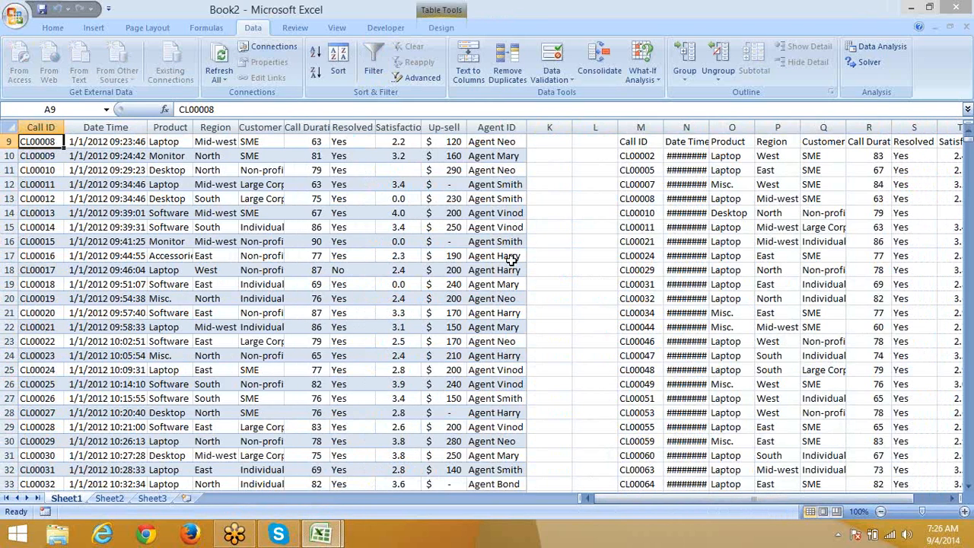
key(ctrl+Right)
key(ctrl+Right)
key(ctrl+shift+Right)
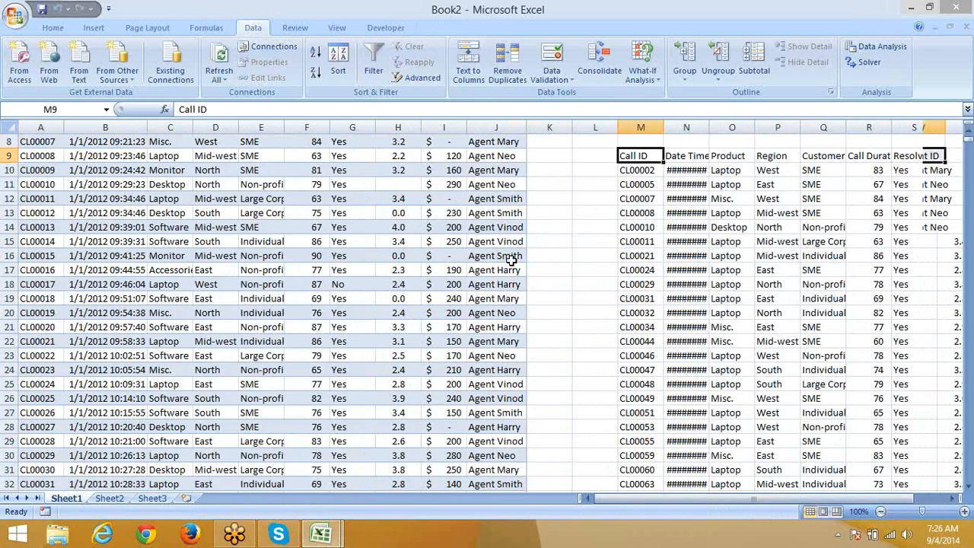
key(ctrl+shift+Down)
key(Delete)
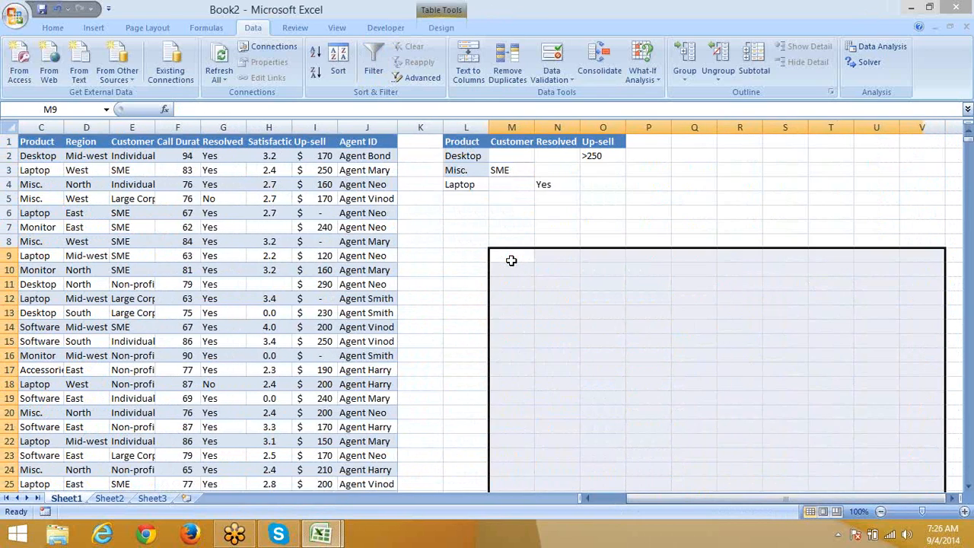
key(ctrl+Left)
key(Home)
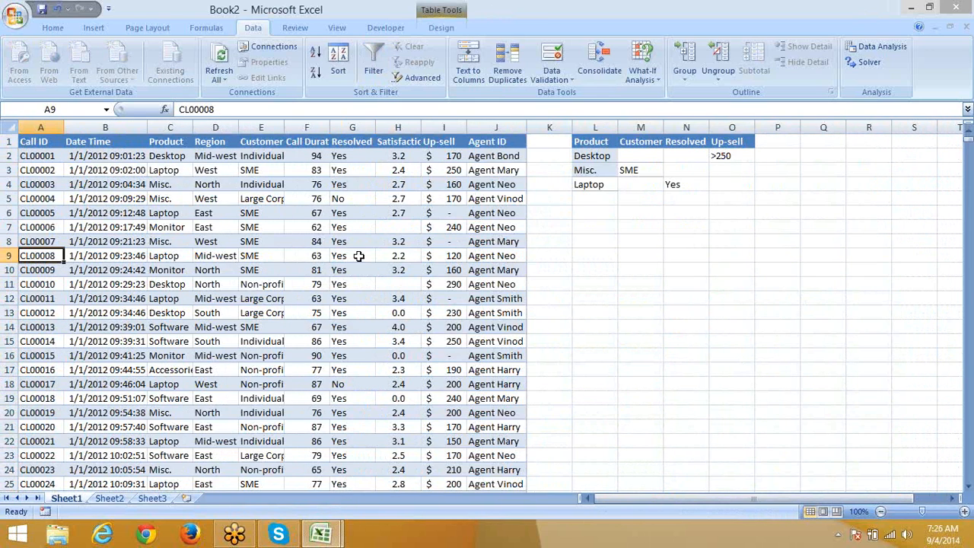
click(31, 141)
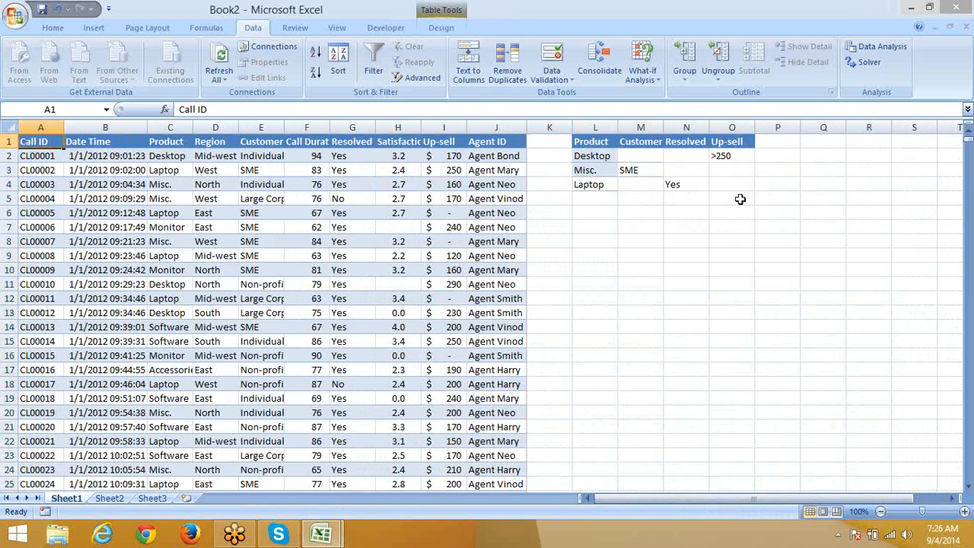
Step: Select the whole call table from the Call ID header to the last row
drag(732, 198, 588, 140)
click(33, 135)
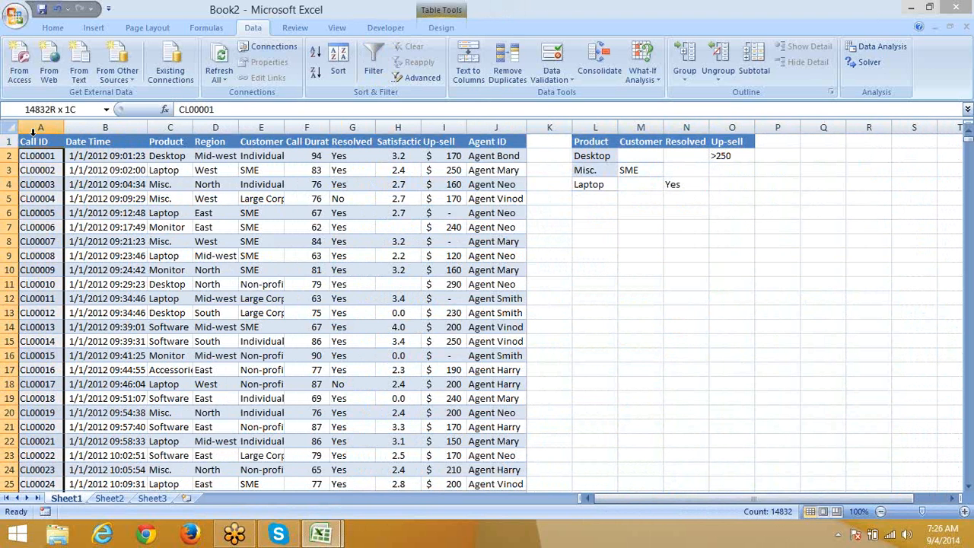
click(41, 142)
key(ctrl+shift+Right)
key(ctrl+shift+Down)
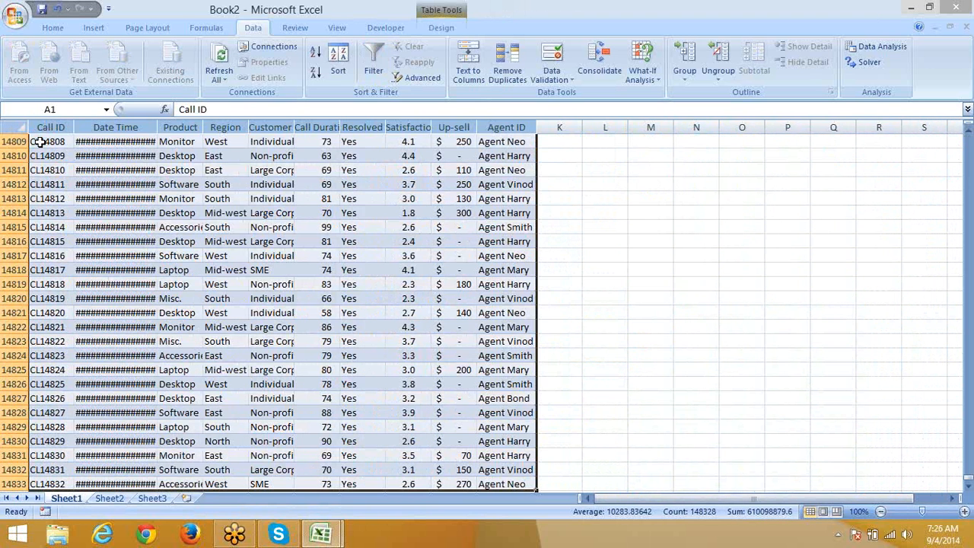
Step: Advanced-filter with criteria L1:O4, copying matching records to N9 instead of the old destination
click(439, 77)
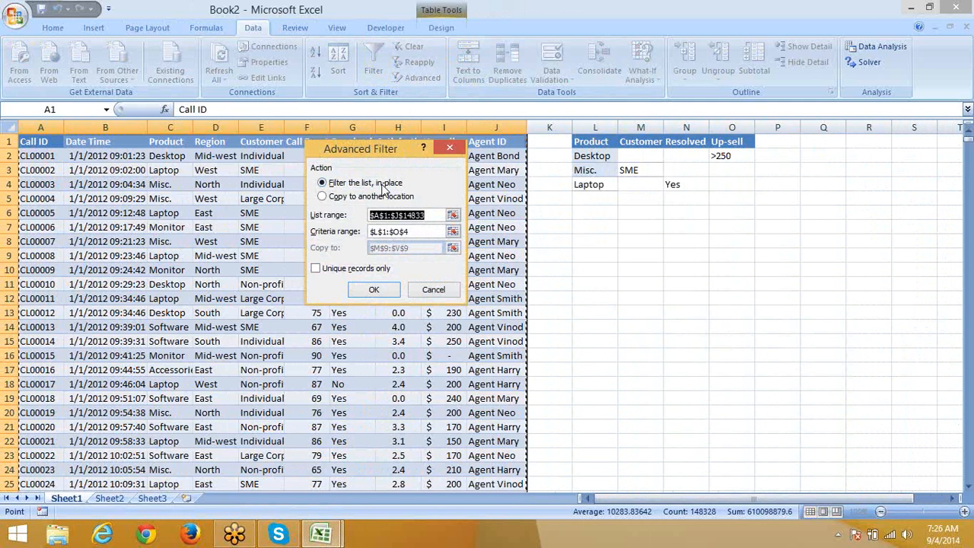
click(405, 233)
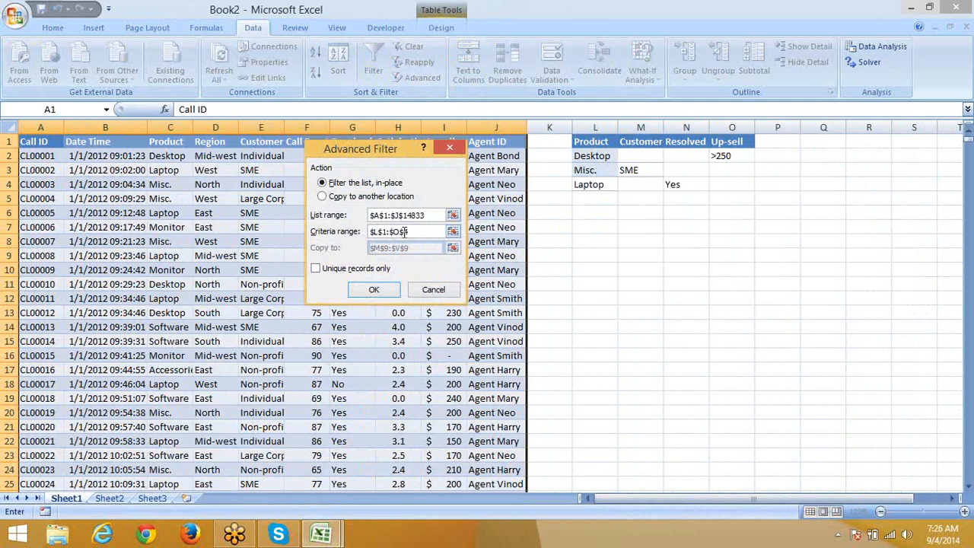
click(375, 200)
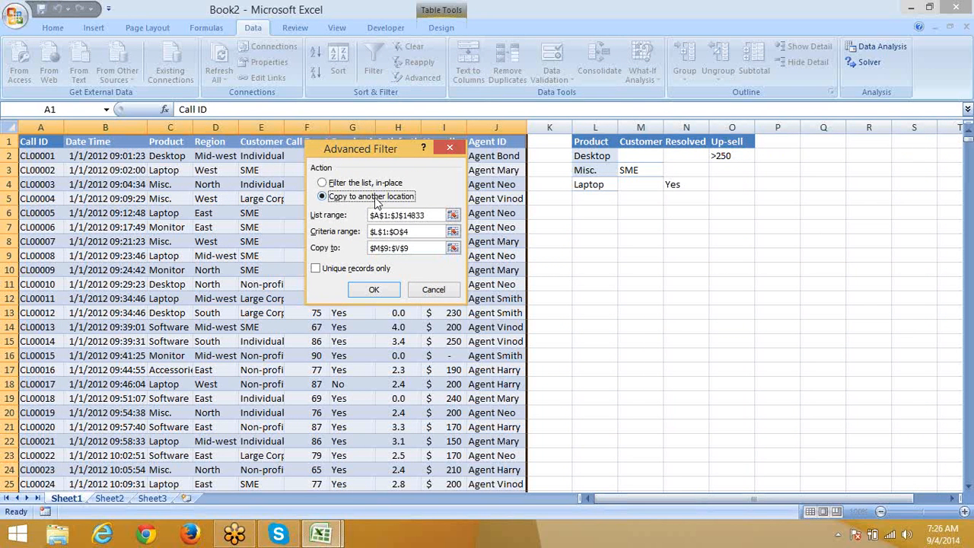
click(414, 247)
key(BackSpace)
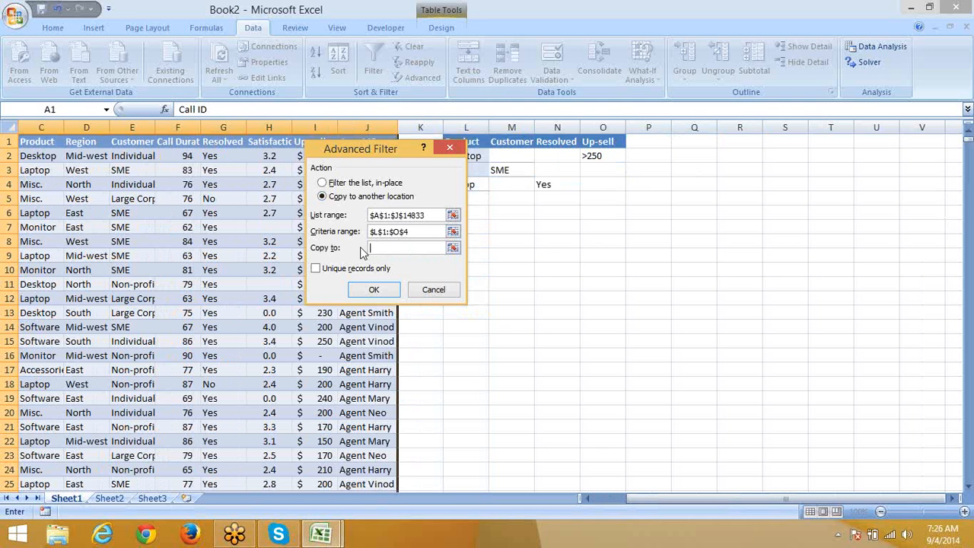
click(557, 258)
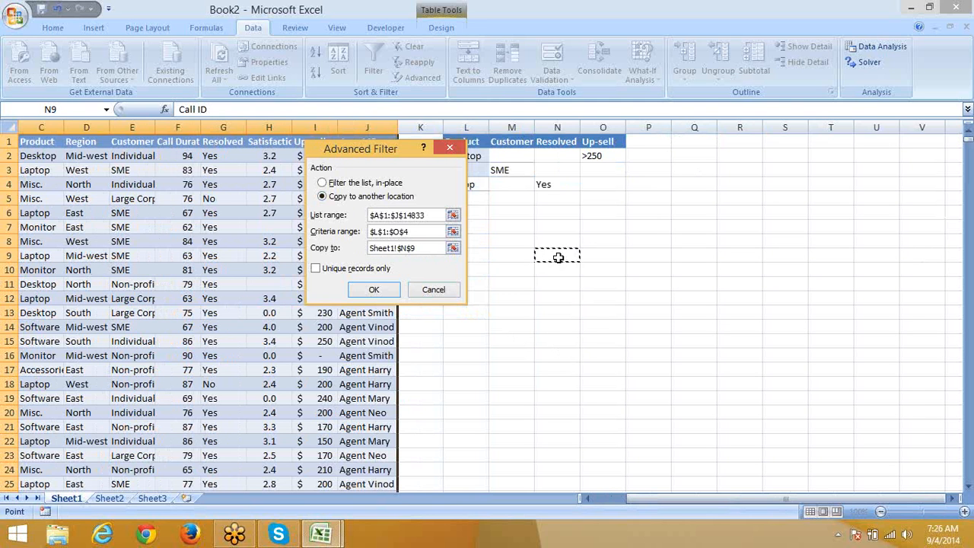
click(374, 289)
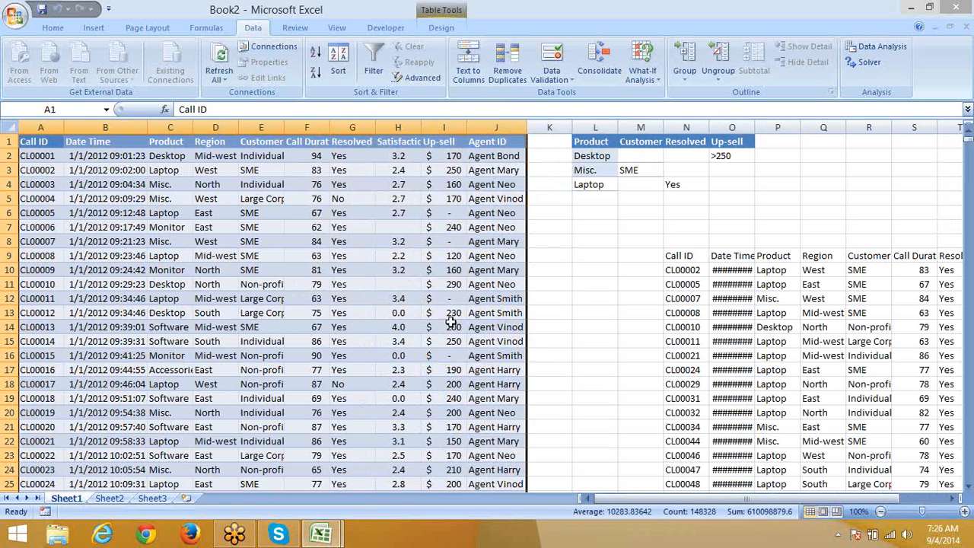
Step: Copy the first 30 call records (A1:J31) and paste them into Sheet2
click(784, 313)
click(55, 144)
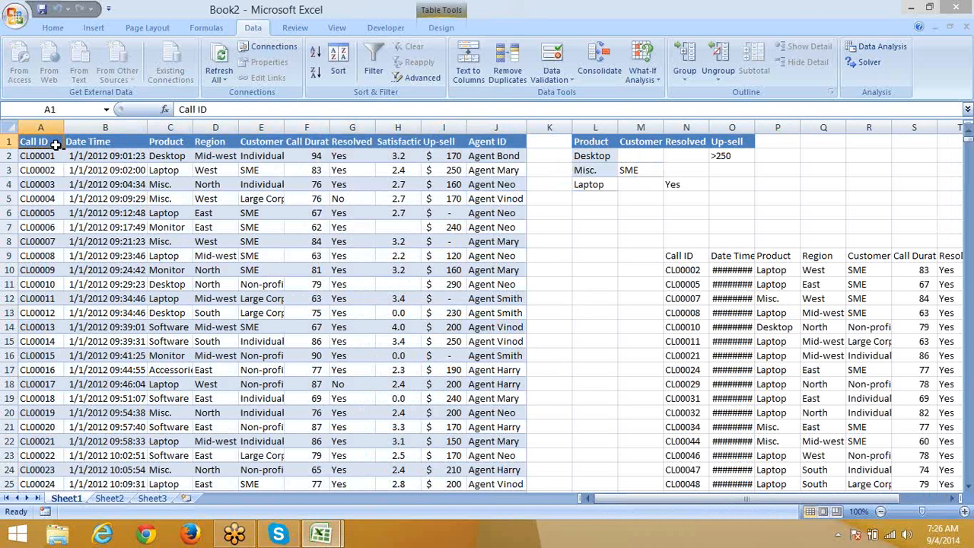
key(shift+Right)
key(shift+Right)
key(shift+Right)
key(shift+Right)
key(shift+Right)
key(shift+Right)
key(shift+Right)
key(shift+Right)
key(shift+Right)
key(shift+Right)
key(shift+Down)
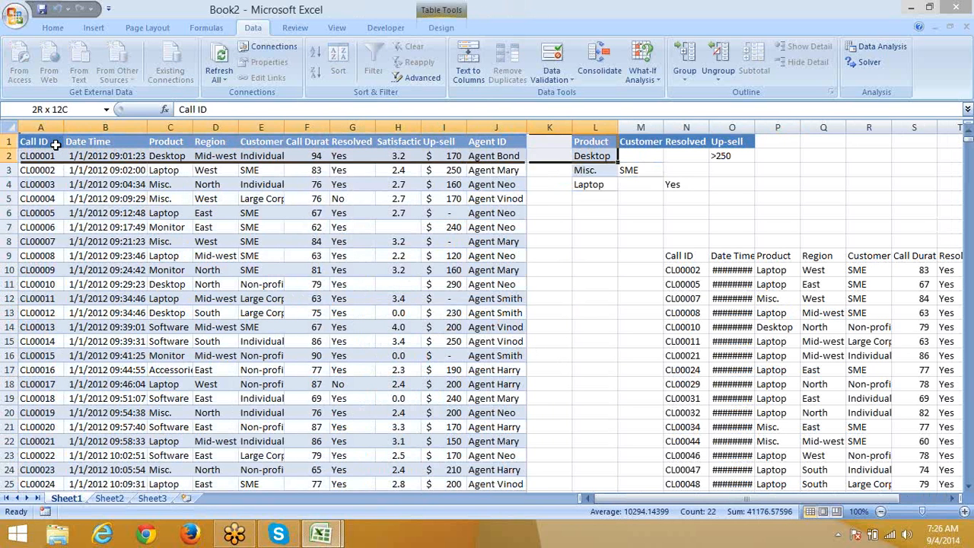
key(shift+Down)
key(shift+Left)
key(shift+Down)
key(shift+Down)
key(shift+Down)
key(shift+Down)
key(shift+Down)
key(shift+Down)
key(shift+Down)
key(shift+Down)
key(shift+Down)
key(shift+Down)
key(shift+Down)
key(shift+Down)
key(shift+Down)
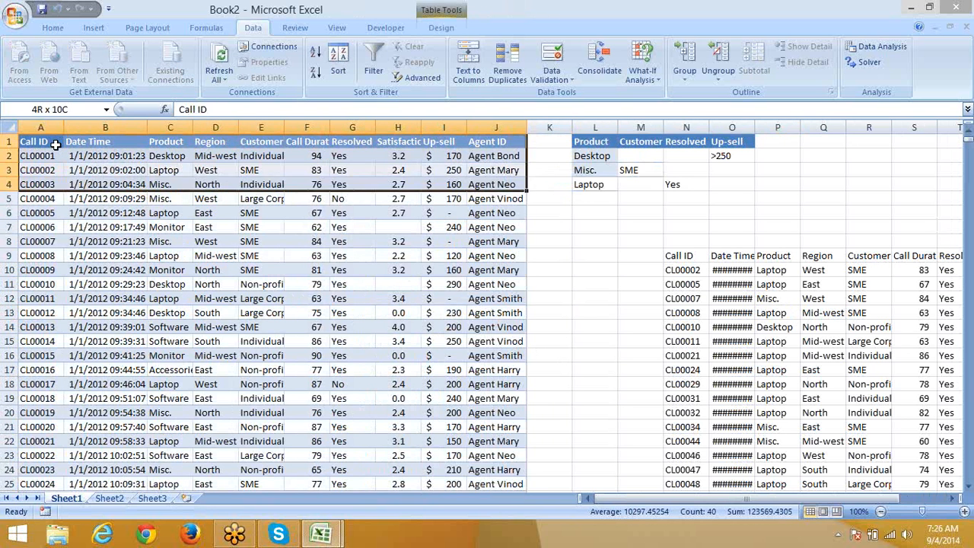
key(shift+Down)
key(shift+Down)
key(shift+Down)
key(shift+Down)
key(shift+Down)
key(shift+Down)
key(shift+Down)
key(shift+Down)
key(shift+Down)
key(shift+Down)
key(shift+Down)
key(shift+Down)
key(shift+Down)
key(shift+Down)
key(shift+Down)
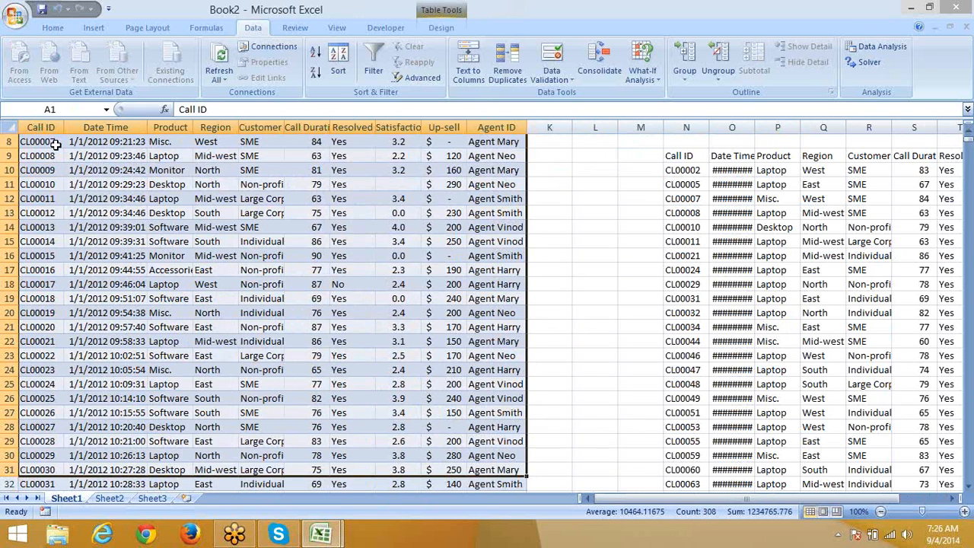
key(ctrl+c)
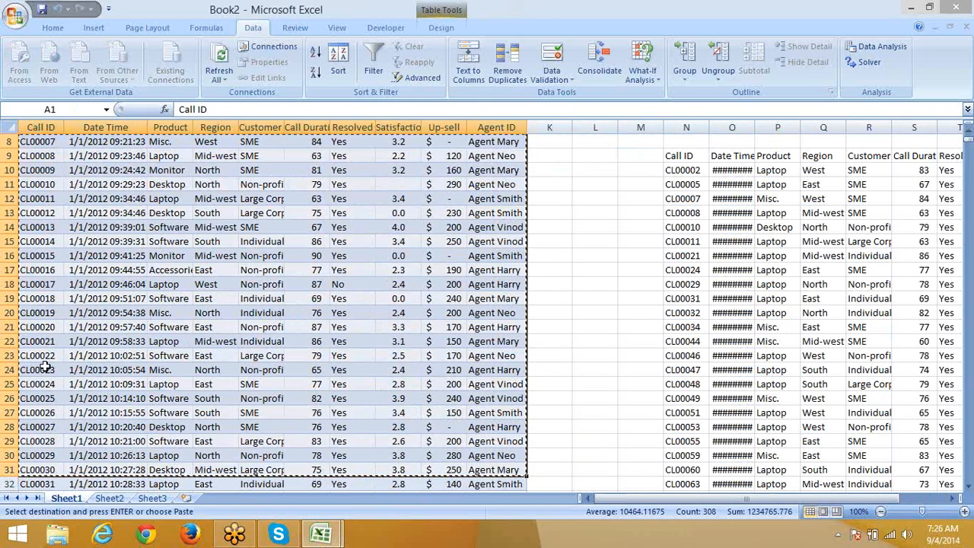
click(110, 499)
key(ctrl+v)
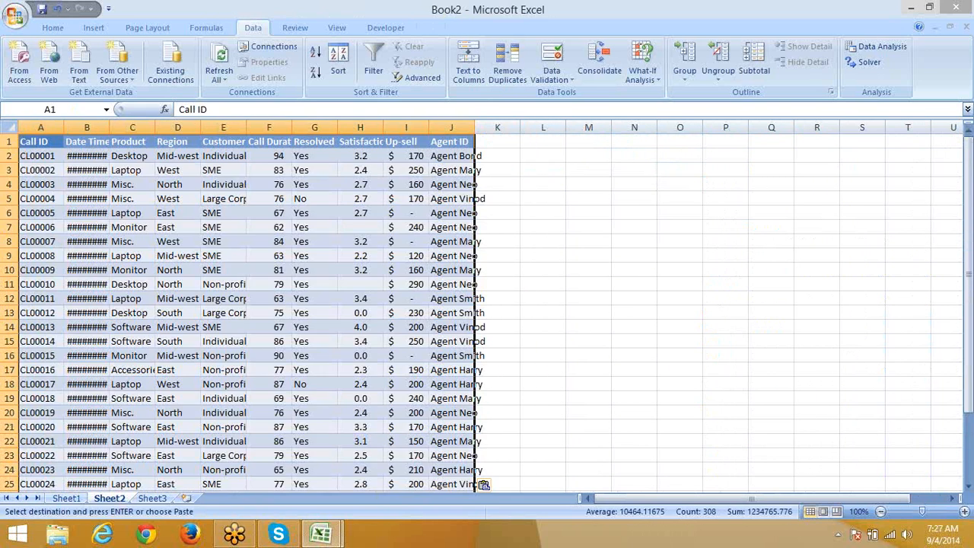
Step: Overwrite row 3 with row 2's record to create a duplicate
click(40, 156)
click(105, 169)
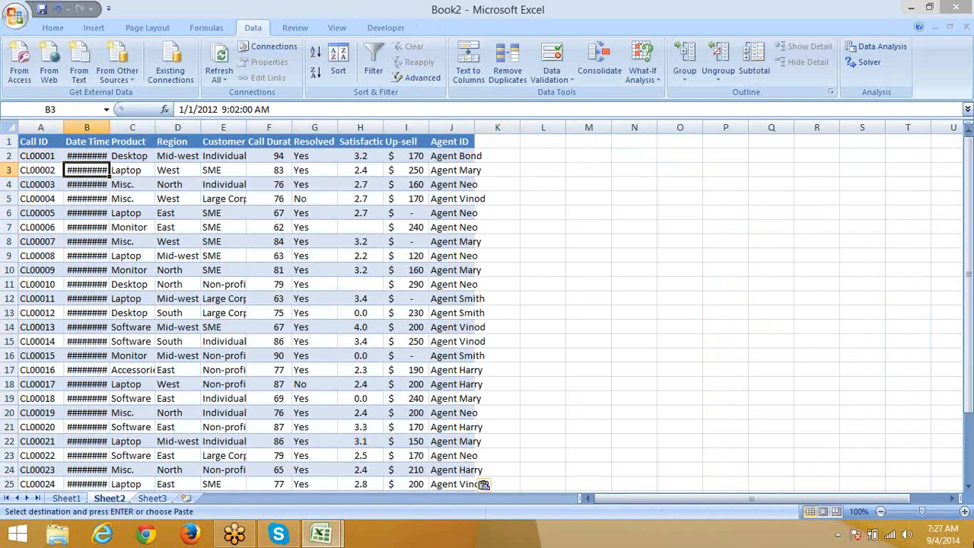
key(Left)
key(shift+Right)
key(shift+Right)
key(shift+Right)
key(shift+Right)
key(shift+Right)
key(shift+Right)
key(shift+Right)
key(shift+Right)
key(shift+Right)
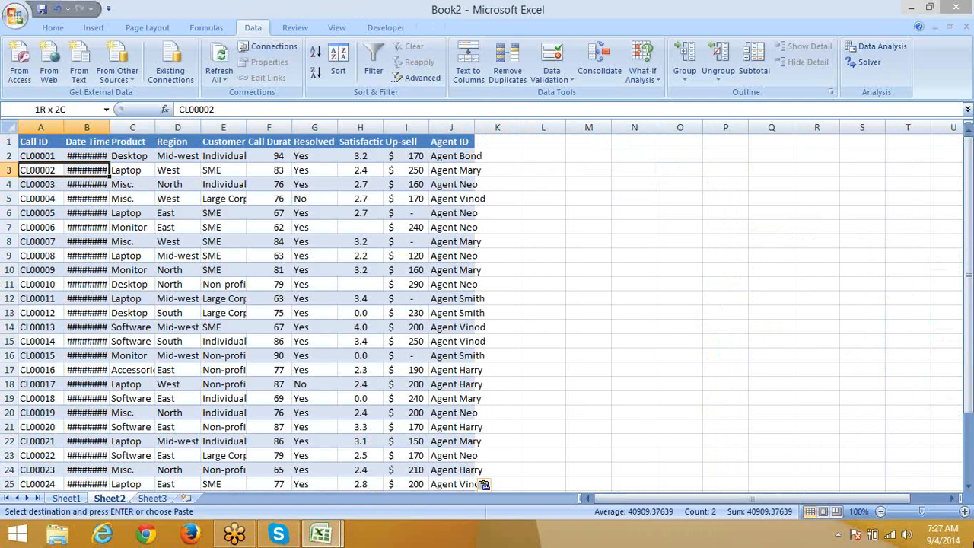
key(ctrl+v)
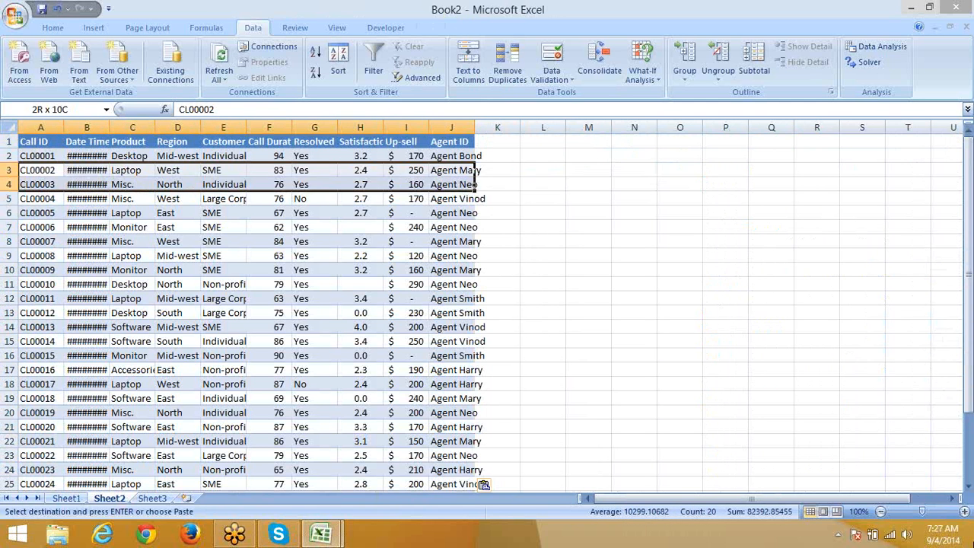
key(Escape)
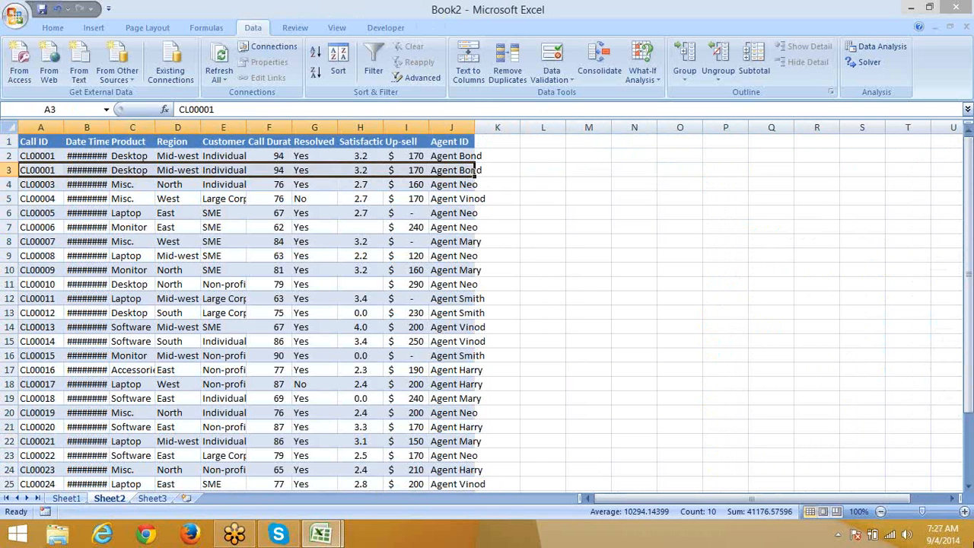
Step: Fill rows 10–12 with row 9's record and rows 18–22 with row 17's record
key(Down)
key(Down)
key(Down)
key(Down)
key(Down)
key(Down)
key(shift+Right)
key(shift+Right)
key(shift+Right)
key(shift+Right)
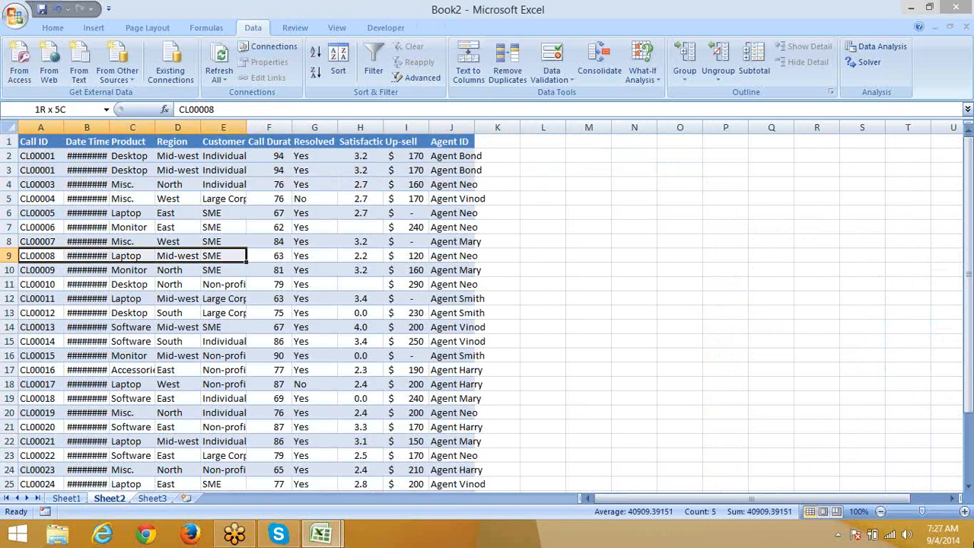
key(shift+Right)
key(shift+Right)
key(shift+Right)
key(shift+Right)
key(shift+Right)
key(shift+Down)
key(shift+Down)
key(shift+Down)
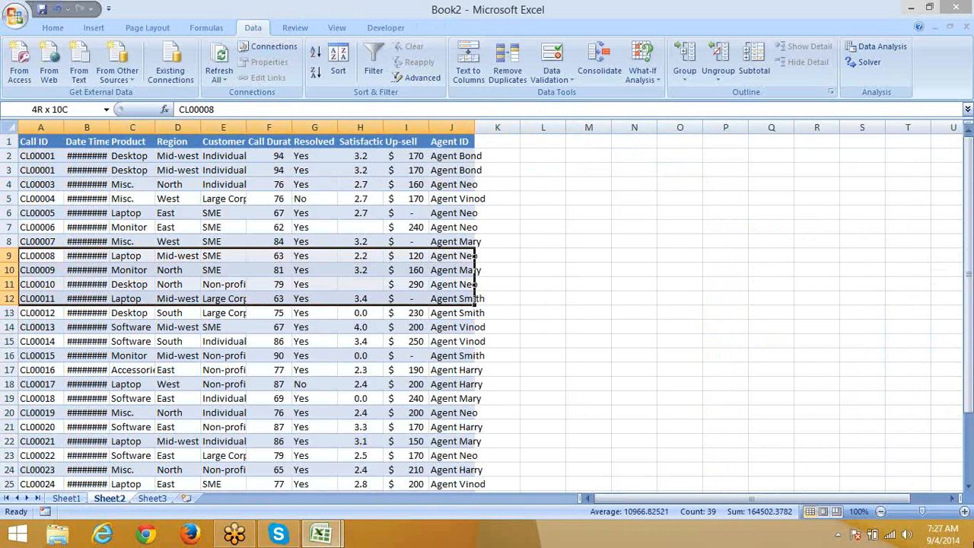
key(ctrl+d)
key(Down)
key(Down)
key(Down)
key(Down)
key(Down)
key(Down)
key(Down)
key(Down)
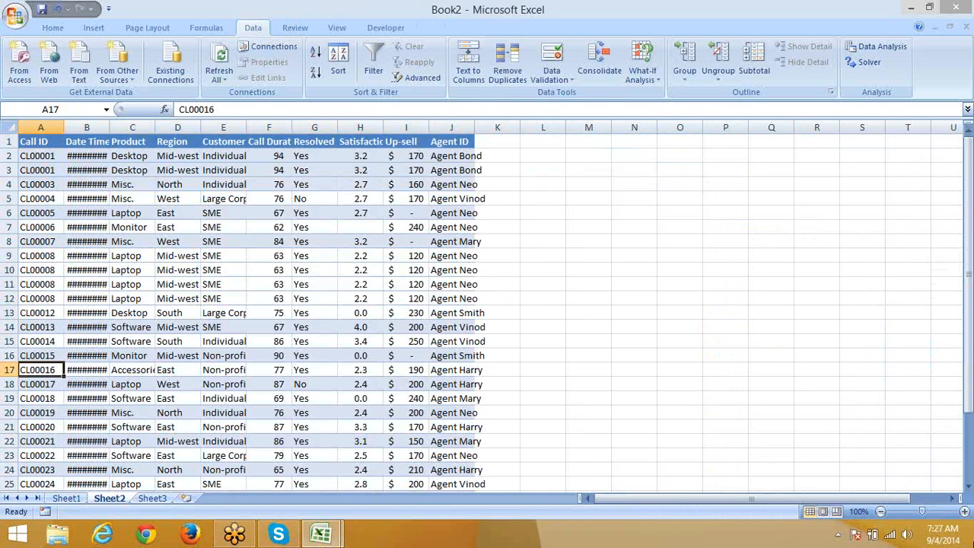
key(shift+Right)
key(shift+Right)
key(shift+Right)
key(shift+Right)
key(shift+Right)
key(shift+Right)
key(shift+Right)
key(shift+Right)
key(shift+Right)
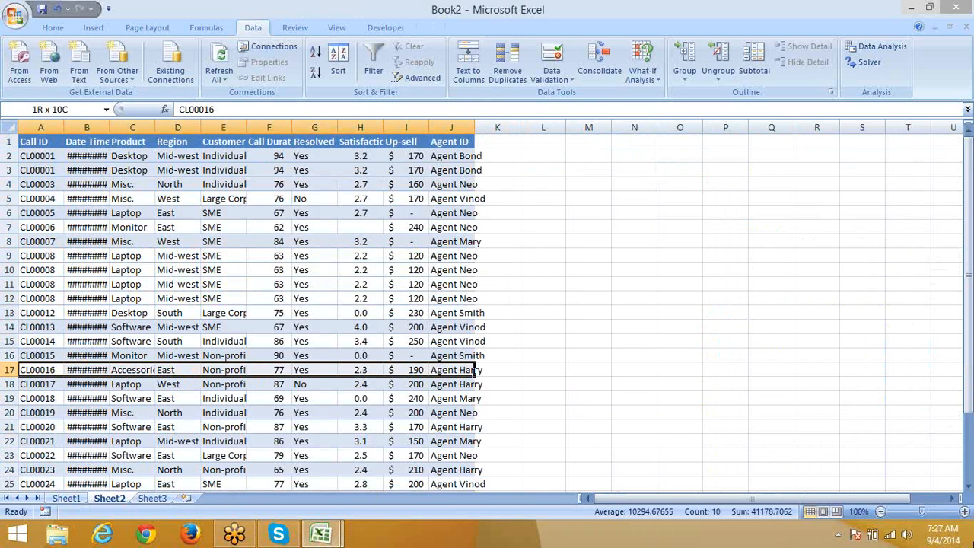
key(shift+Down)
key(shift+Down)
key(shift+Down)
key(shift+Down)
key(shift+Down)
key(ctrl+d)
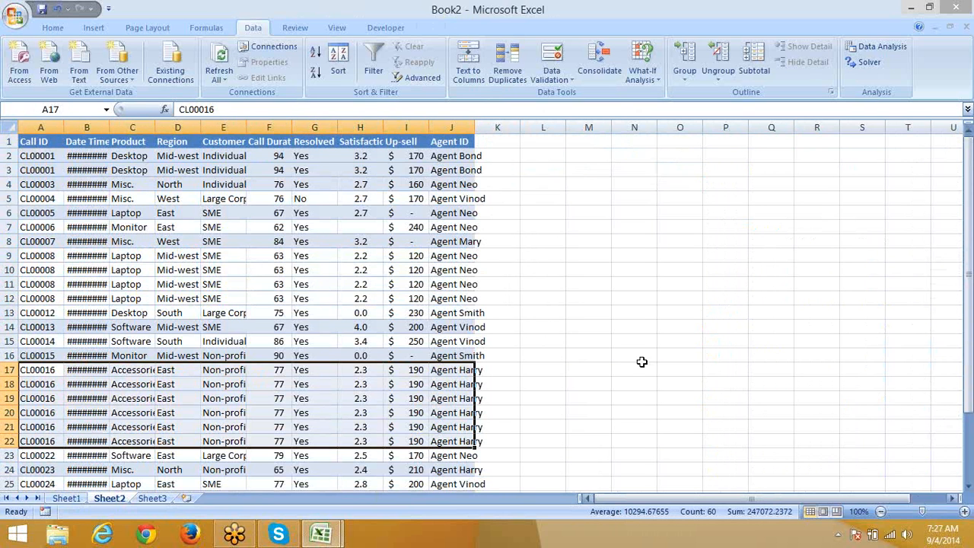
Step: Fill rows 28–31 with row 27's record and check the duplicated Call IDs
click(23, 142)
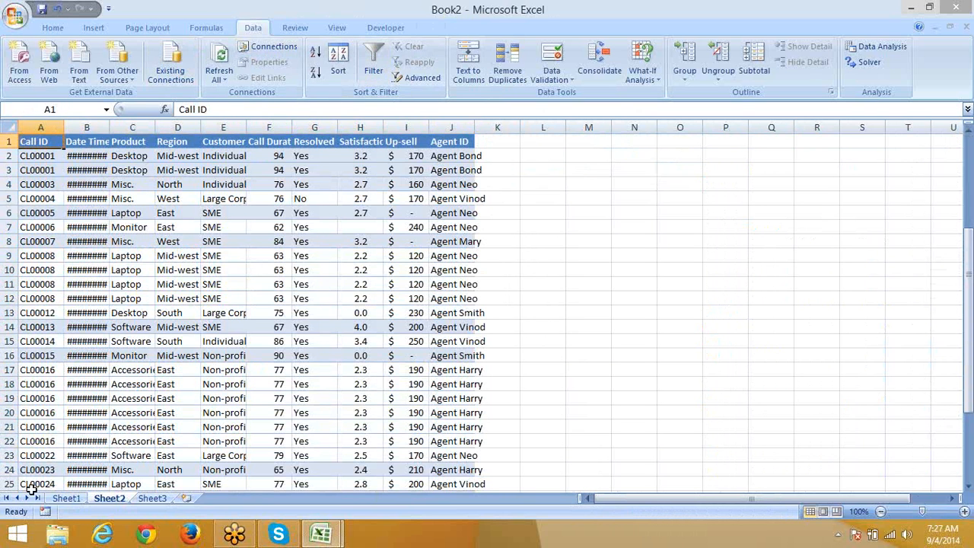
scroll(48, 339, down, 3)
scroll(52, 346, up, 1)
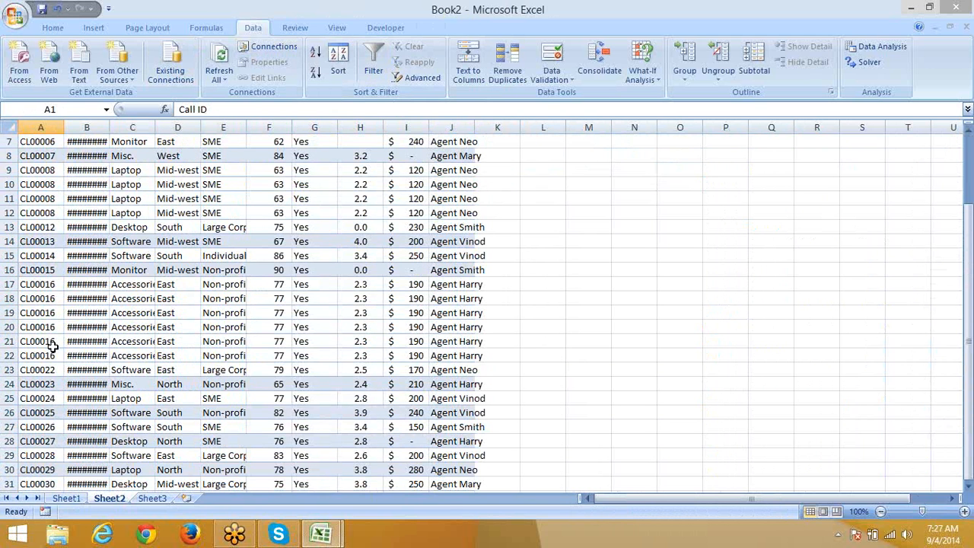
drag(46, 428, 446, 486)
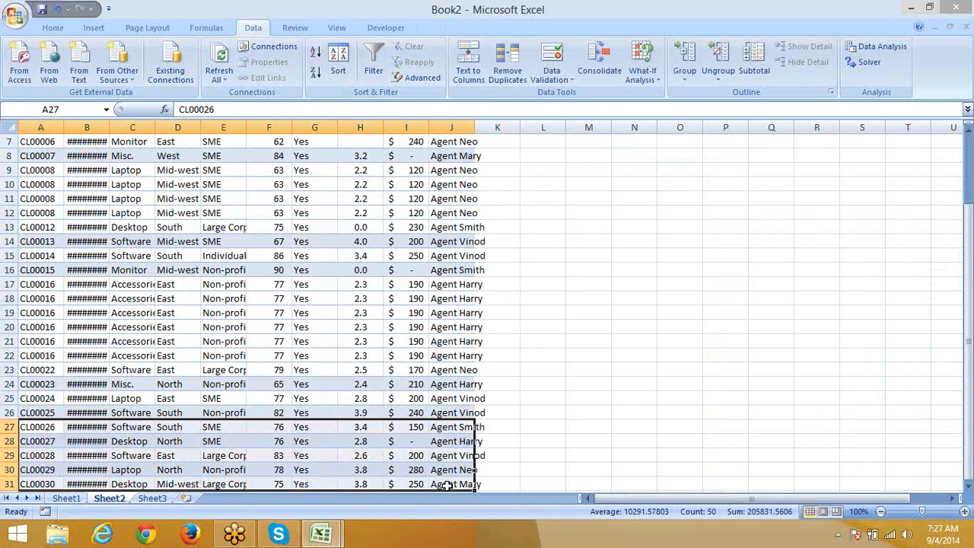
key(ctrl+d)
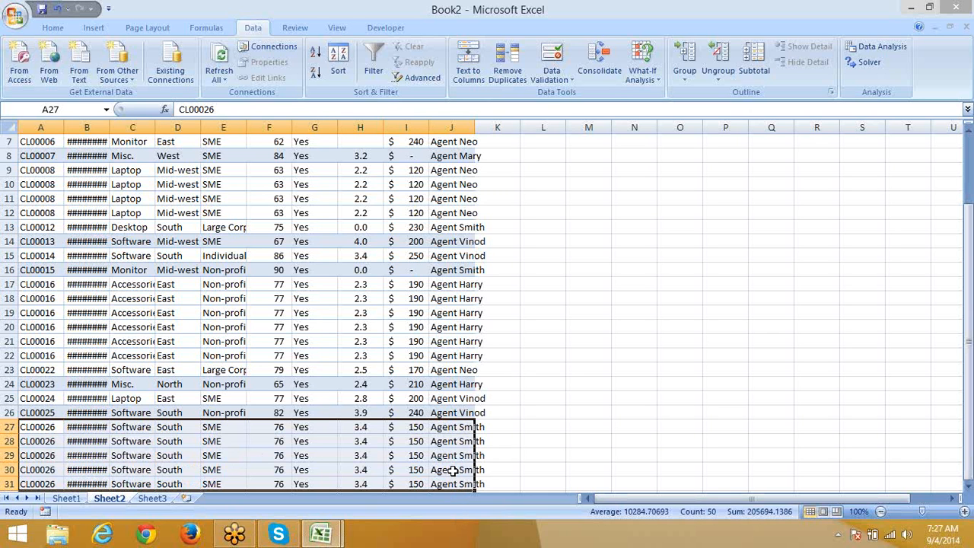
click(32, 433)
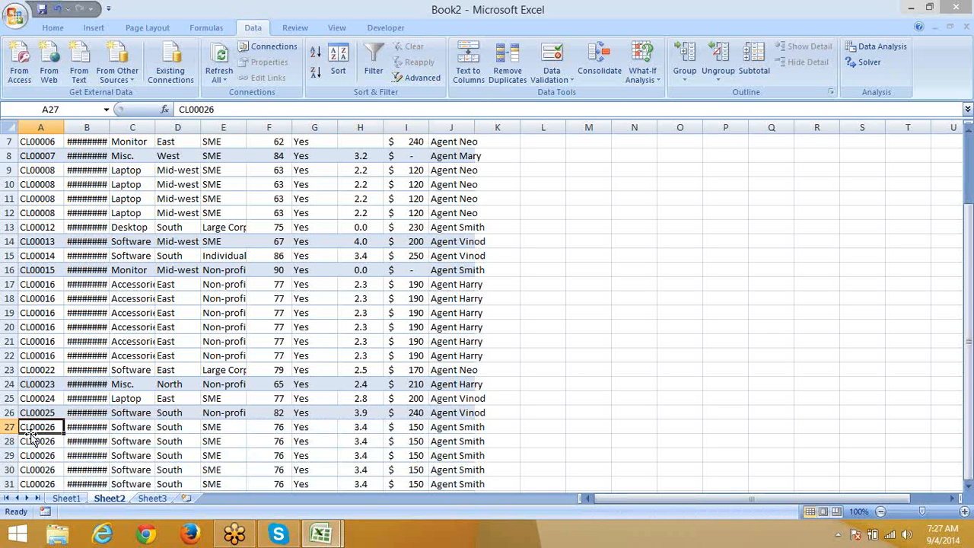
drag(49, 441, 56, 478)
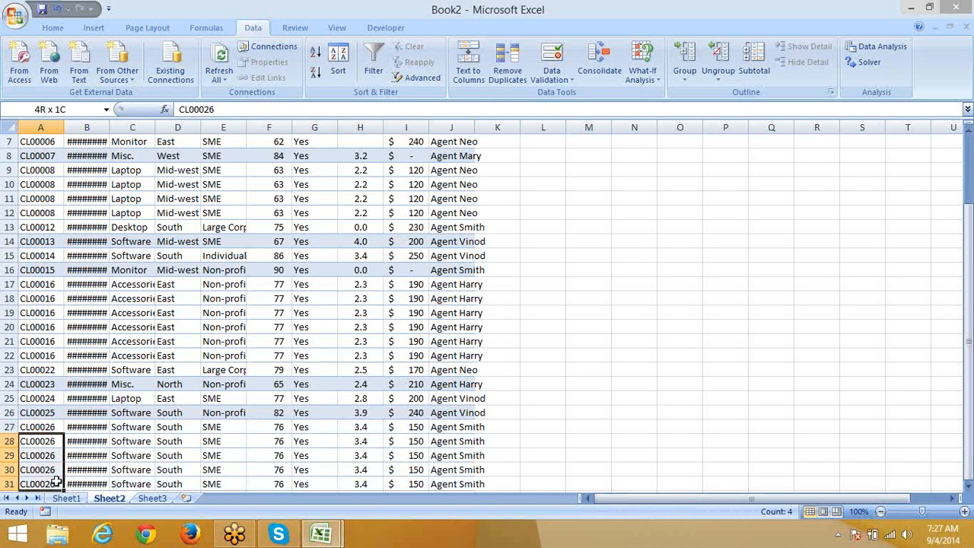
scroll(91, 457, up, 2)
click(54, 141)
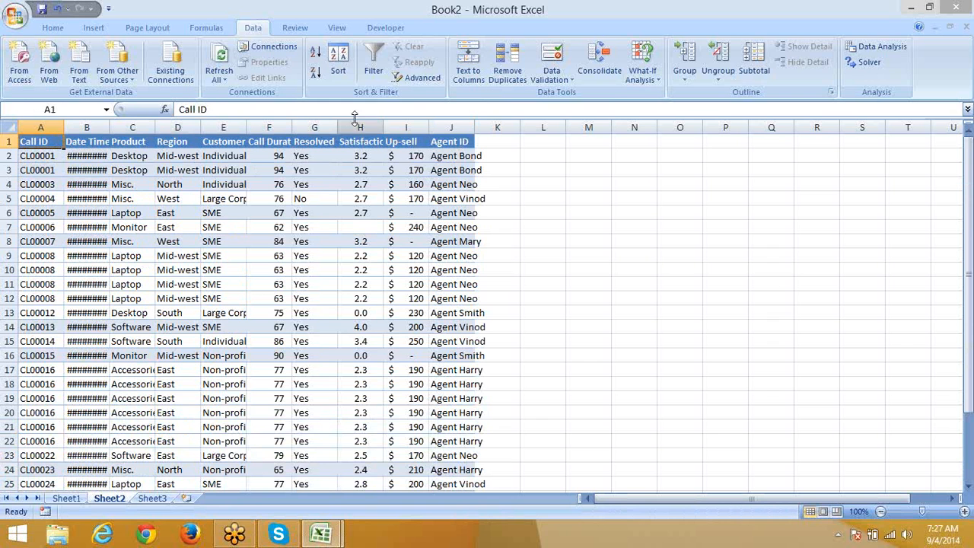
Step: Advanced-filter Sheet2's table for unique records only, copying them to N6
click(417, 77)
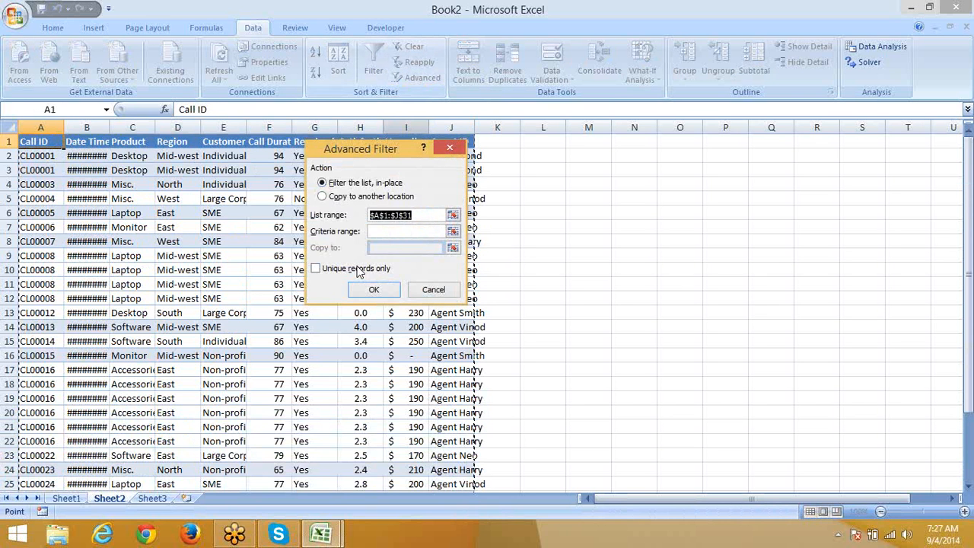
click(358, 271)
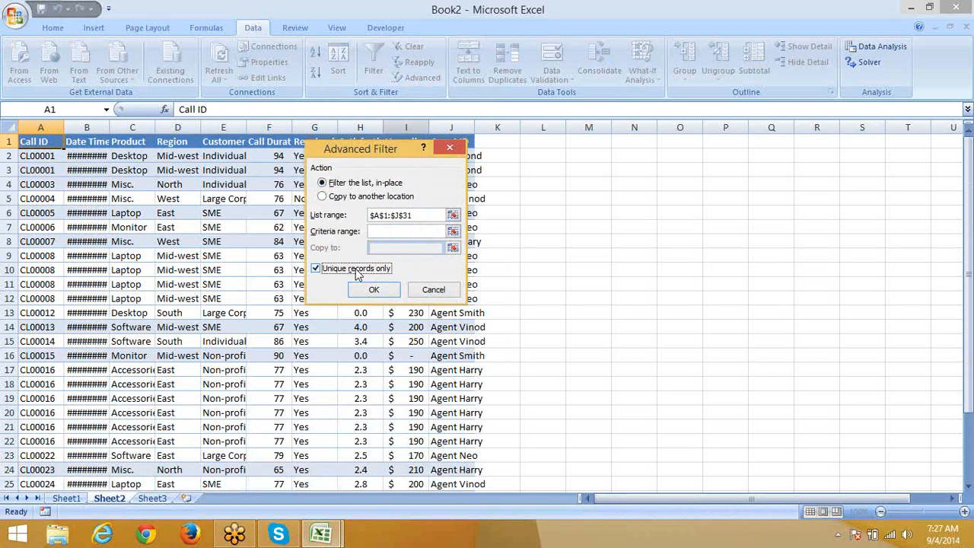
click(323, 197)
click(377, 248)
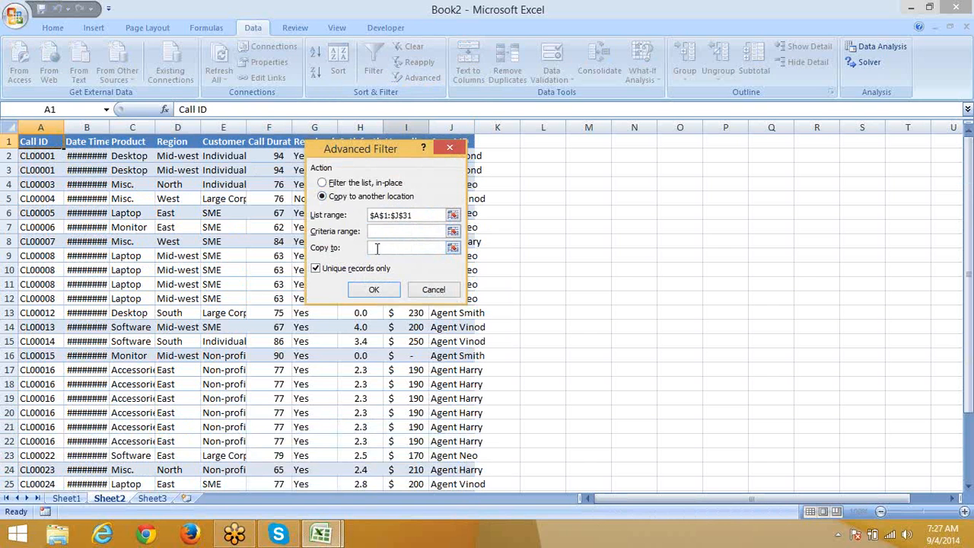
click(634, 213)
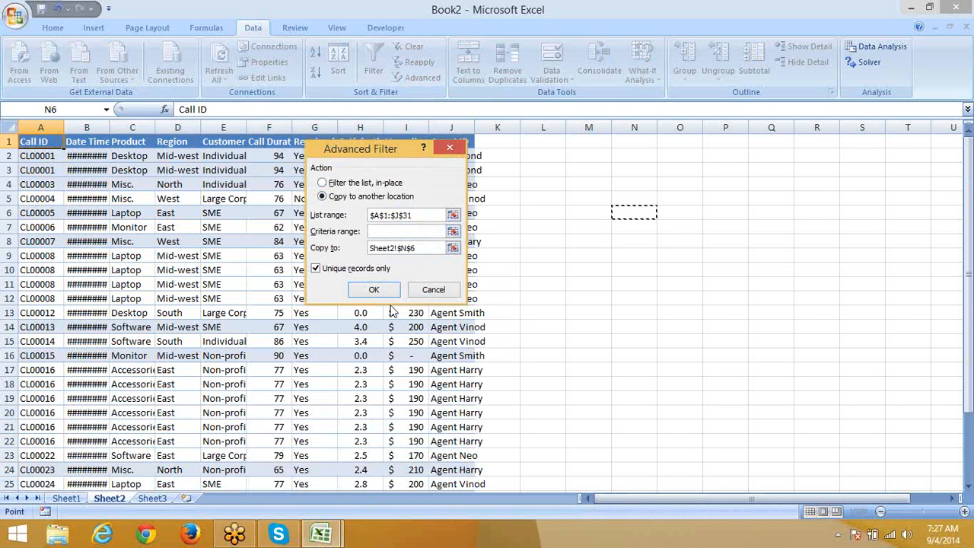
click(374, 290)
Step: Compare the unique copy's CL00001, CL00008 and CL00023 rows against the duplicated CL00016 originals
click(547, 344)
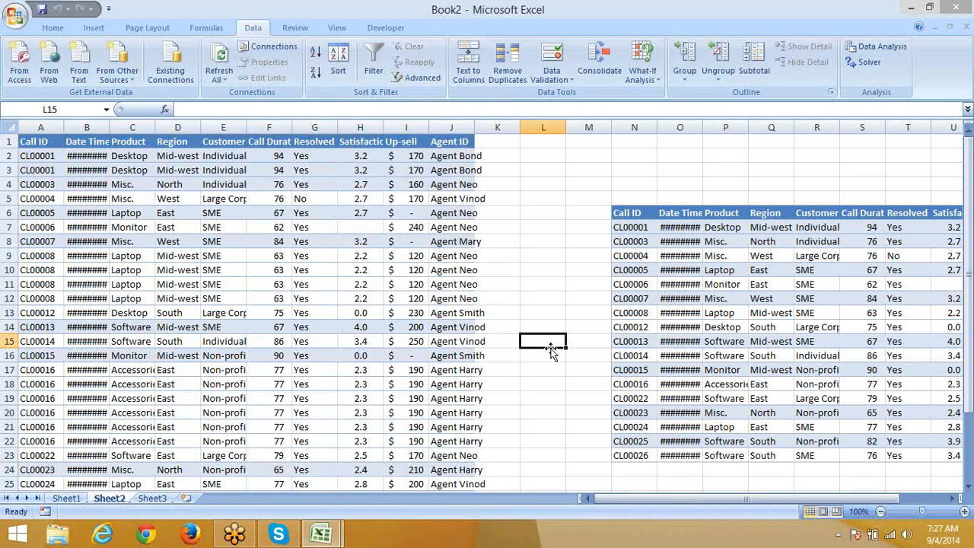
click(653, 227)
click(644, 314)
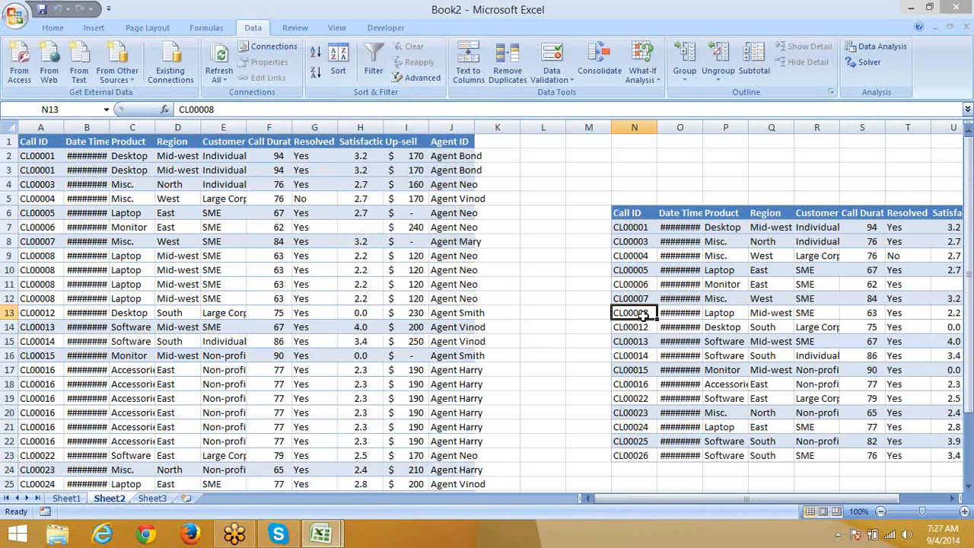
click(630, 412)
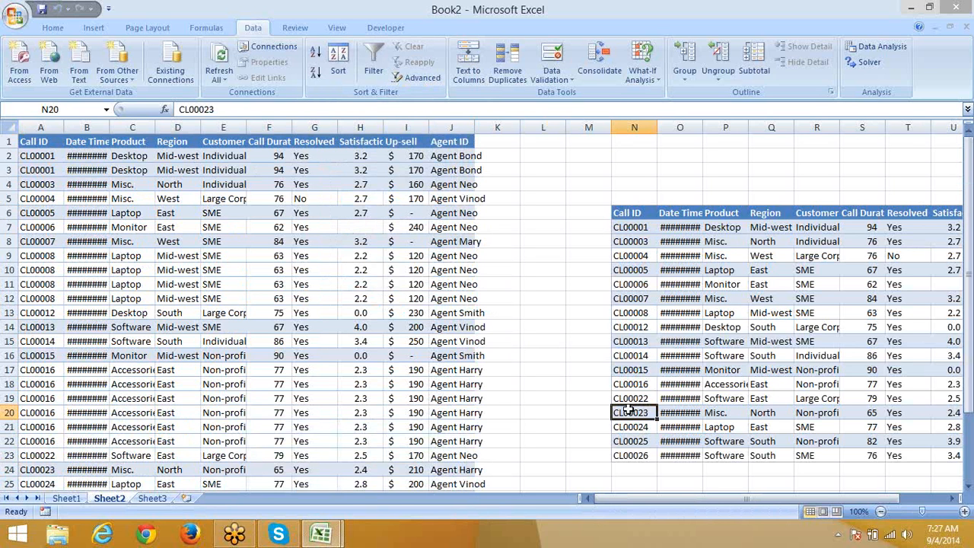
drag(46, 373, 58, 414)
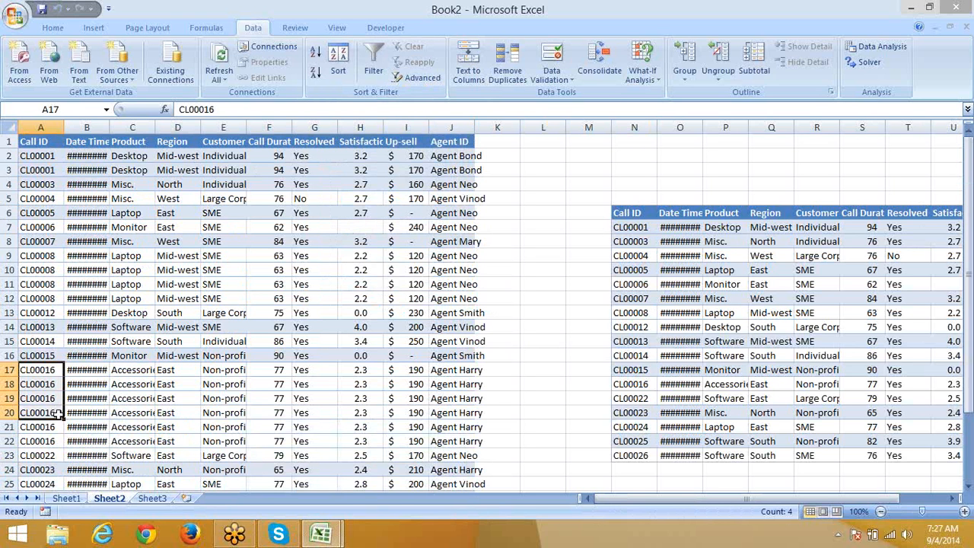
drag(42, 369, 456, 373)
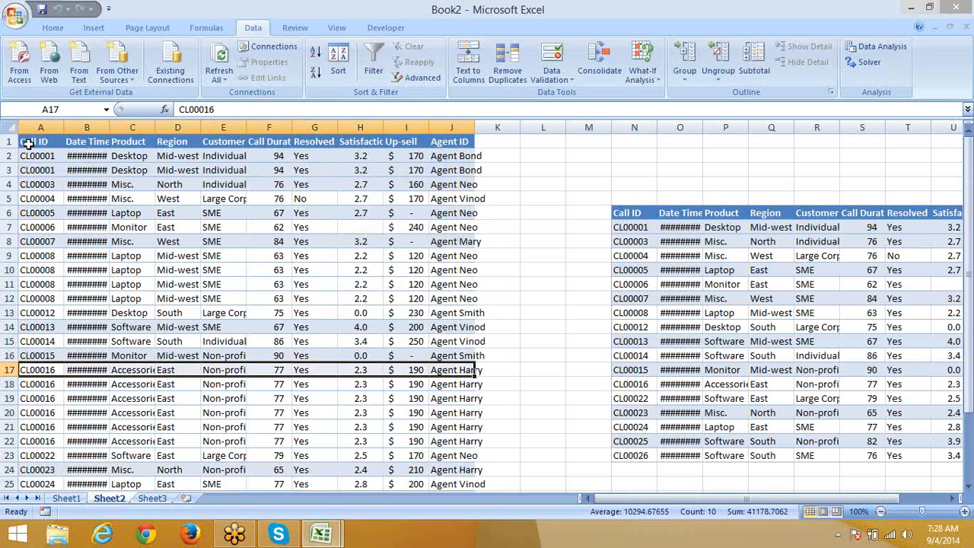
drag(29, 143, 437, 131)
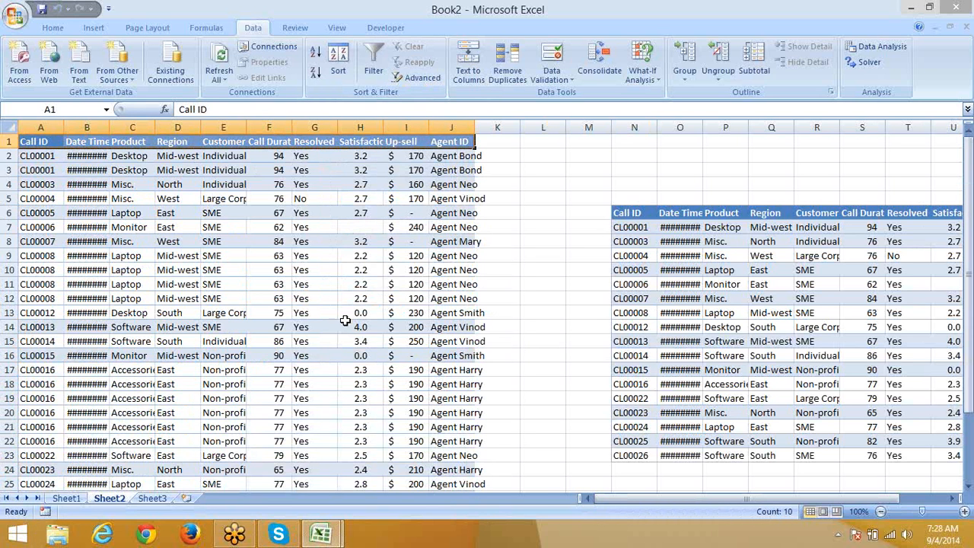
Step: Delete Sheet2 from the workbook
right_click(108, 504)
click(184, 365)
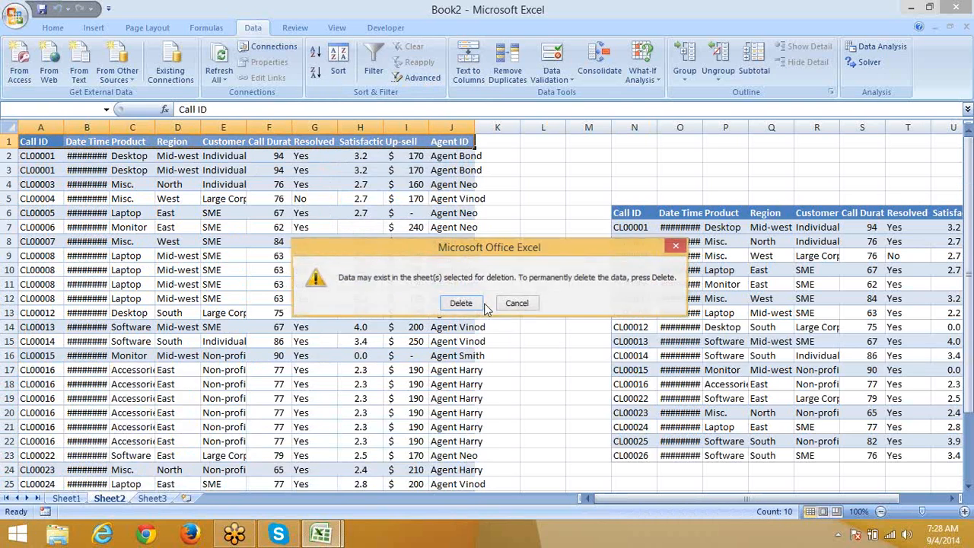
click(466, 304)
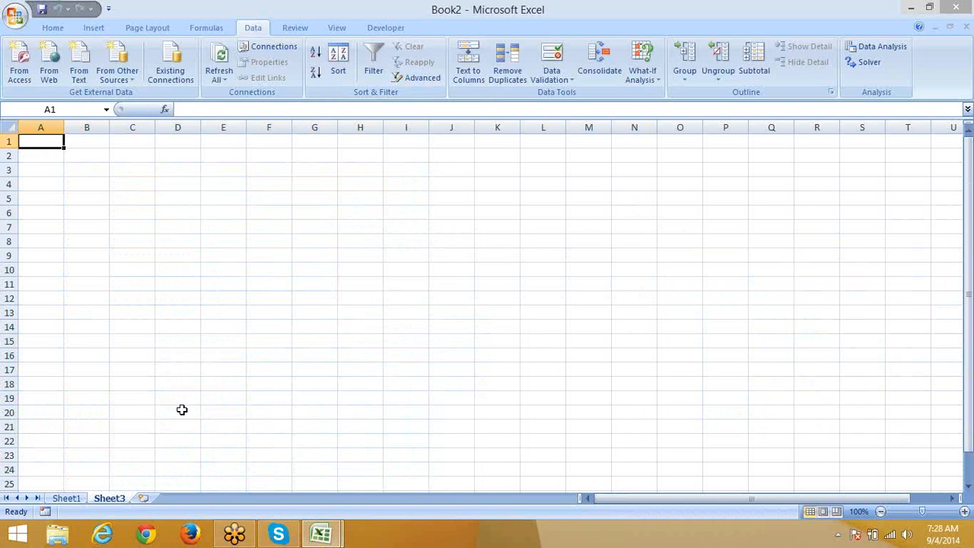
Step: Copy Sheet1's Product column into a new Sheet4, starting with Desktop in column A
click(59, 499)
click(170, 169)
click(176, 122)
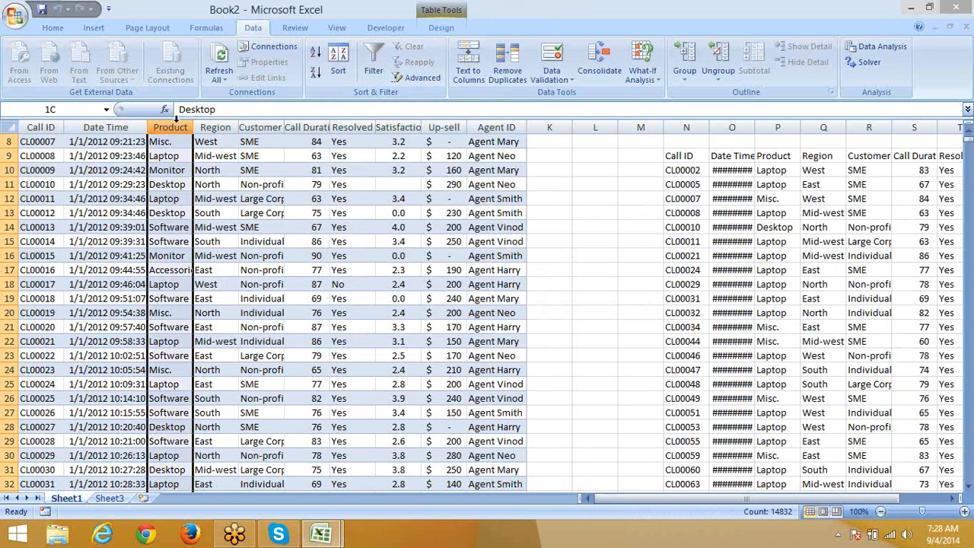
key(ctrl+c)
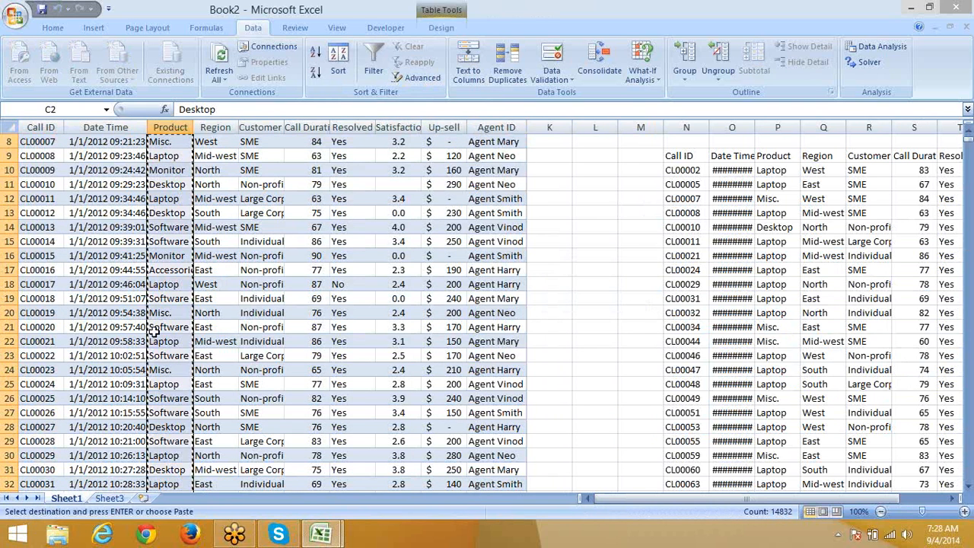
click(143, 498)
key(ctrl+v)
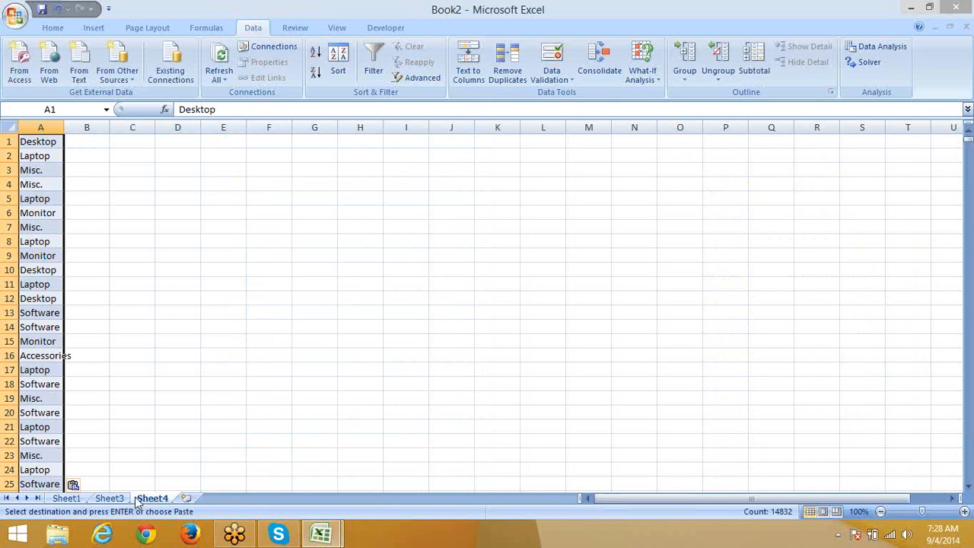
click(47, 213)
click(35, 156)
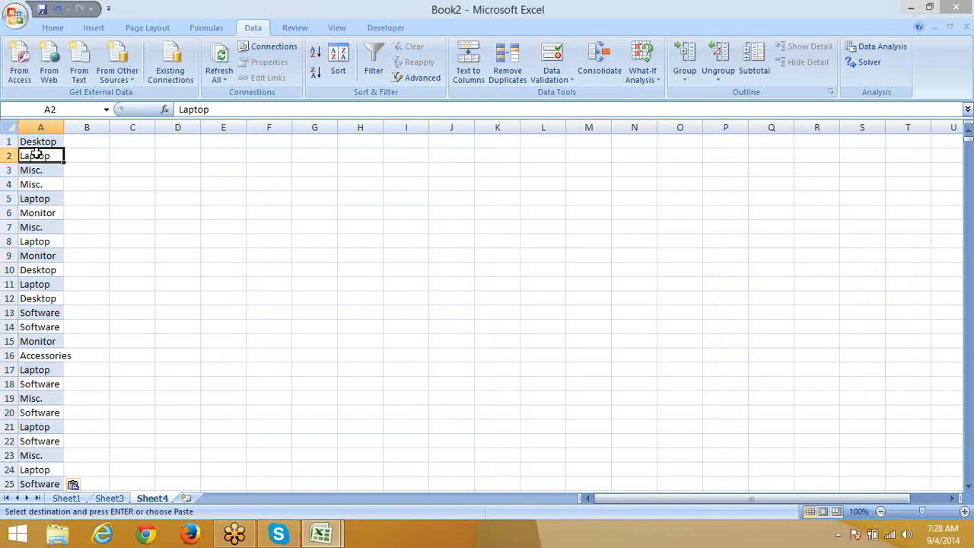
click(35, 172)
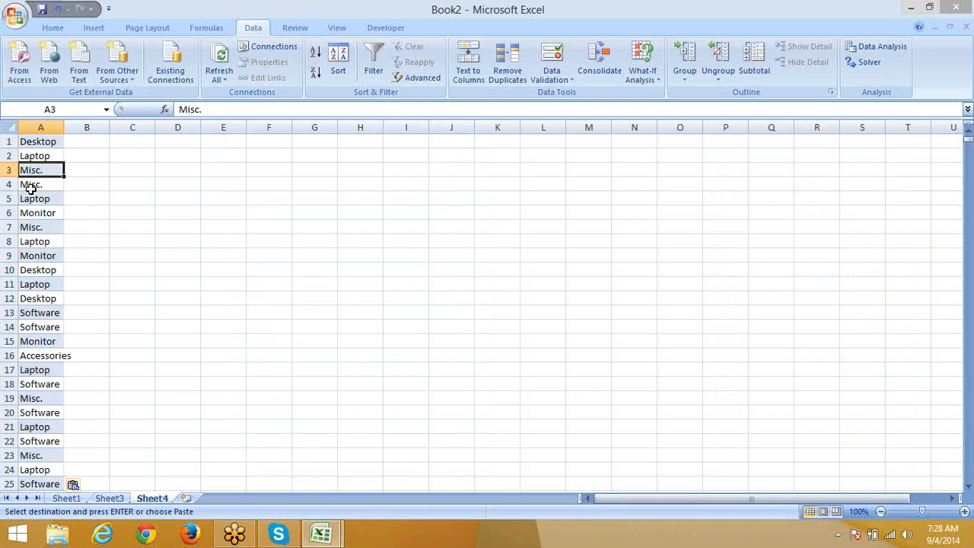
click(41, 127)
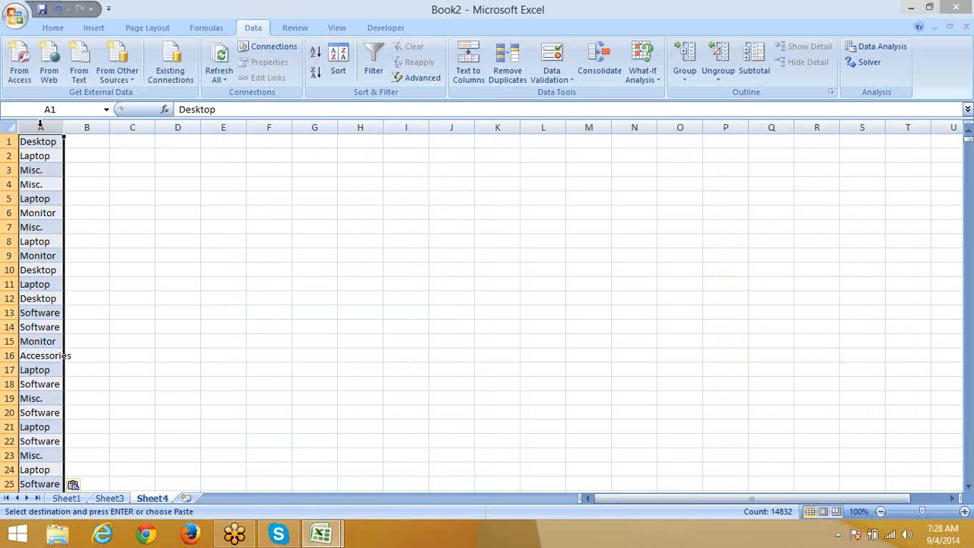
Step: Apply an Advanced Filter to column A keeping unique records only
click(409, 76)
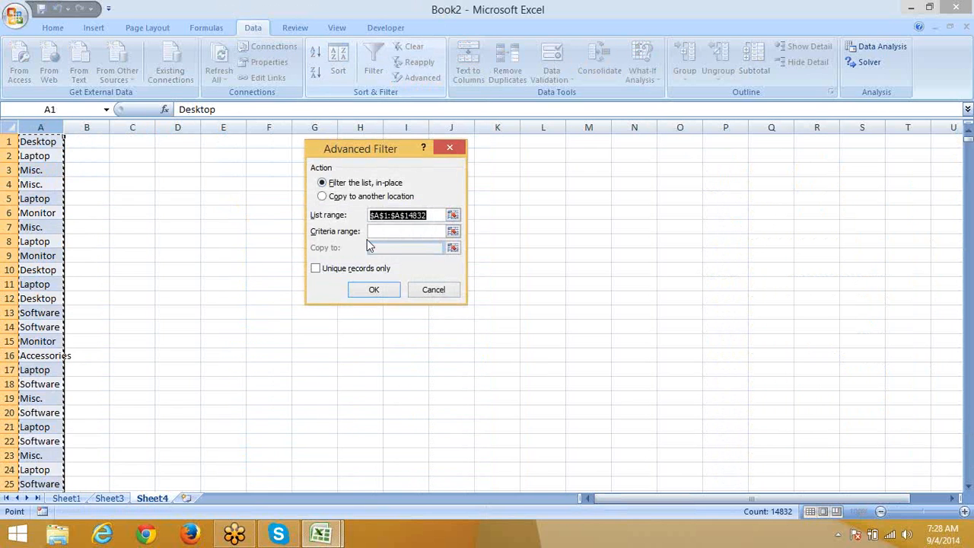
click(338, 272)
click(362, 292)
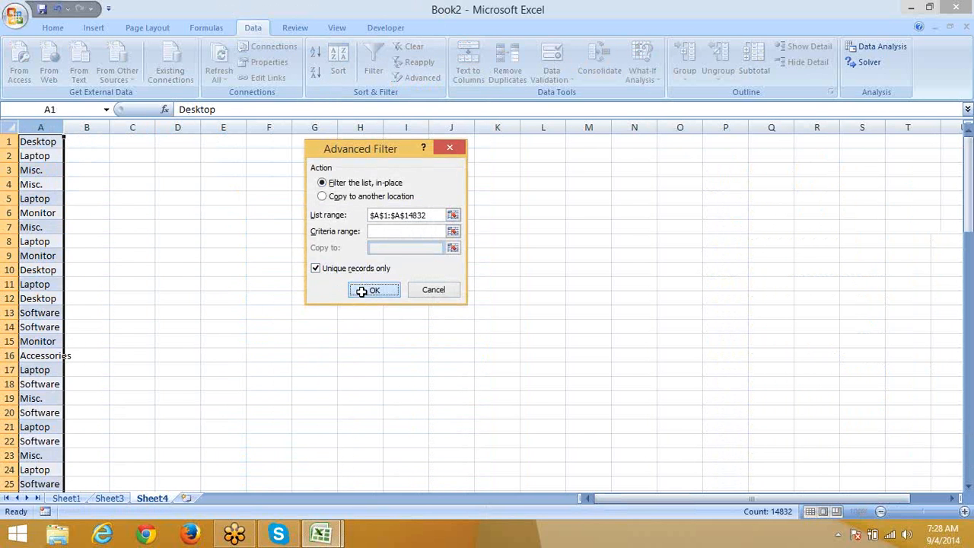
Step: Copy the six unique products, Laptop through Accessories, into a new Sheet5
drag(44, 227, 48, 157)
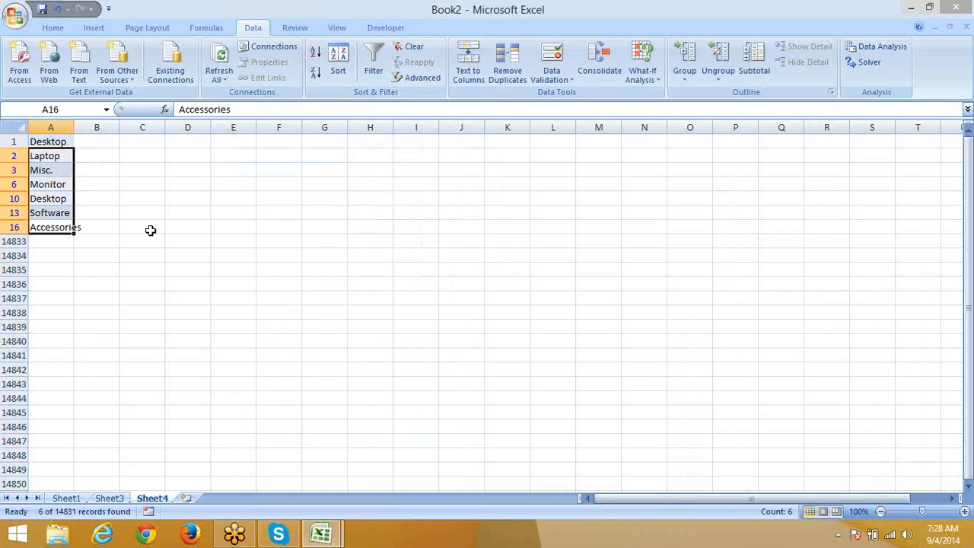
key(ctrl+c)
click(187, 497)
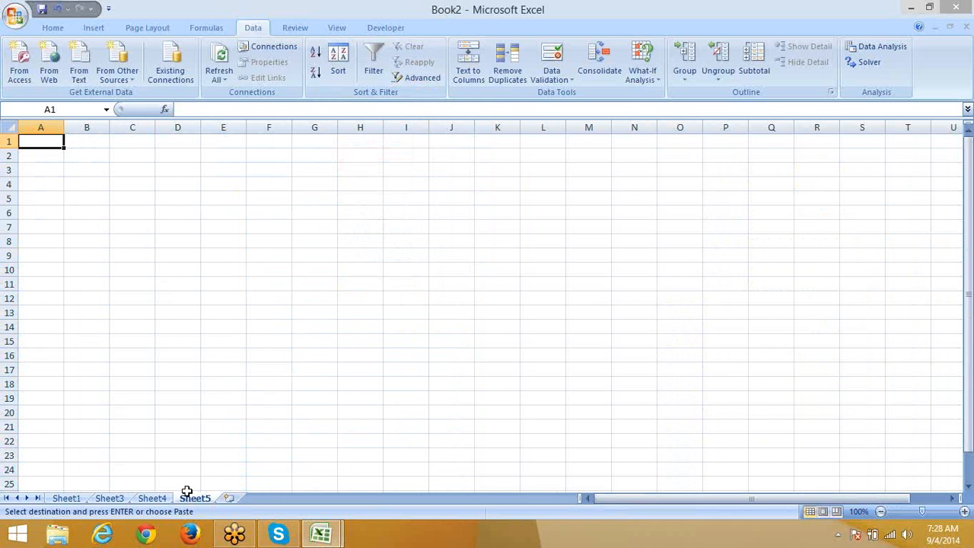
key(ctrl+v)
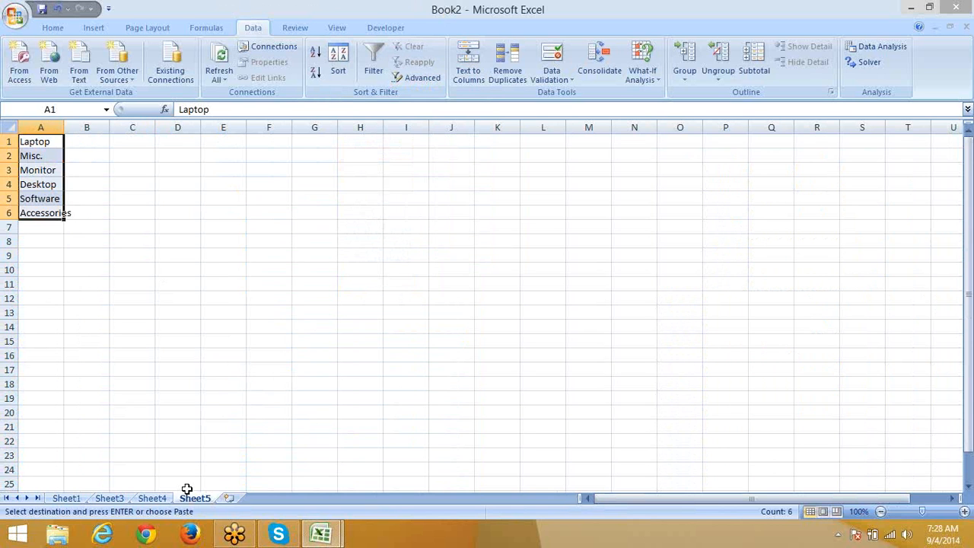
Step: Launch Firefox, then return to the worksheet and dismiss the notification icons panel
click(192, 535)
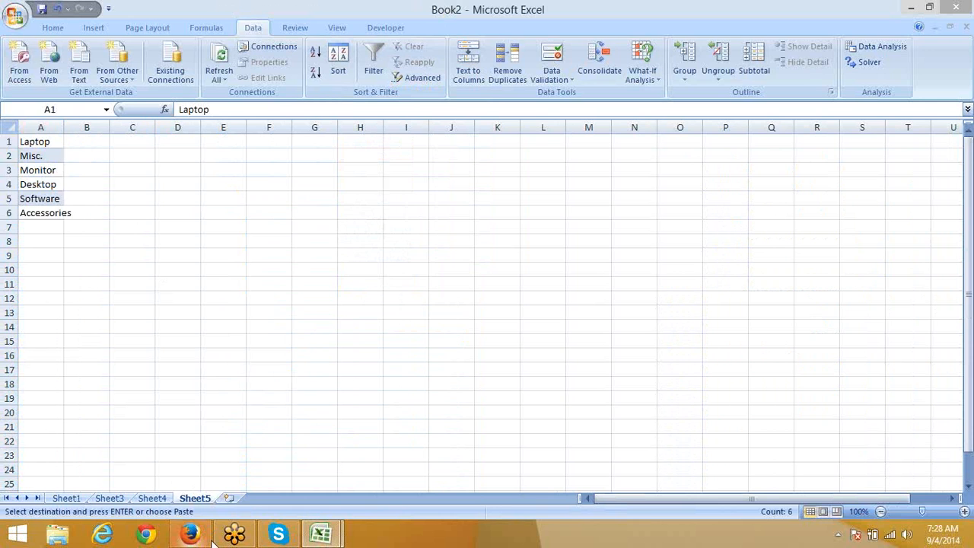
click(279, 302)
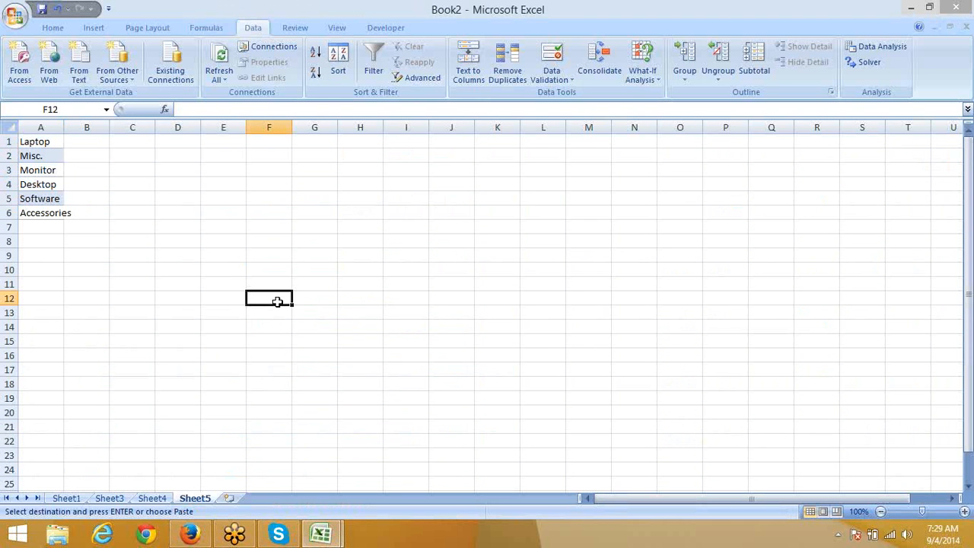
click(838, 535)
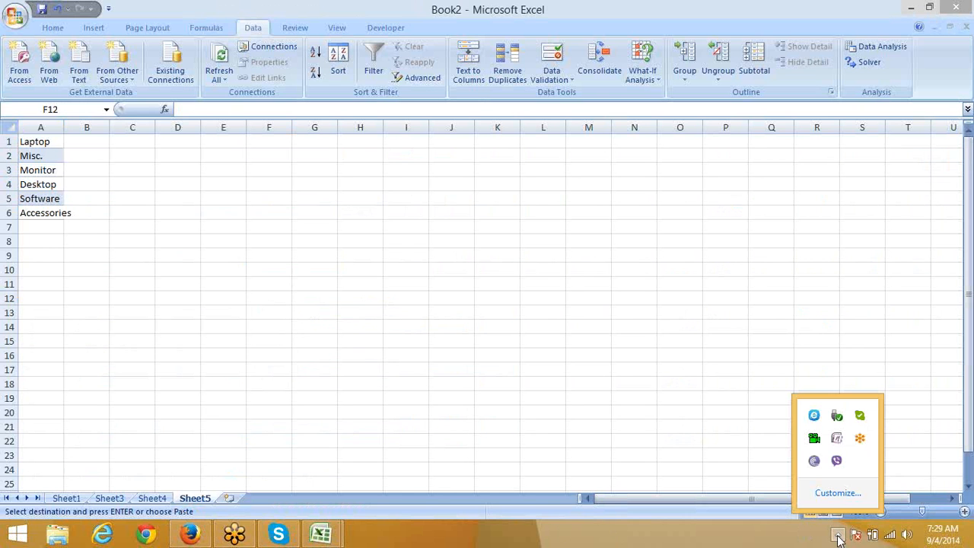
click(350, 204)
Step: Bring Firefox forward and load the Google home page
click(200, 529)
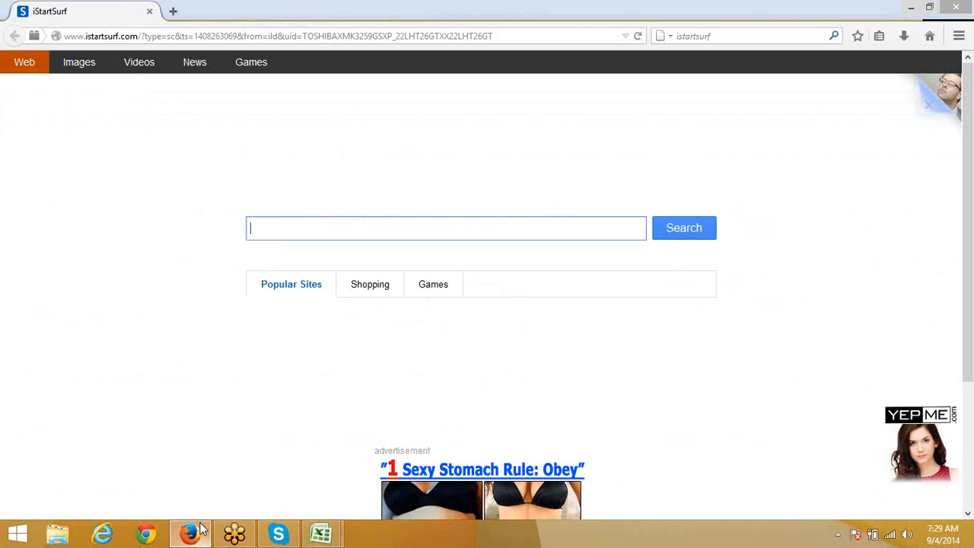
click(241, 36)
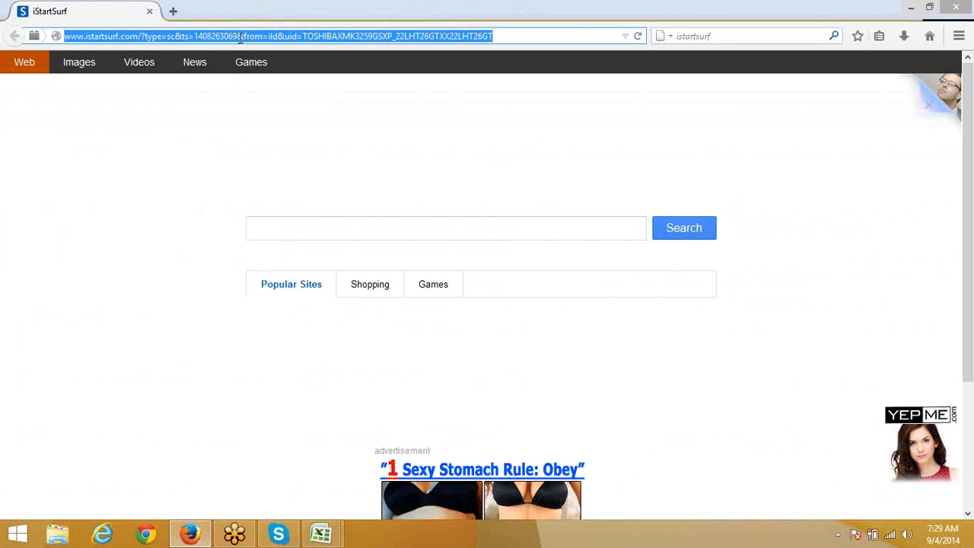
text(goo)
key(Return)
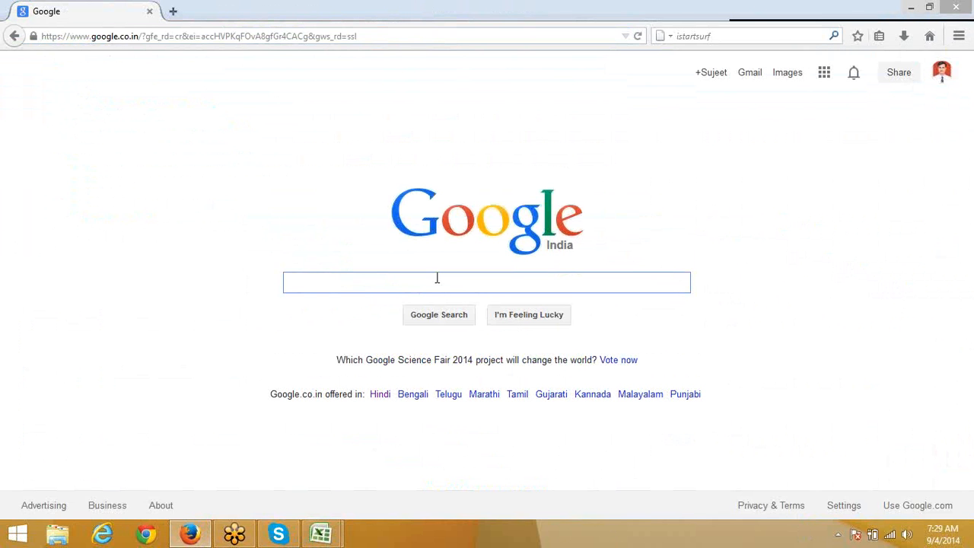
Step: Clear the stray search text and search Google for the Gmail e-mail address
text(sa)
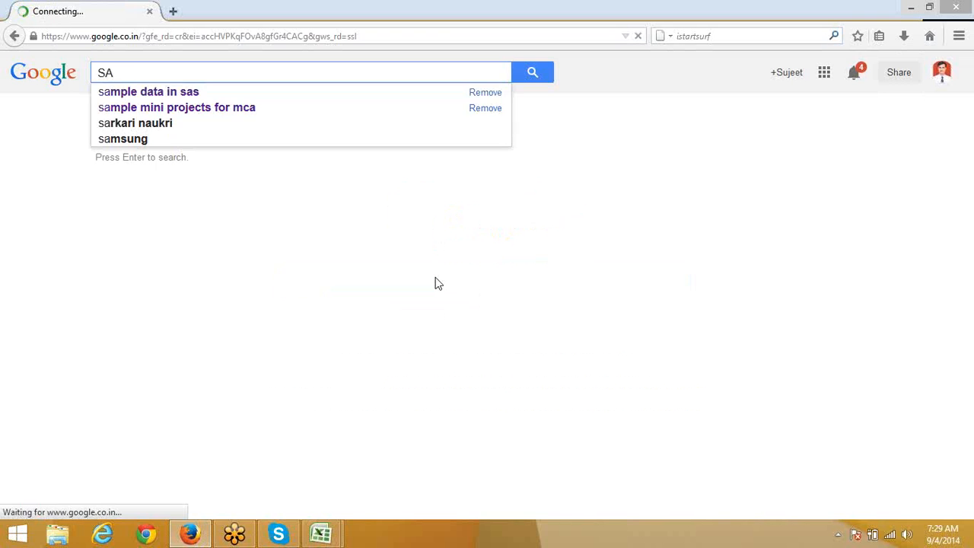
key(BackSpace)
key(BackSpace)
text(SA)
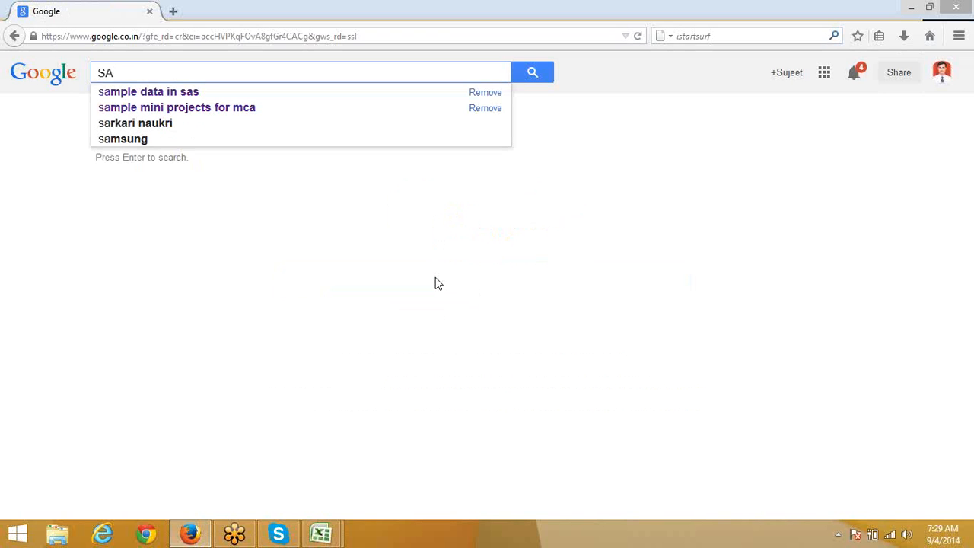
key(Down)
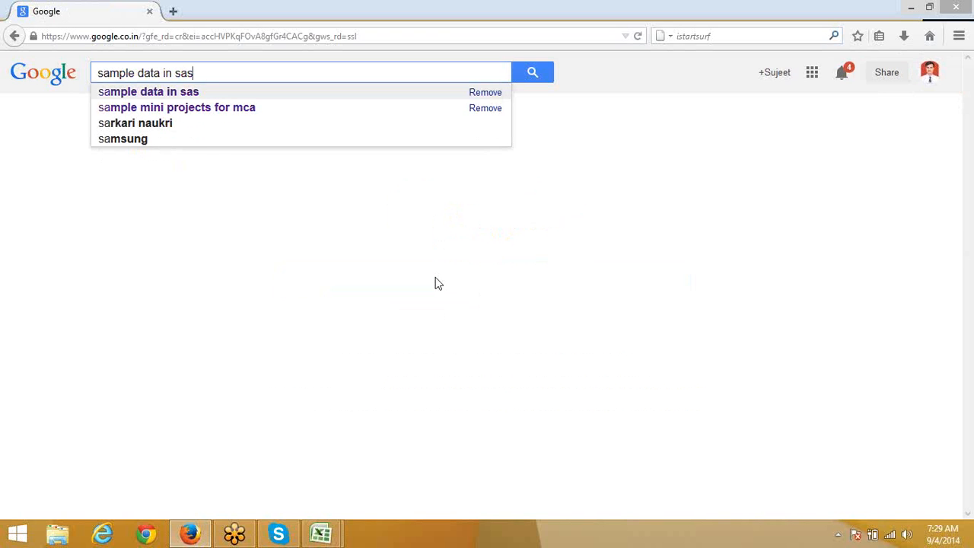
key(BackSpace)
key(BackSpace)
key(BackSpace)
key(BackSpace)
key(BackSpace)
key(BackSpace)
key(BackSpace)
key(BackSpace)
key(BackSpace)
key(BackSpace)
key(BackSpace)
key(BackSpace)
key(BackSpace)
key(BackSpace)
key(BackSpace)
key(BackSpace)
key(BackSpace)
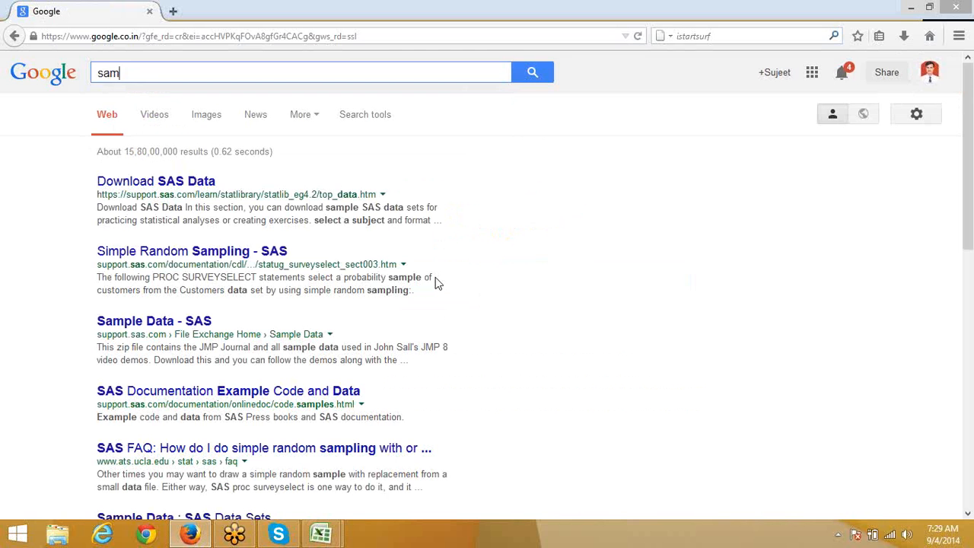
text(UMAN)
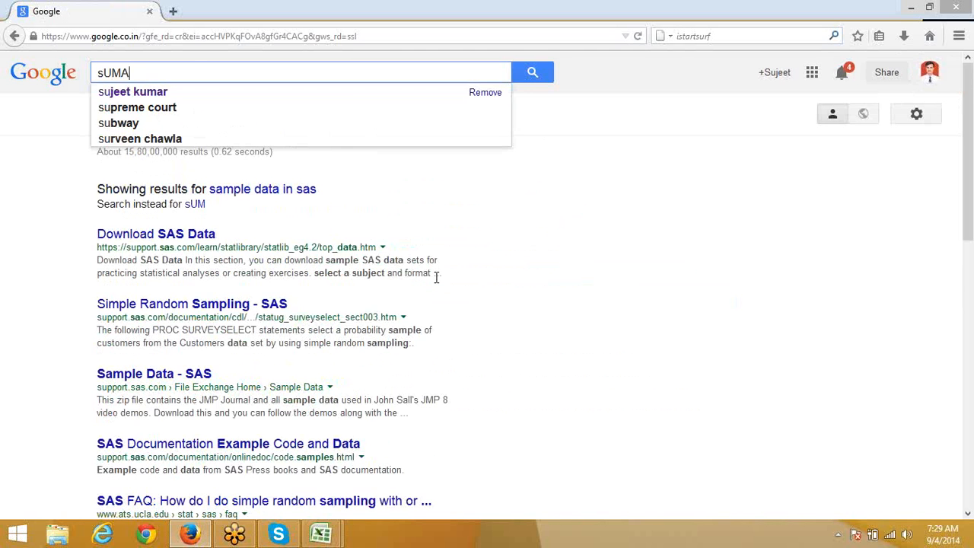
key(BackSpace)
key(BackSpace)
key(BackSpace)
key(BackSpace)
key(BackSpace)
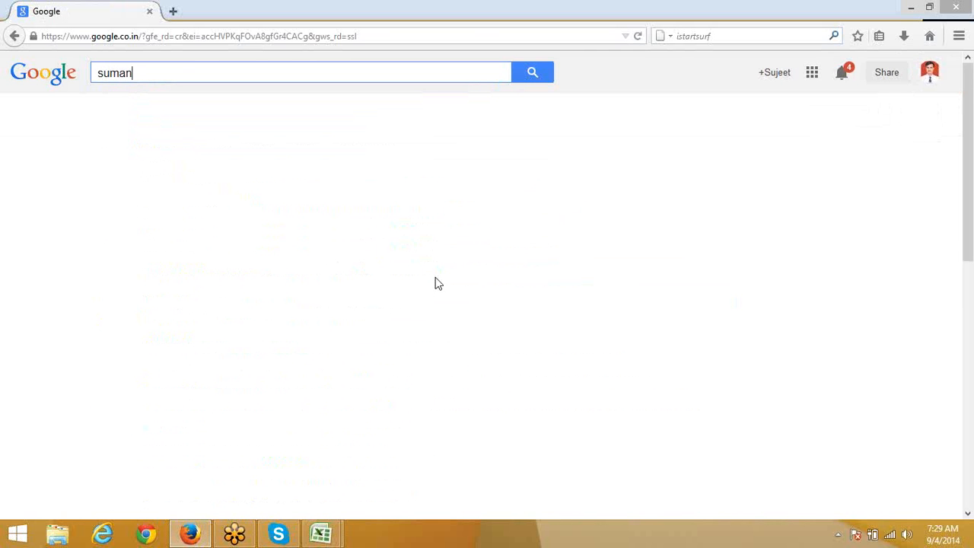
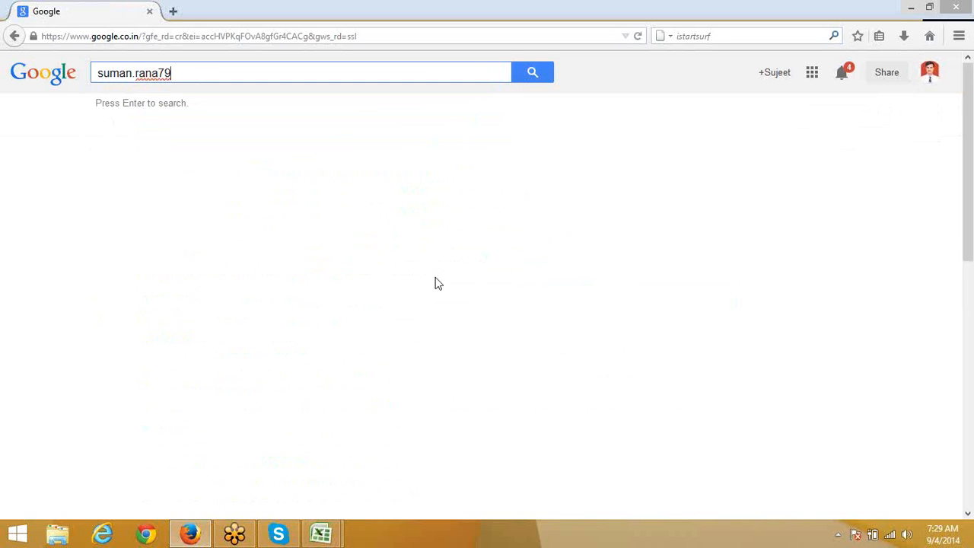
key(Return)
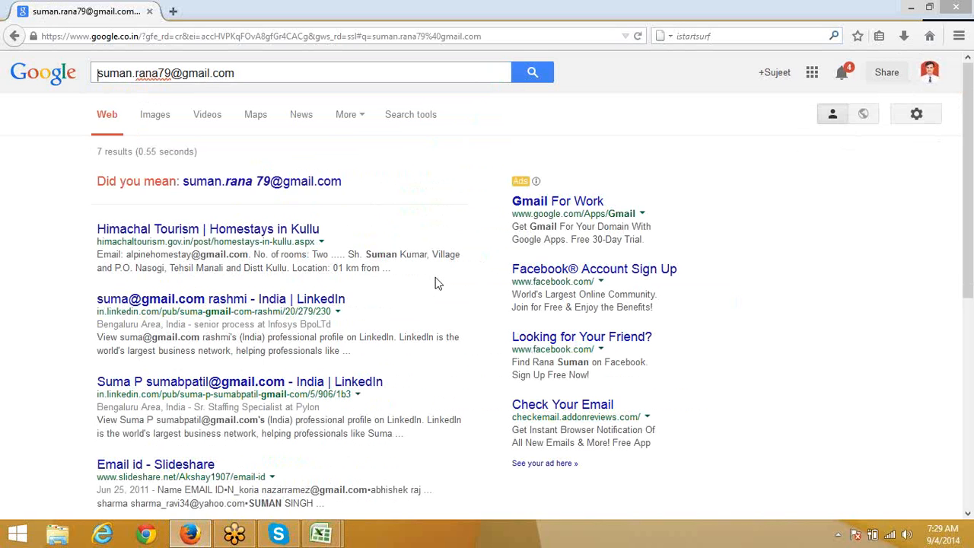
Step: Open the Slideshare, PeekYou and 'Download email free 12050' results in new tabs, then show Slideshare's
scroll(299, 438, down, 4)
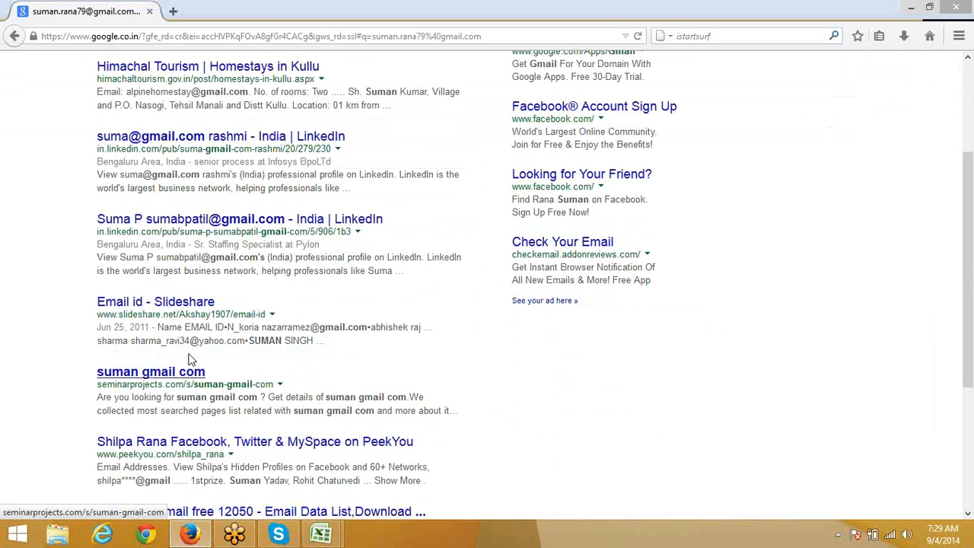
right_click(172, 302)
click(197, 313)
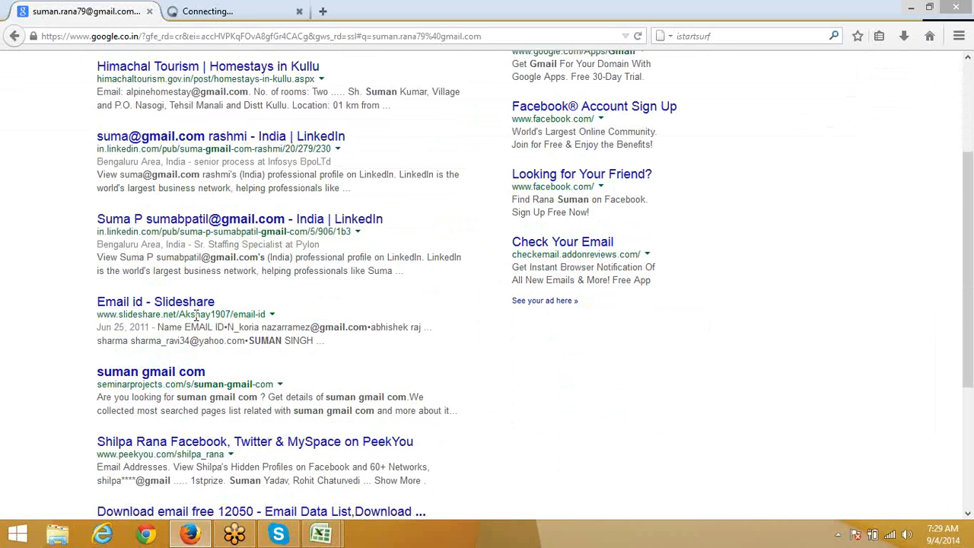
scroll(208, 358, down, 4)
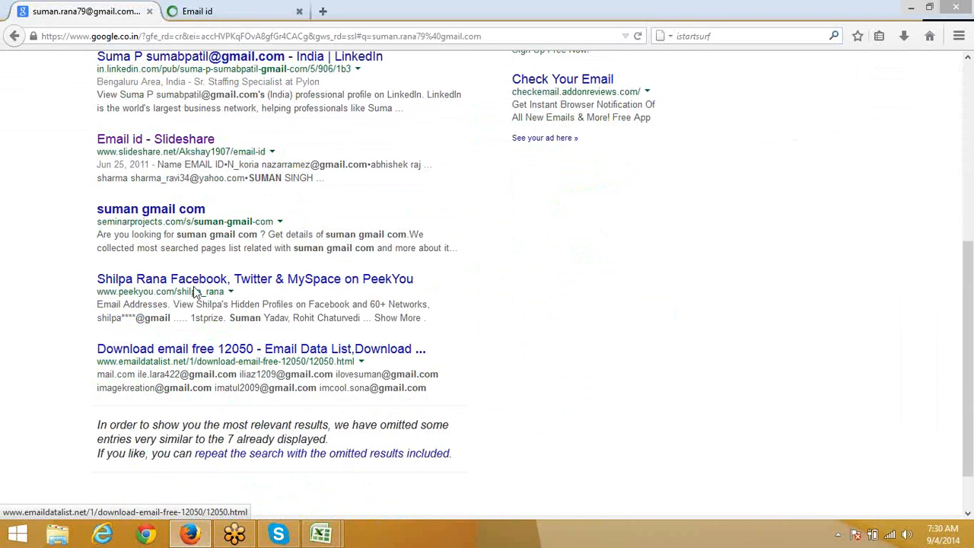
right_click(197, 288)
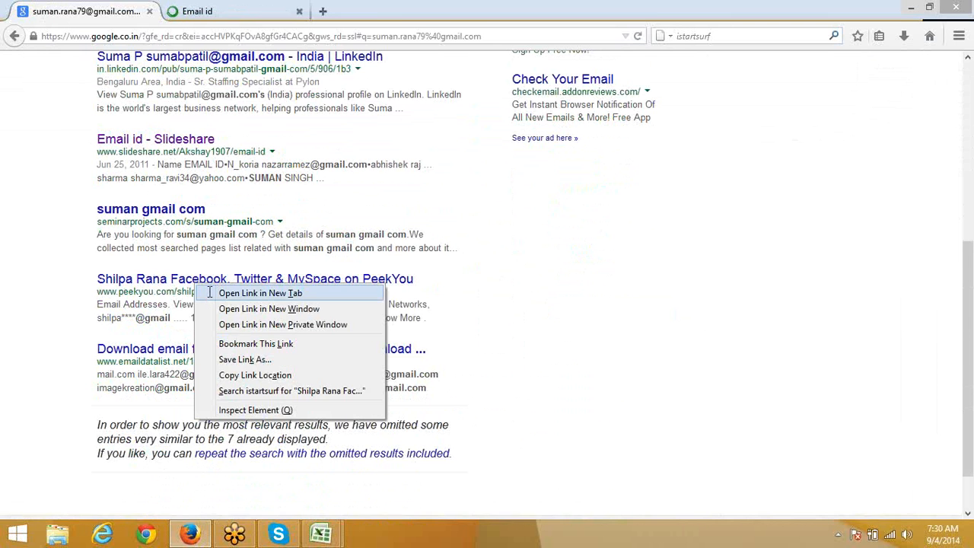
click(217, 294)
right_click(212, 352)
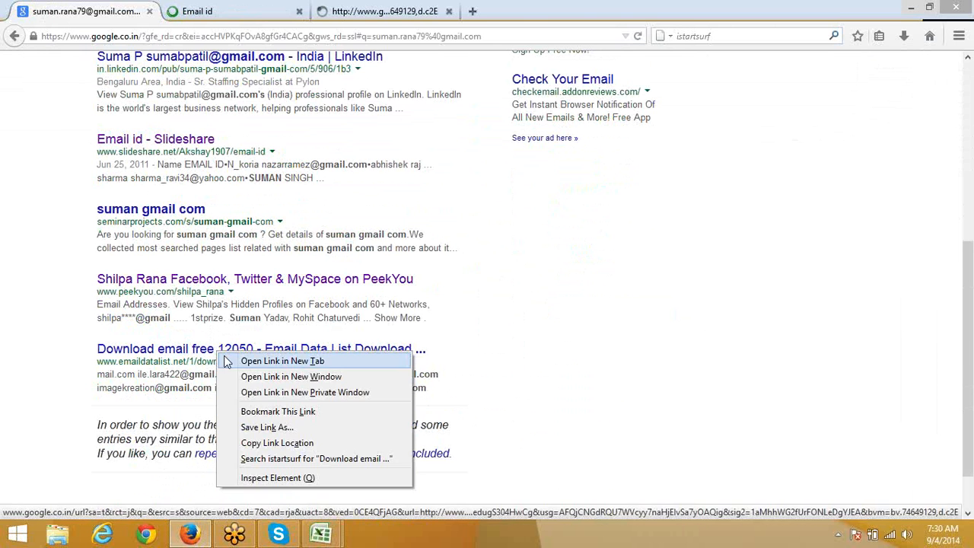
click(226, 362)
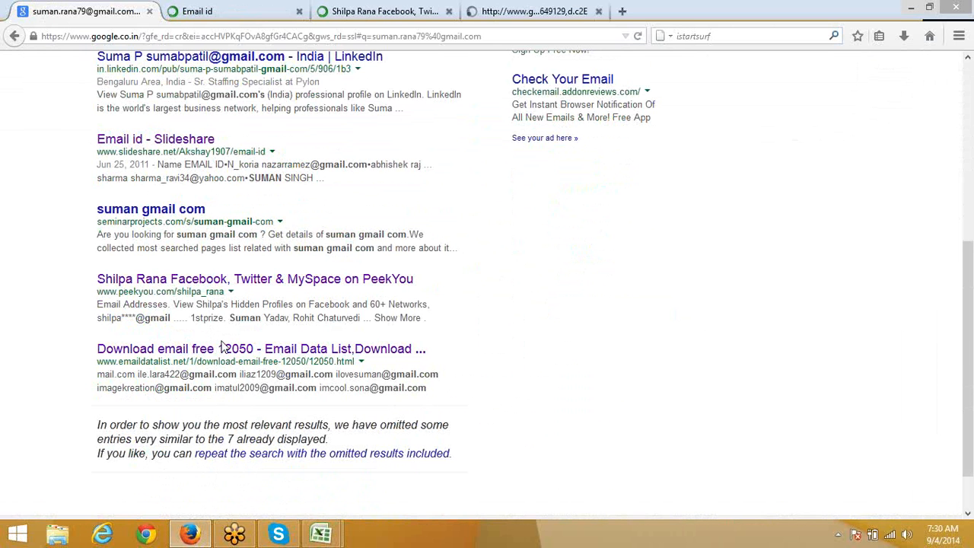
click(212, 9)
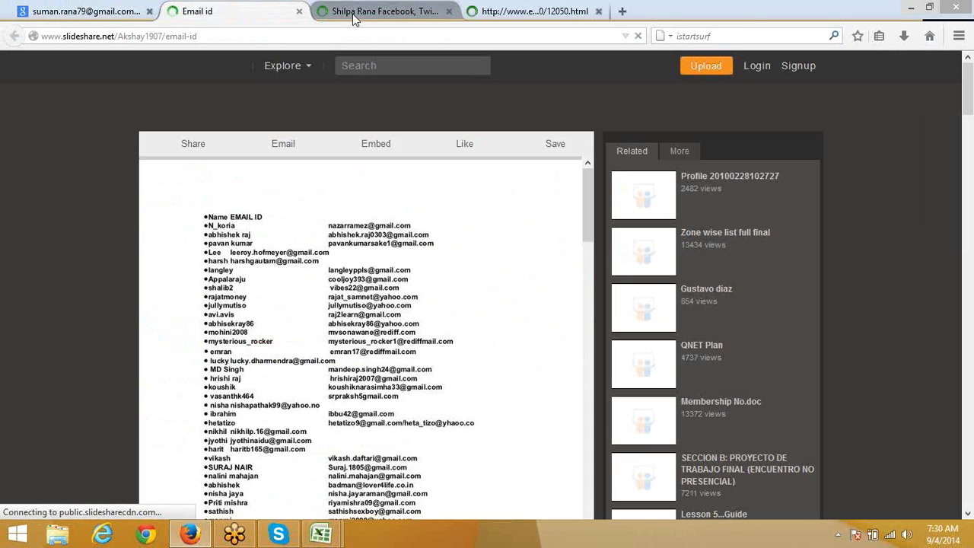
Step: Close the Slideshare Email id tab
right_click(226, 236)
click(299, 10)
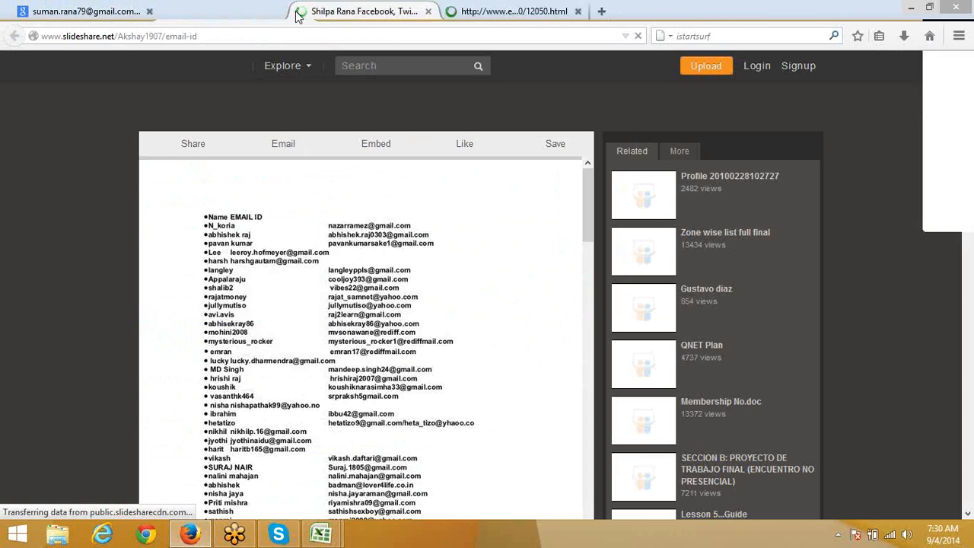
click(363, 17)
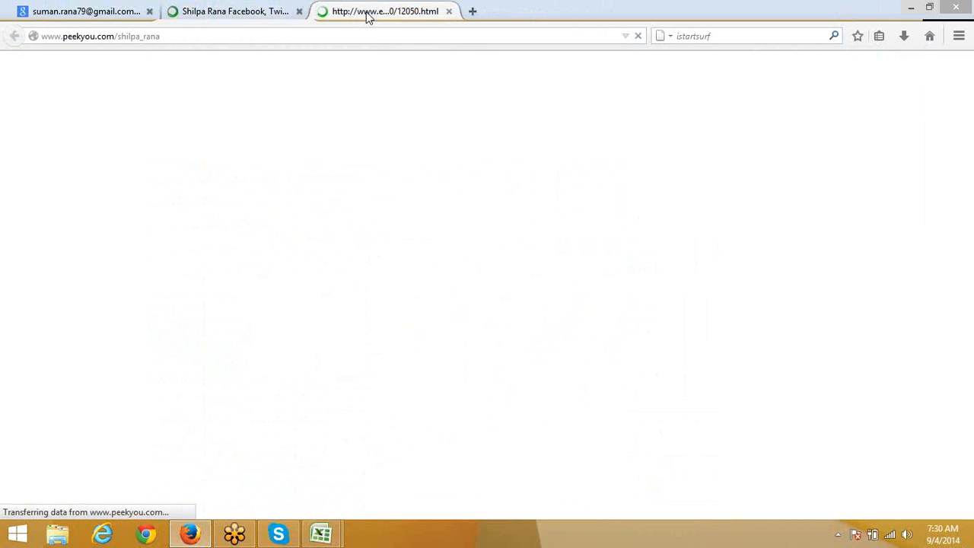
Step: Scroll through the PeekYou results, close that tab, and browse the emaildatalist.net list
click(238, 17)
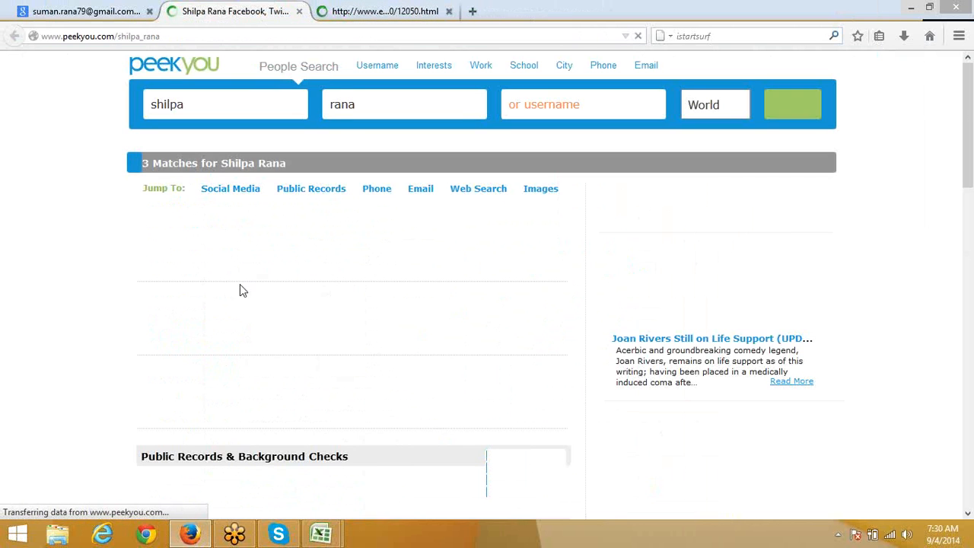
scroll(132, 347, down, 4)
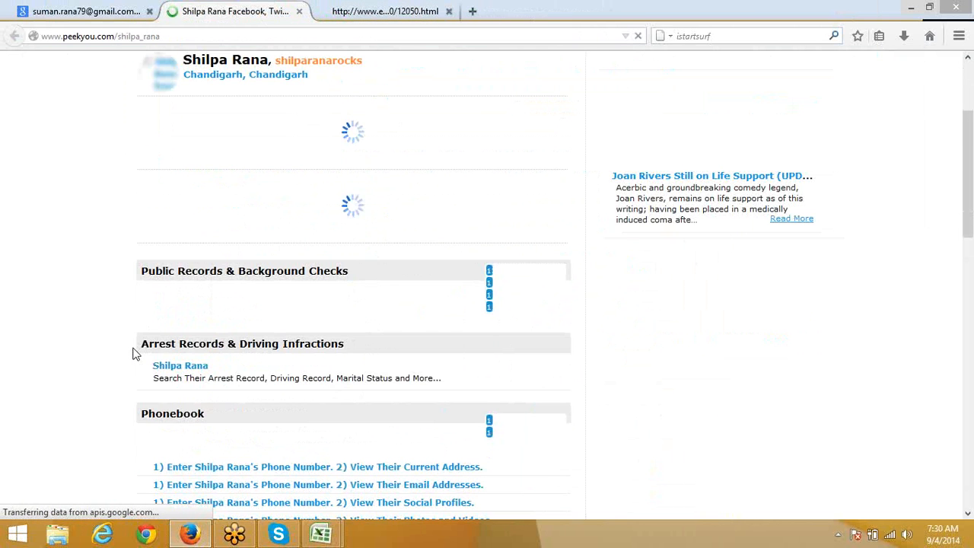
scroll(133, 350, down, 3)
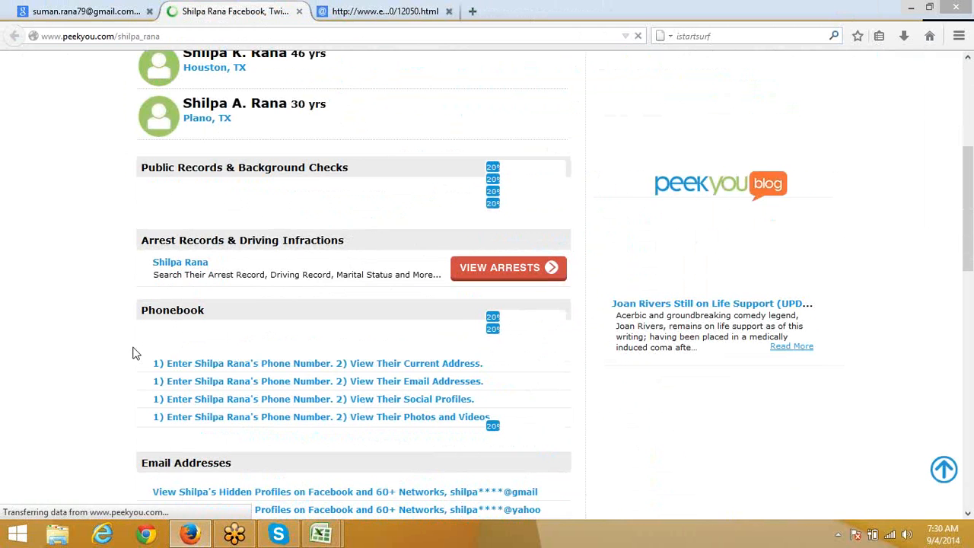
scroll(132, 352, up, 5)
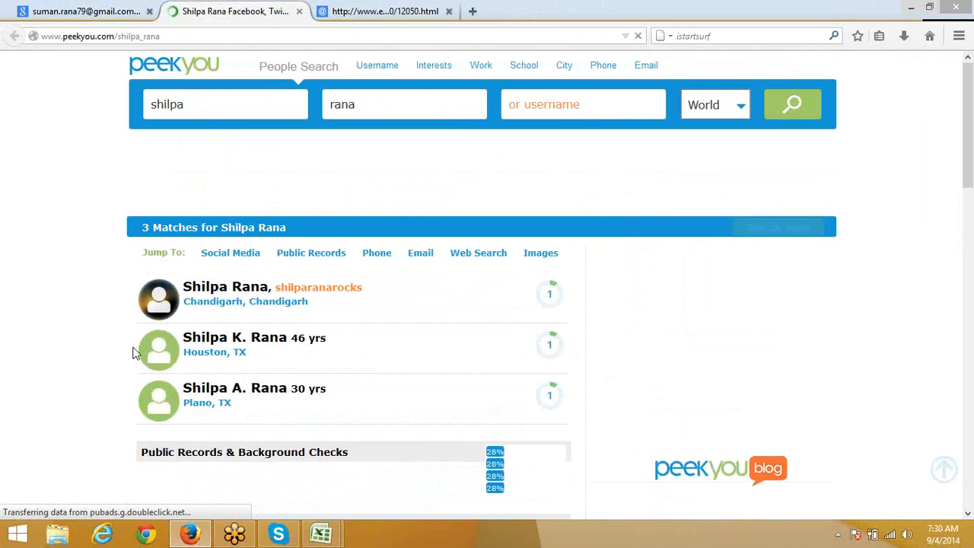
scroll(132, 353, down, 15)
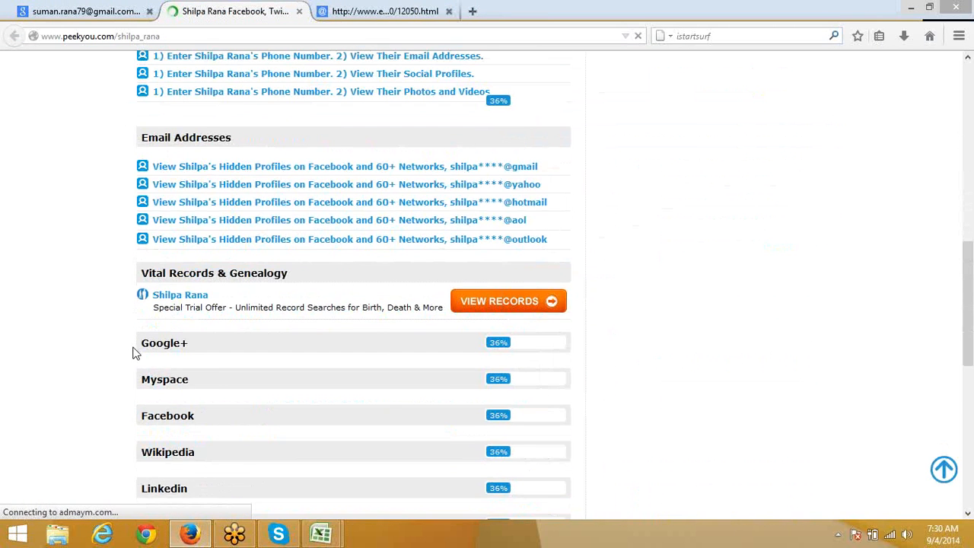
scroll(133, 353, down, 4)
scroll(133, 352, up, 5)
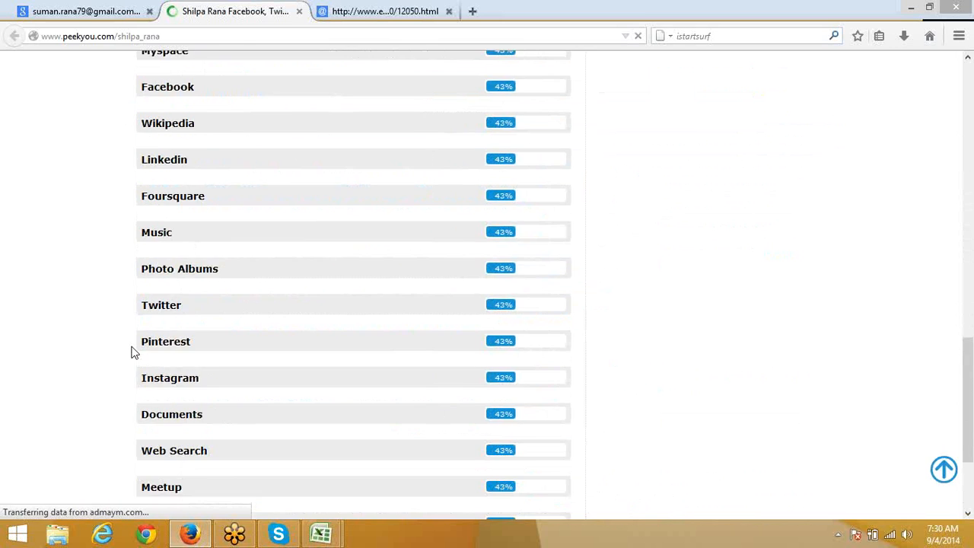
scroll(133, 351, up, 3)
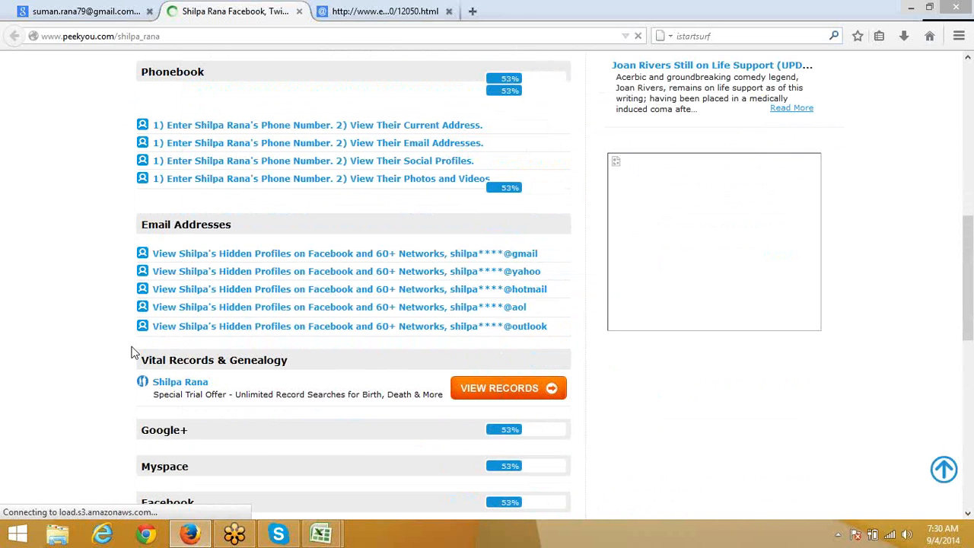
click(299, 12)
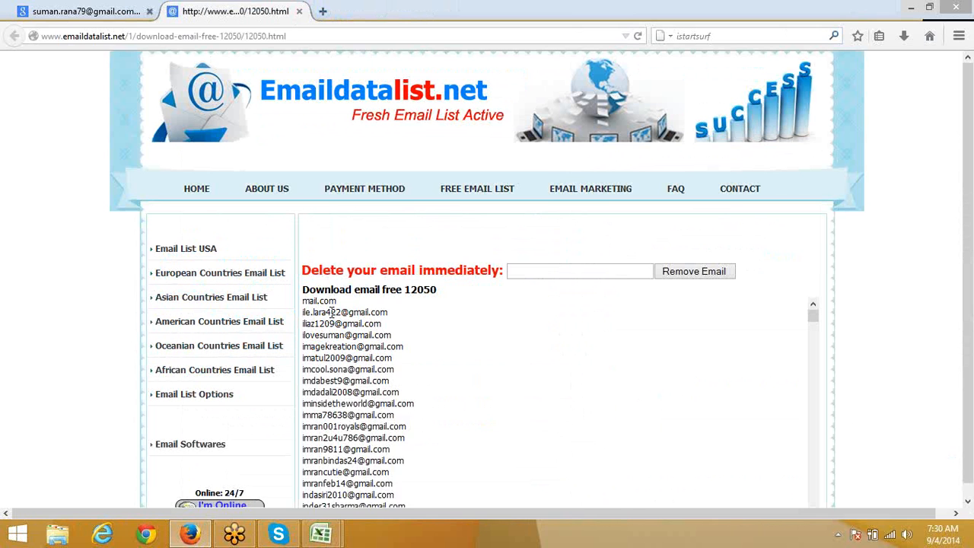
scroll(331, 309, down, 5)
scroll(331, 309, up, 3)
scroll(331, 309, up, 2)
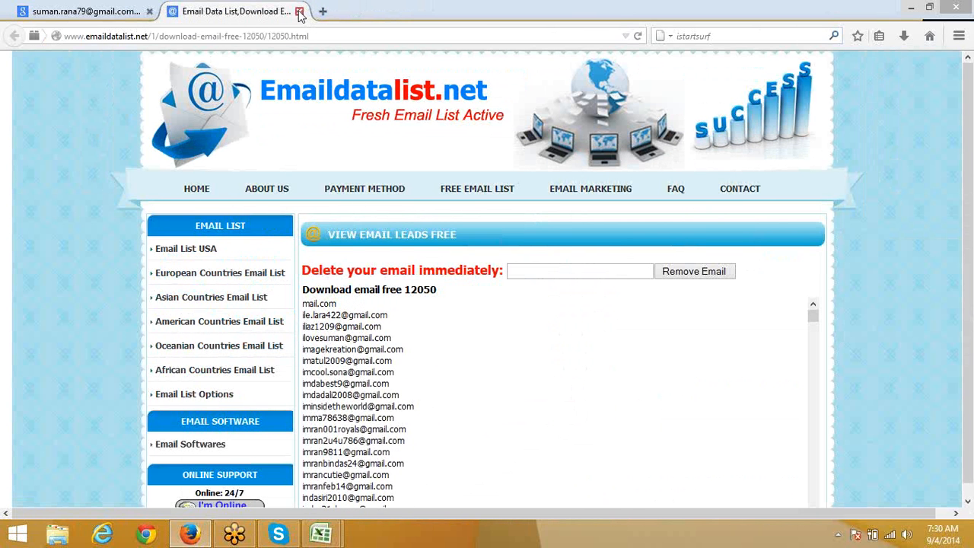
Step: Close the emaildatalist page and return to the Google results
click(299, 11)
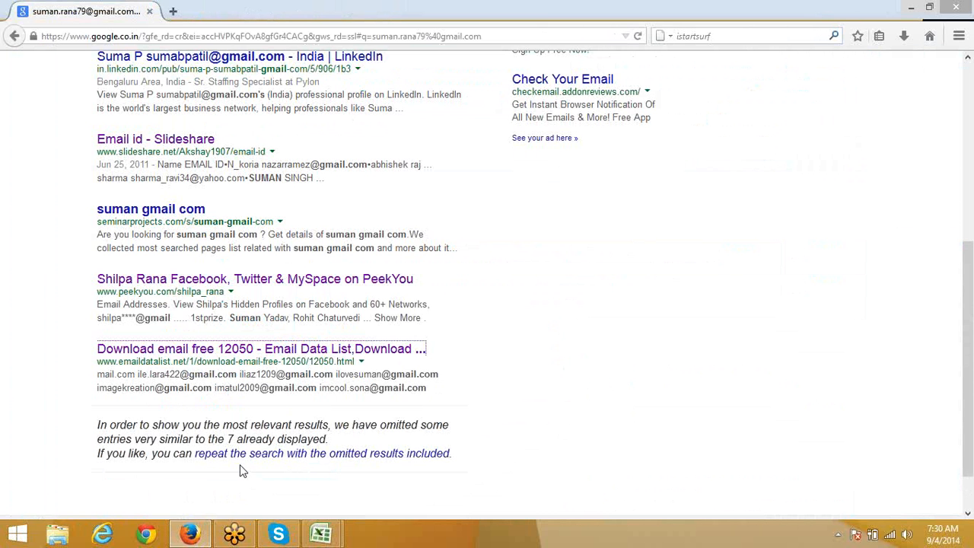
scroll(242, 469, down, 1)
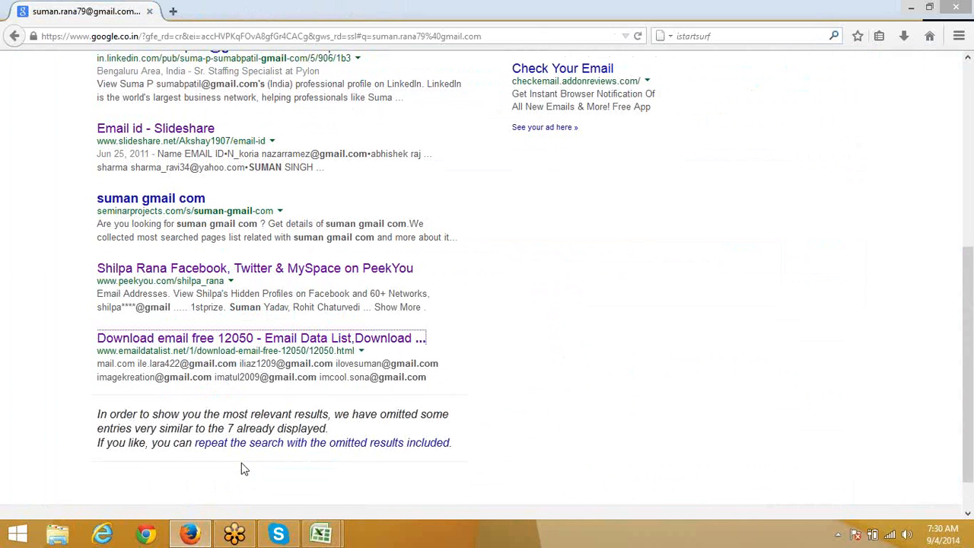
scroll(259, 456, up, 1)
scroll(259, 457, up, 4)
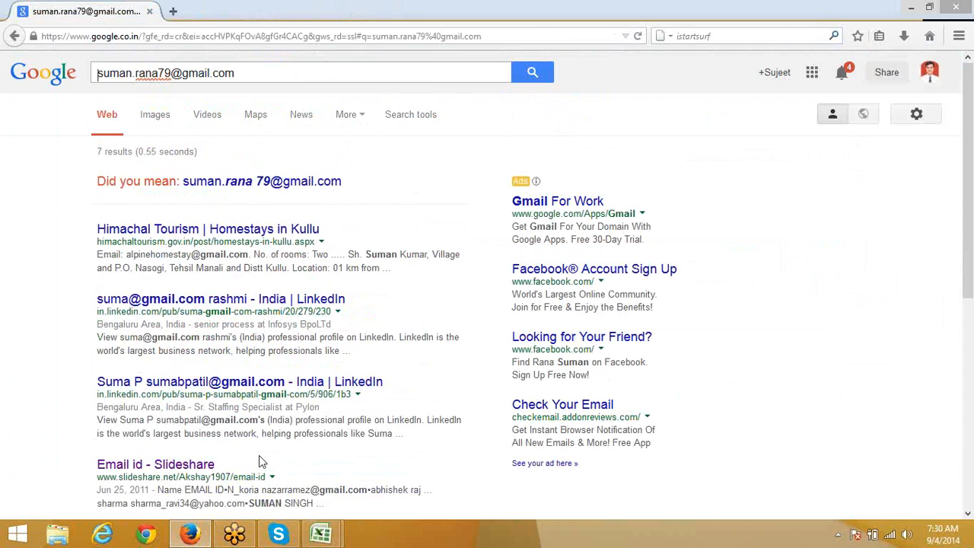
Step: Open the Himachal Tourism Kullu homestays result in a new tab and view it
right_click(248, 234)
click(259, 240)
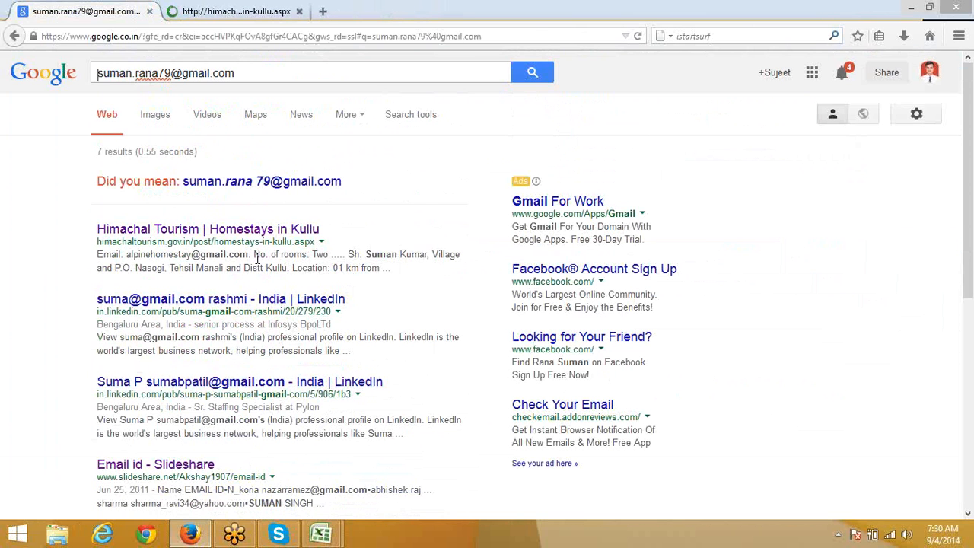
click(220, 11)
click(221, 37)
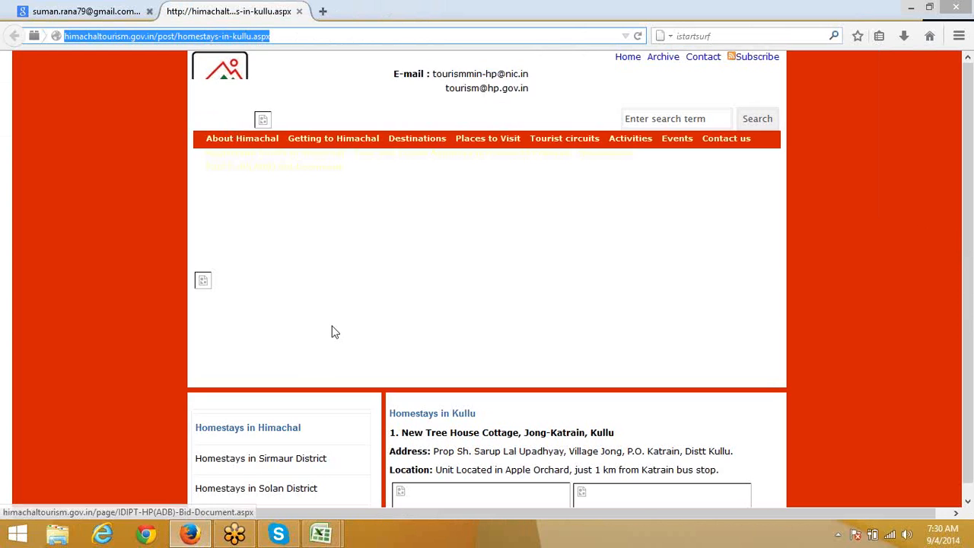
Step: Scroll through the homestays page, then close it to return to the results
scroll(475, 414, down, 4)
scroll(476, 415, down, 5)
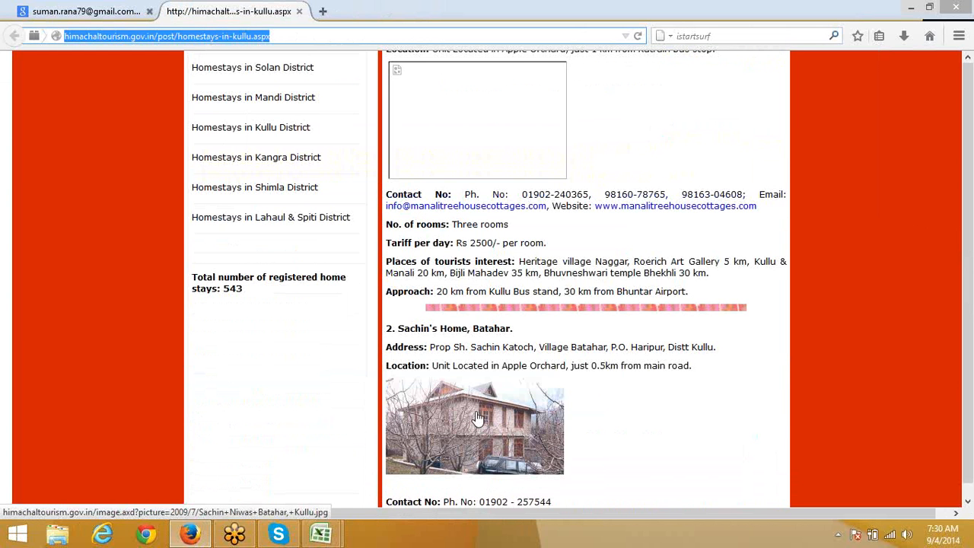
scroll(478, 418, up, 4)
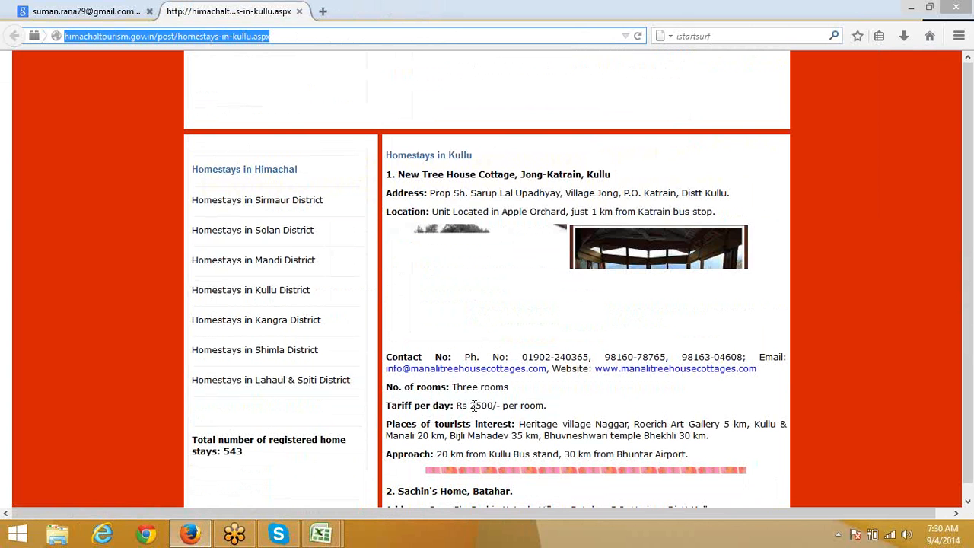
scroll(474, 405, down, 13)
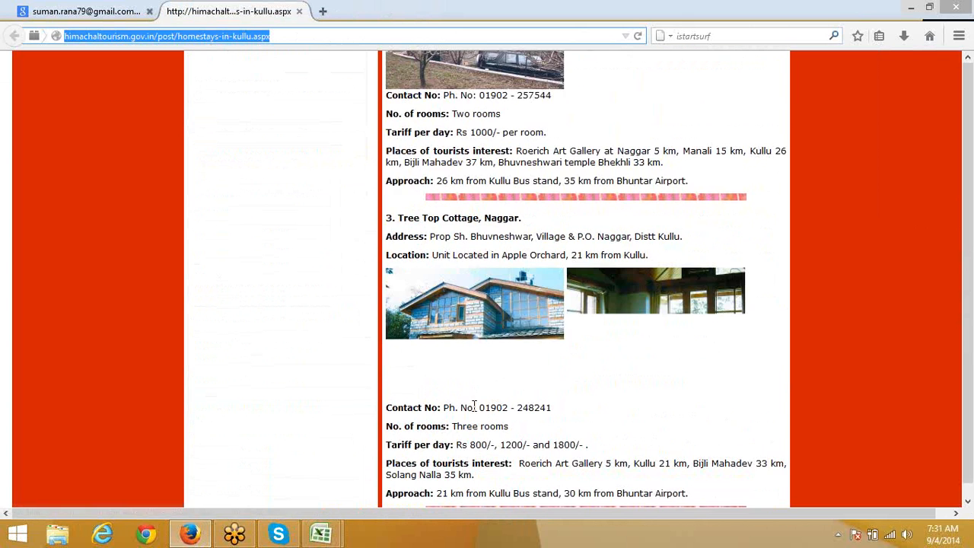
scroll(475, 405, up, 5)
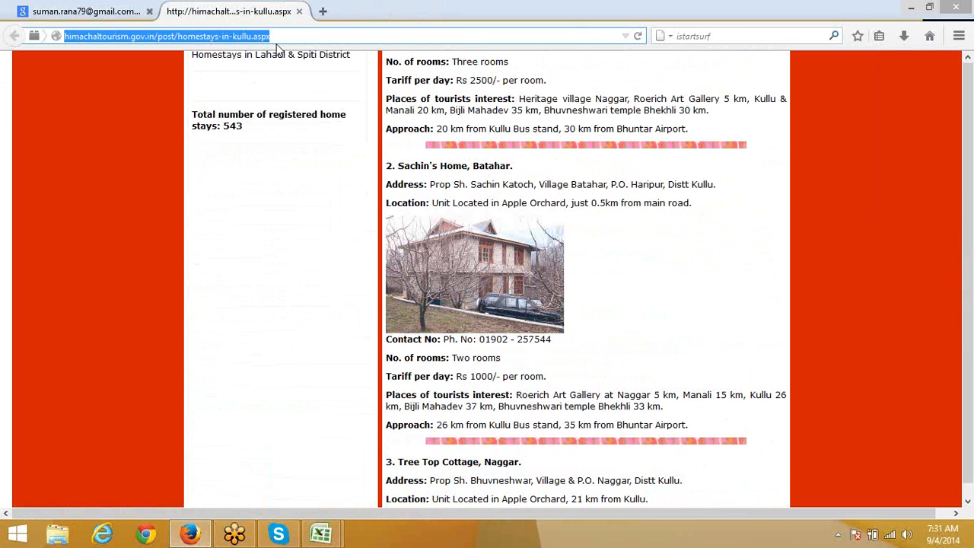
scroll(301, 262, up, 4)
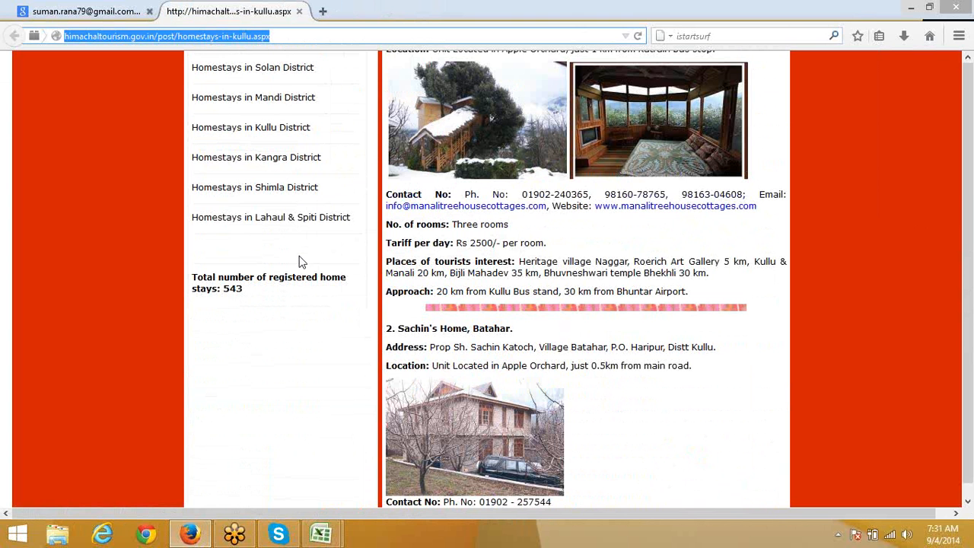
click(299, 12)
scroll(321, 423, down, 5)
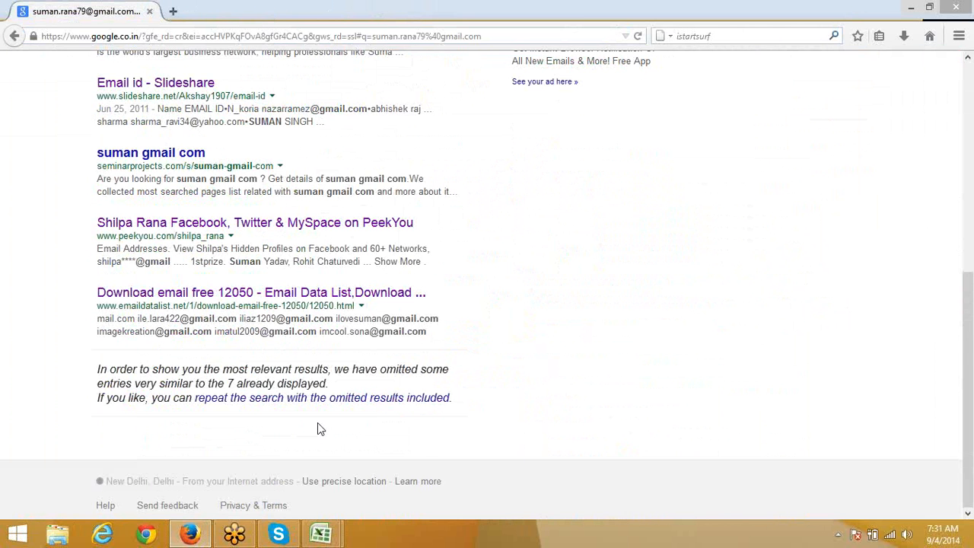
Step: Replace the Google query with the pasted Yahoo e-mail address and search for it
scroll(318, 422, up, 5)
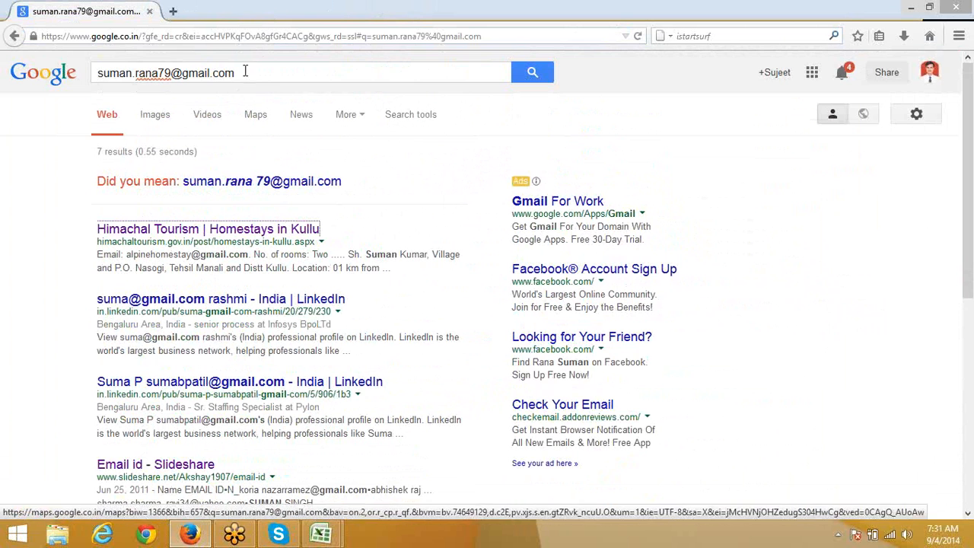
drag(244, 71, 3, 50)
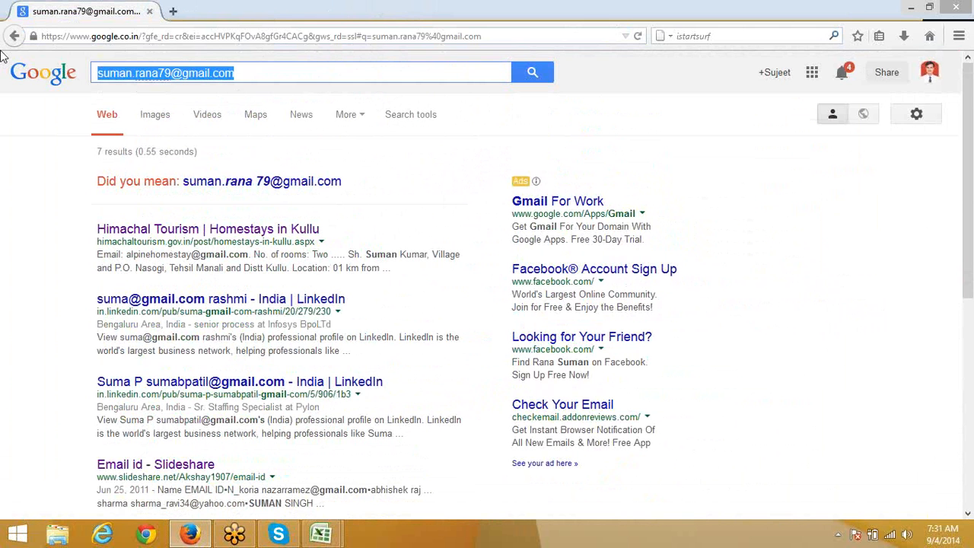
click(970, 36)
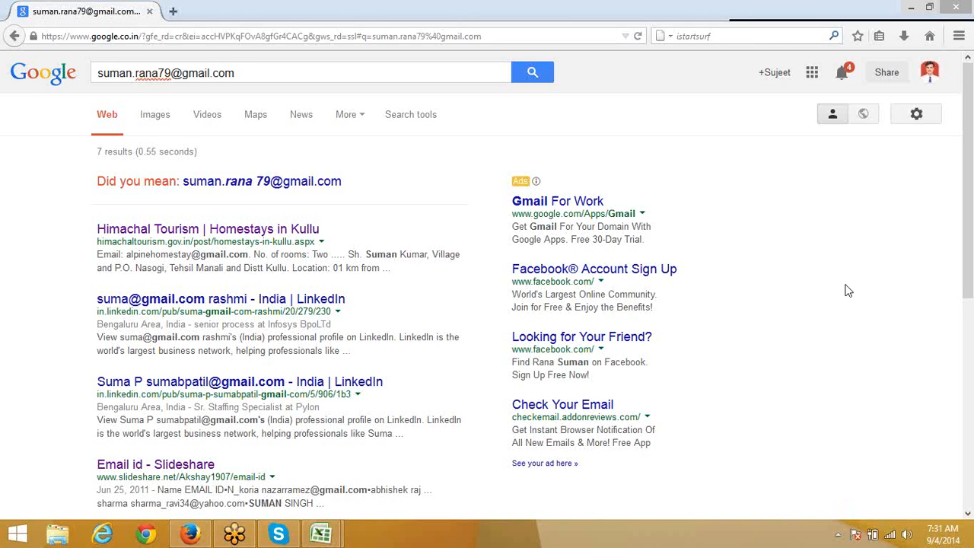
click(226, 71)
key(ctrl+a)
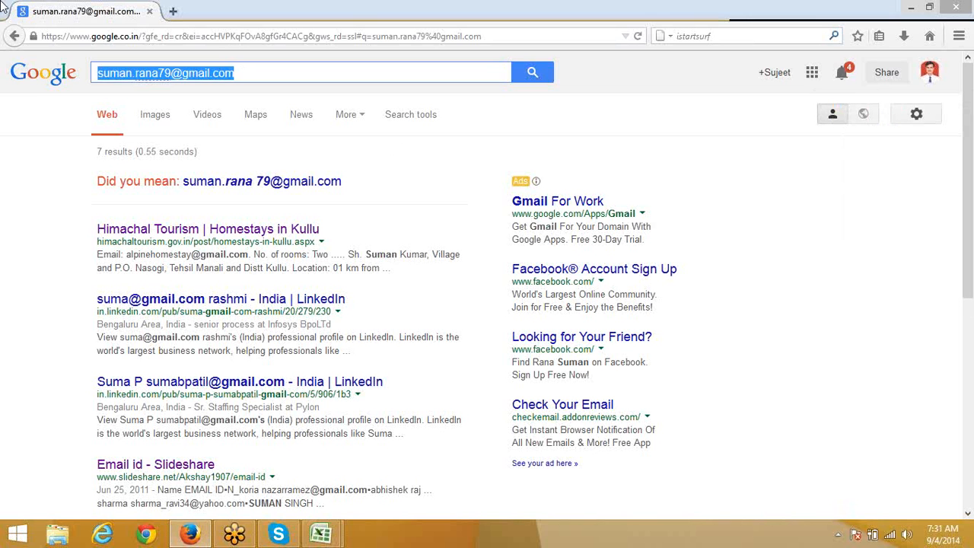
key(ctrl+v)
key(Return)
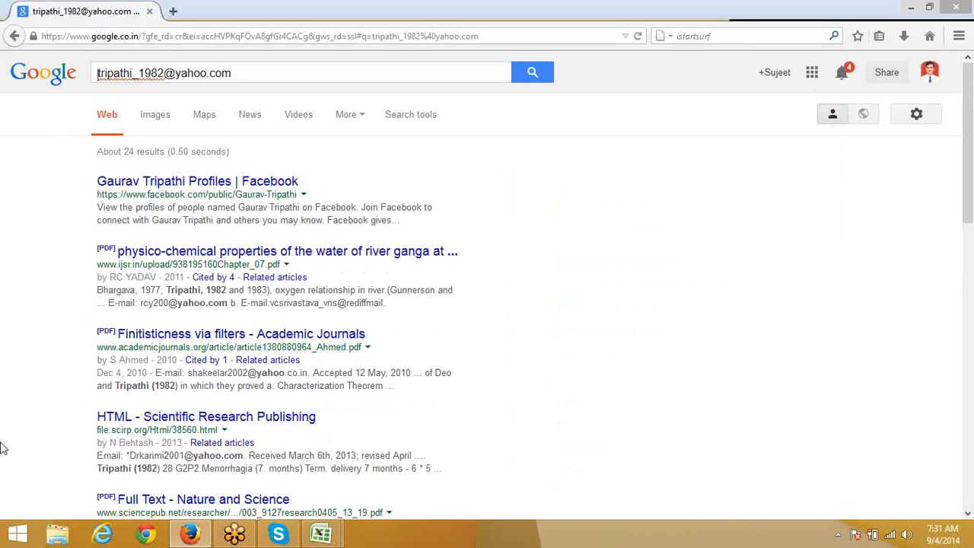
right_click(154, 259)
click(187, 266)
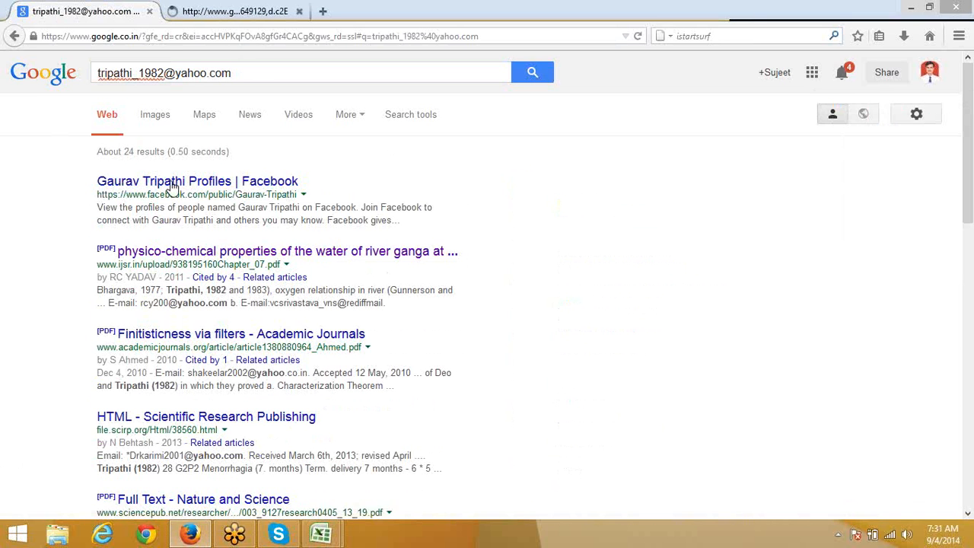
click(228, 12)
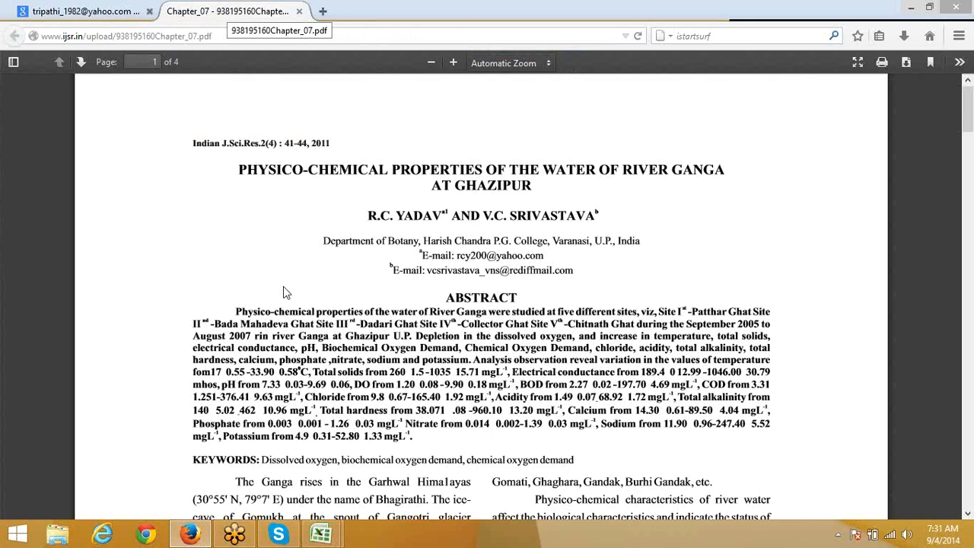
scroll(283, 286, down, 2)
scroll(283, 286, down, 20)
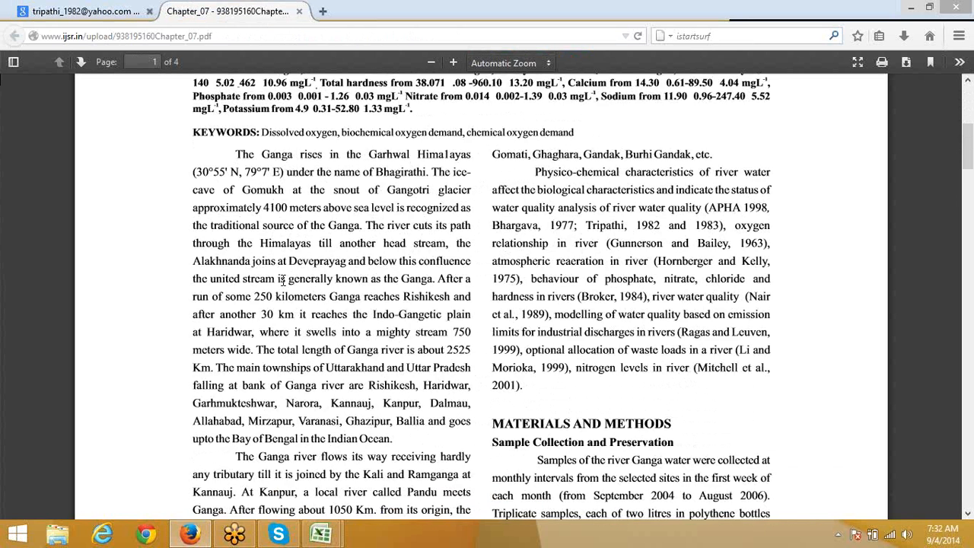
scroll(283, 286, down, 20)
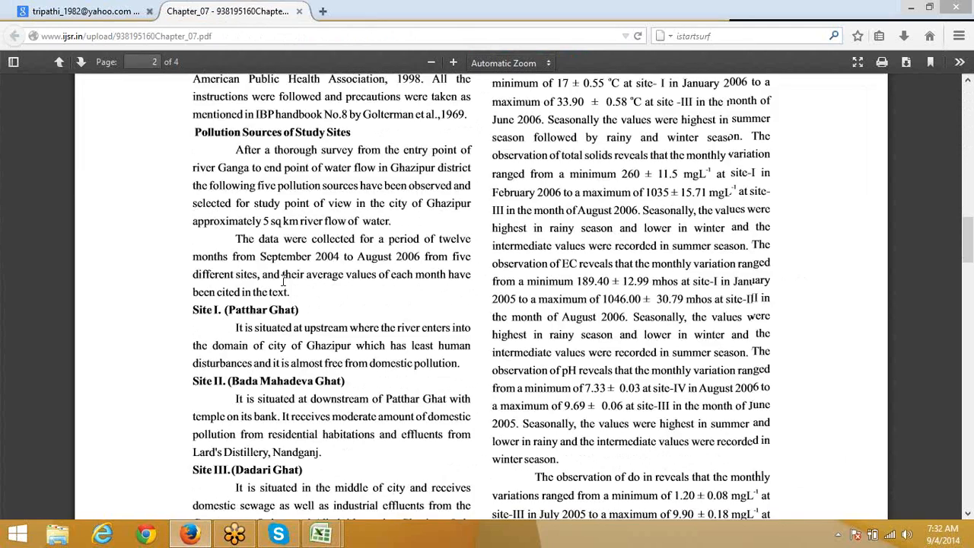
scroll(283, 287, down, 20)
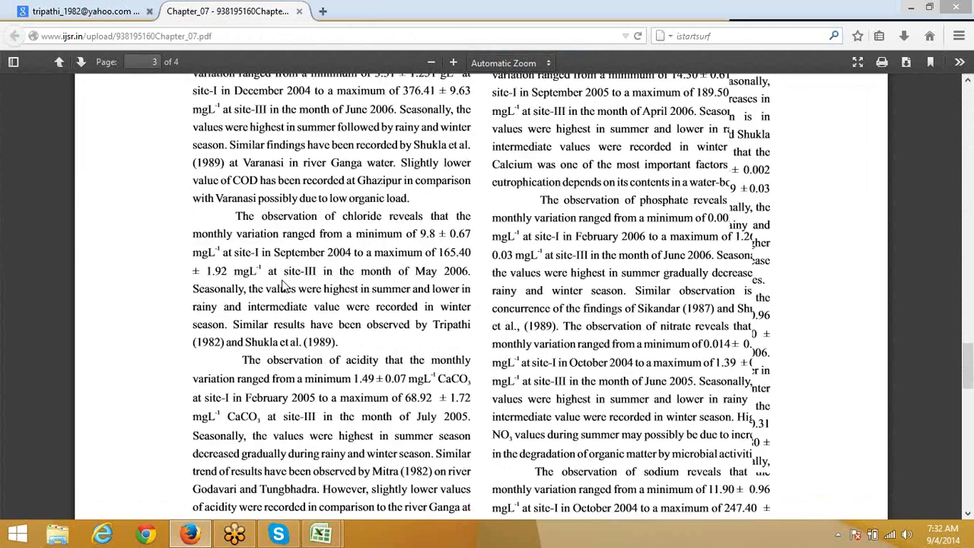
scroll(284, 286, down, 16)
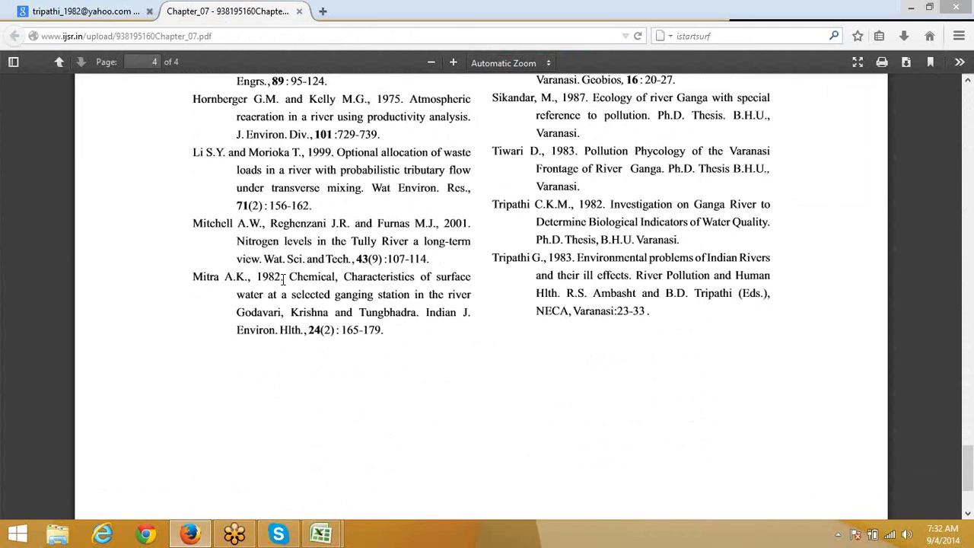
scroll(283, 286, up, 4)
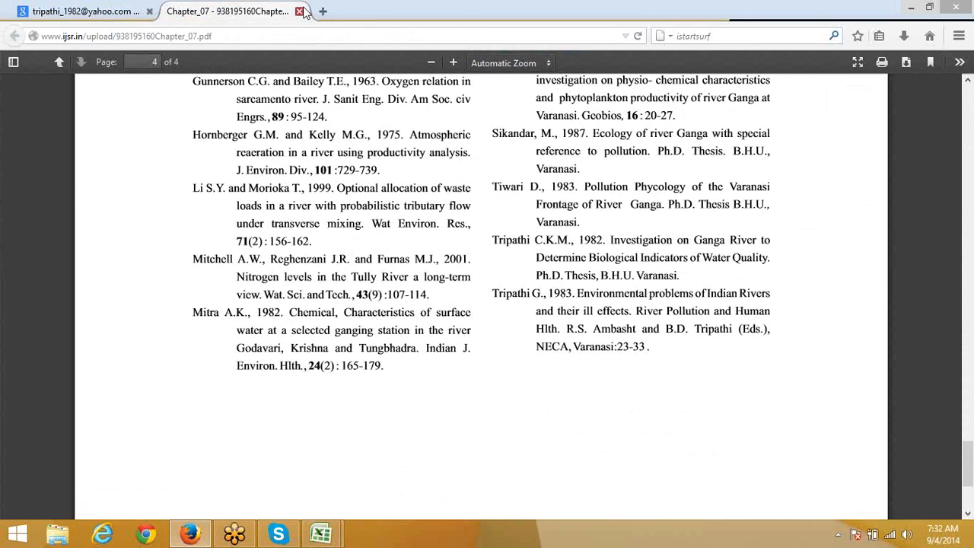
click(300, 11)
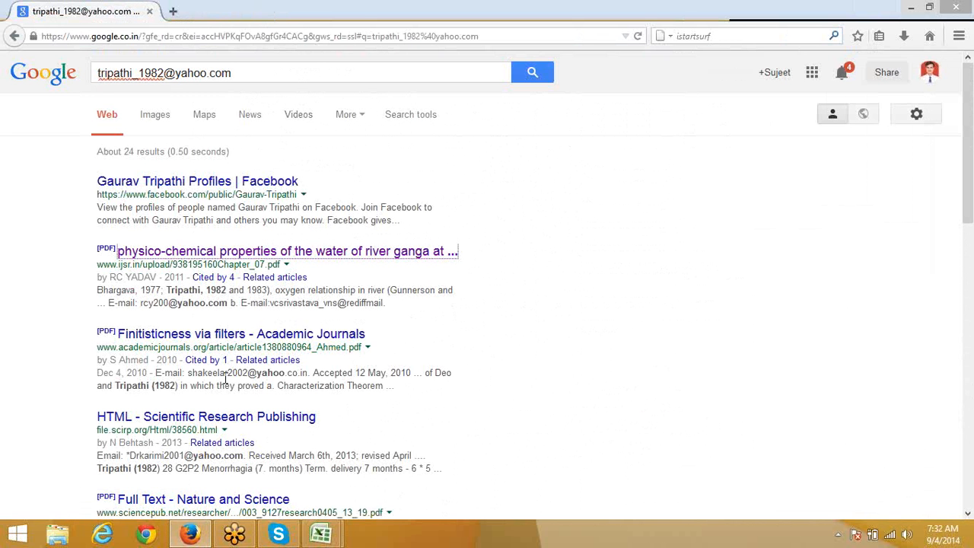
Step: Open the Finitisticness PDF and Scientific Research Publishing results in background tabs, then review and close the PDF
right_click(216, 340)
click(237, 346)
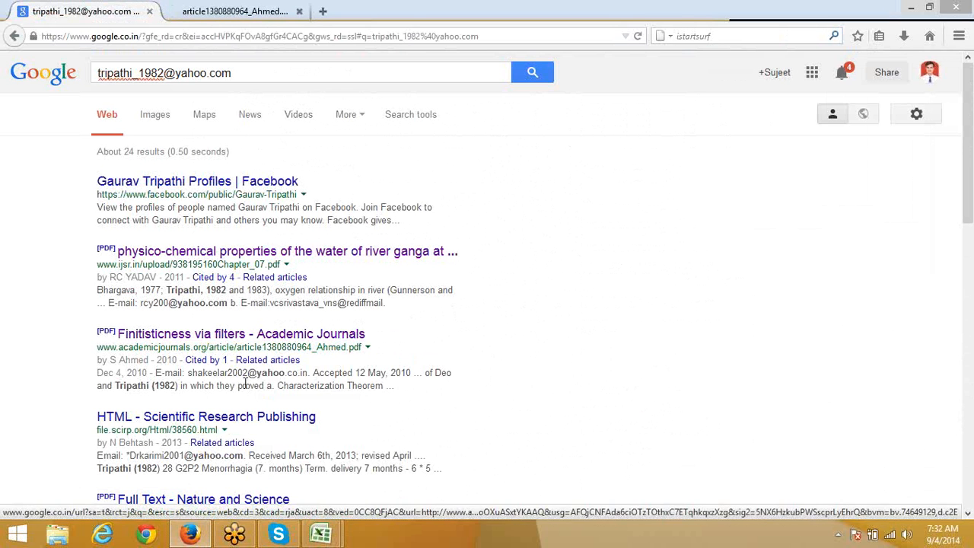
right_click(216, 424)
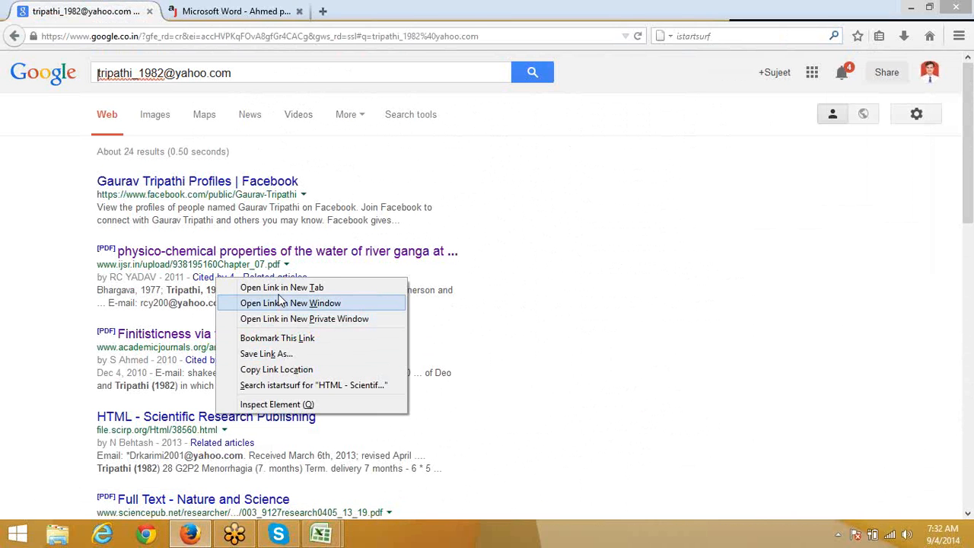
click(280, 287)
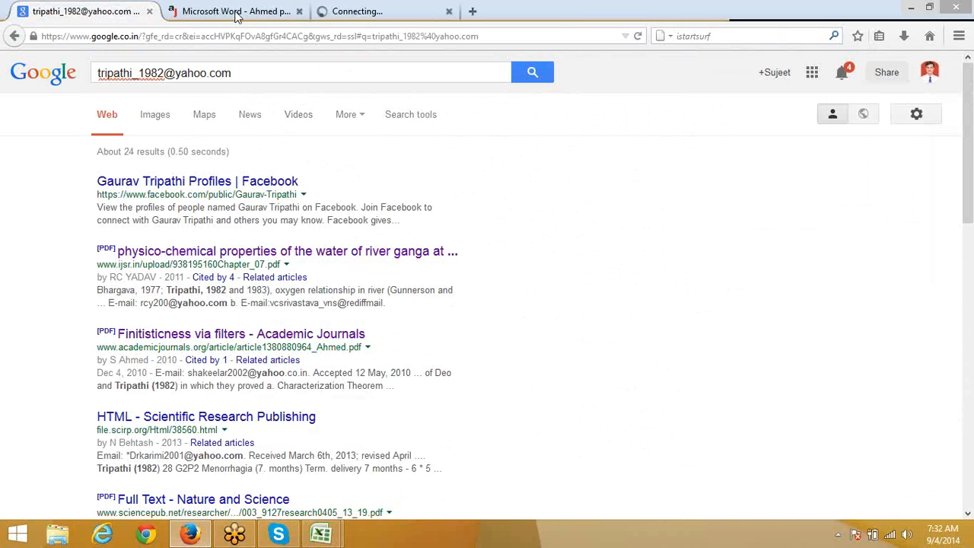
click(278, 11)
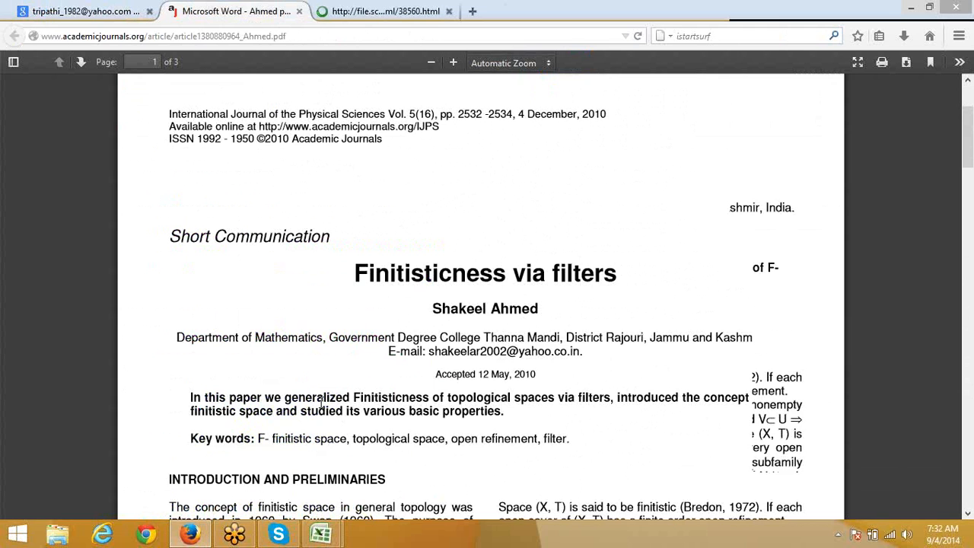
scroll(320, 404, down, 3)
scroll(320, 405, down, 15)
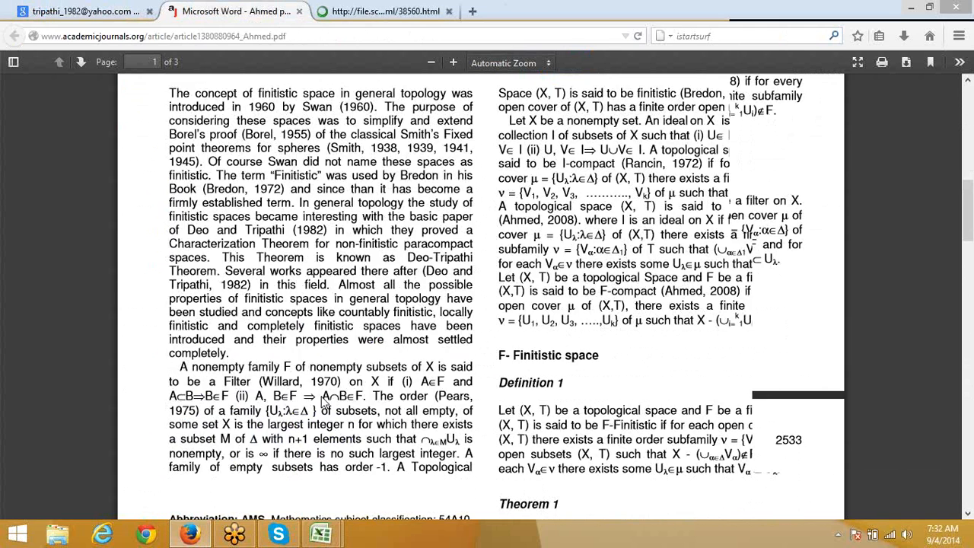
scroll(321, 402, down, 5)
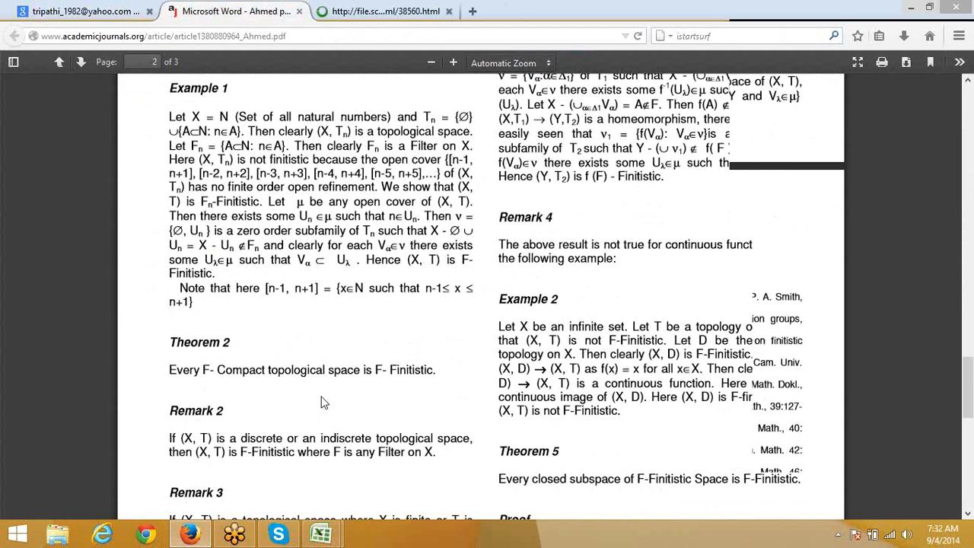
scroll(322, 403, down, 10)
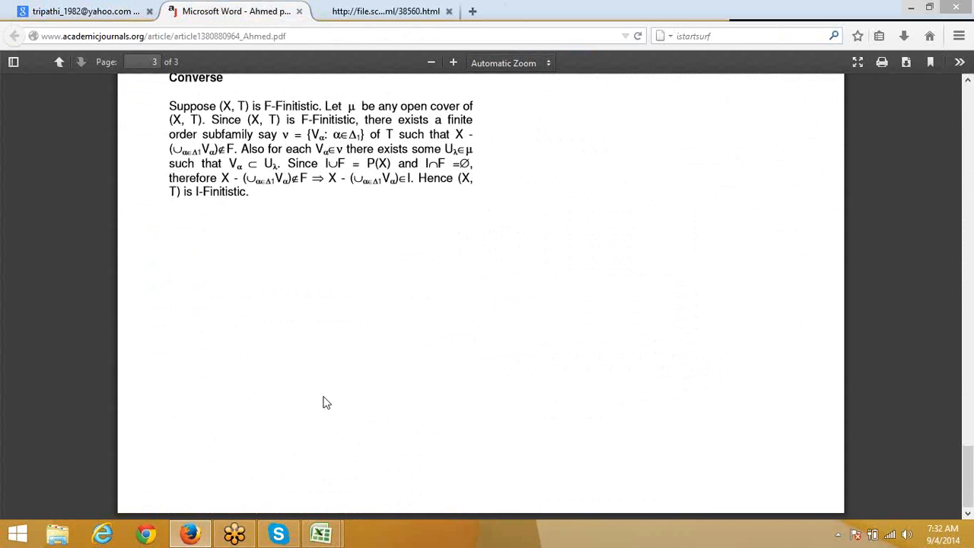
click(297, 11)
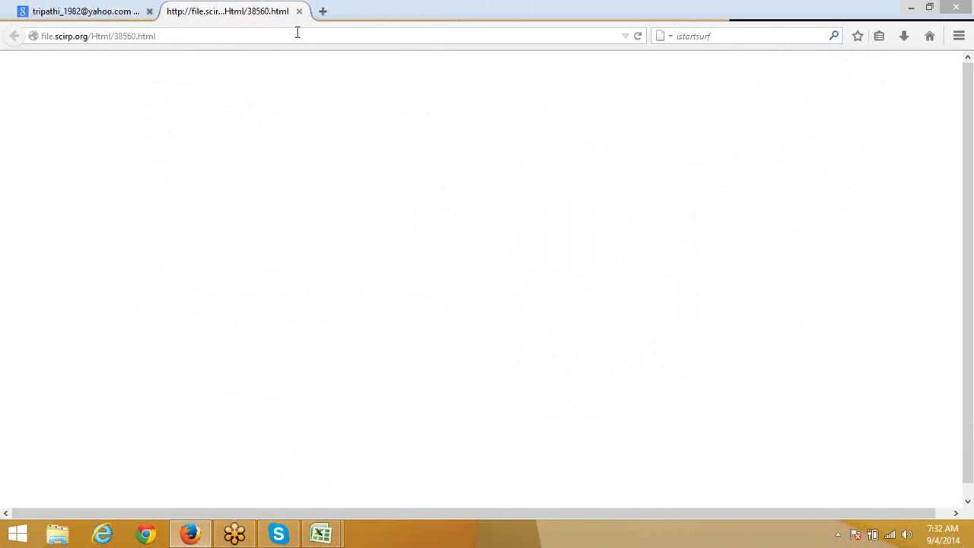
click(297, 33)
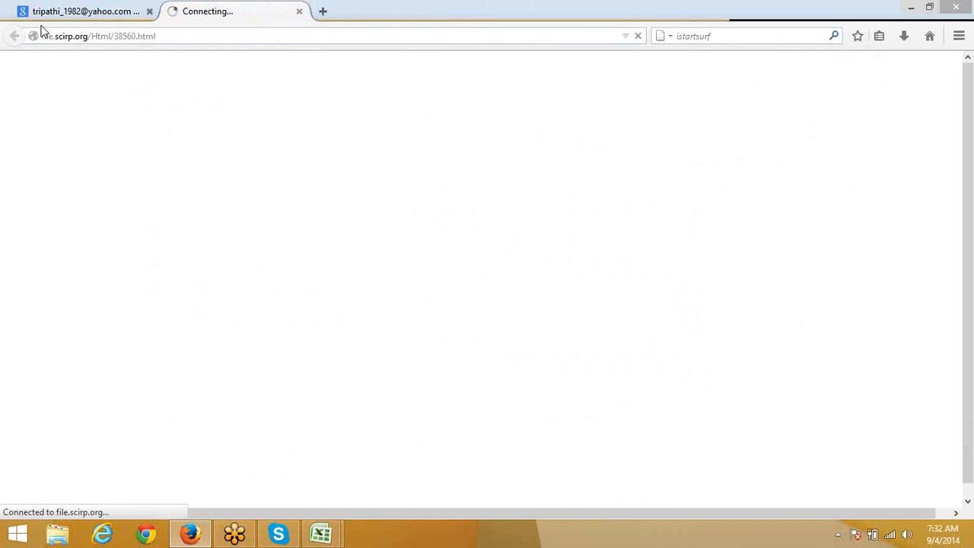
click(76, 11)
Step: Open the Nature and Science PDF in the background and view the scirp.org case report
scroll(259, 472, down, 2)
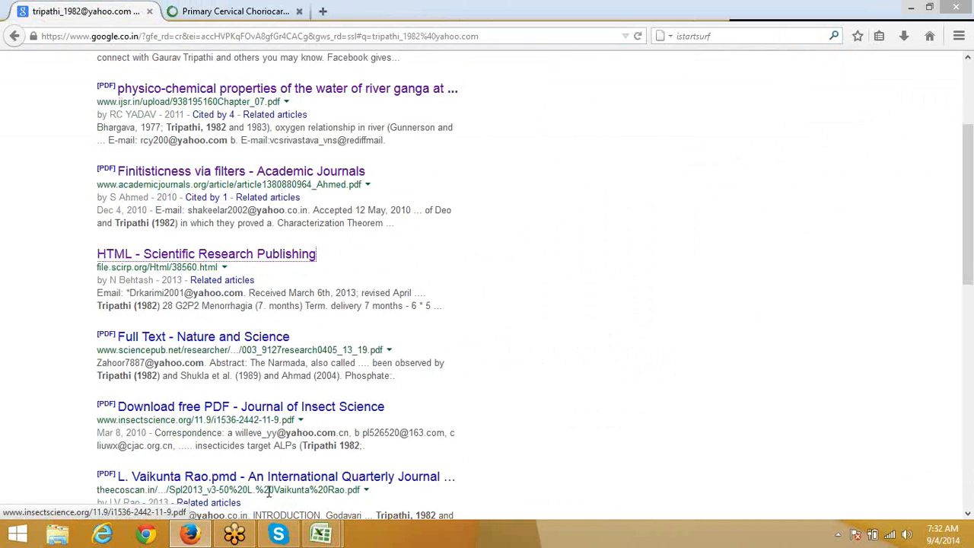
right_click(223, 338)
click(259, 346)
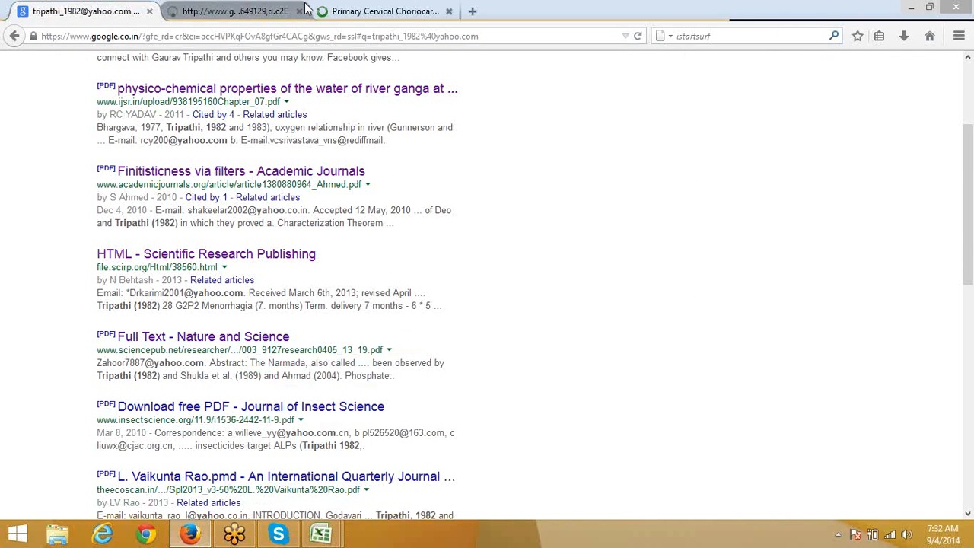
click(340, 13)
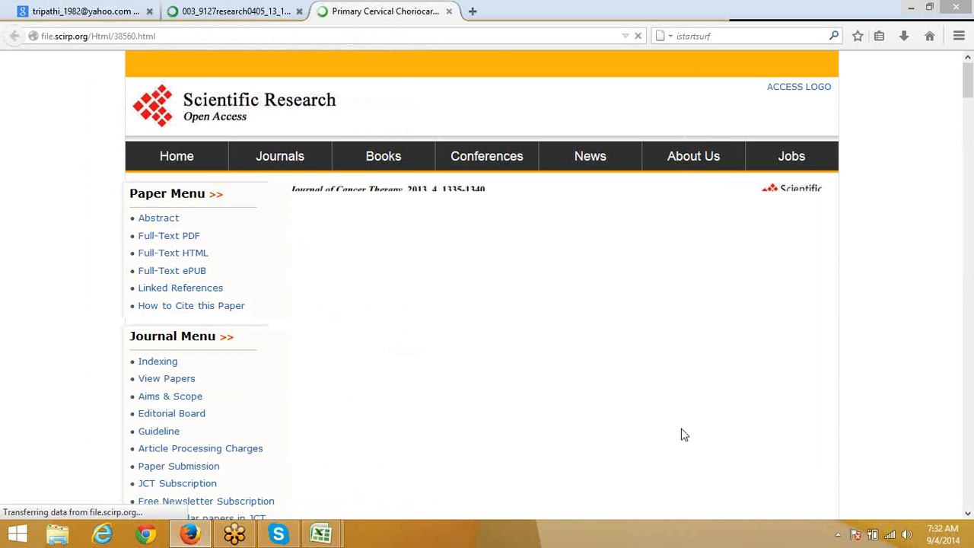
scroll(662, 417, down, 4)
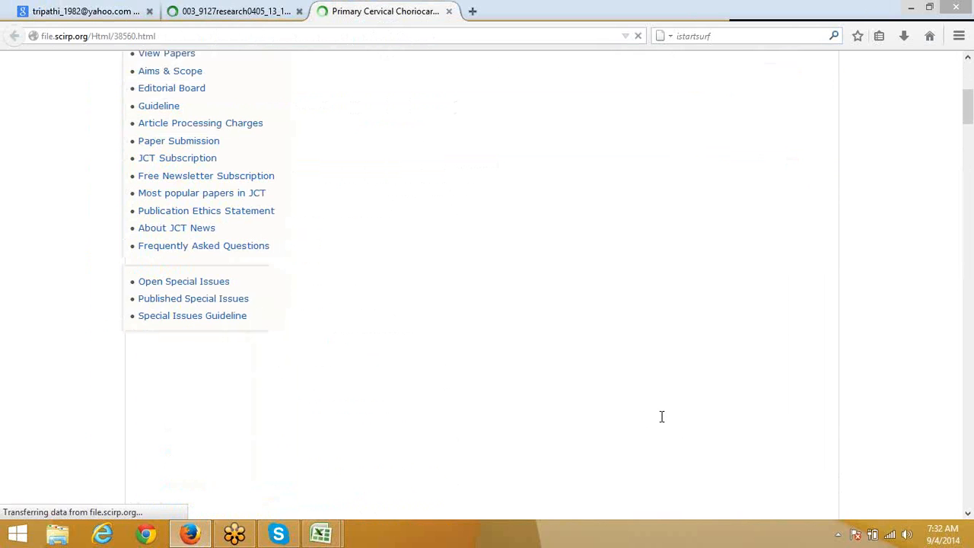
scroll(662, 417, up, 3)
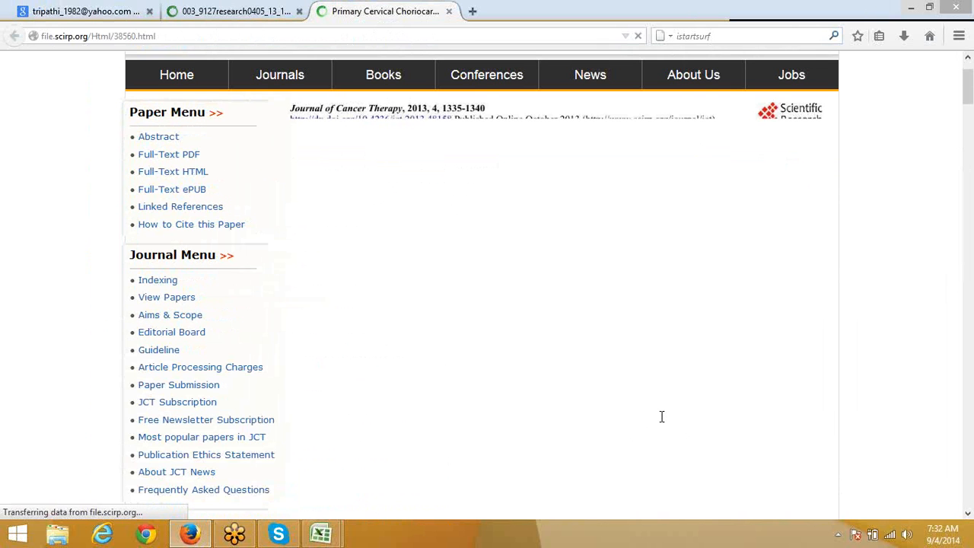
drag(514, 118, 603, 122)
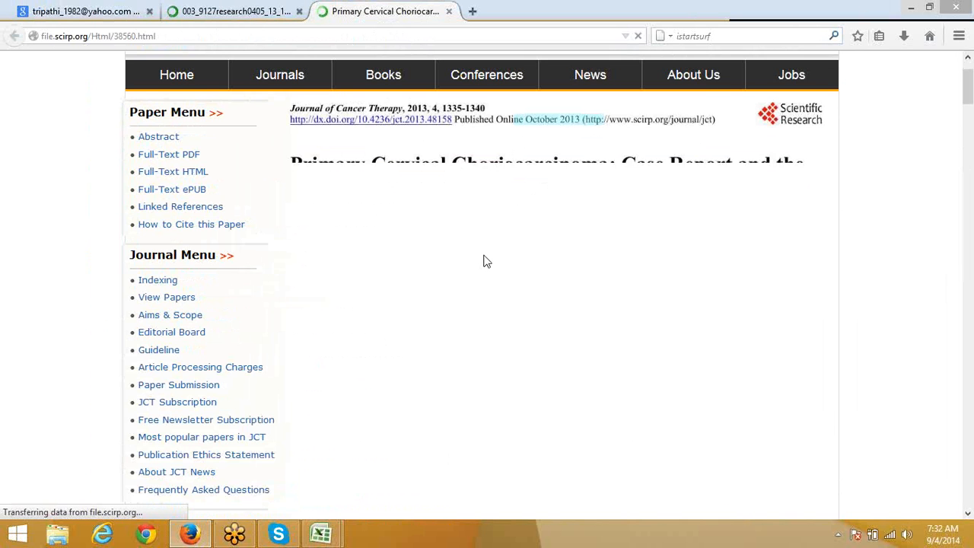
scroll(483, 261, down, 10)
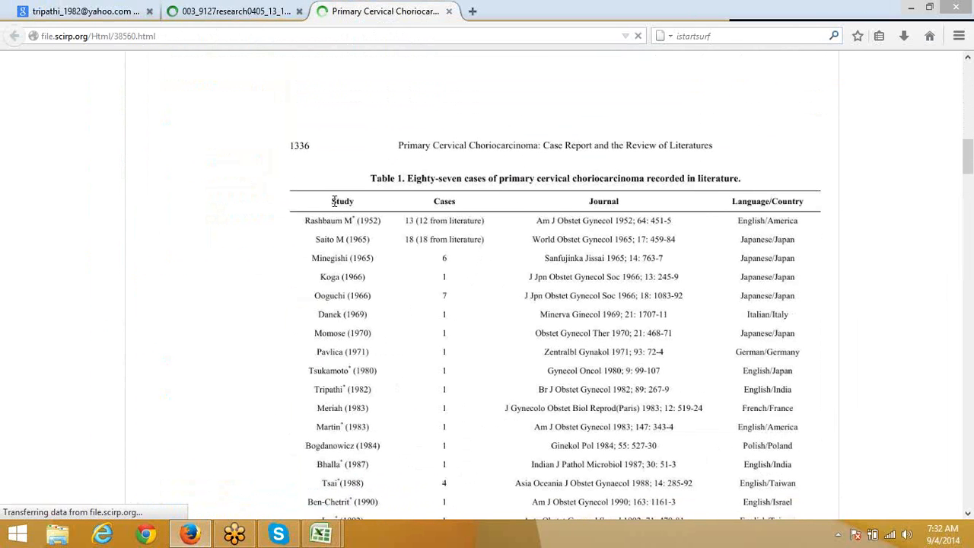
Step: Select Table 1 from its header to the Martin (1983) row and check the sciencepub tab
drag(334, 201, 817, 500)
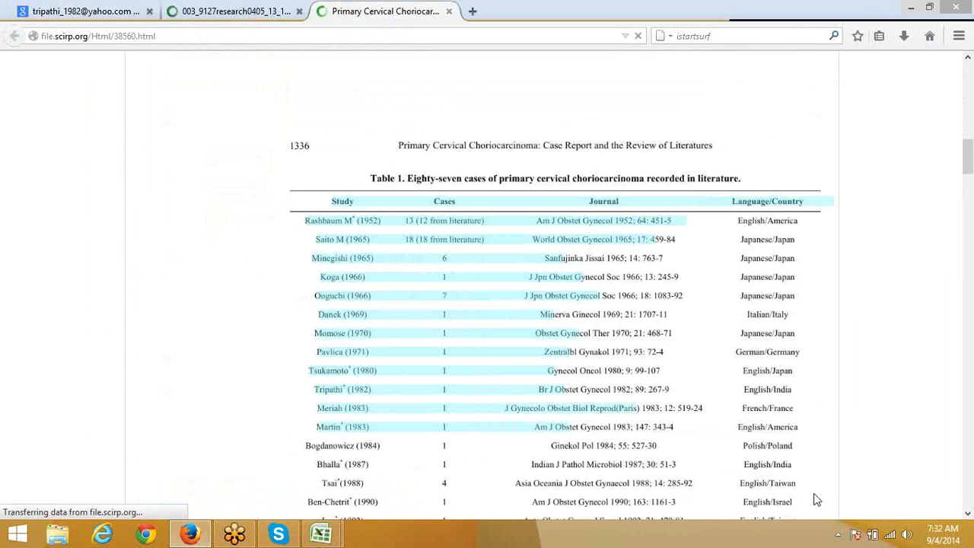
right_click(587, 239)
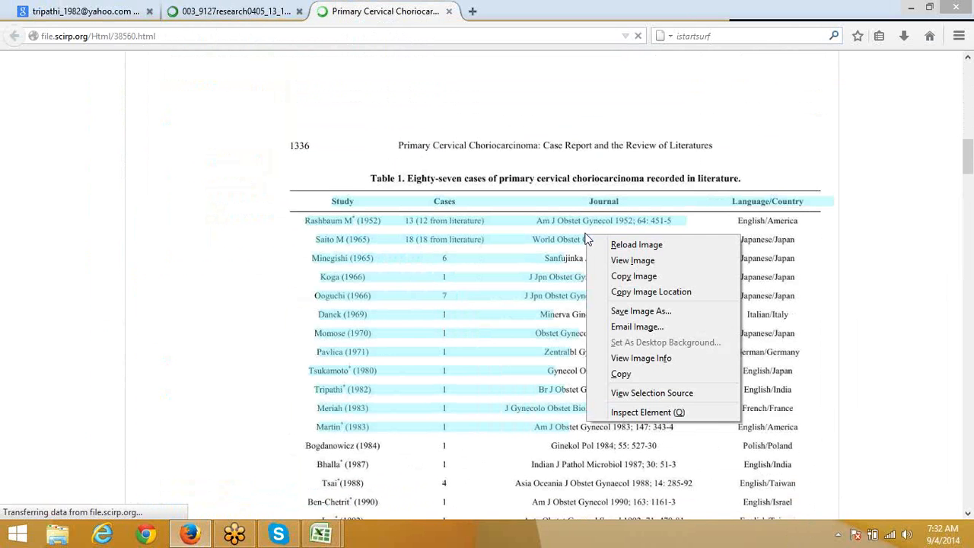
key(Escape)
click(239, 10)
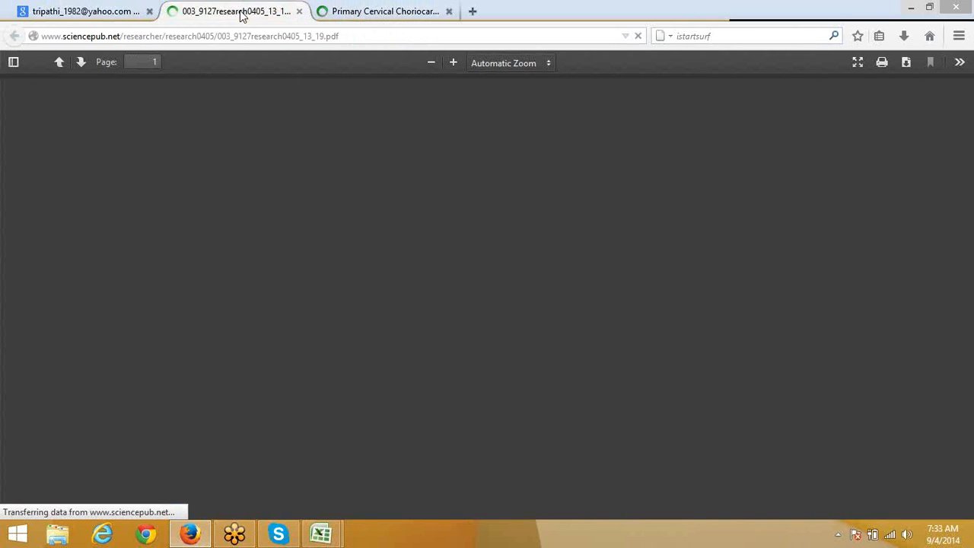
click(341, 12)
Step: Select Table 1 again, from its header row through the Meriah (1983) entry
scroll(388, 403, down, 10)
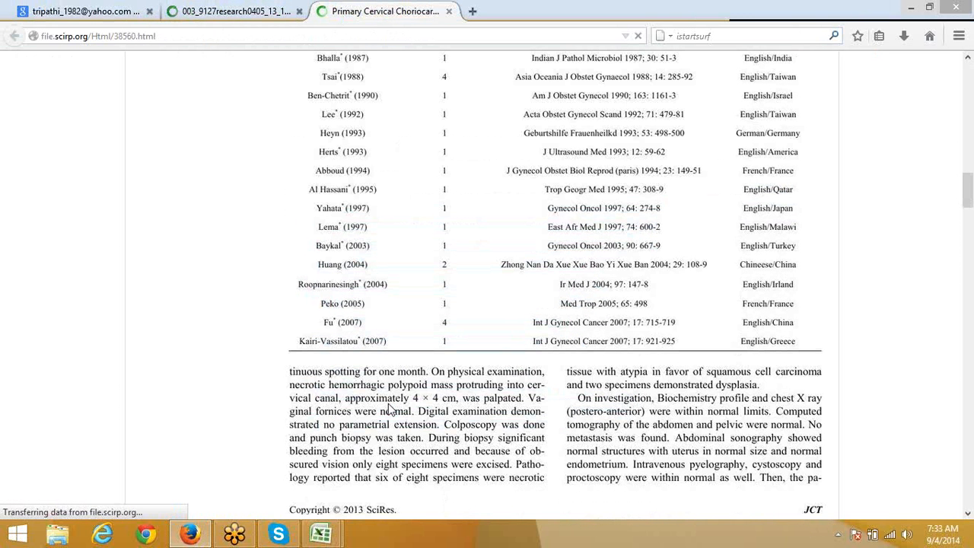
drag(378, 381, 445, 440)
click(451, 443)
drag(544, 478, 292, 370)
scroll(312, 295, up, 4)
scroll(312, 295, up, 4)
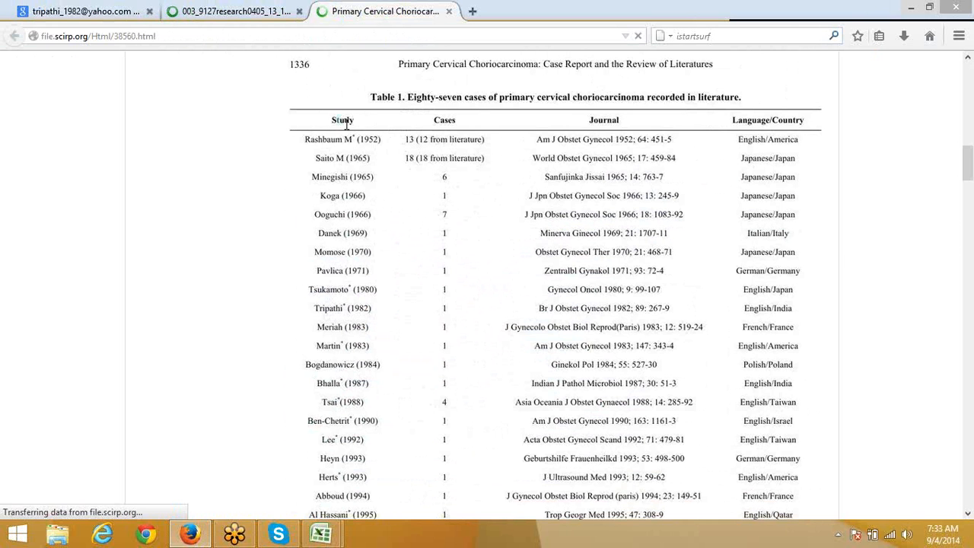
drag(341, 122, 638, 329)
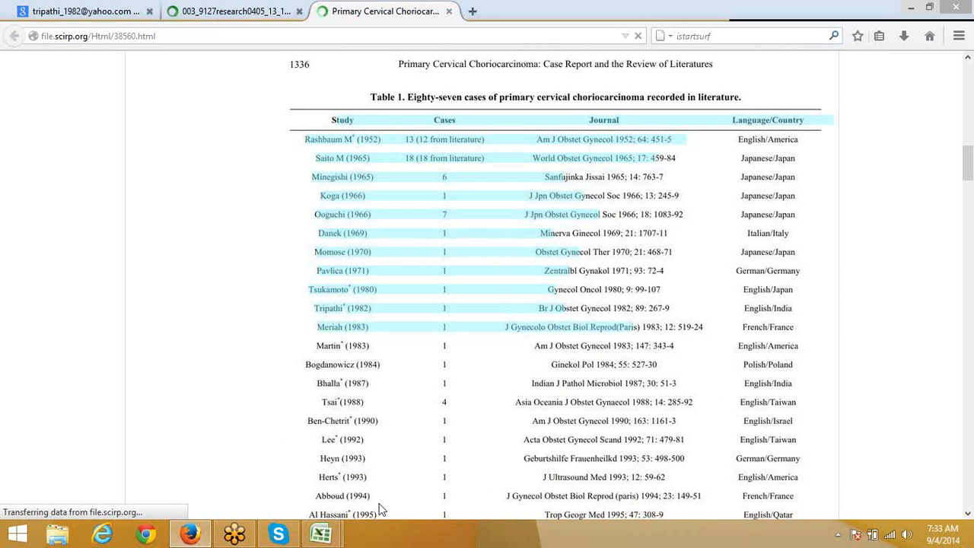
Step: Paste the copied Table 1 rows into Sheet5 at cell E4
mouse_move(315, 539)
click(368, 481)
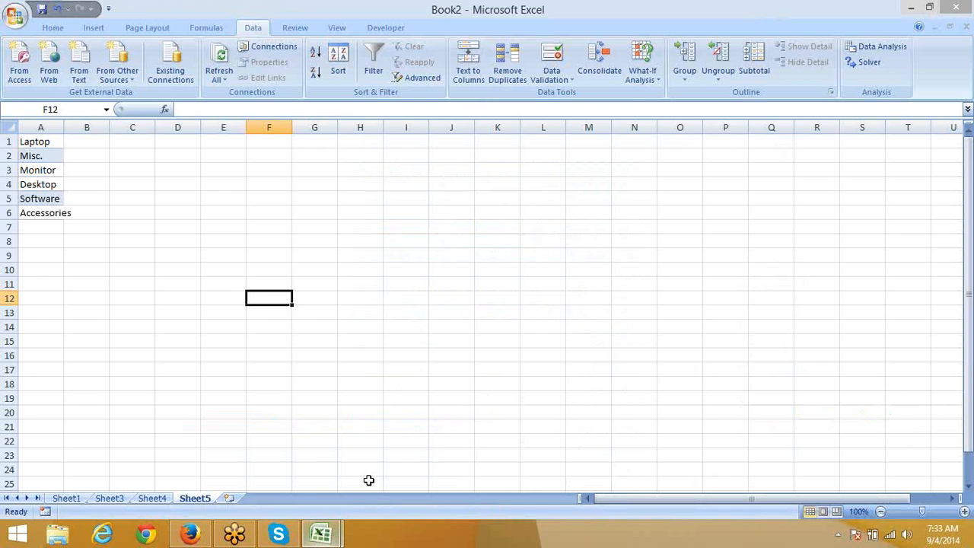
click(245, 191)
key(ctrl+v)
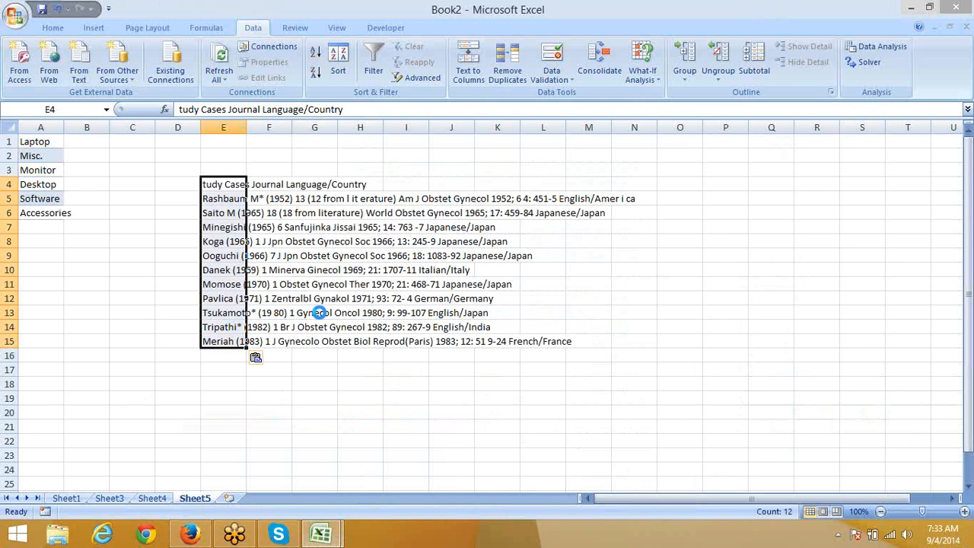
key(ctrl+c)
Step: Add a blank Sheet6 and return to the scirp.org article in Firefox
click(229, 497)
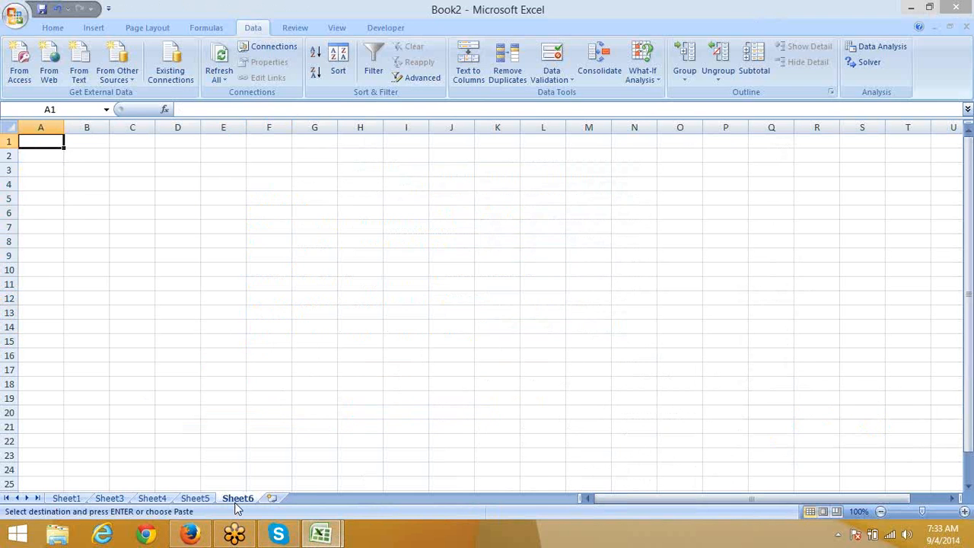
key(alt+Tab)
click(250, 85)
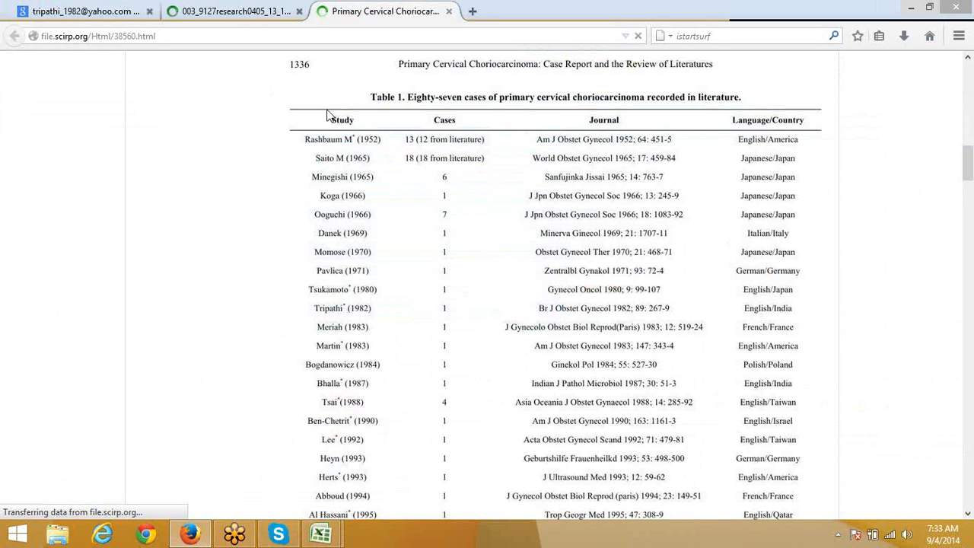
Step: Select Table 1's header and rows in Firefox, paste into Sheet6, then undo the partial paste
drag(332, 120, 627, 121)
drag(335, 119, 784, 121)
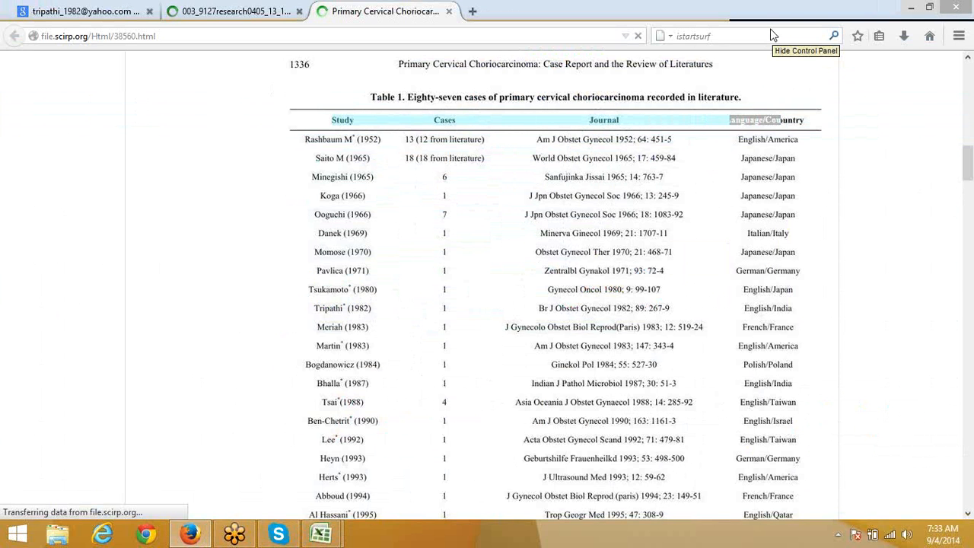
click(344, 139)
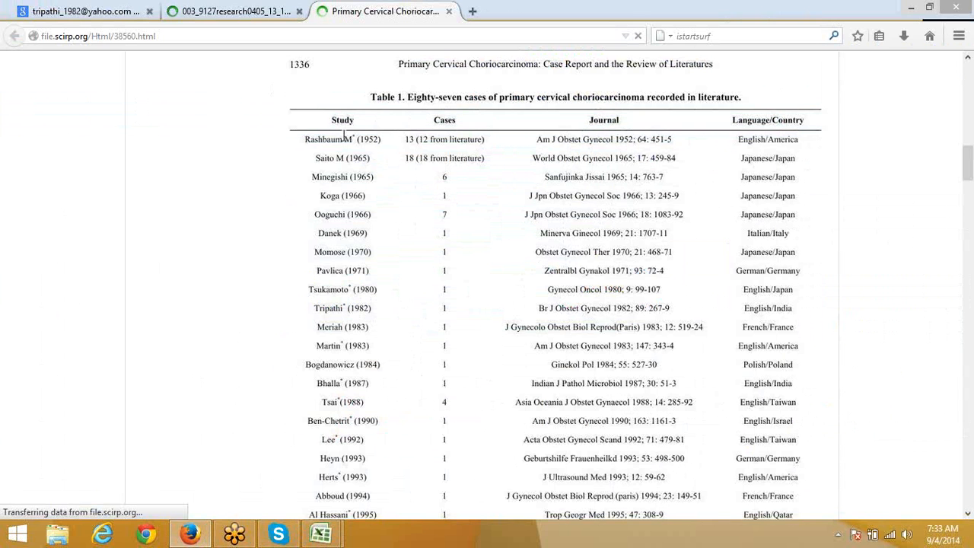
double_click(337, 121)
drag(383, 119, 830, 174)
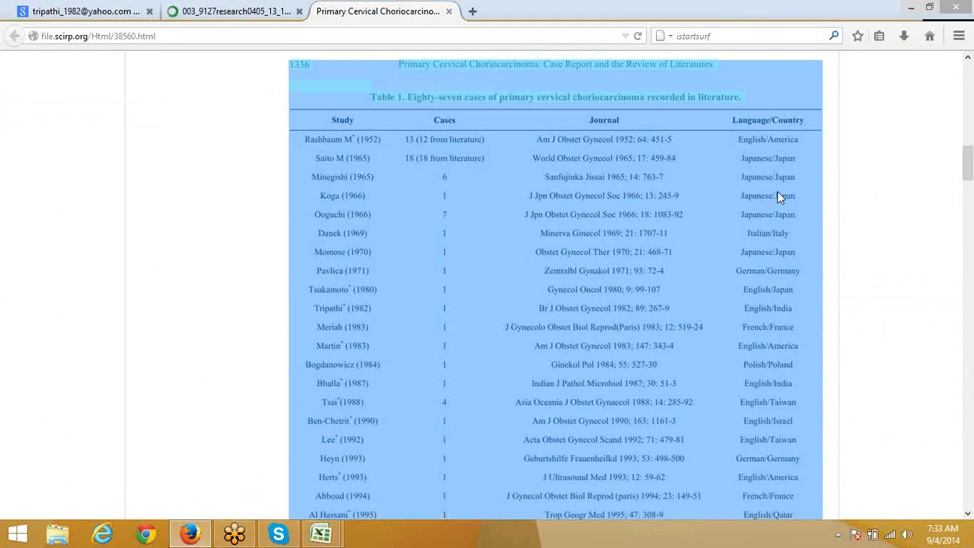
key(alt+Tab)
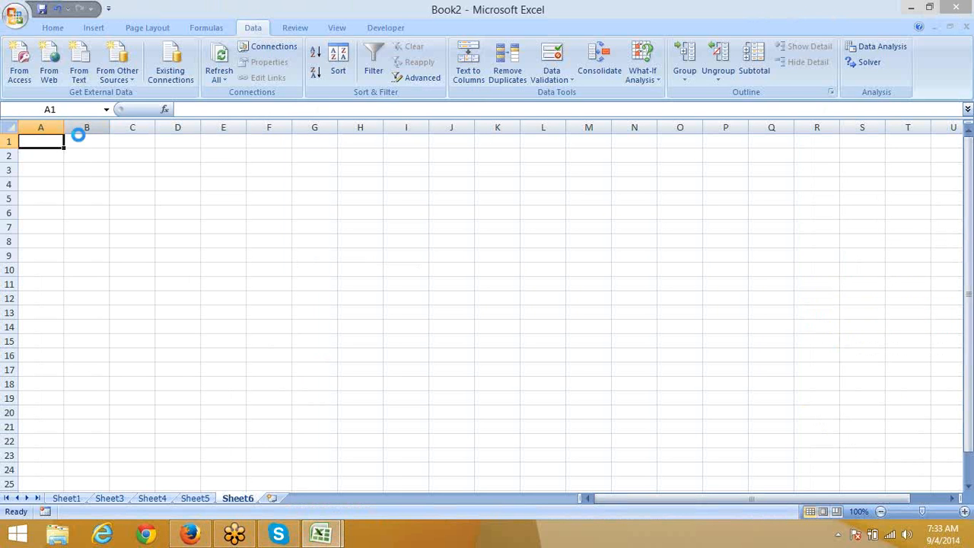
key(ctrl+v)
key(ctrl+z)
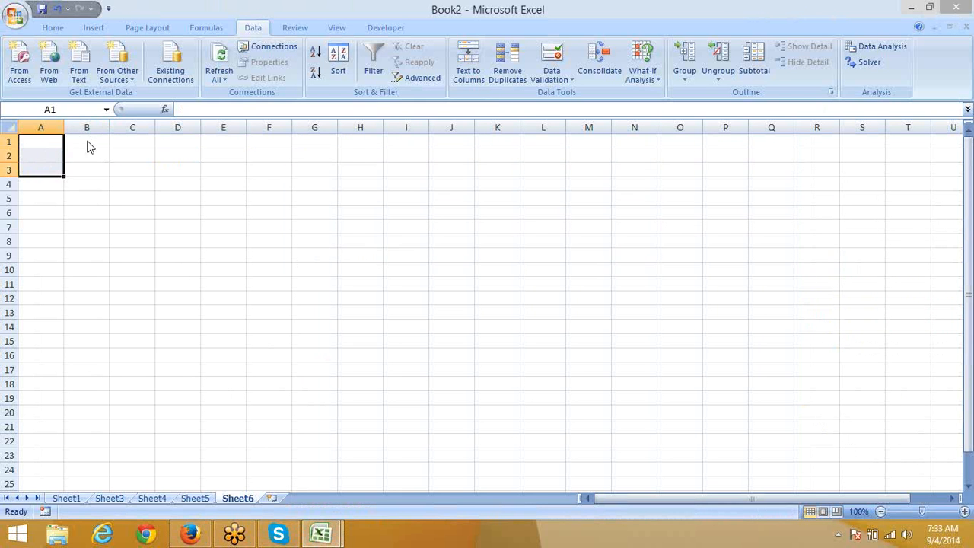
Step: Reselect the Table 1 rows down to Momose (1970) in the Firefox article
key(alt+Tab)
click(398, 213)
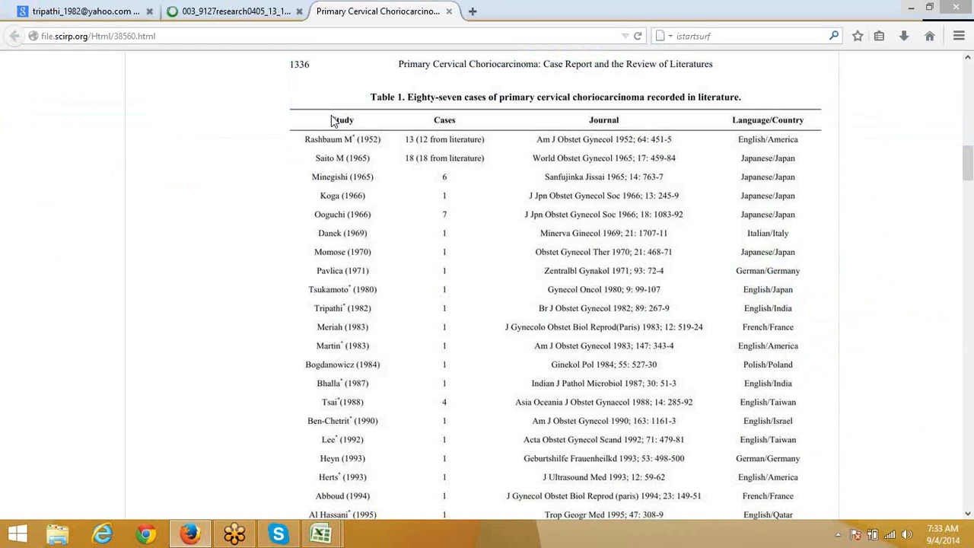
drag(331, 115, 609, 270)
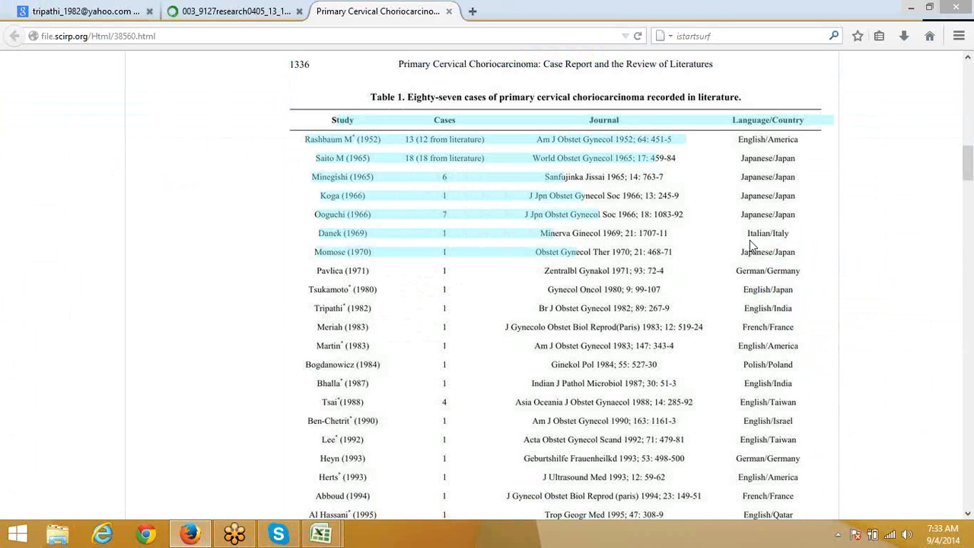
click(321, 153)
scroll(320, 193, up, 7)
scroll(403, 326, down, 7)
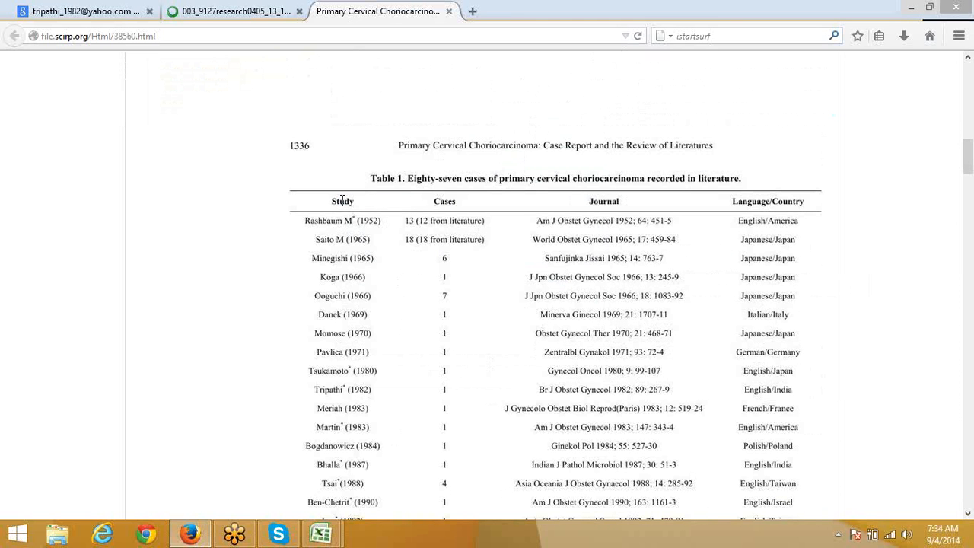
Step: Copy Table 1 from its header to Martin (1983) and paste it into Sheet6 at A1
drag(332, 201, 645, 197)
drag(803, 196, 803, 199)
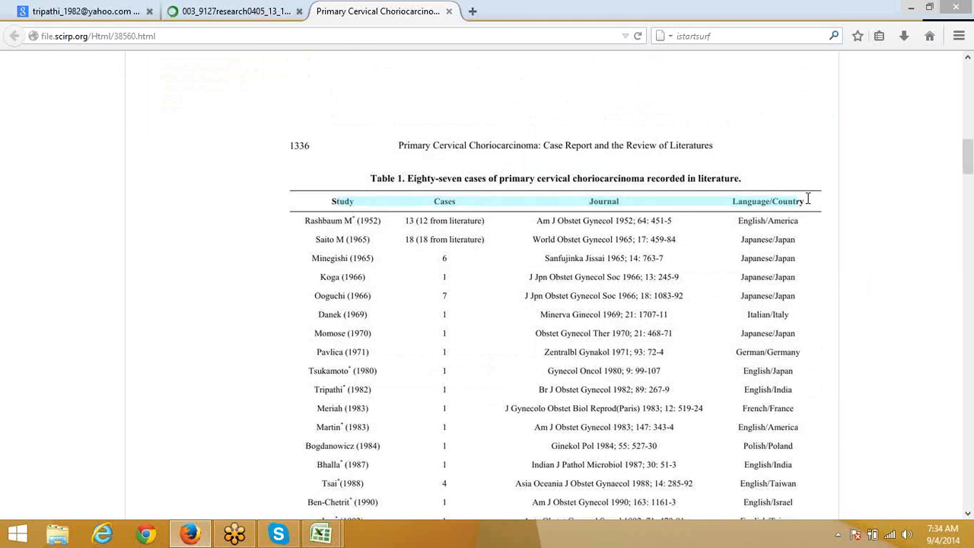
click(812, 230)
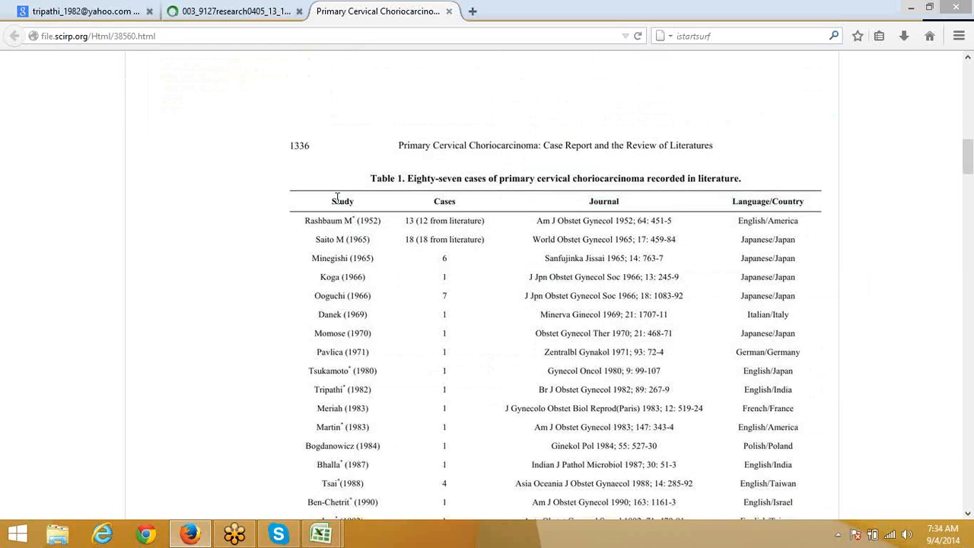
drag(333, 201, 809, 200)
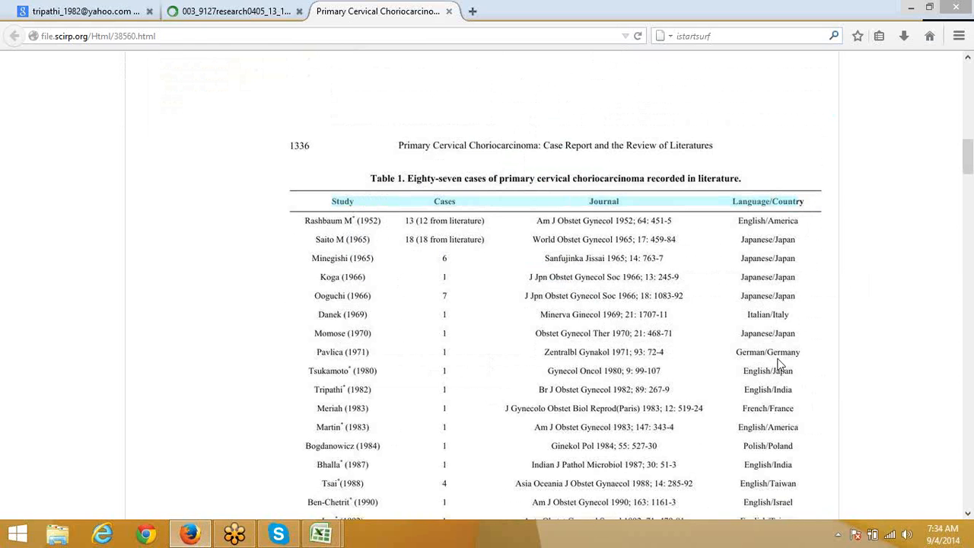
click(312, 204)
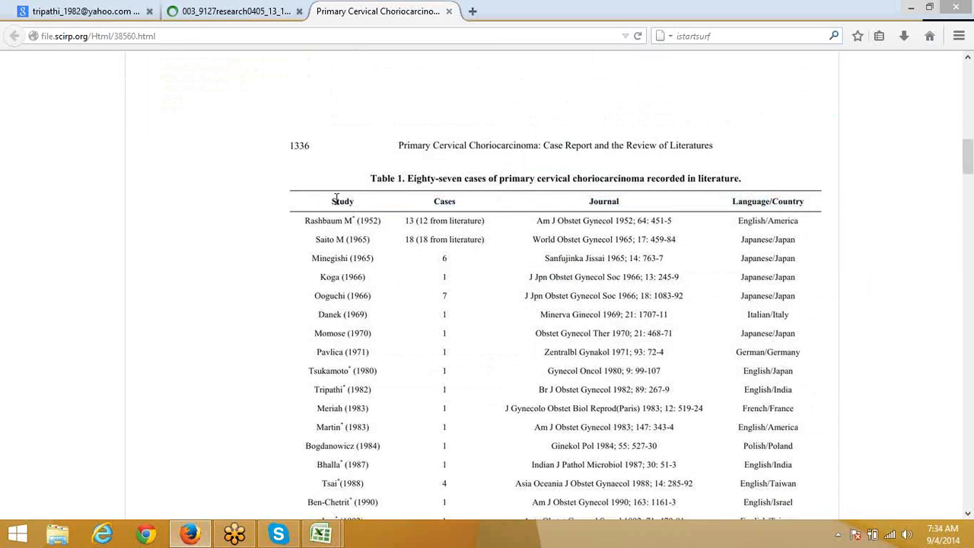
drag(415, 270, 698, 488)
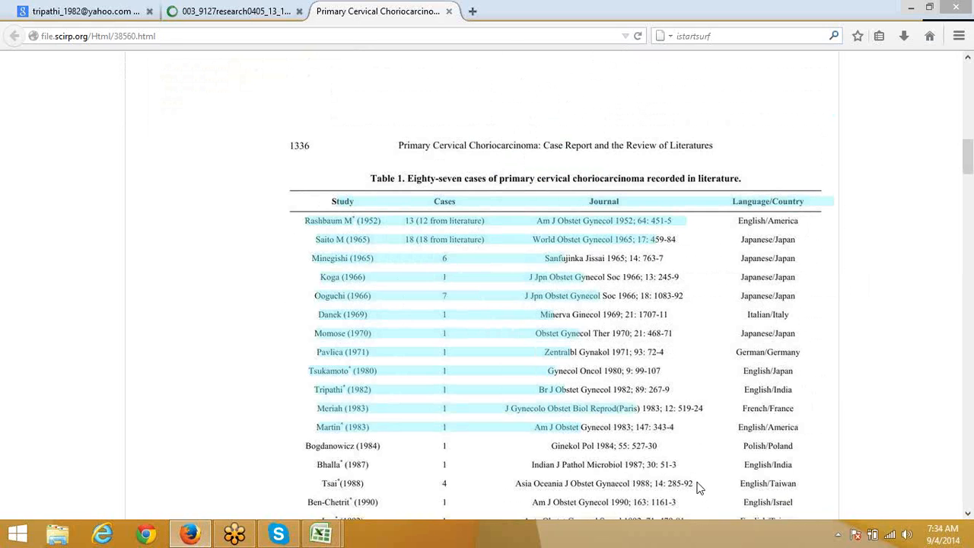
key(ctrl+c)
key(alt+Tab)
key(ctrl+v)
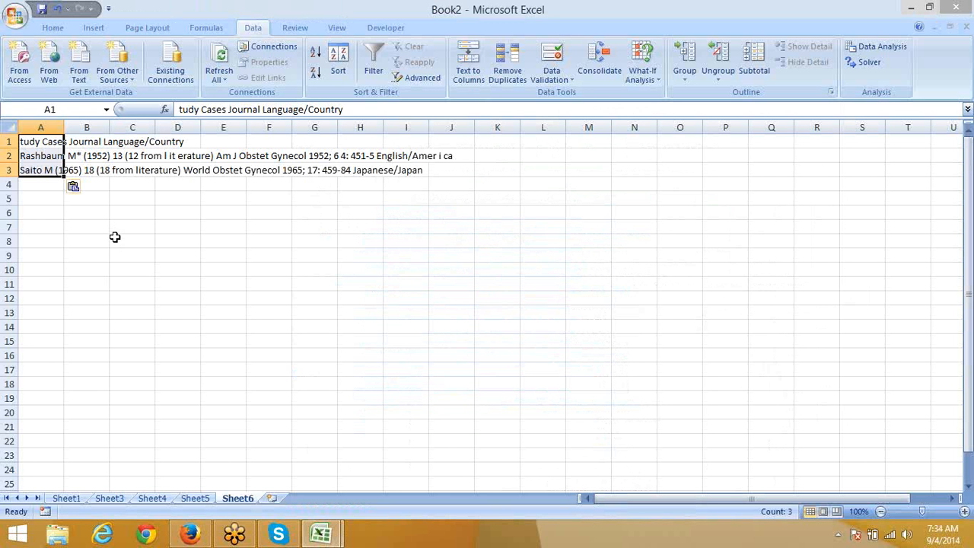
Step: Recopy the table via right-click Copy, clear A1:B4, and paste Rashbaum (1952) through Martin (1983) at A1
click(103, 222)
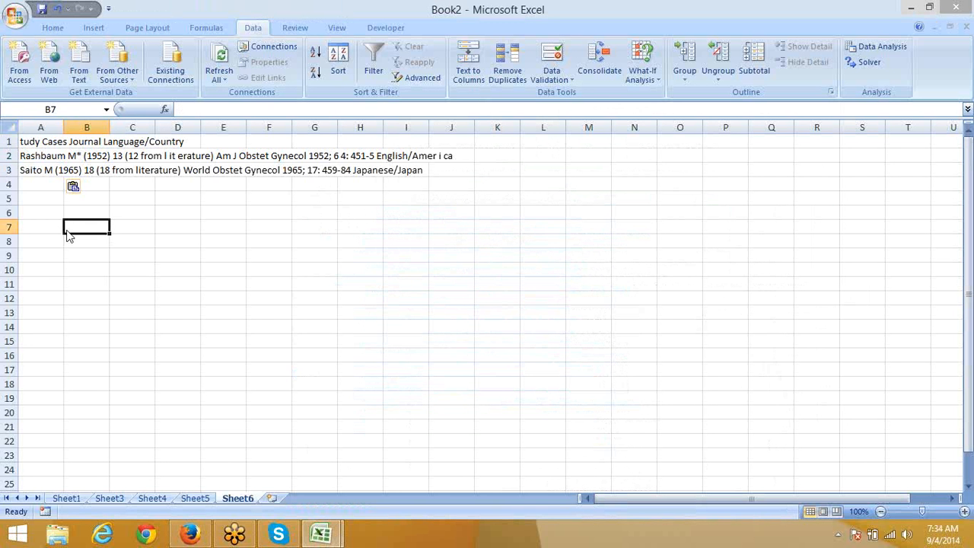
key(alt+Tab)
right_click(338, 222)
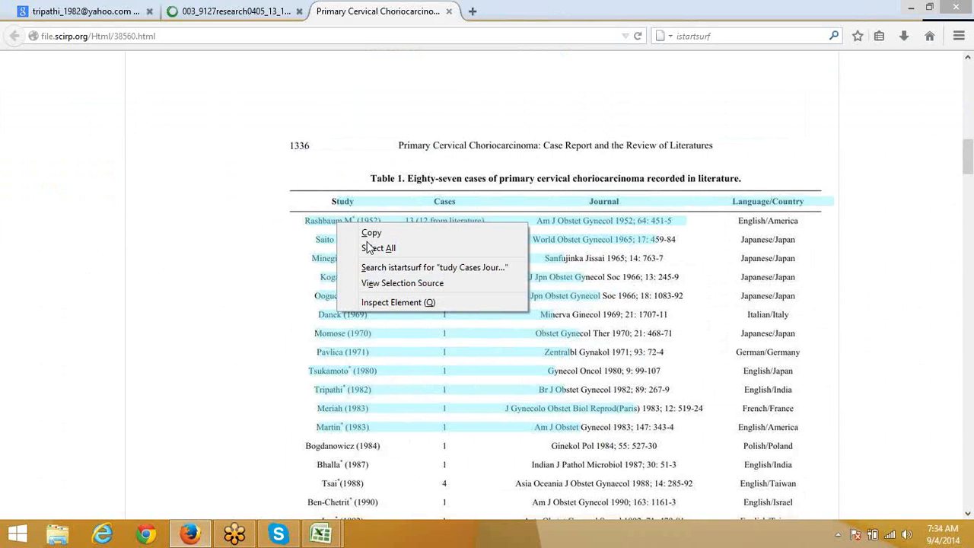
click(371, 233)
key(alt+Tab)
drag(76, 189, 16, 122)
key(Delete)
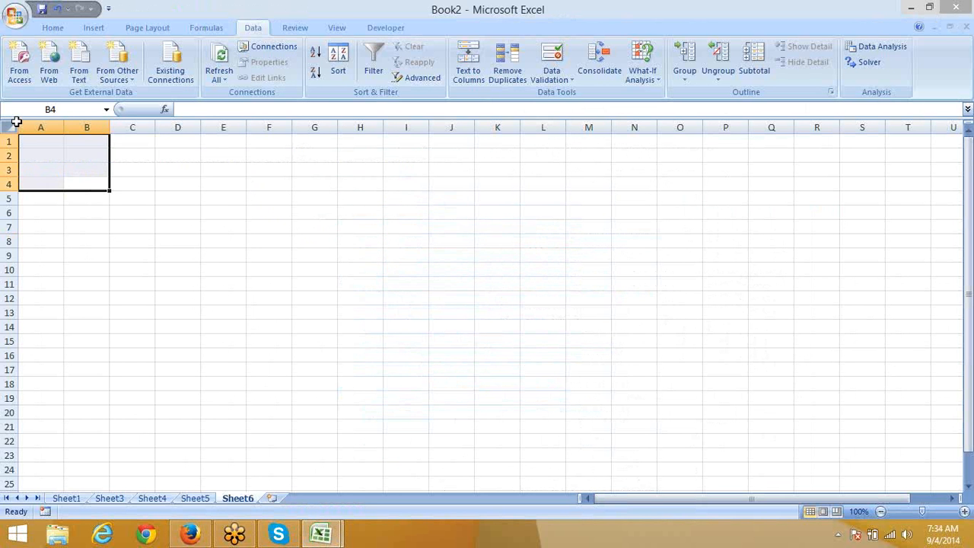
key(Up)
key(Up)
key(Up)
key(Left)
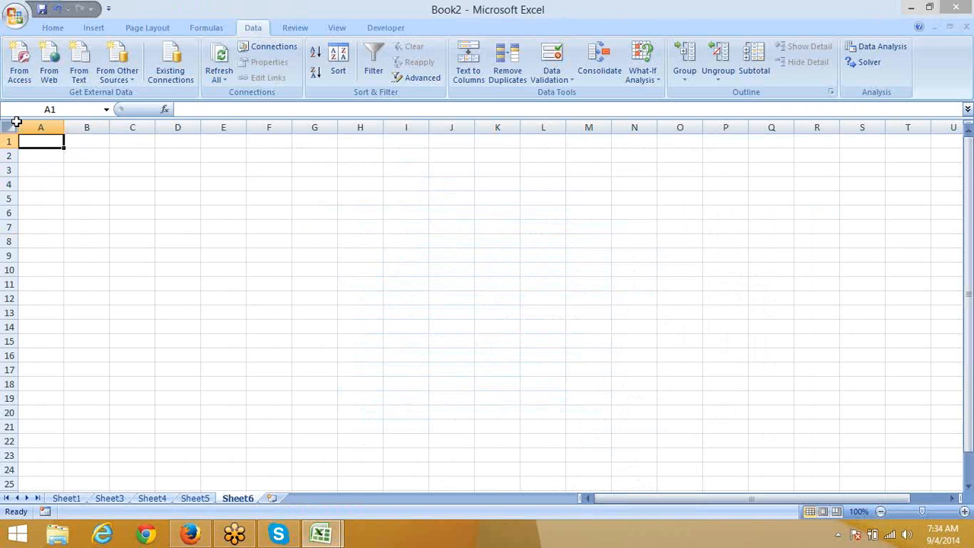
key(ctrl+v)
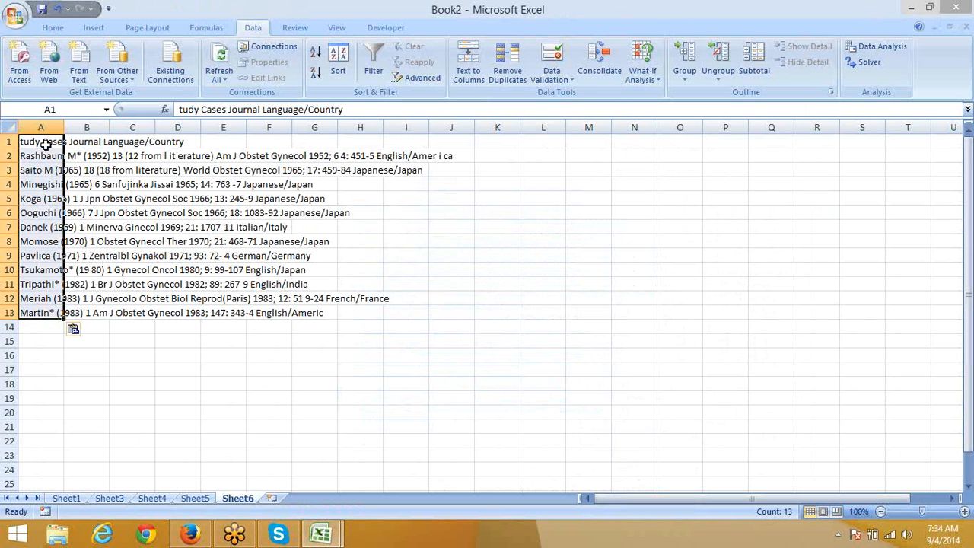
Step: Add the missing S so A1 reads 'Study Cases Journal Language/Country'
click(46, 143)
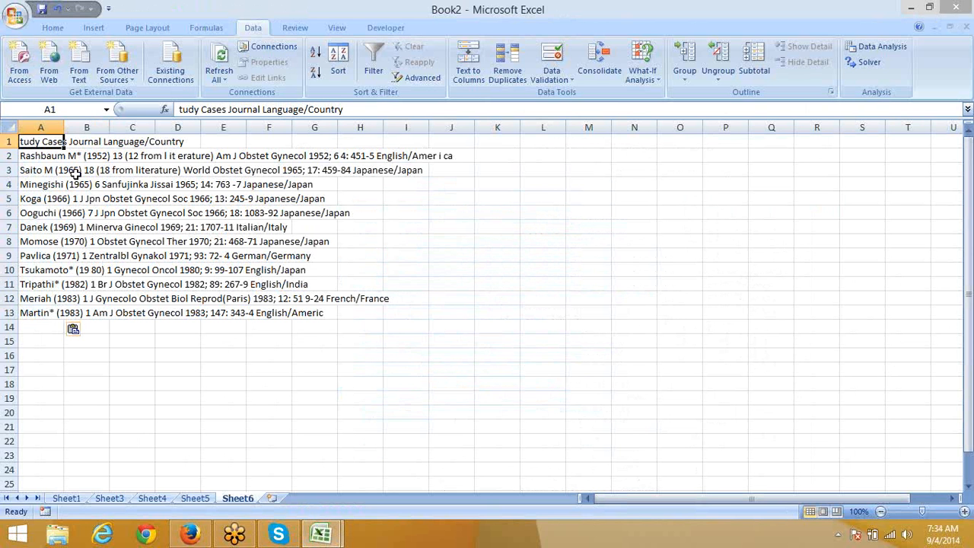
key(alt+Tab)
click(377, 295)
key(alt+Tab)
double_click(22, 141)
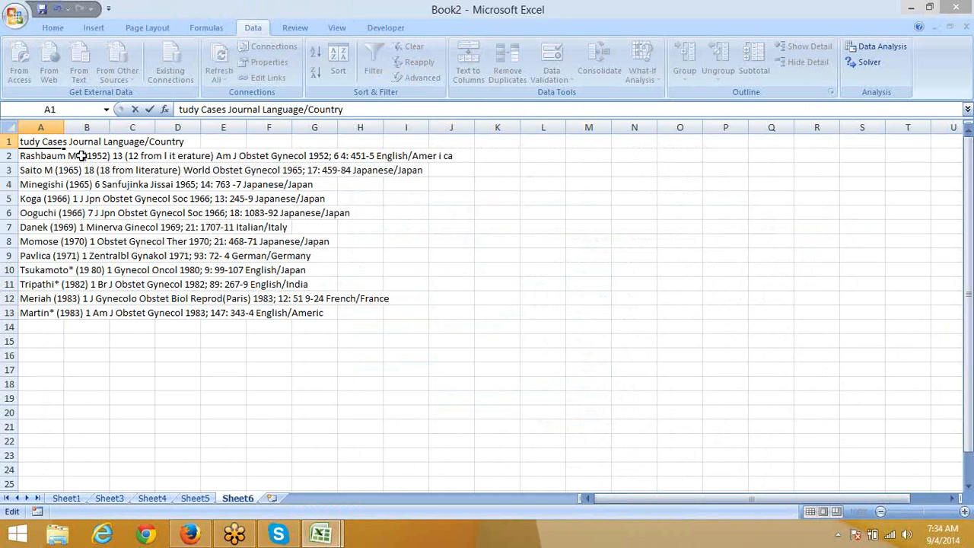
text(S)
key(Return)
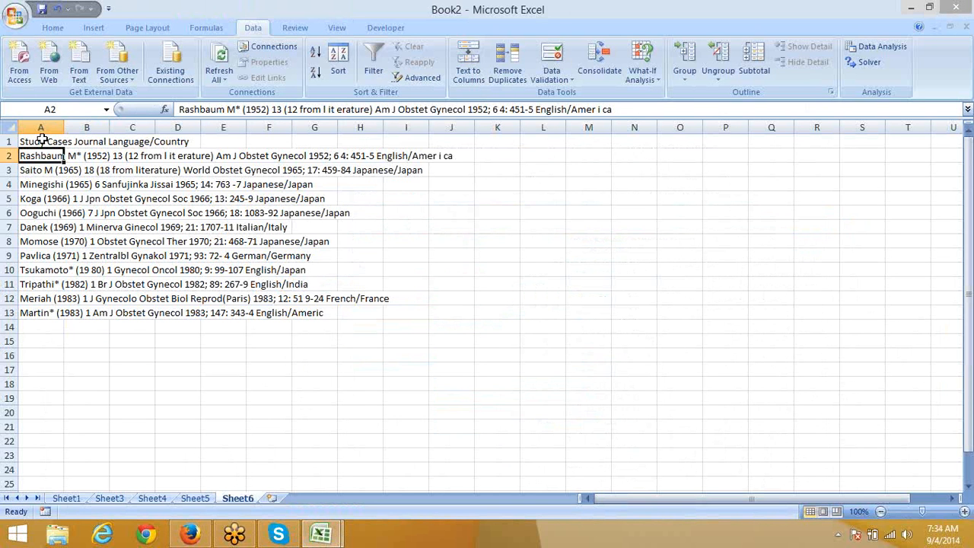
Step: Clear the pasted table rows from column A and return to the Firefox article
drag(40, 142, 58, 392)
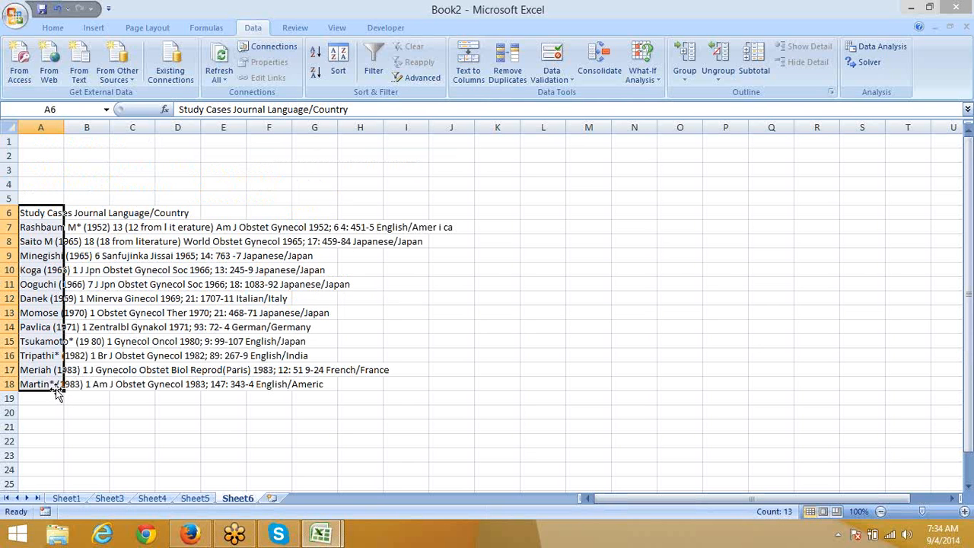
key(Delete)
key(alt+Tab)
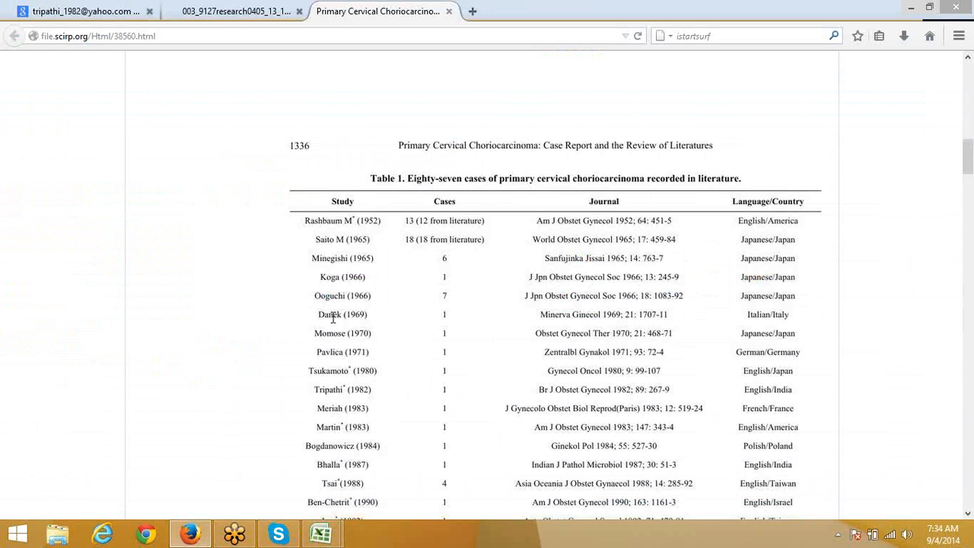
click(237, 19)
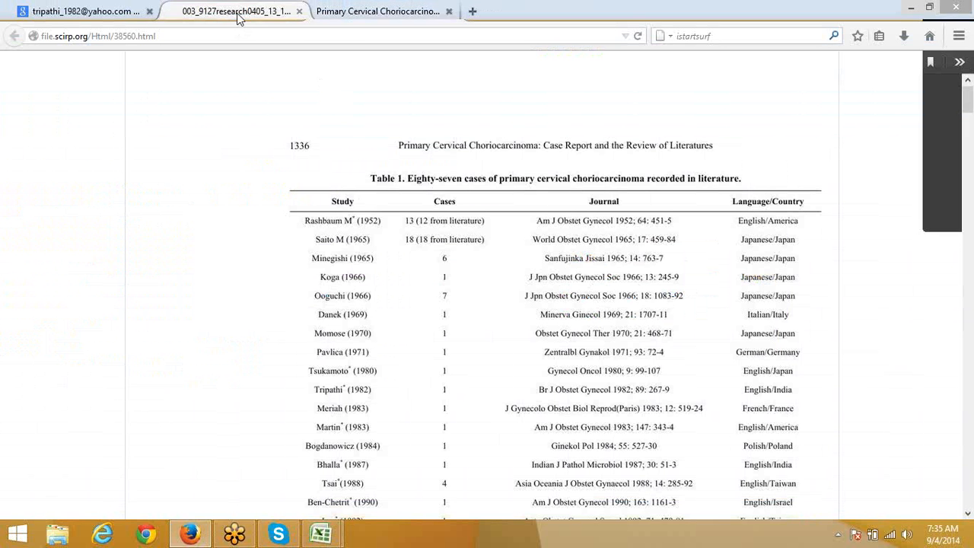
click(298, 12)
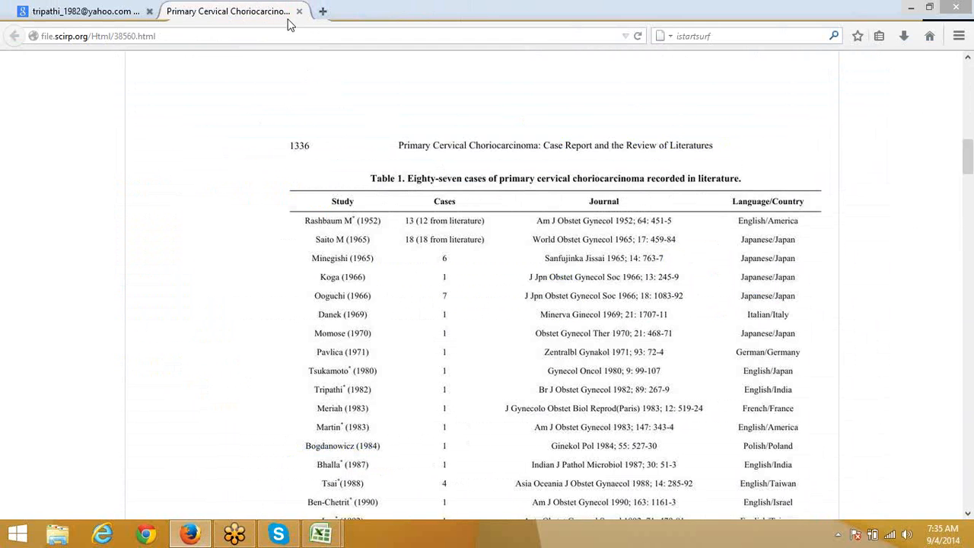
click(190, 33)
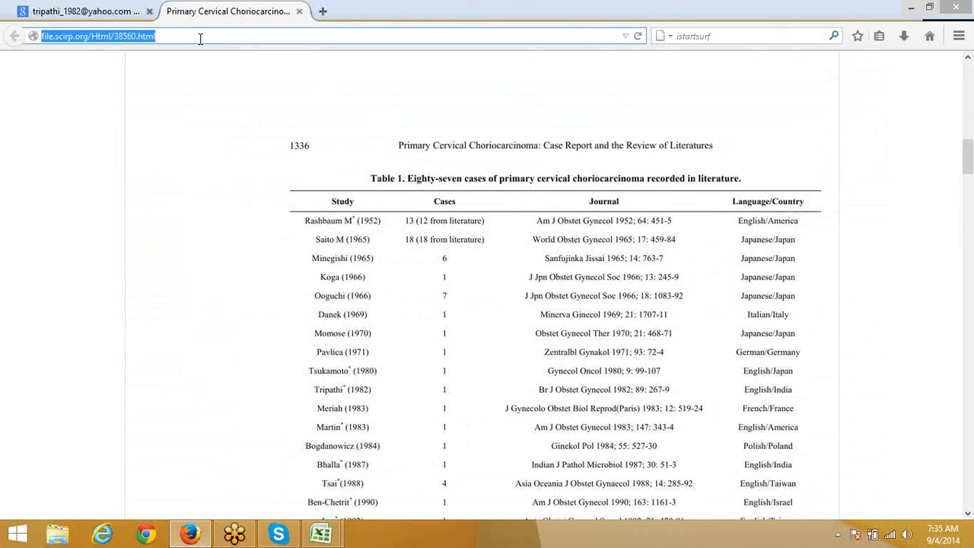
key(alt+Tab)
click(46, 144)
click(49, 64)
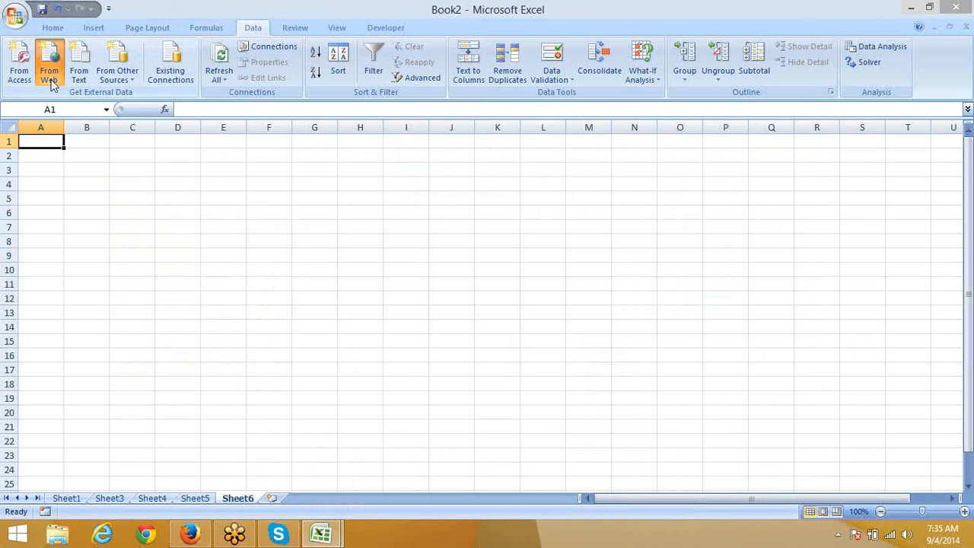
key(ctrl+v)
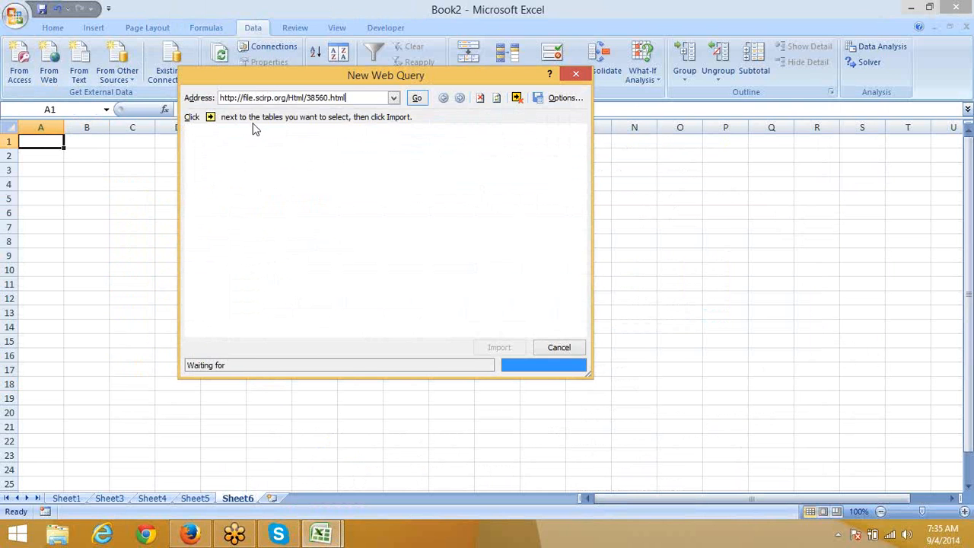
click(416, 99)
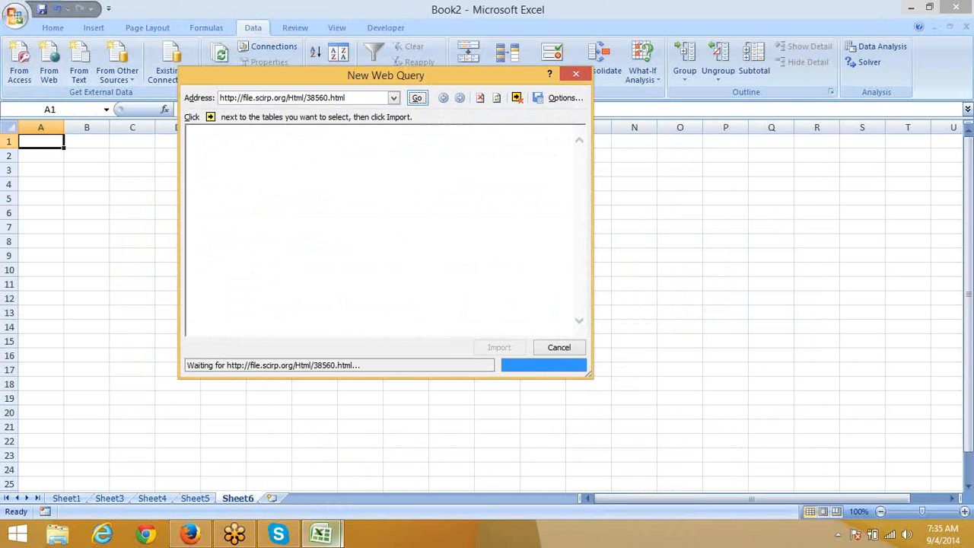
Step: Scroll through the Firefox article to review Table 1 while Excel's web query loads
click(190, 524)
scroll(621, 162, down, 8)
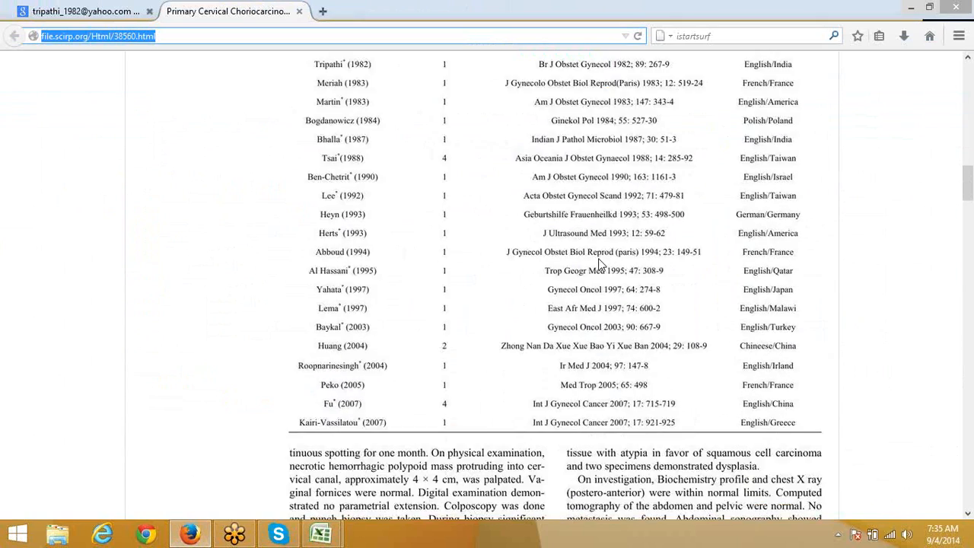
scroll(601, 264, up, 5)
scroll(601, 264, up, 10)
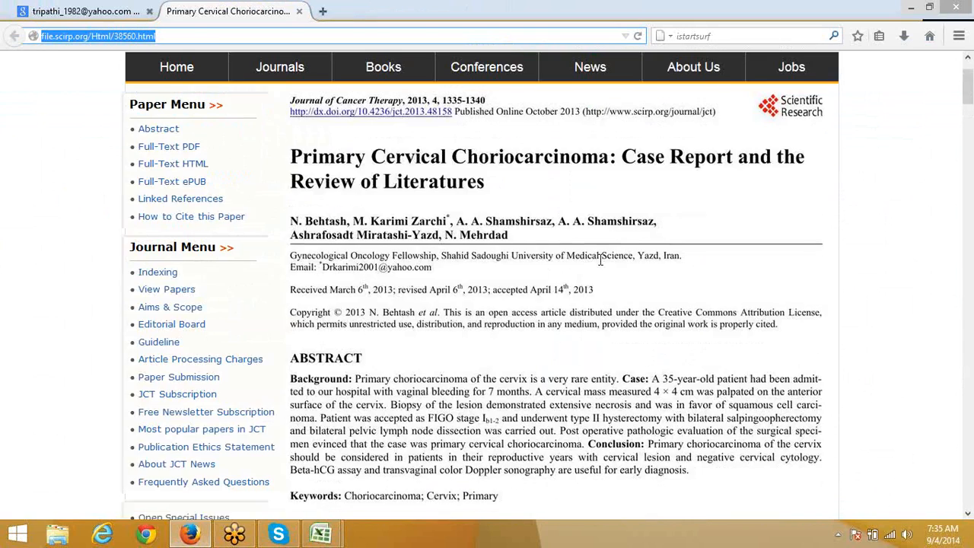
scroll(601, 260, down, 10)
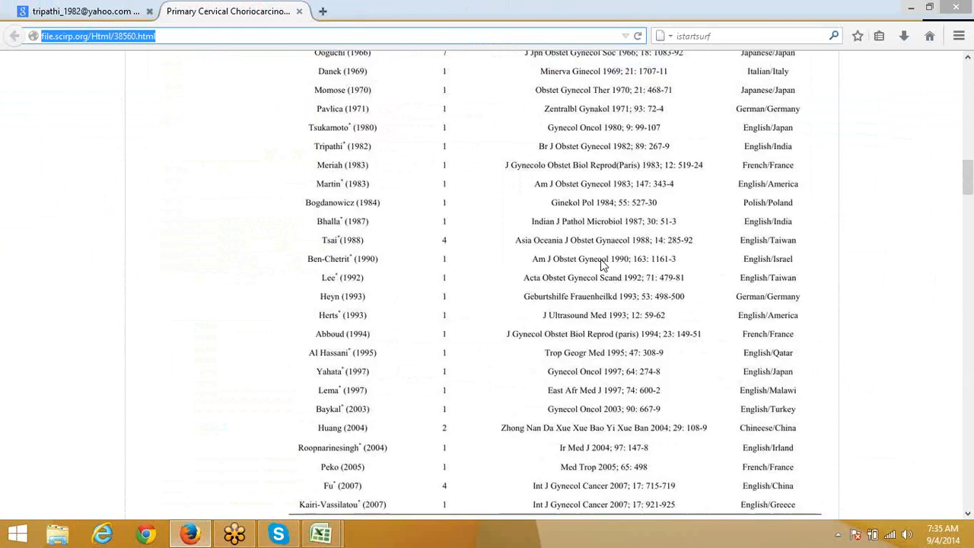
scroll(601, 261, down, 7)
scroll(605, 262, up, 7)
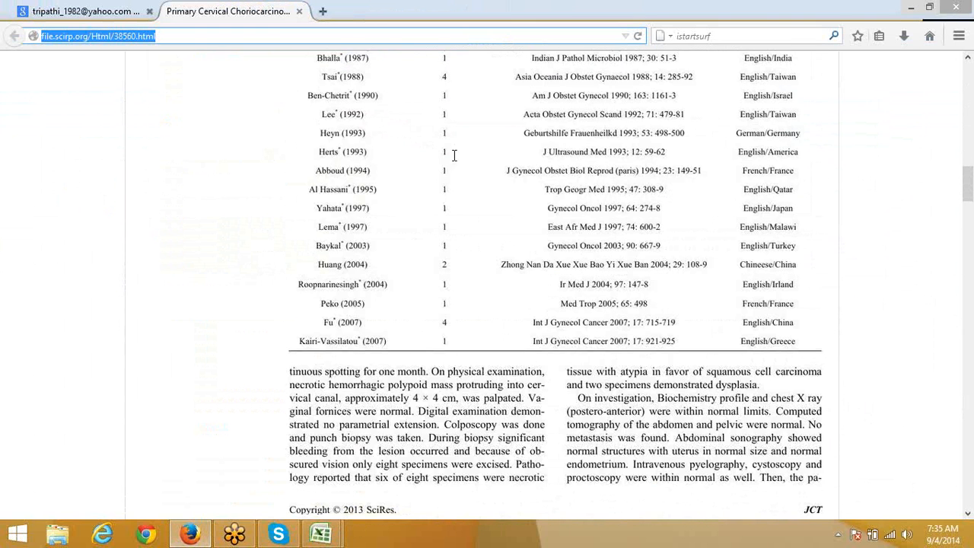
scroll(369, 158, up, 4)
click(332, 124)
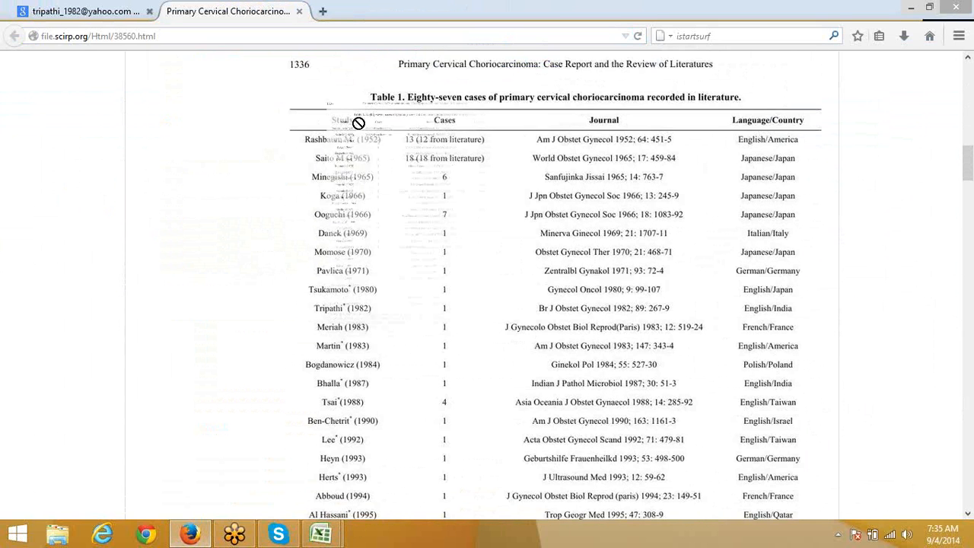
key(alt+Tab)
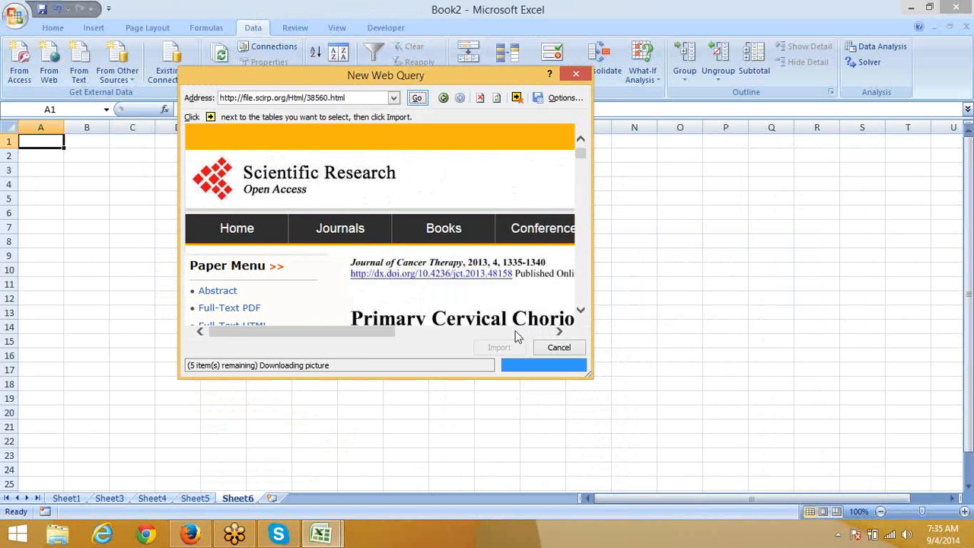
Step: Inspect the Rashbaum row of Table 1 in Firefox, then go back to the web query
click(194, 536)
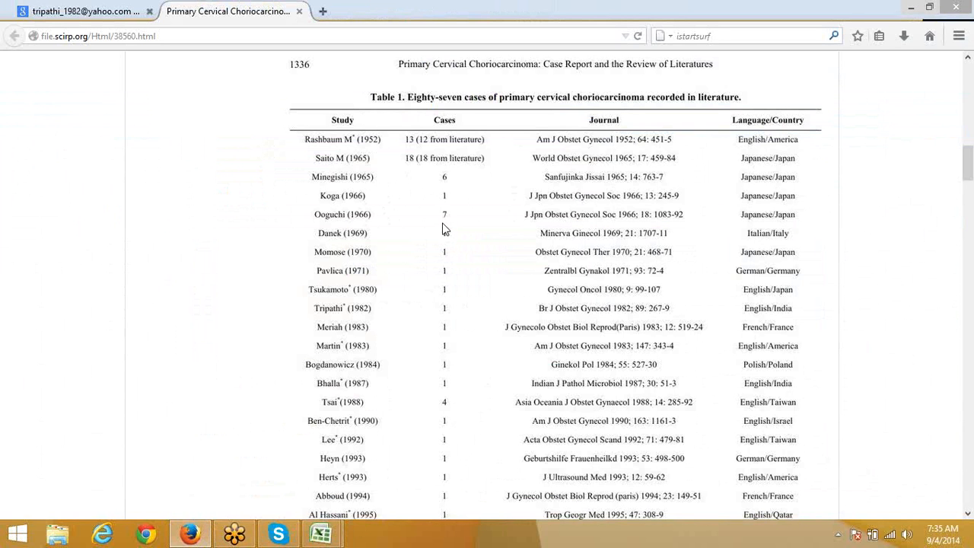
drag(309, 140, 805, 148)
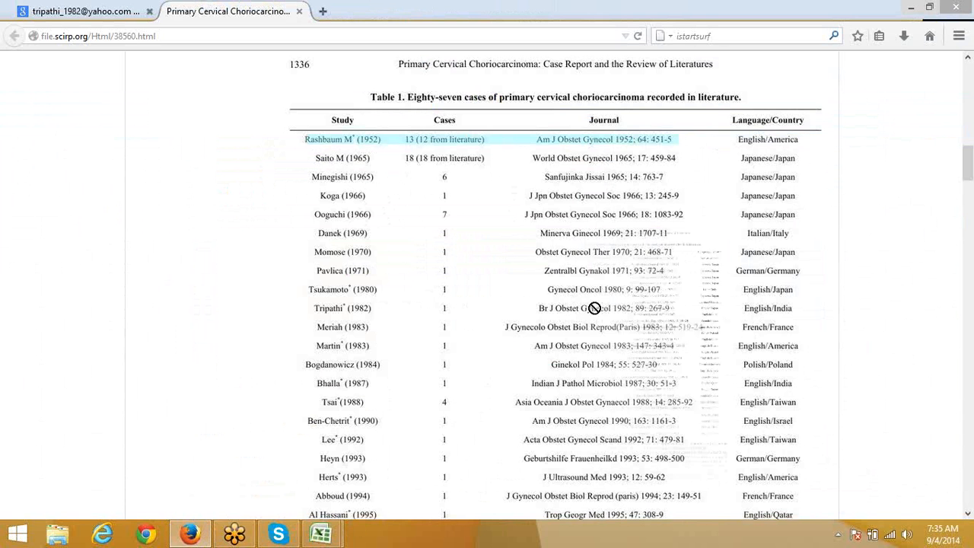
click(366, 145)
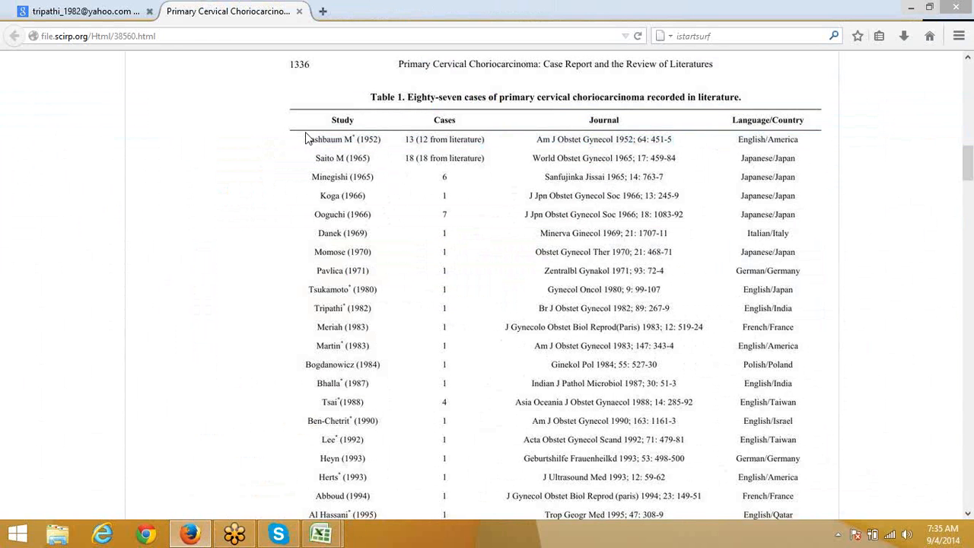
scroll(305, 163, up, 4)
key(alt+Tab)
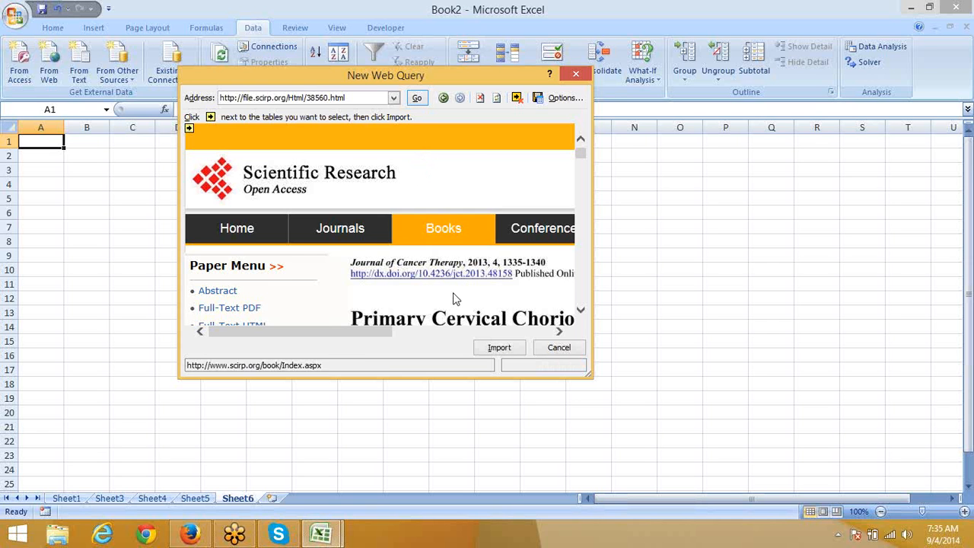
Step: Import the loaded article page into Sheet6 at existing-worksheet cell $A$1
click(499, 348)
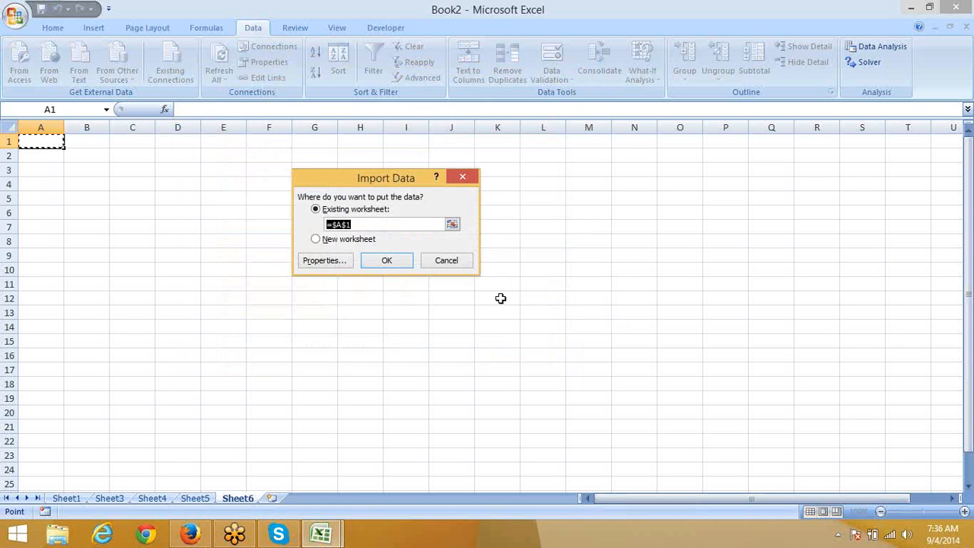
click(392, 261)
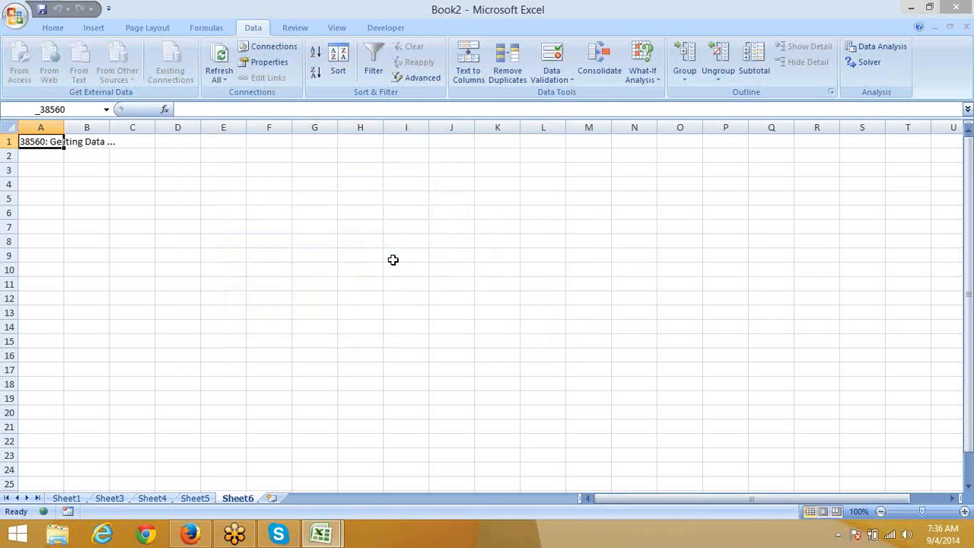
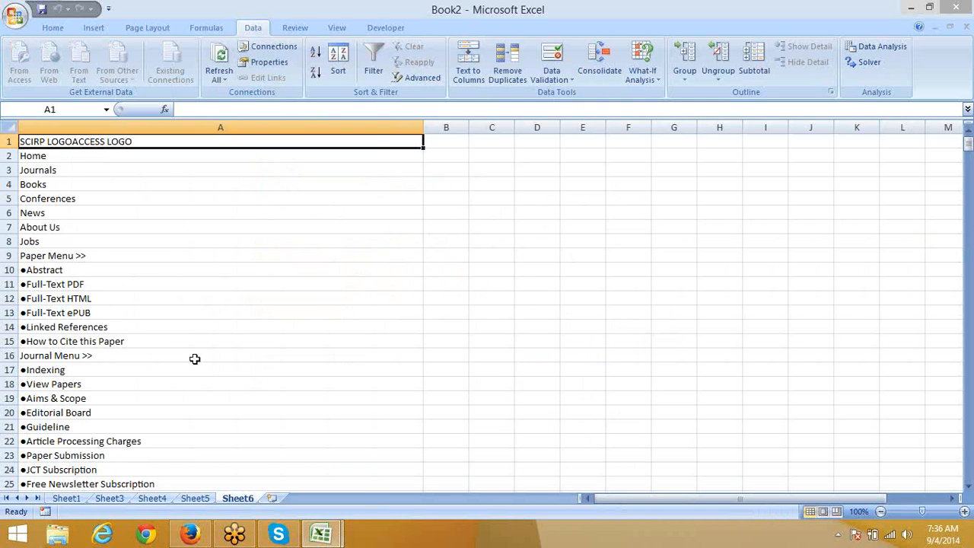
Step: Find the case table's header at cell A103 on Sheet6, checking it against the article's table
scroll(193, 347, down, 5)
scroll(193, 347, down, 10)
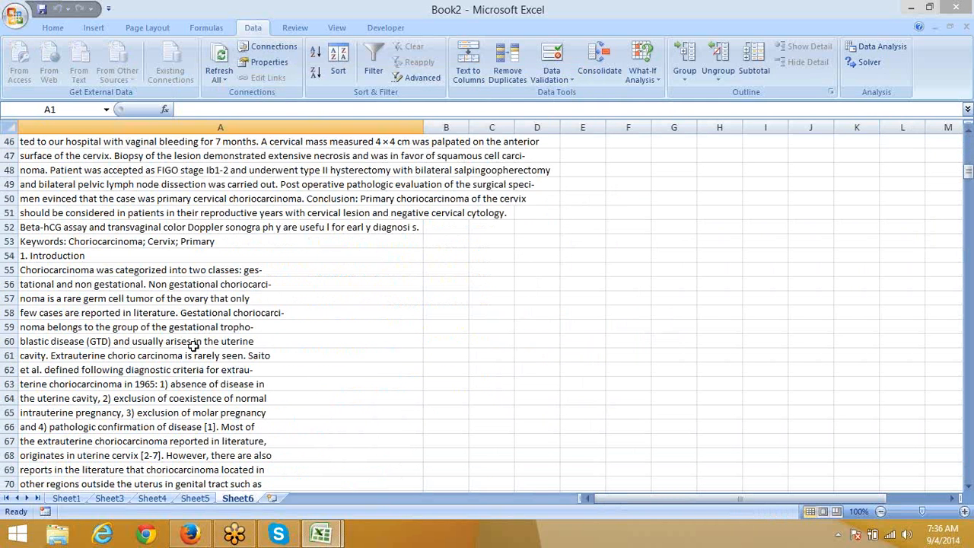
scroll(194, 346, down, 20)
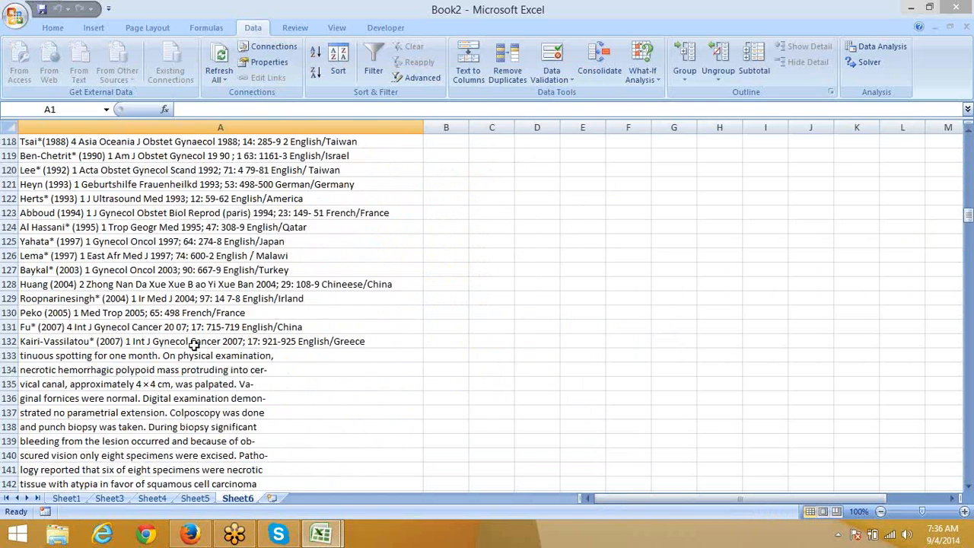
scroll(195, 342, up, 4)
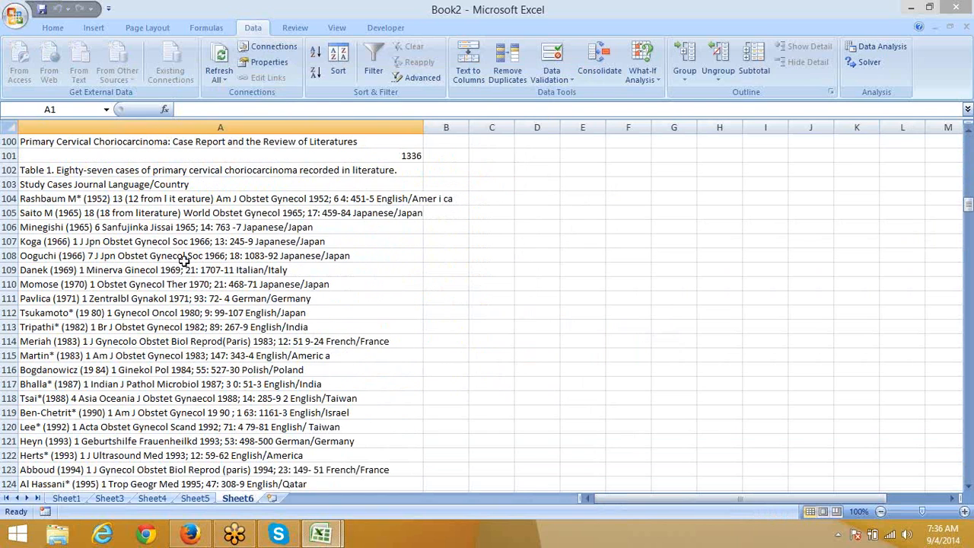
click(91, 182)
scroll(91, 227, down, 9)
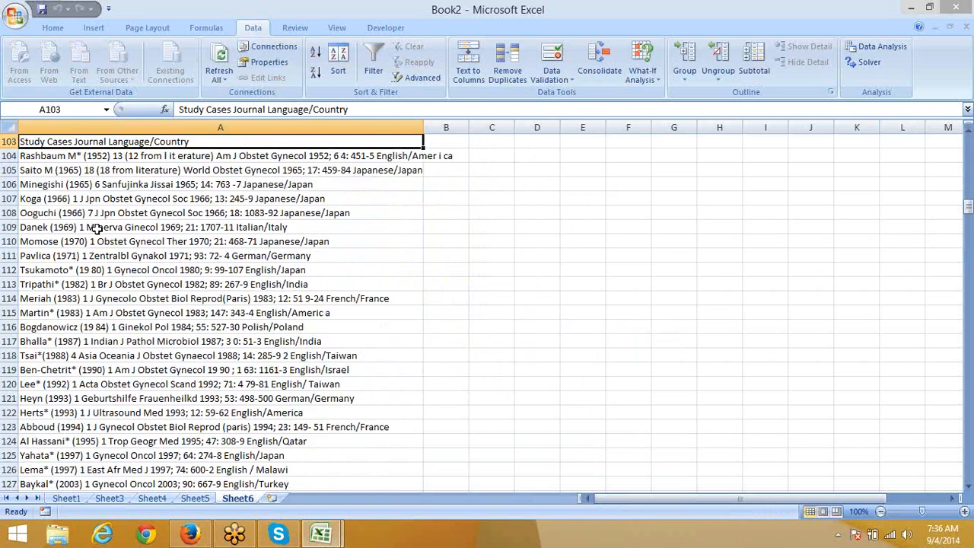
scroll(97, 233, up, 3)
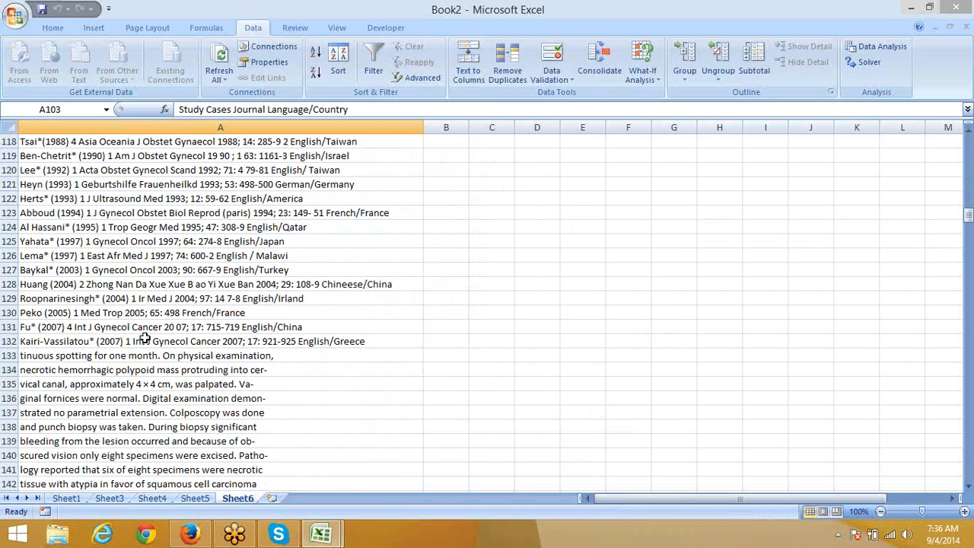
key(alt+Tab)
scroll(406, 415, down, 5)
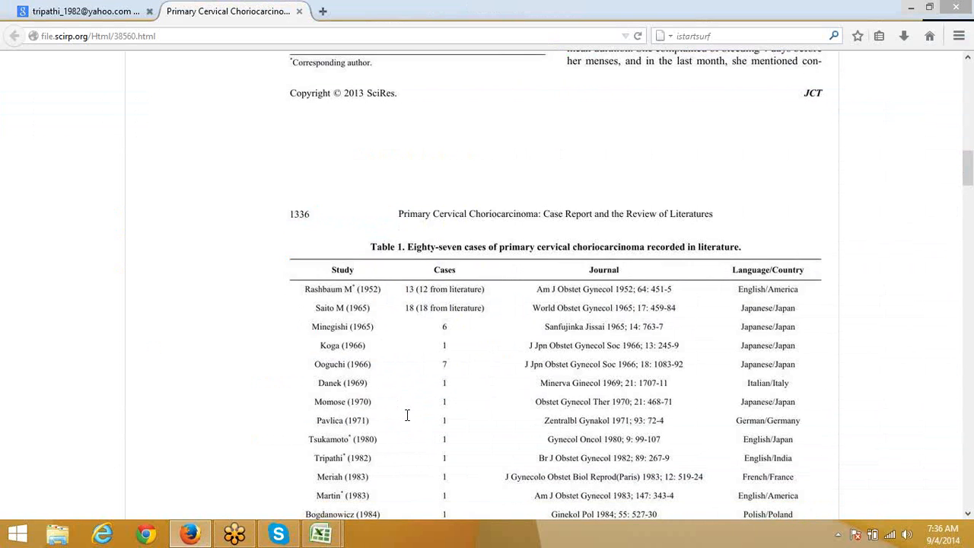
scroll(407, 415, down, 5)
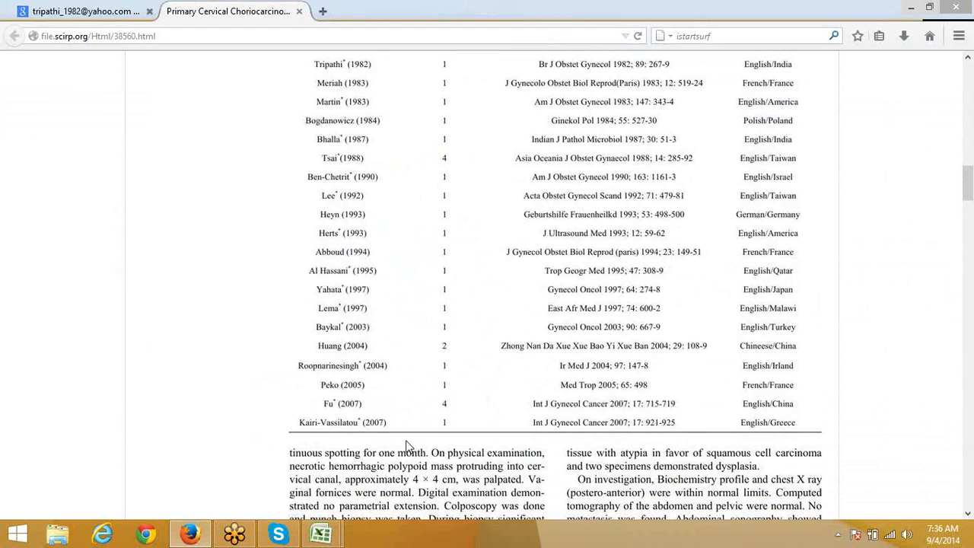
key(alt+Tab)
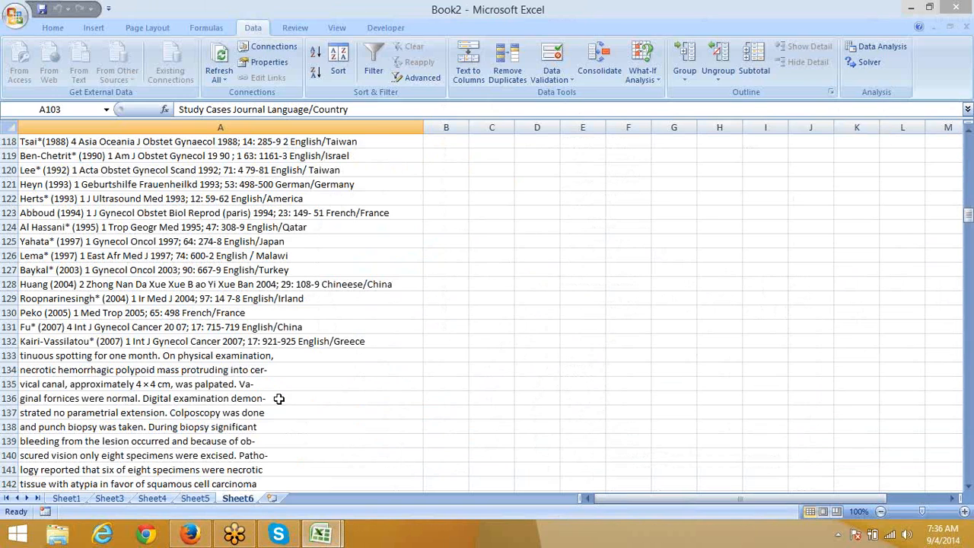
Step: Copy the case-table rows A103:A132 and add a new blank Sheet7
shift+click(57, 325)
key(alt+Tab)
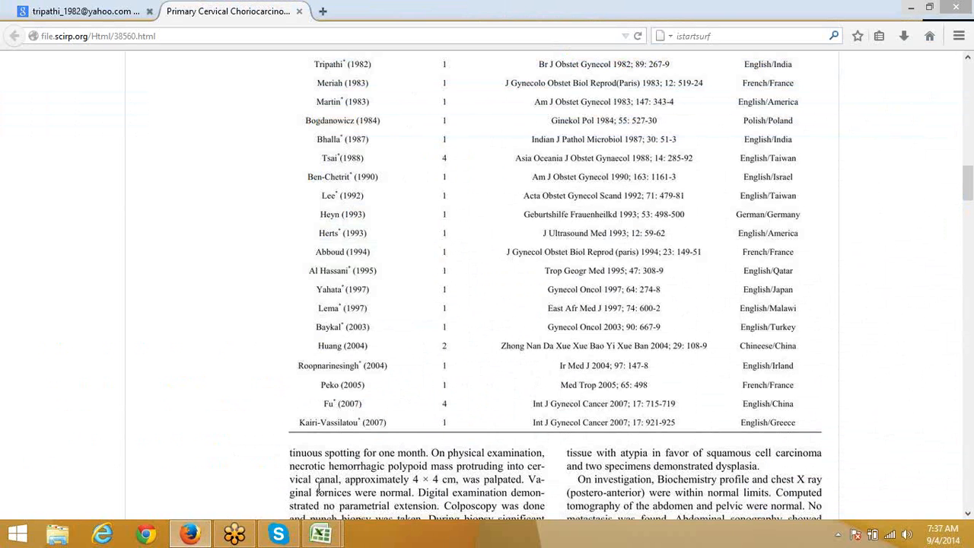
key(alt+Tab)
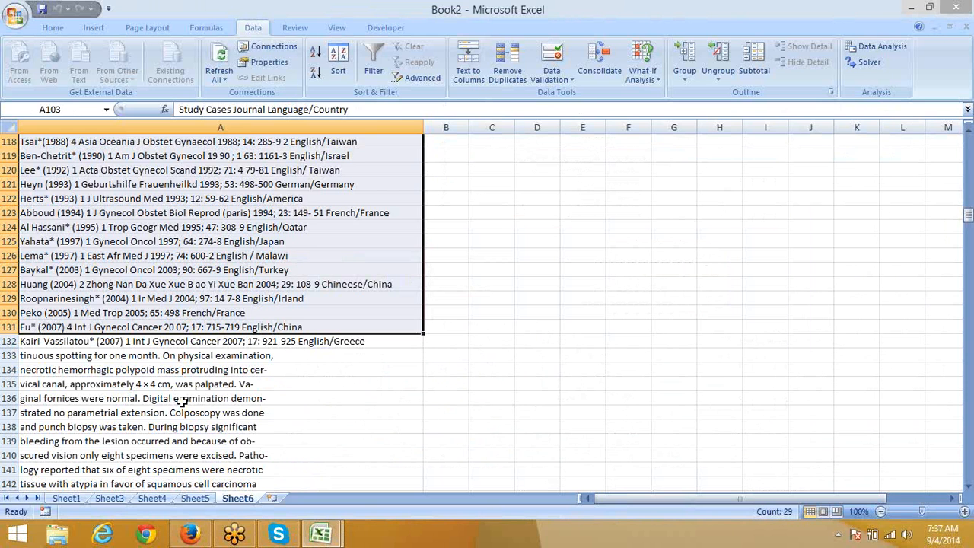
shift+click(151, 341)
key(ctrl+c)
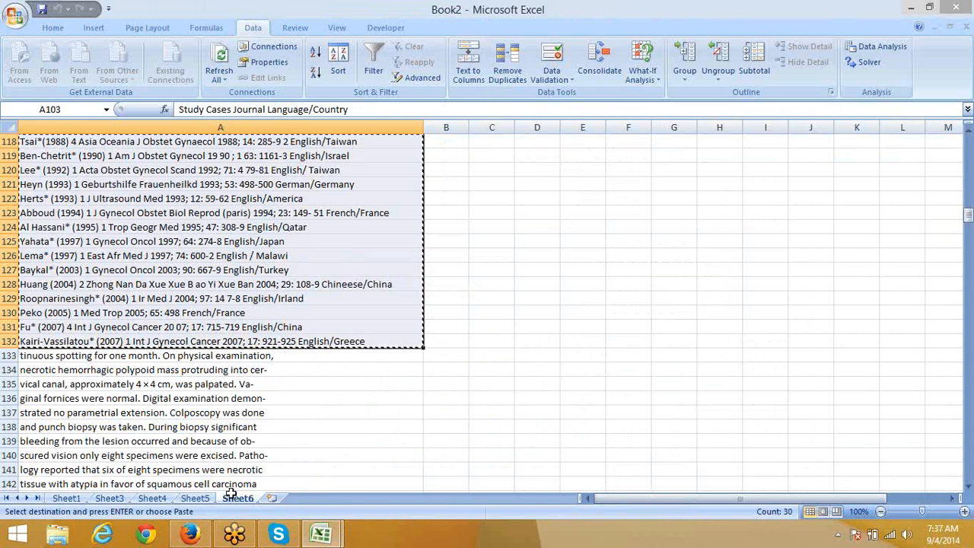
click(272, 498)
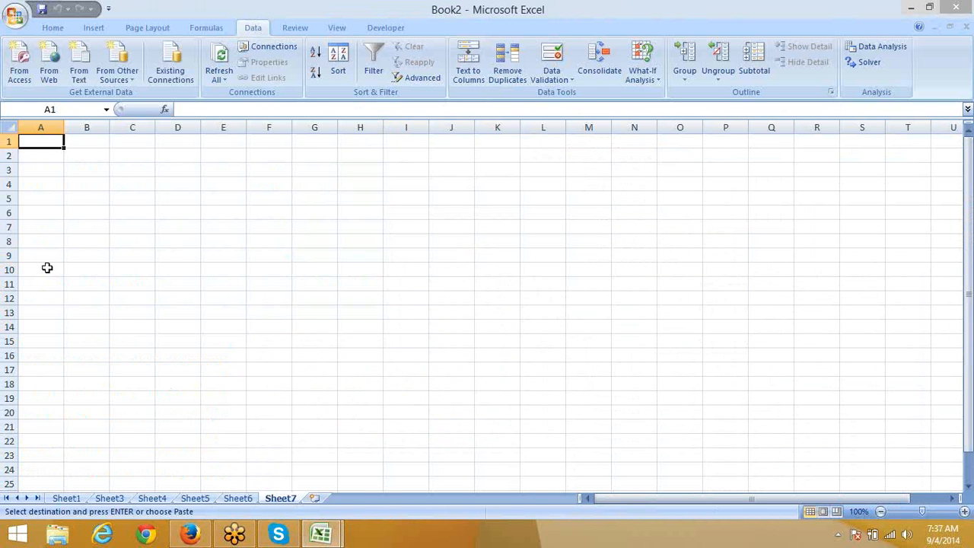
Step: Paste the copied case rows into Sheet7 starting at A1
key(ctrl+v)
click(349, 212)
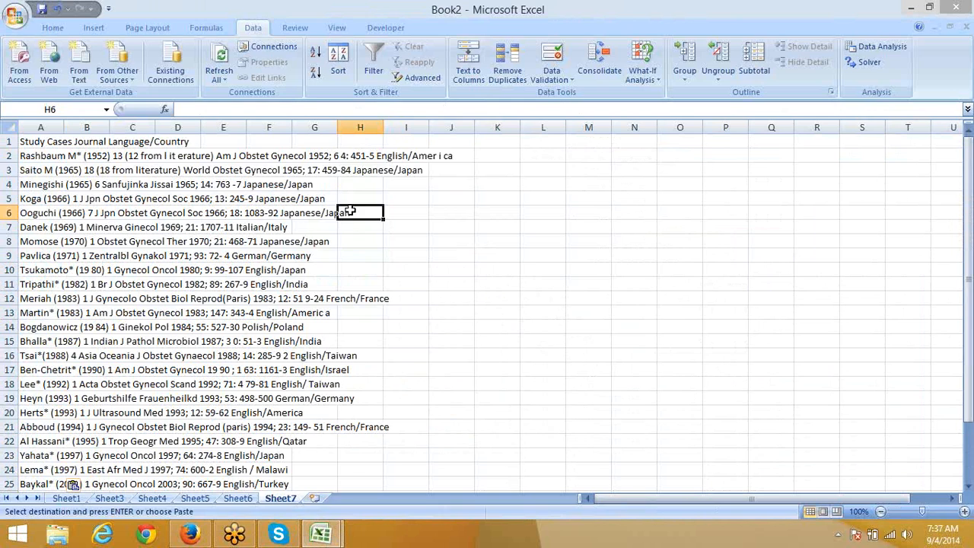
key(alt+Tab)
scroll(378, 326, up, 5)
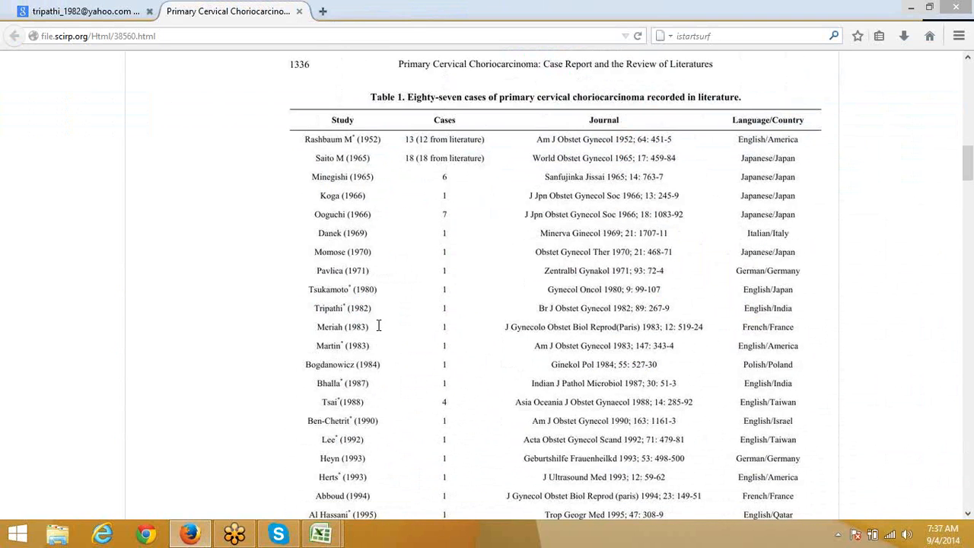
key(alt+Tab)
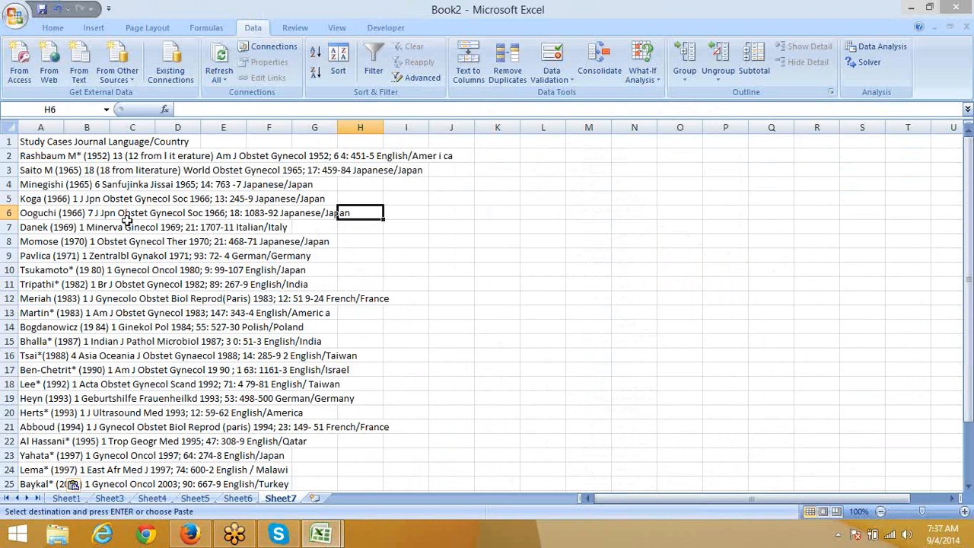
click(95, 198)
click(111, 145)
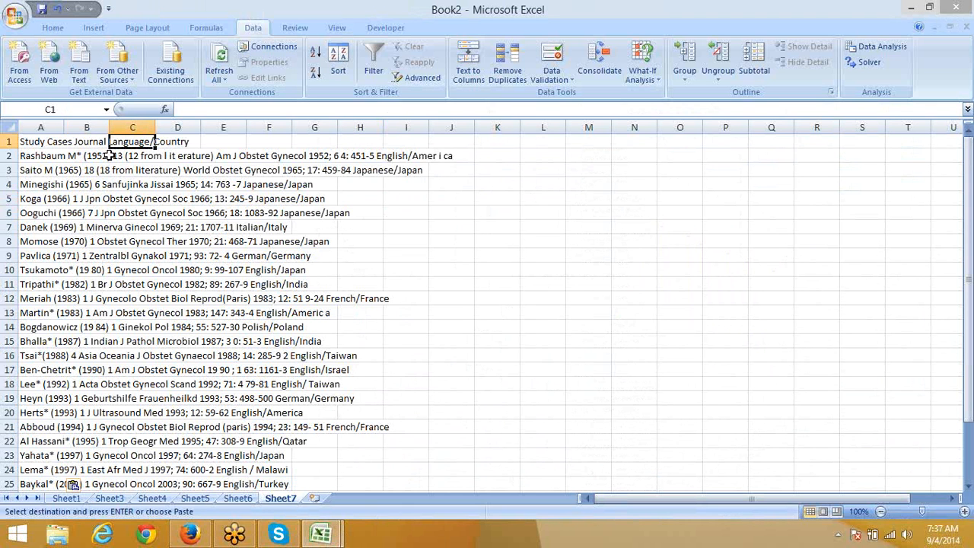
click(108, 155)
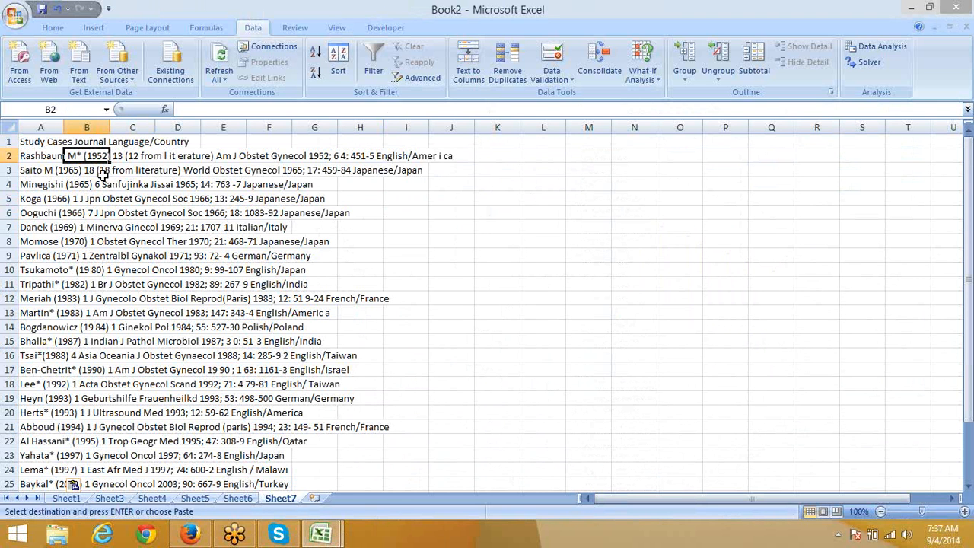
Step: Select the header text 'Study Cases Journal Language/Country' across A1:C1, comparing with the article
key(alt+Tab)
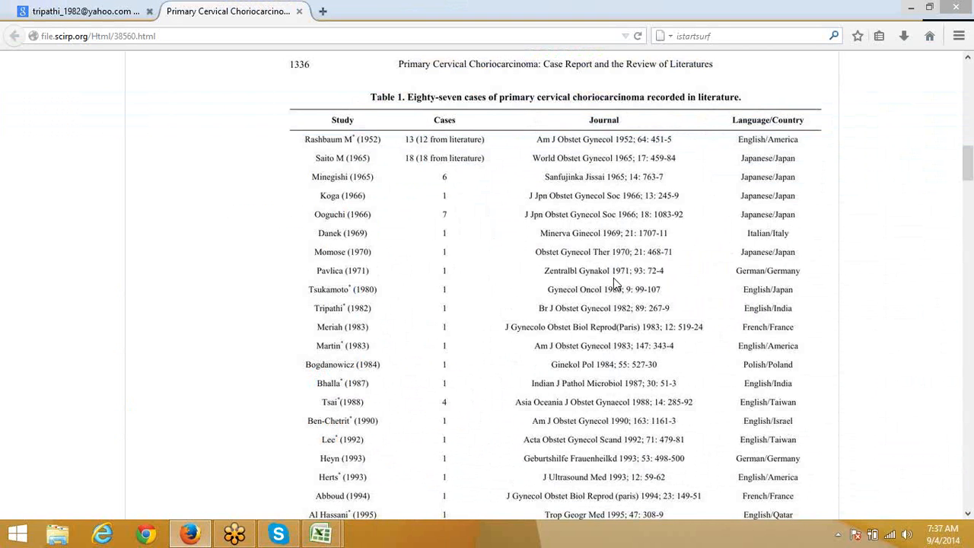
scroll(614, 209, down, 1)
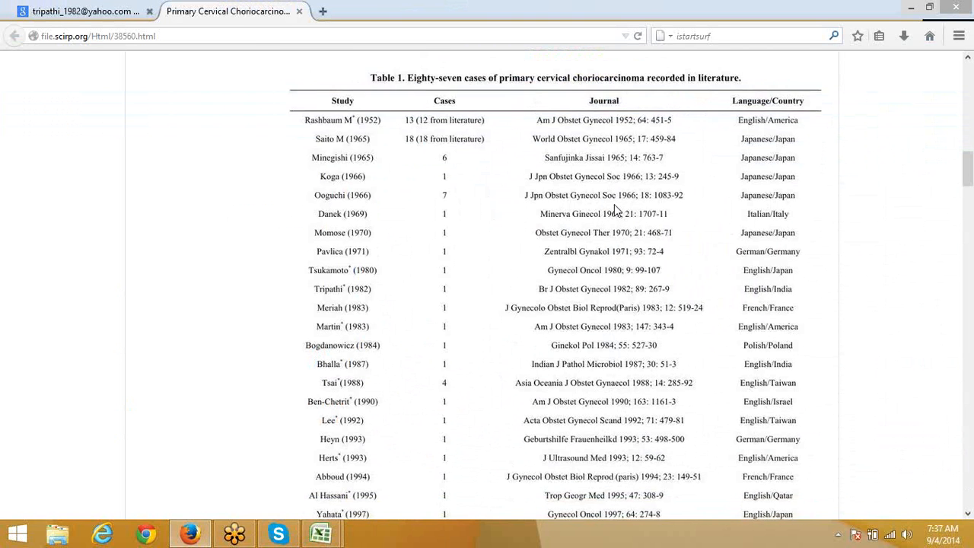
scroll(615, 204, down, 5)
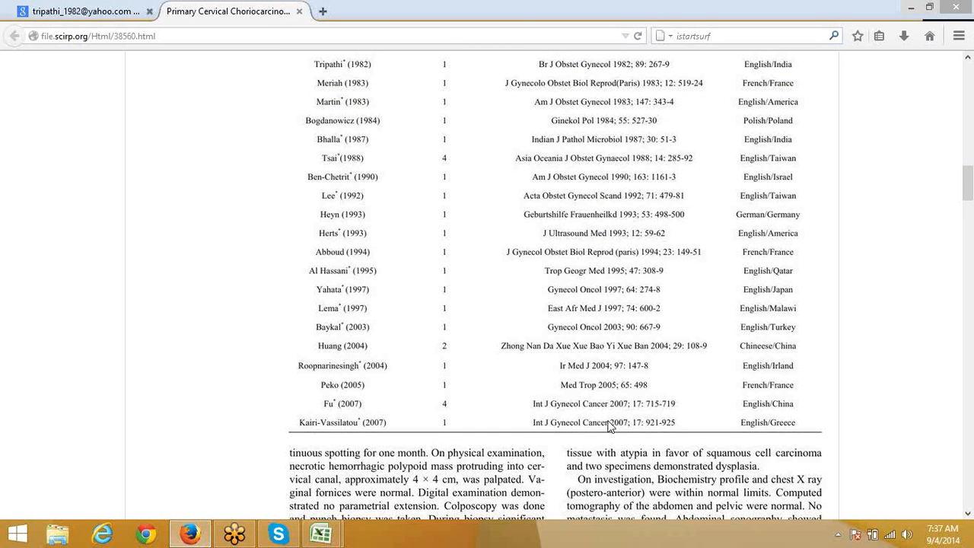
scroll(611, 426, up, 3)
scroll(612, 426, up, 3)
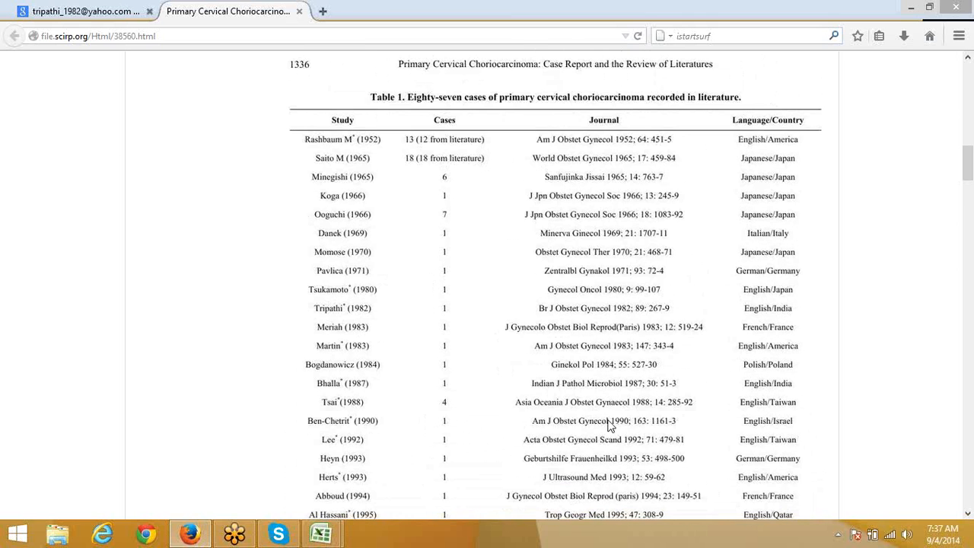
key(alt+Tab)
click(91, 213)
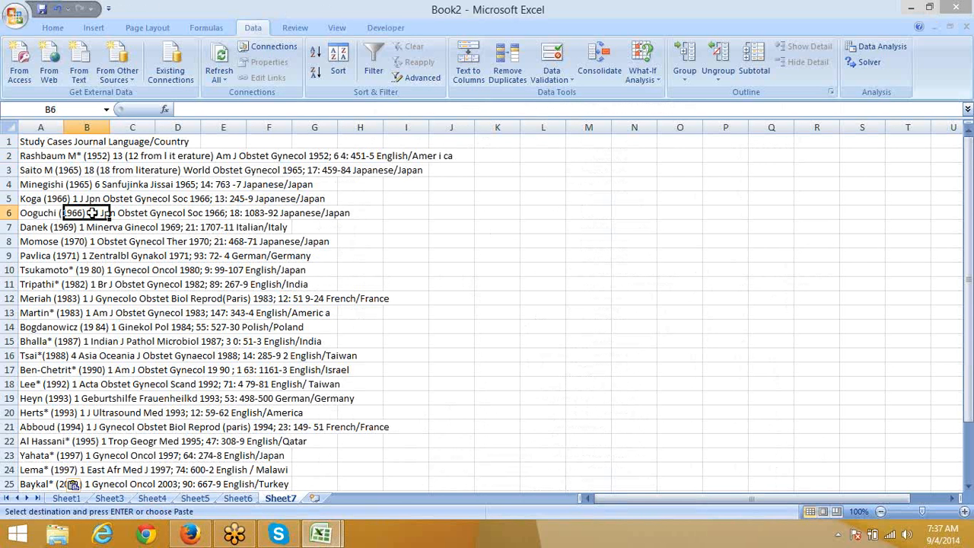
click(50, 142)
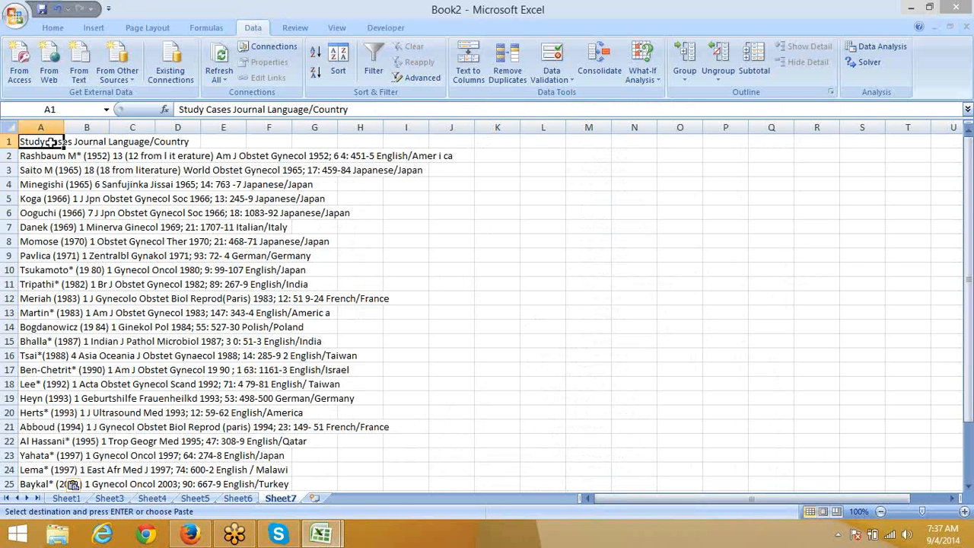
drag(49, 141, 152, 143)
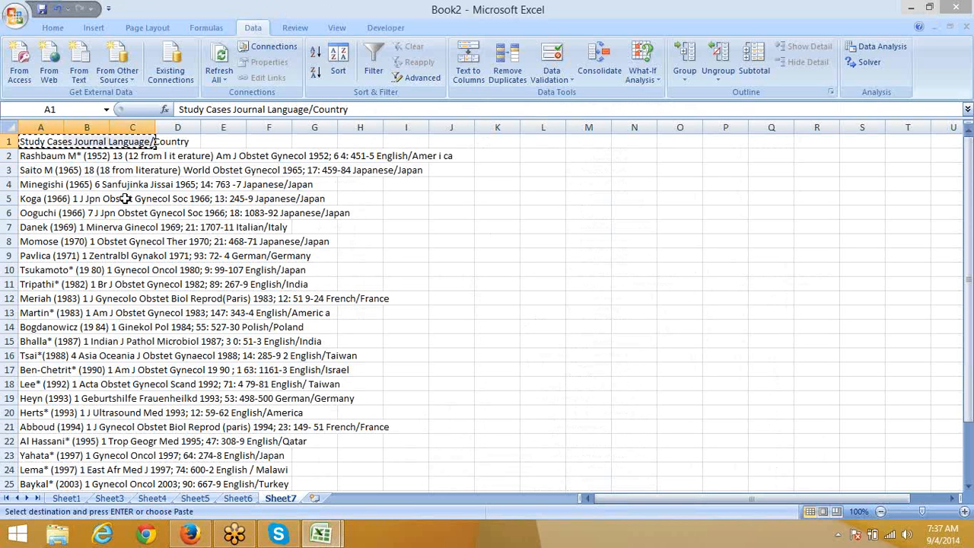
Step: Paste the header into new Sheet8 and trim A1 to 'Study Cases', widening column A
click(314, 497)
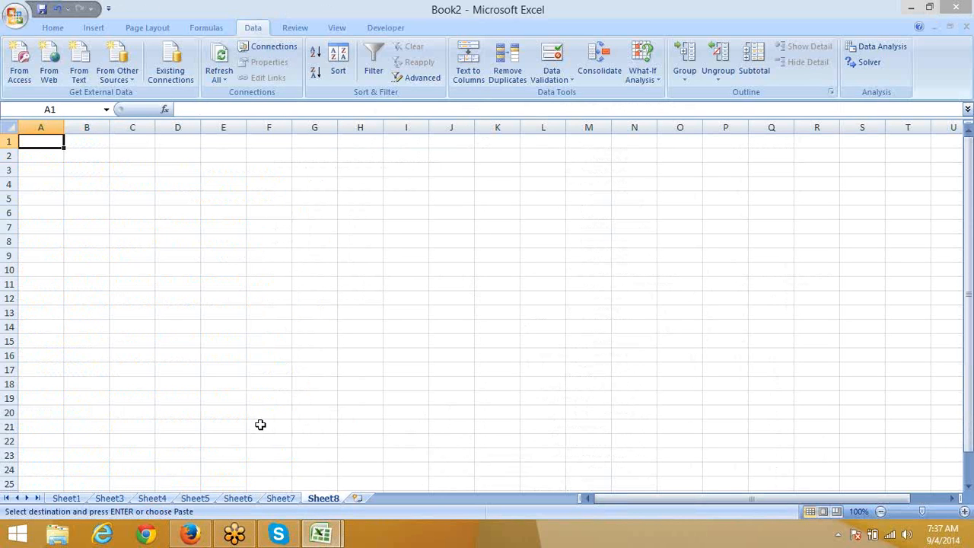
key(ctrl+v)
click(58, 141)
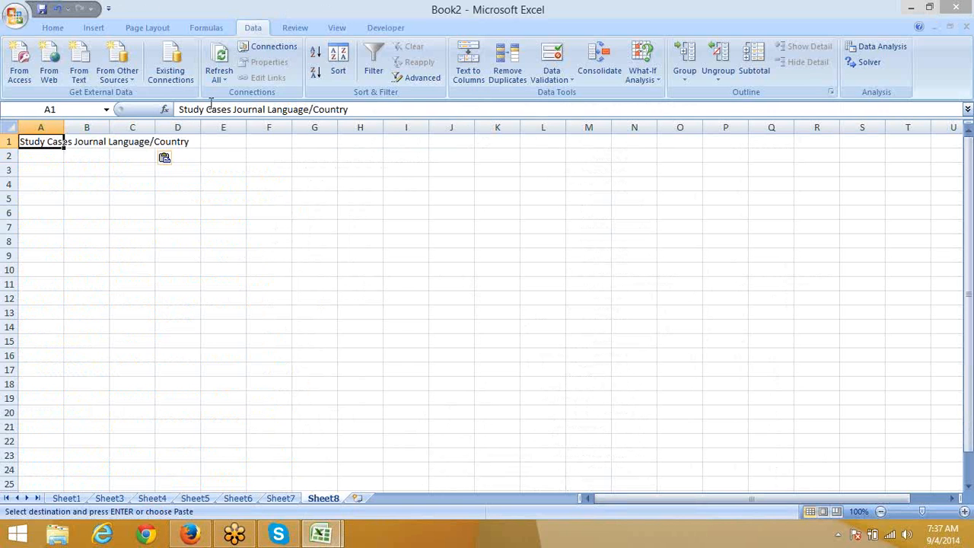
drag(233, 109, 179, 109)
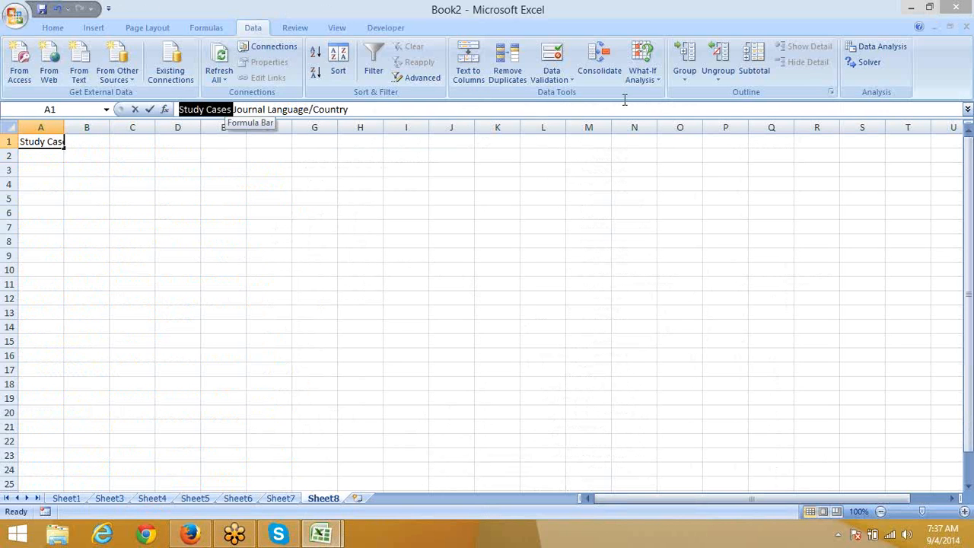
click(341, 109)
drag(341, 108, 233, 109)
key(ctrl+c)
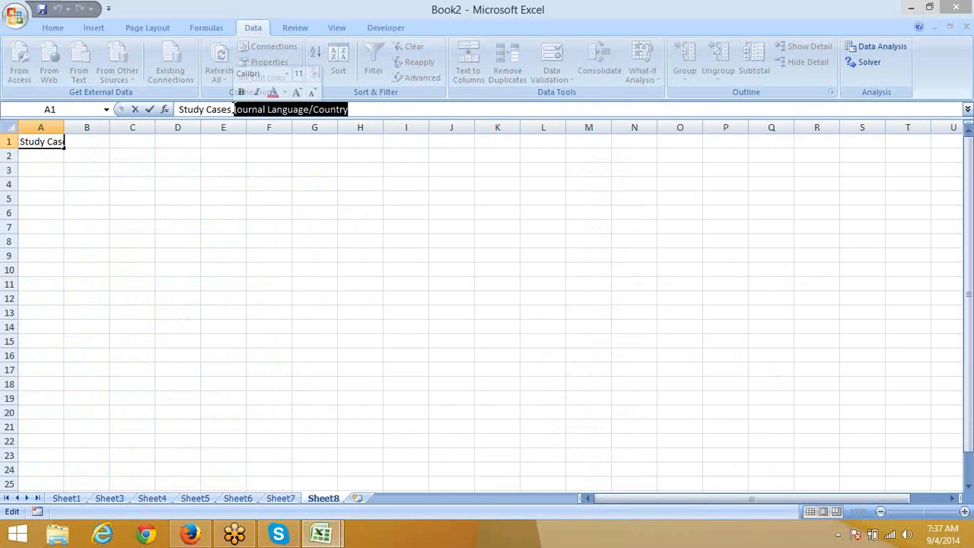
key(Delete)
key(Return)
key(Up)
key(Right)
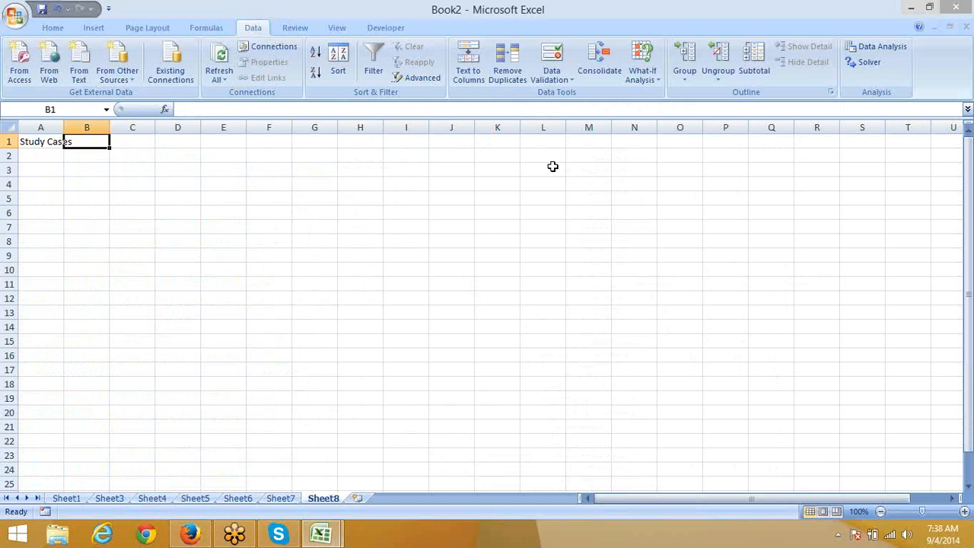
double_click(63, 127)
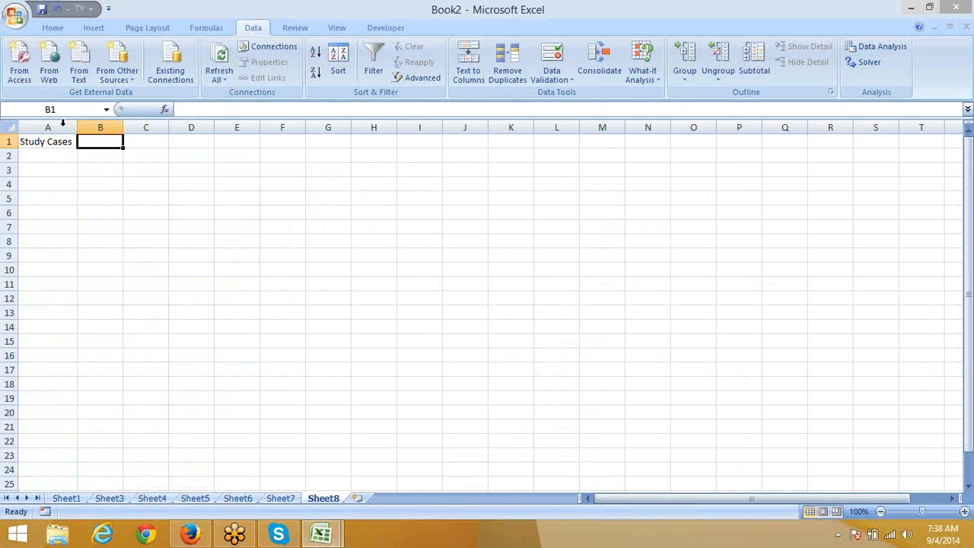
key(ctrl+v)
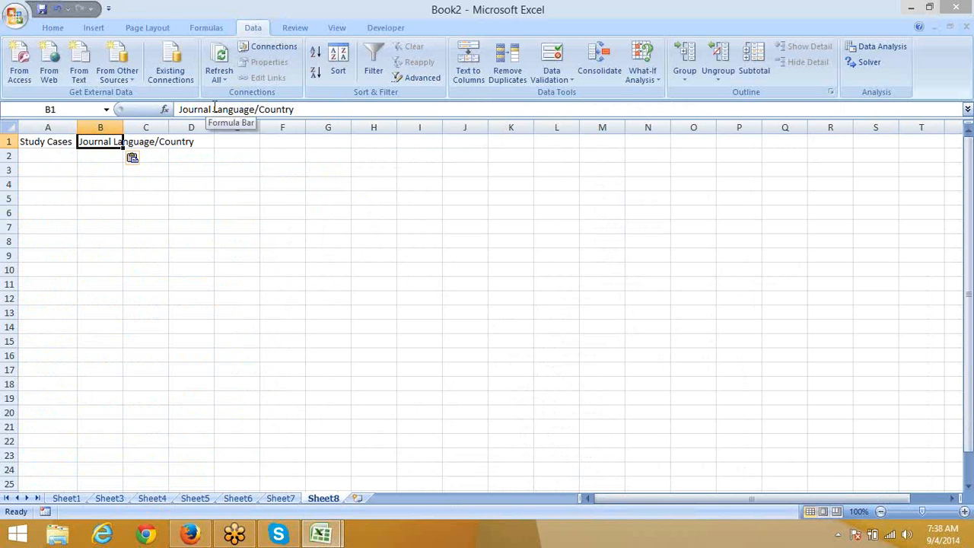
Step: Undo, leave 'Study' in A1, and move 'Cases Journal Language/Country' into B1
click(213, 109)
key(alt+Tab)
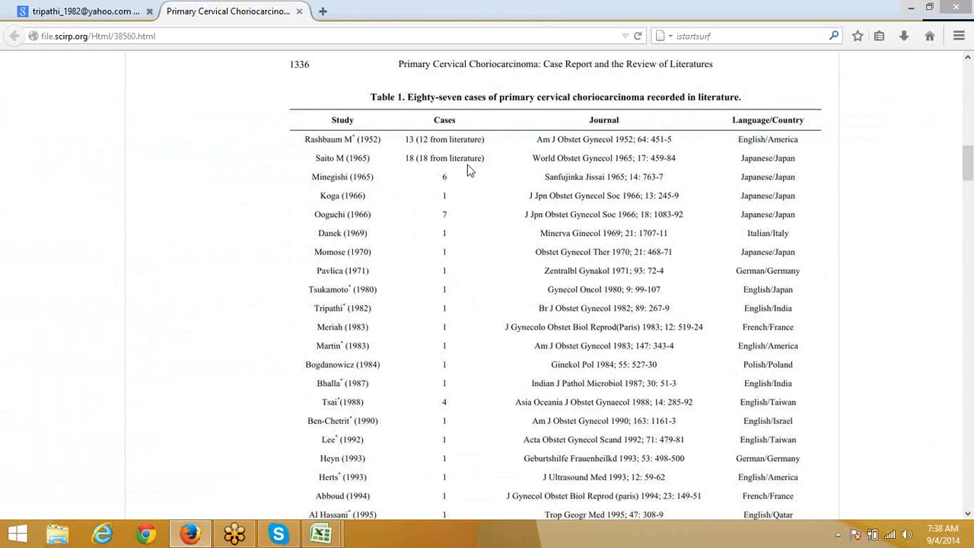
key(alt+Tab)
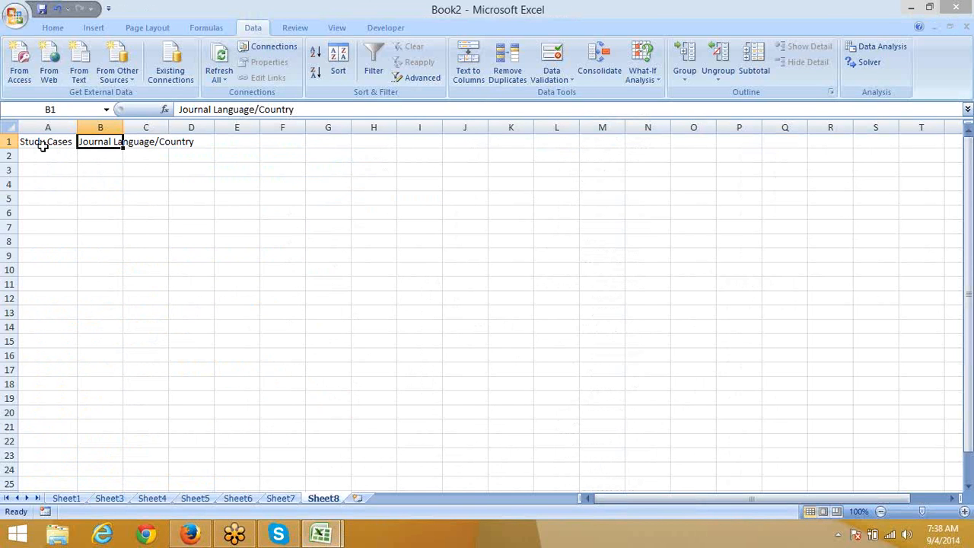
key(ctrl+z)
key(ctrl+z)
key(ctrl+z)
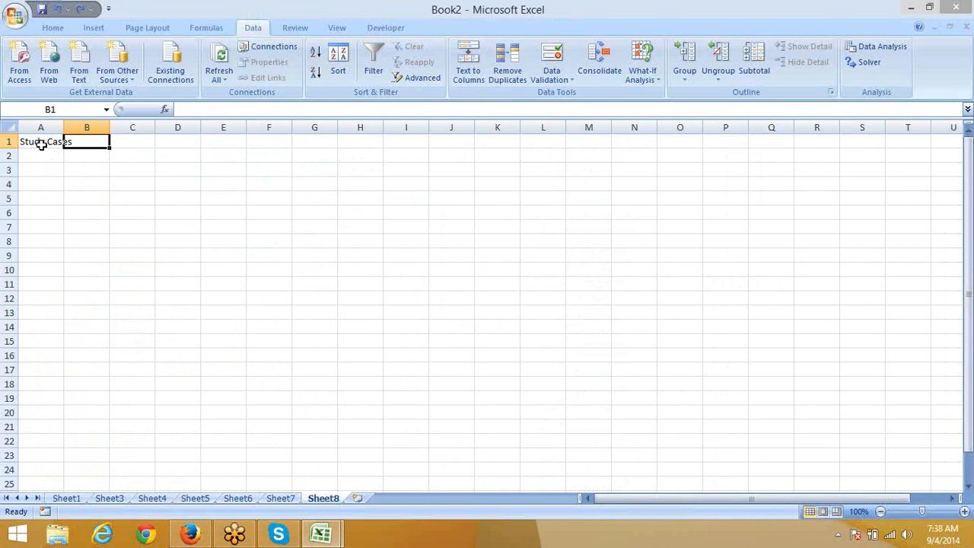
drag(205, 110, 450, 105)
key(ctrl+x)
click(159, 174)
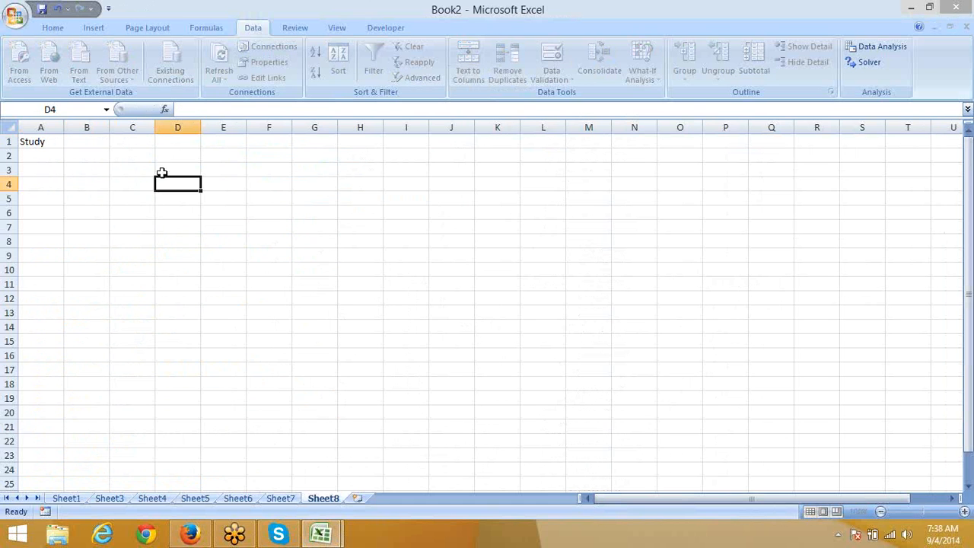
click(113, 139)
click(85, 139)
key(ctrl+v)
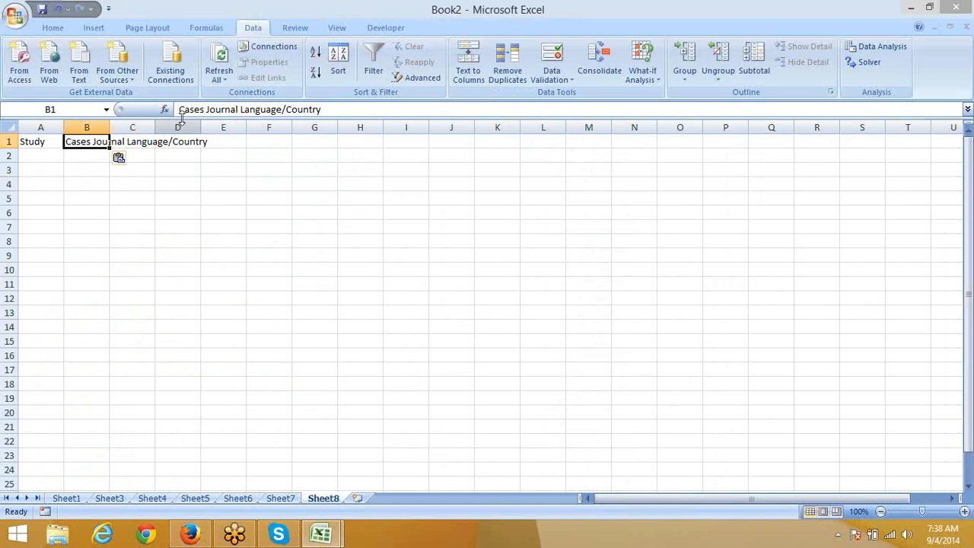
Step: Cut 'Journal Language/Country' out of B1, leaving 'Cases'
drag(205, 112, 368, 115)
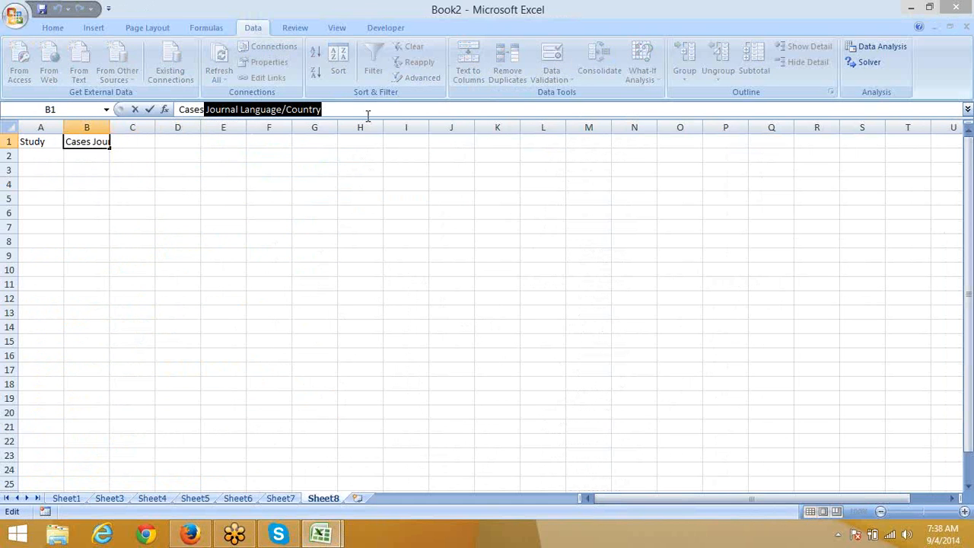
key(ctrl+x)
click(274, 156)
key(alt+Tab)
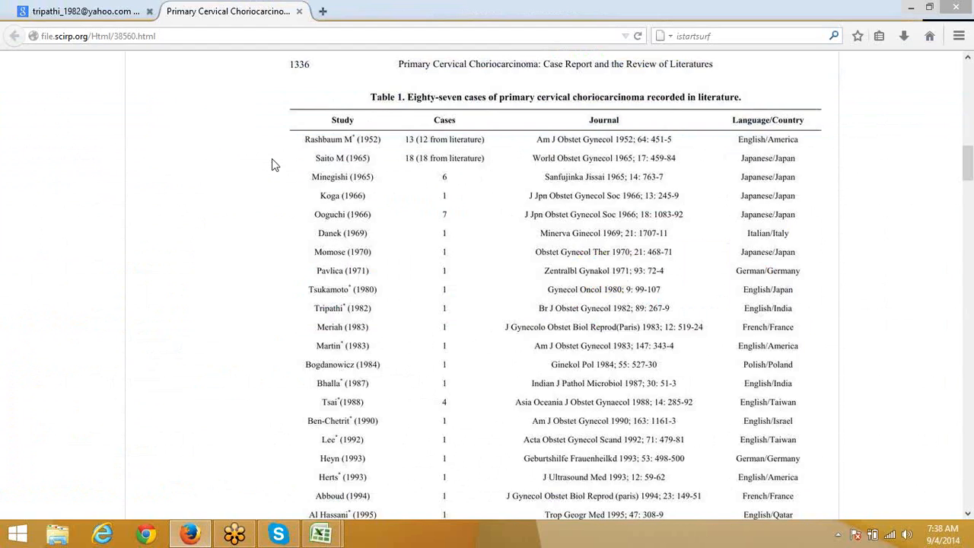
key(alt+Tab)
Step: Put 'Journal' in C1 and 'Language/Country' in D1
click(152, 140)
key(ctrl+v)
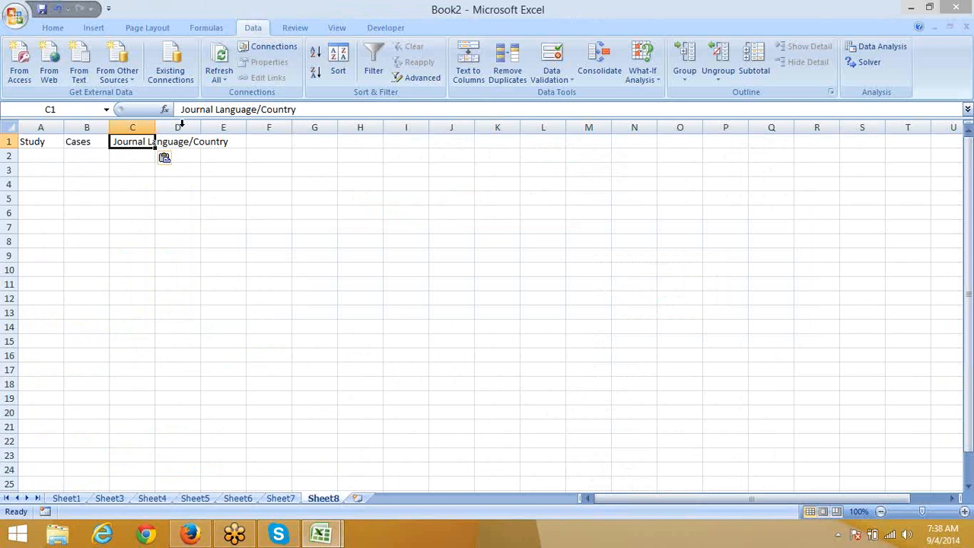
drag(211, 109, 359, 108)
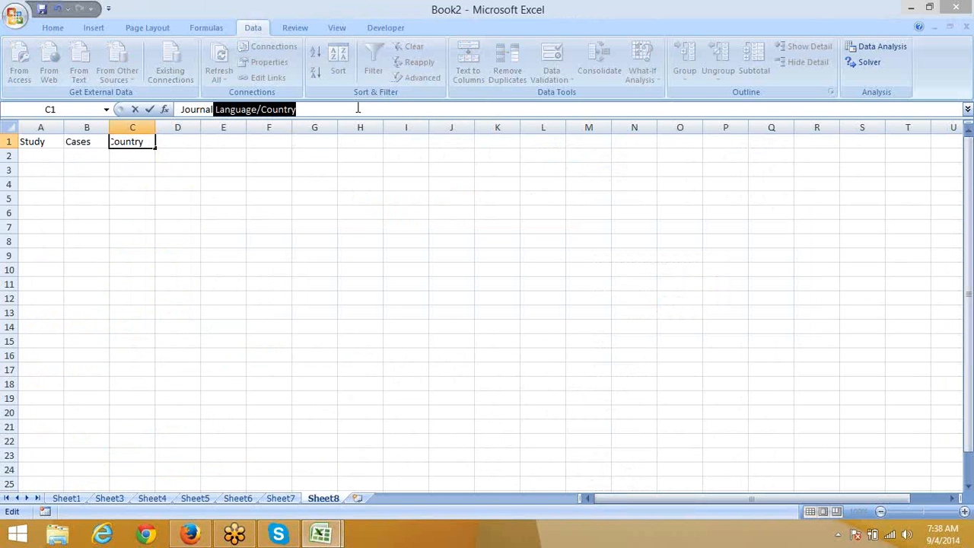
key(ctrl+x)
click(242, 180)
key(alt+Tab)
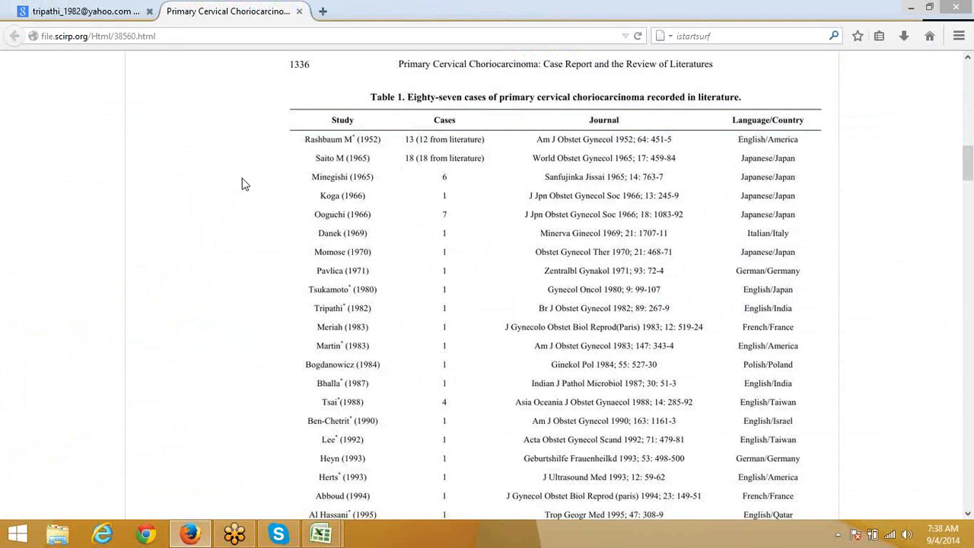
key(alt+Tab)
click(160, 143)
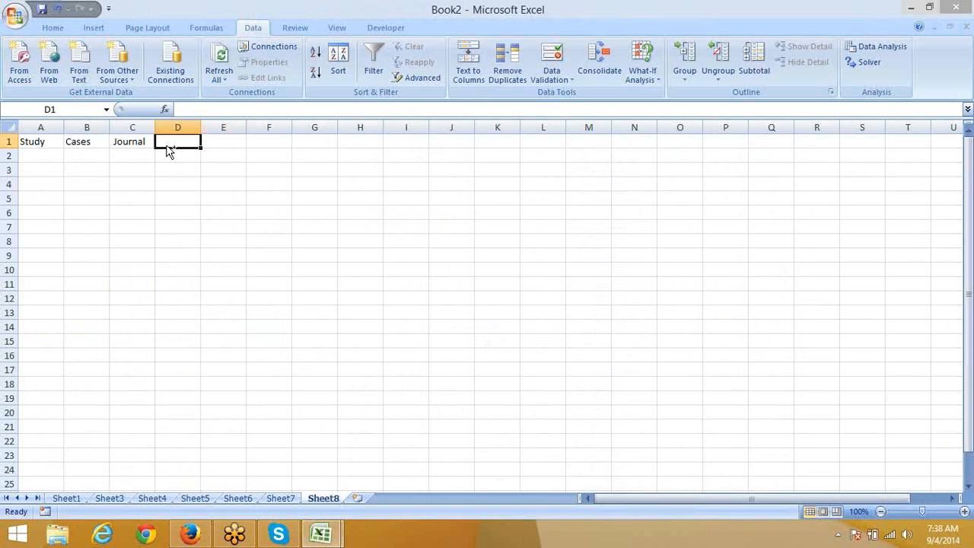
key(ctrl+v)
Step: Fit and widen columns A–D to their headings, then return to Sheet7 at A2
click(182, 183)
double_click(200, 127)
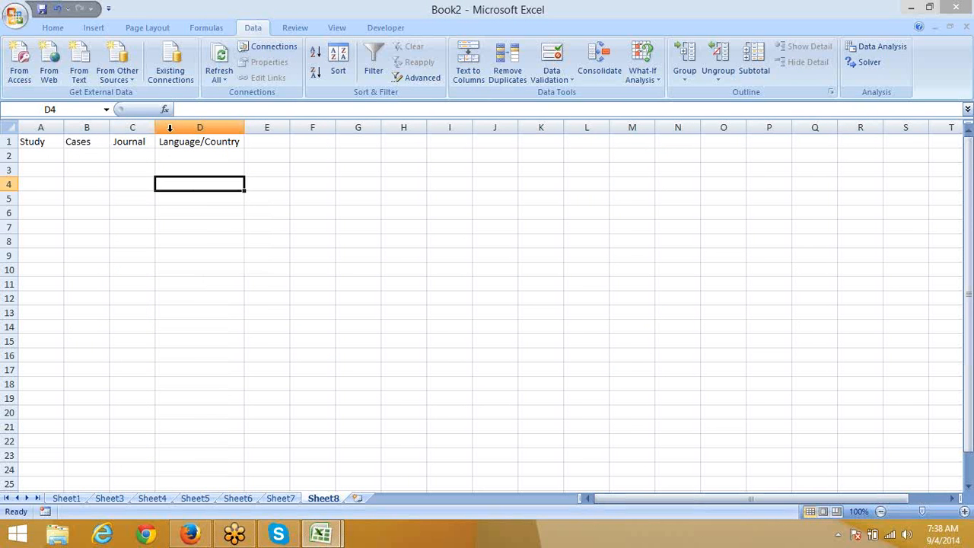
double_click(155, 127)
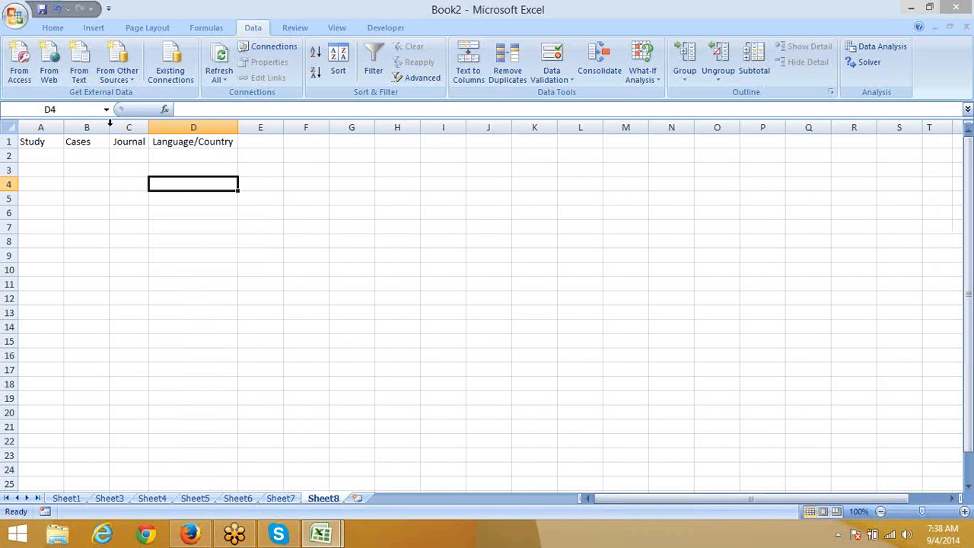
double_click(109, 127)
double_click(64, 126)
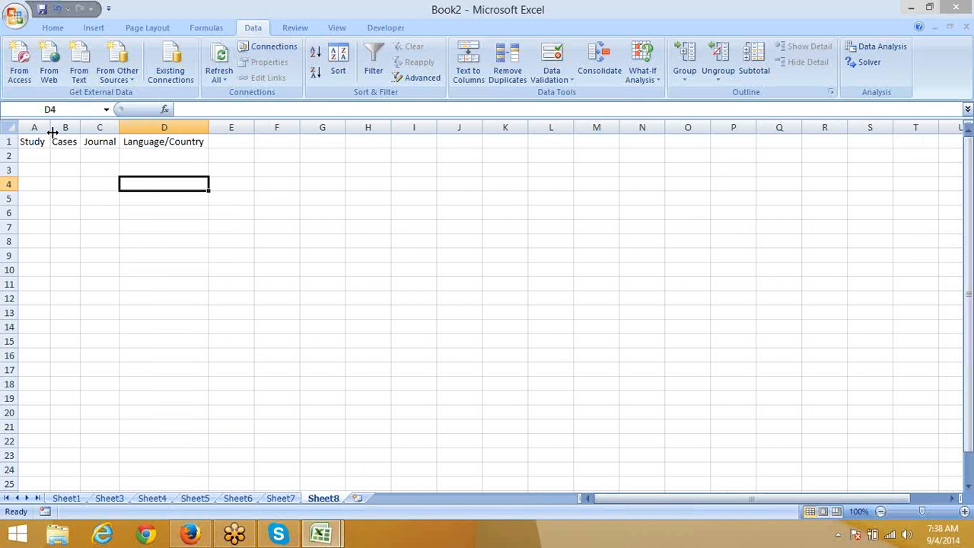
drag(52, 133, 264, 129)
drag(351, 132, 377, 129)
click(320, 284)
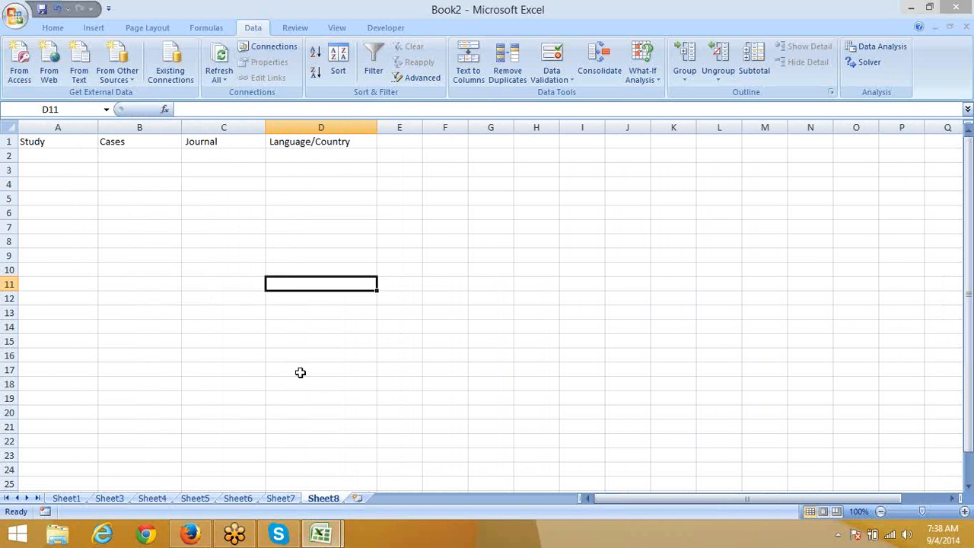
click(281, 499)
click(53, 159)
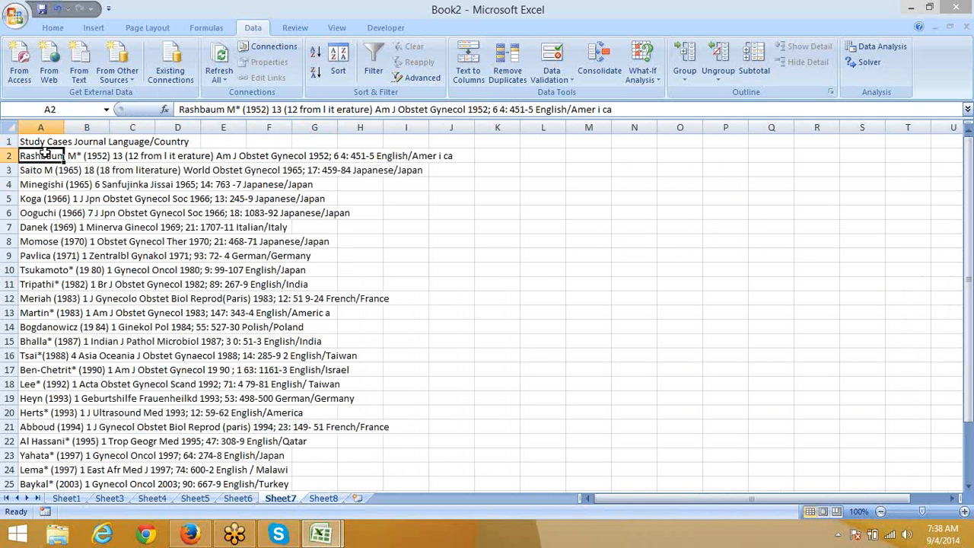
Step: Select the case rows and try Text to Columns with a fixed-width break before (1952)
drag(43, 152, 27, 386)
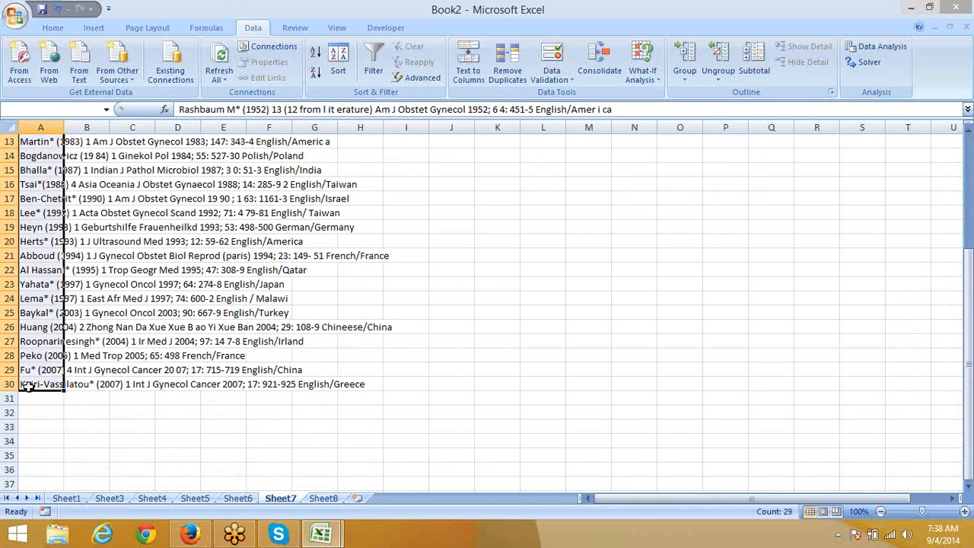
scroll(27, 386, up, 4)
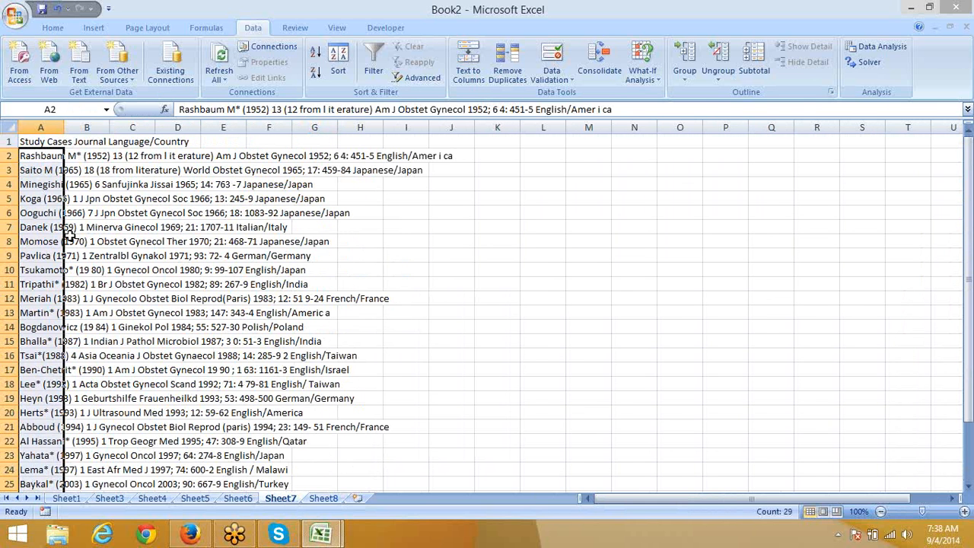
key(alt+Tab)
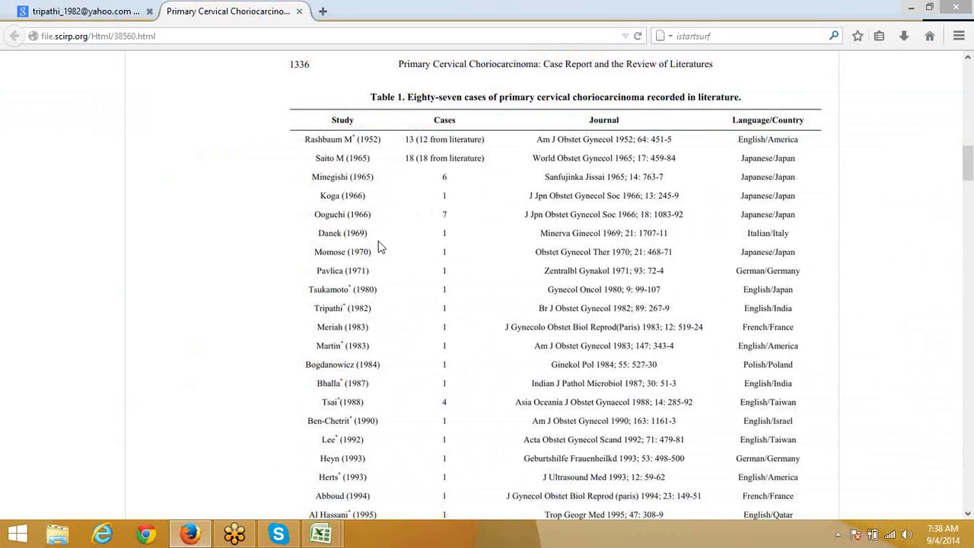
key(alt+Tab)
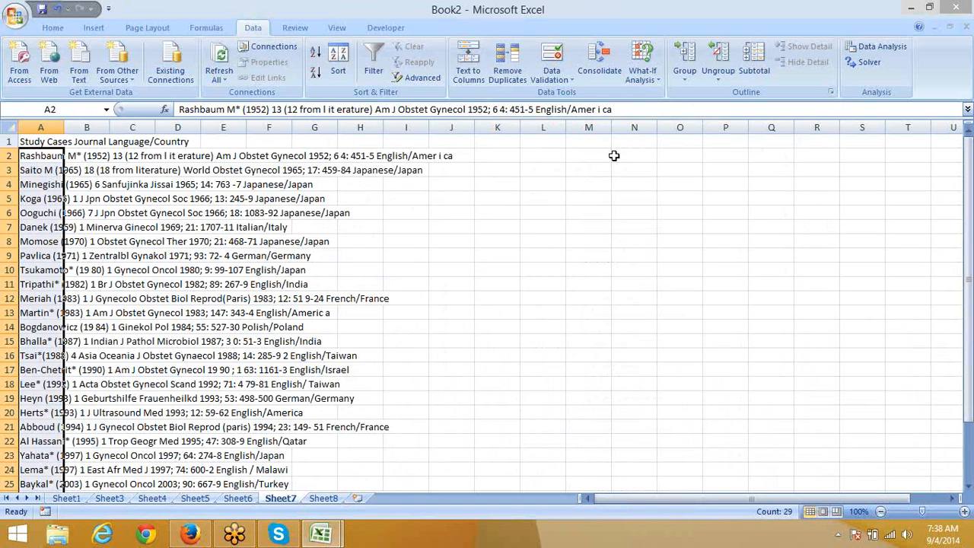
click(468, 67)
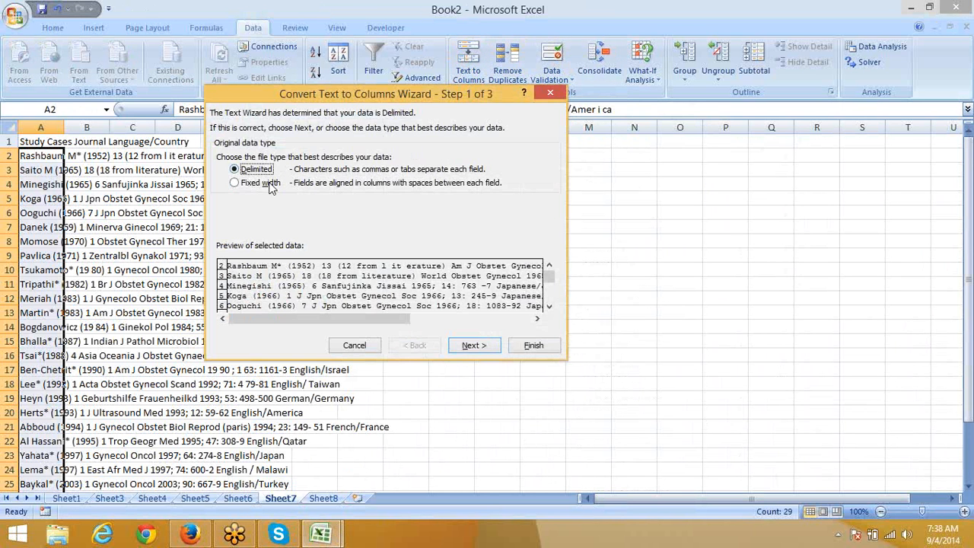
click(266, 191)
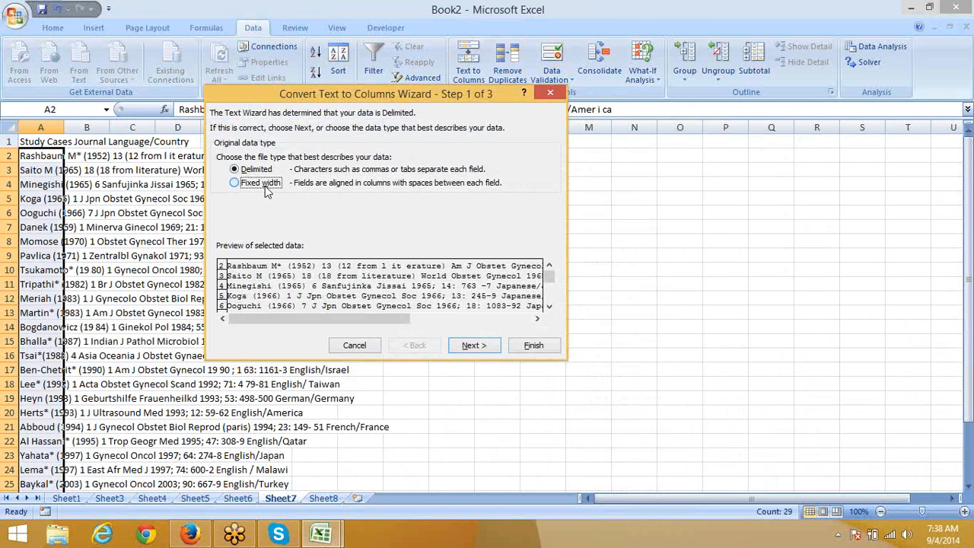
click(464, 348)
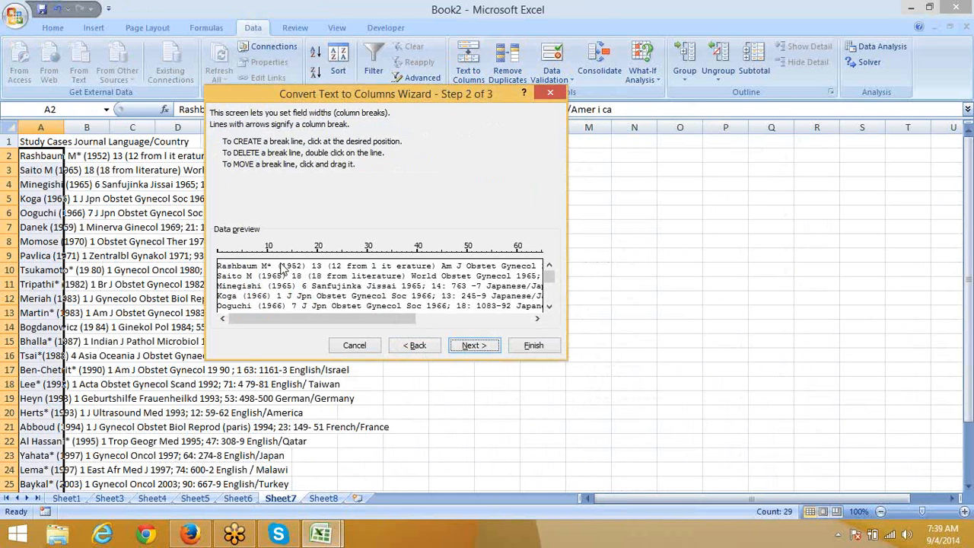
click(279, 268)
Step: Adjust the fixed-width column breaks to fall just after (1952)
click(418, 345)
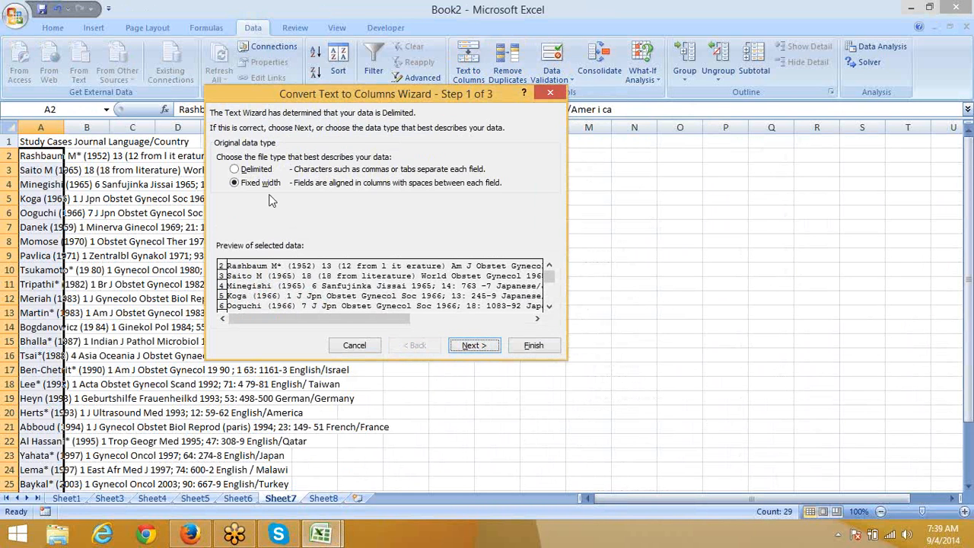
click(257, 170)
click(257, 184)
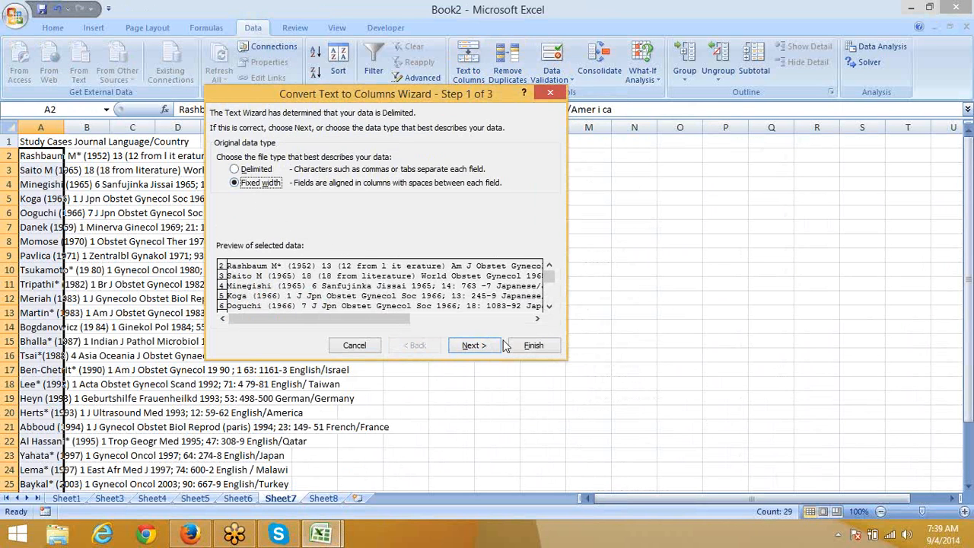
click(492, 346)
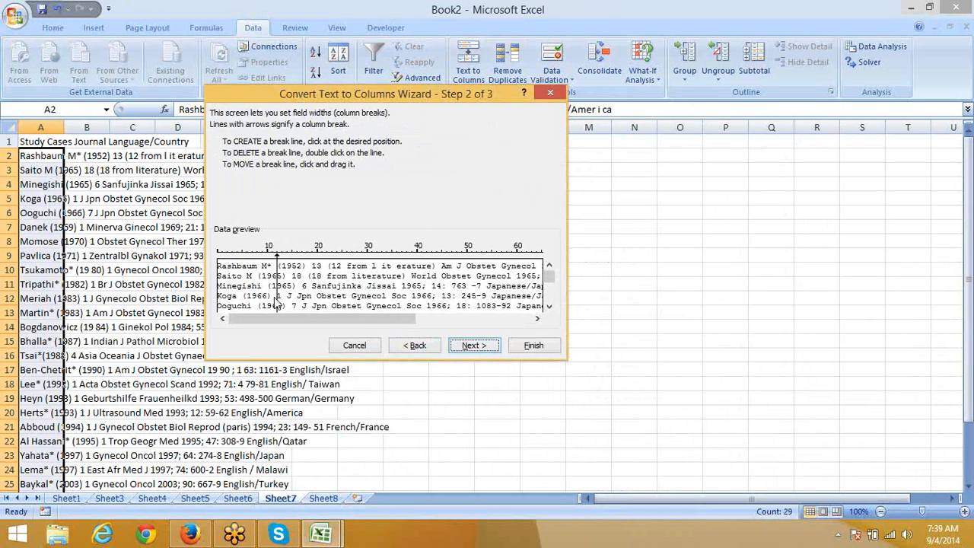
click(308, 274)
click(305, 272)
drag(303, 262, 283, 260)
click(411, 346)
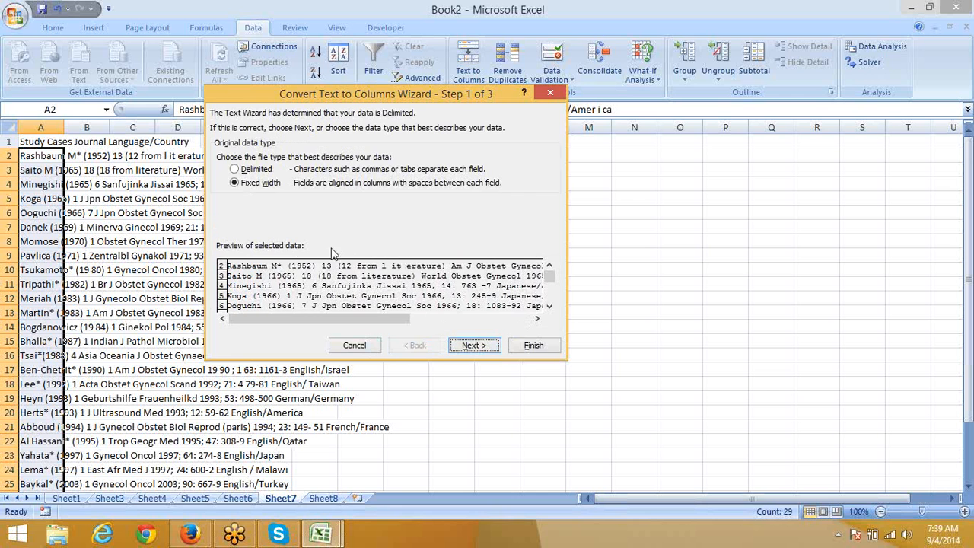
Step: Switch to Delimited splitting on ')' instead of Tab and finish the split
click(248, 169)
click(474, 346)
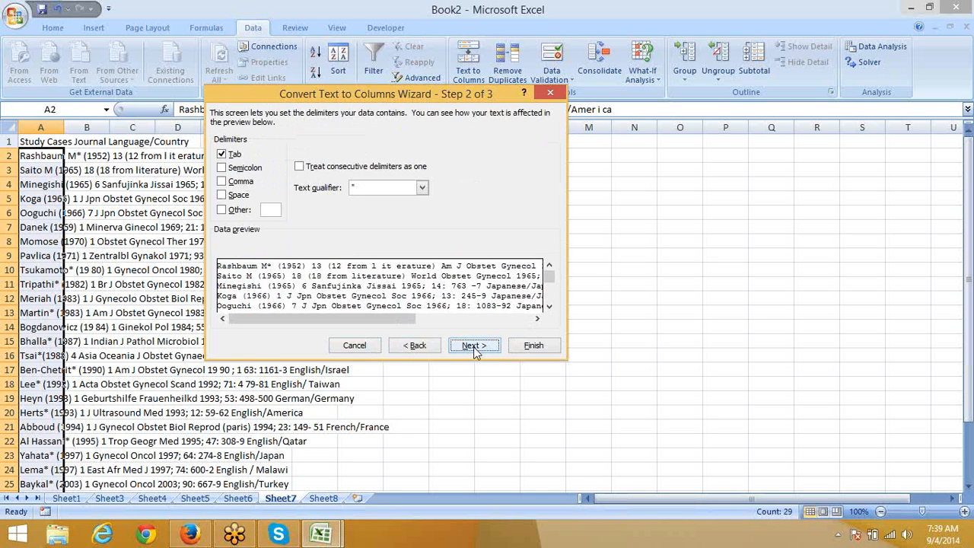
click(222, 155)
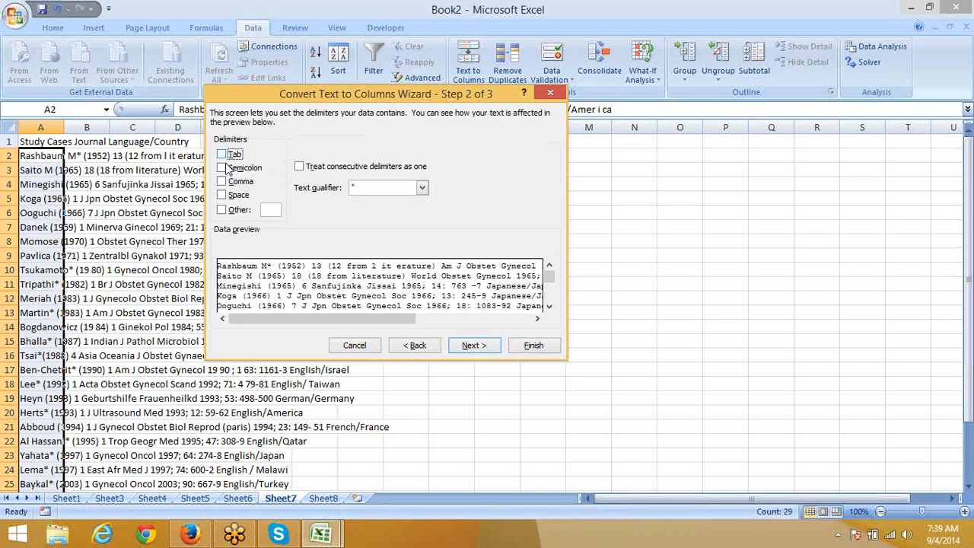
click(223, 211)
text())
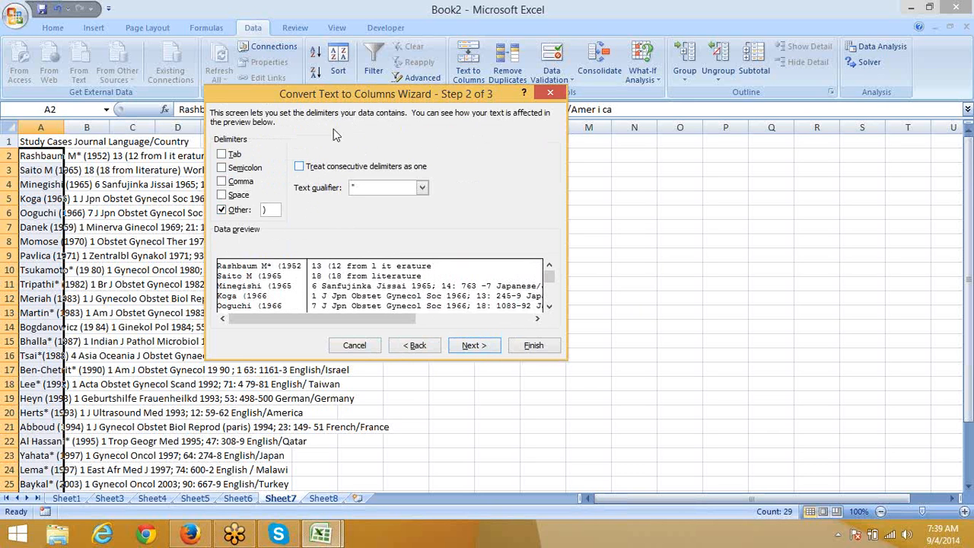
click(472, 345)
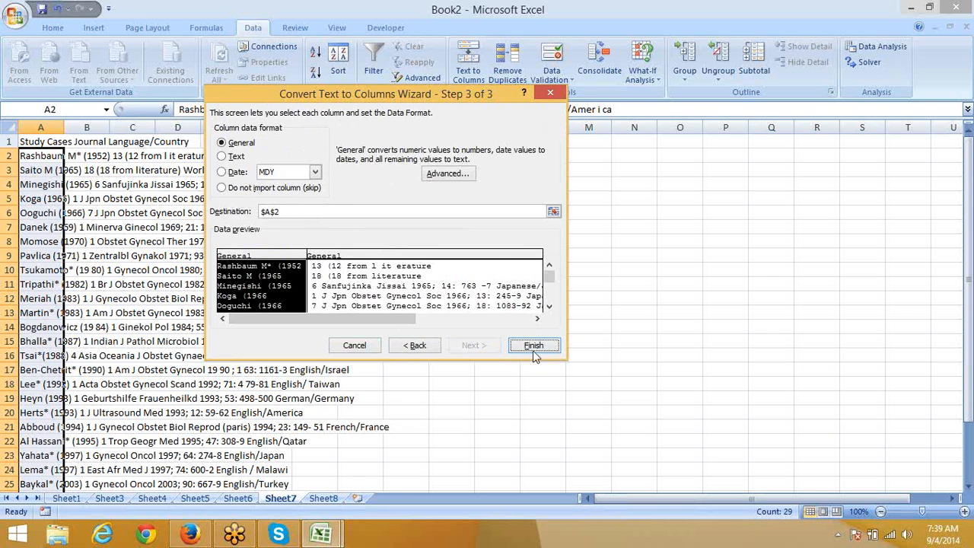
click(532, 346)
drag(65, 120, 66, 120)
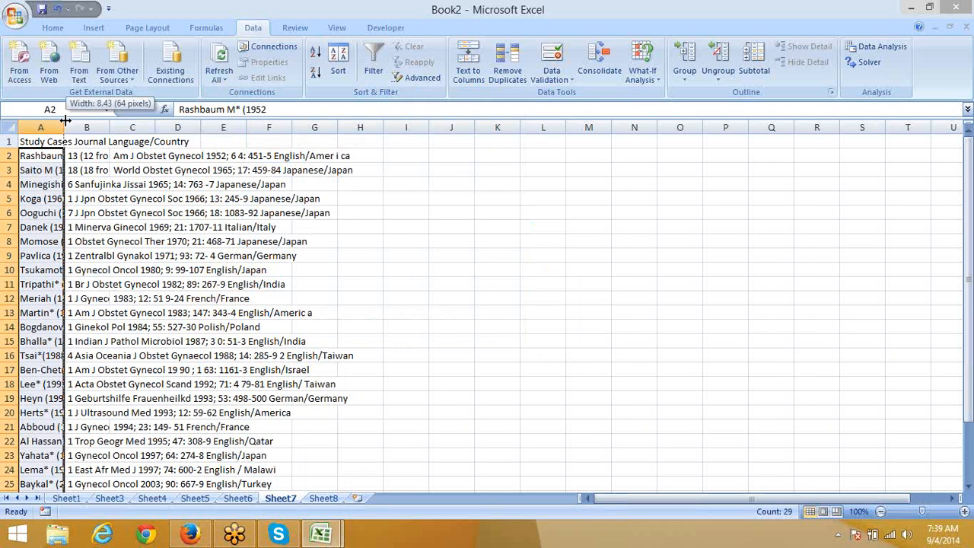
Step: Copy Sheet7's column A study names into Sheet8 from A2 and widen column A
double_click(66, 120)
scroll(192, 257, down, 6)
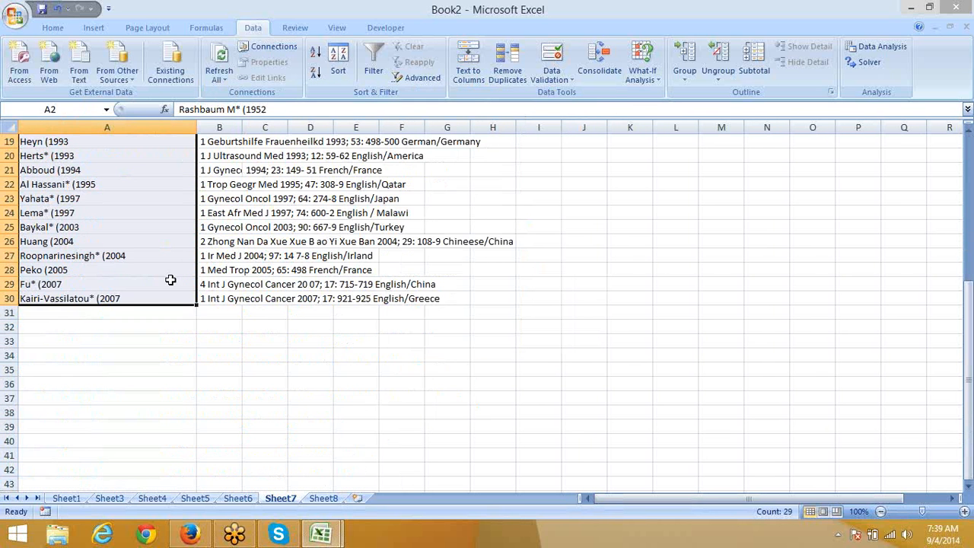
scroll(171, 280, up, 3)
key(ctrl+c)
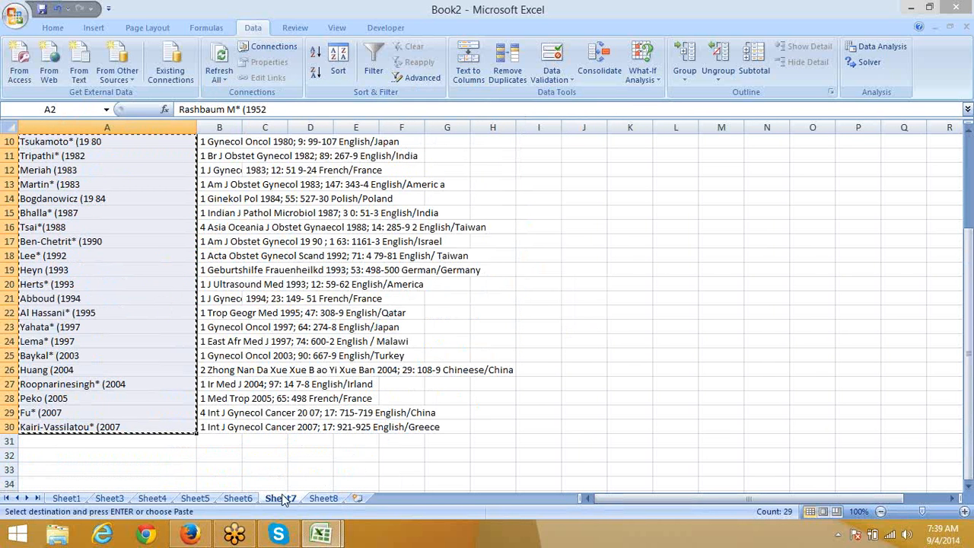
click(323, 498)
click(70, 158)
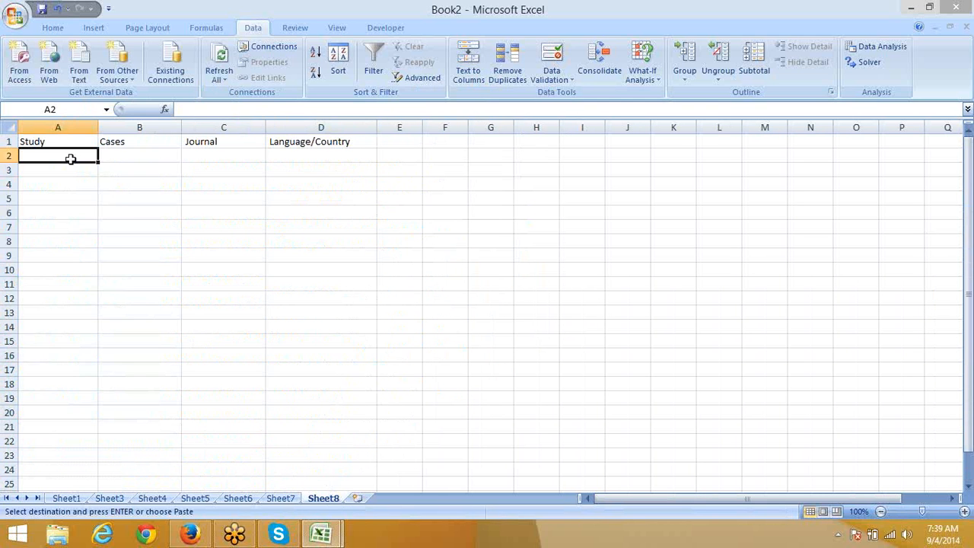
key(ctrl+v)
click(114, 187)
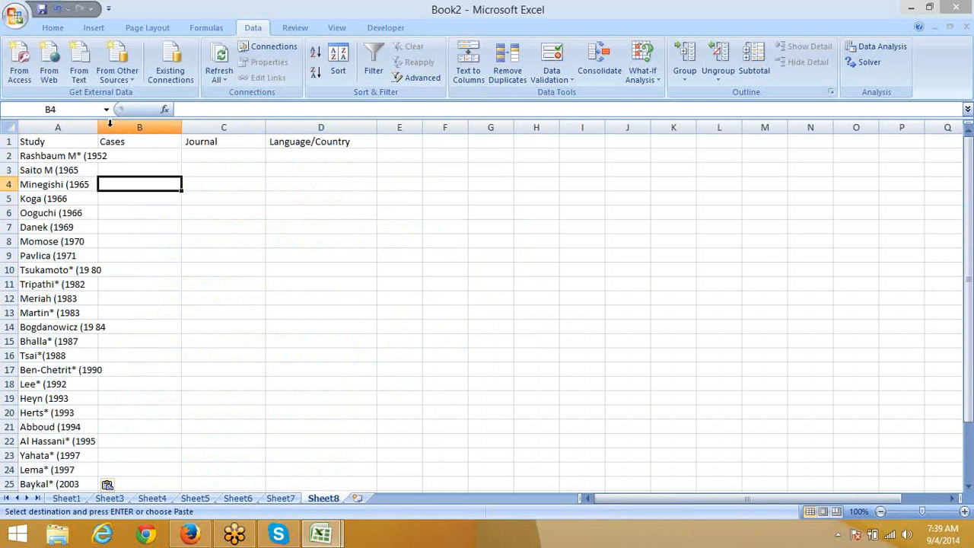
drag(99, 121, 115, 122)
Step: Enter =A2&")" in B2 and fill it down through B30
click(129, 157)
text(=)
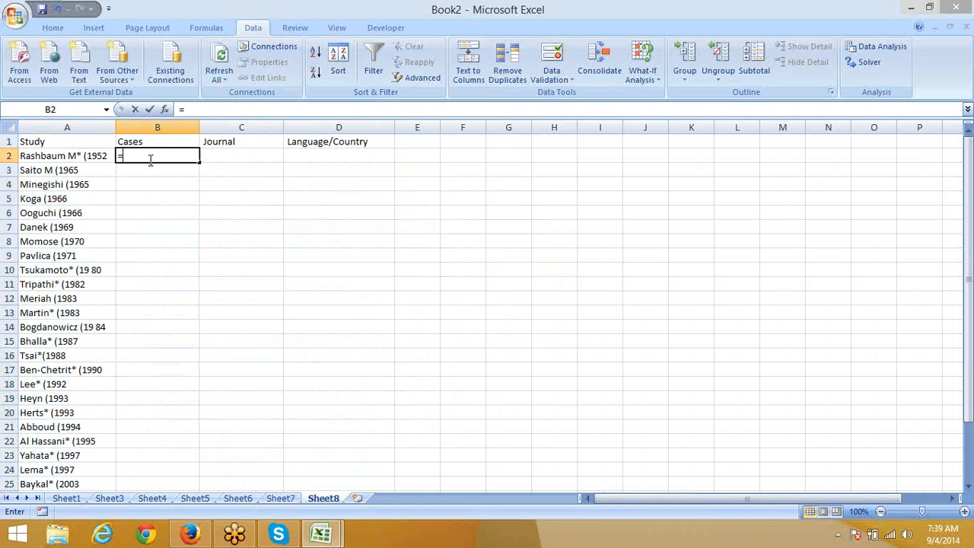
key(Left)
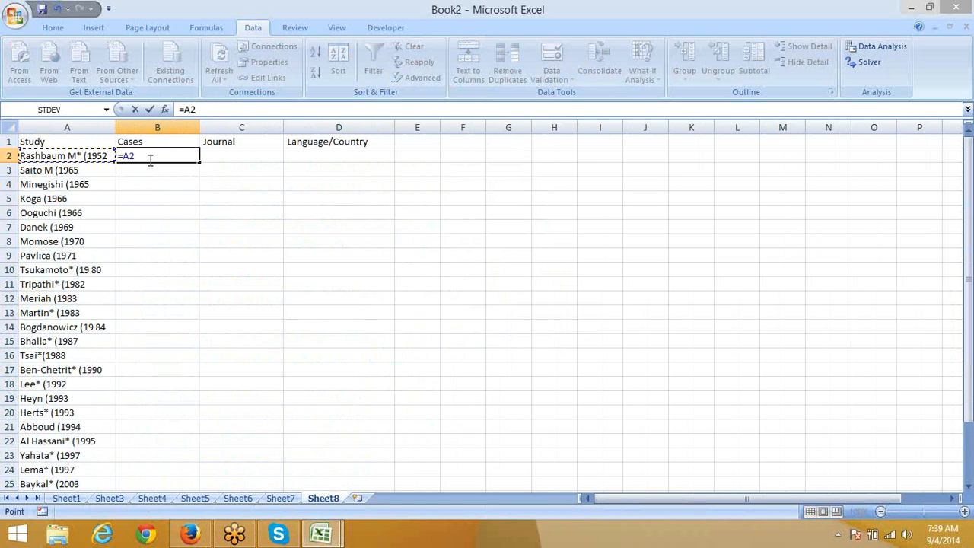
text(&")")
key(Return)
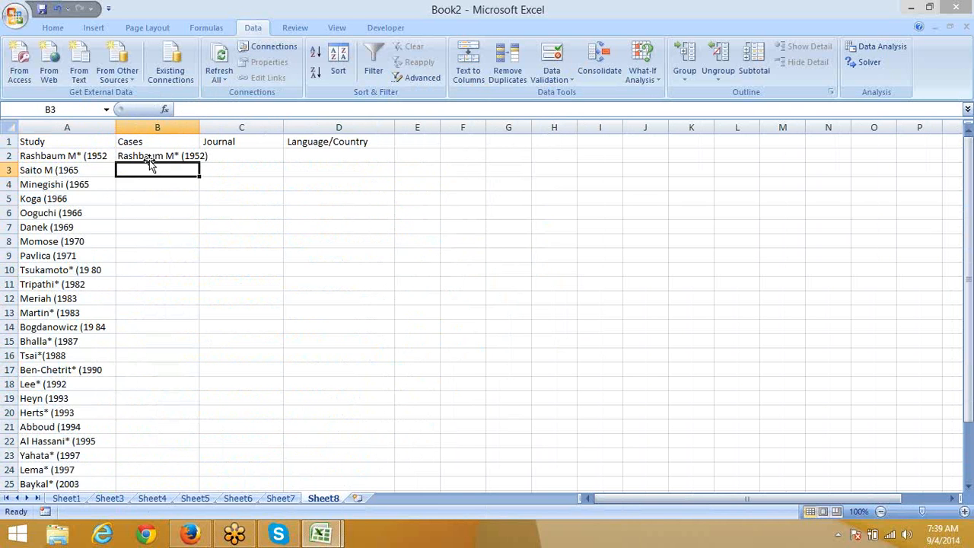
key(Left)
key(ctrl+Down)
key(Right)
key(ctrl+shift+Up)
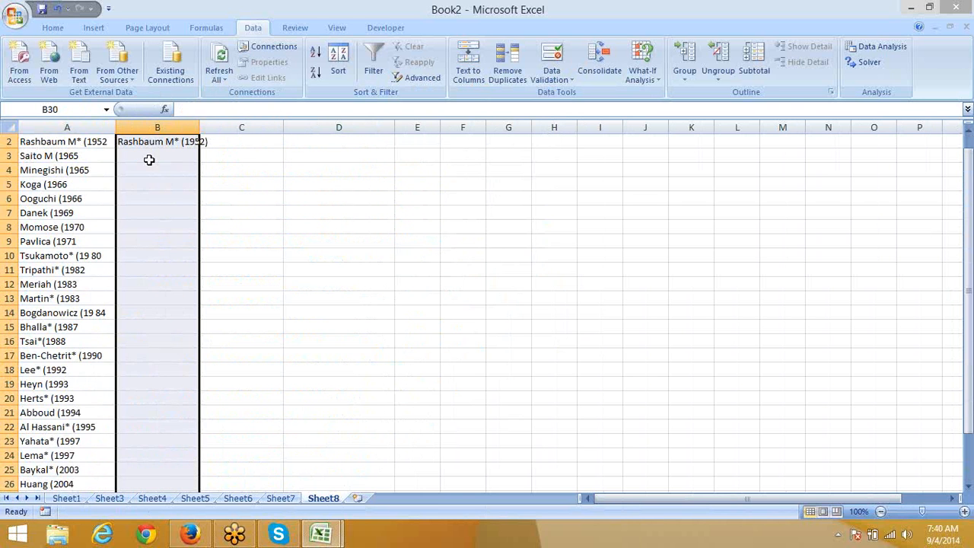
key(ctrl+d)
key(Return)
scroll(149, 159, down, 2)
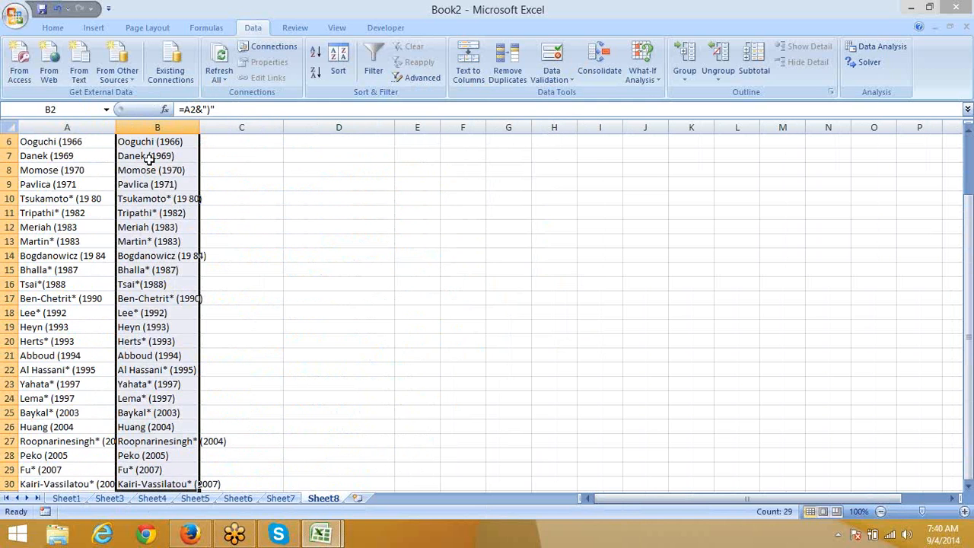
Step: Paste the formula results as values over A2 and clear the helper formulas in column B
key(ctrl+c)
key(ctrl+Home)
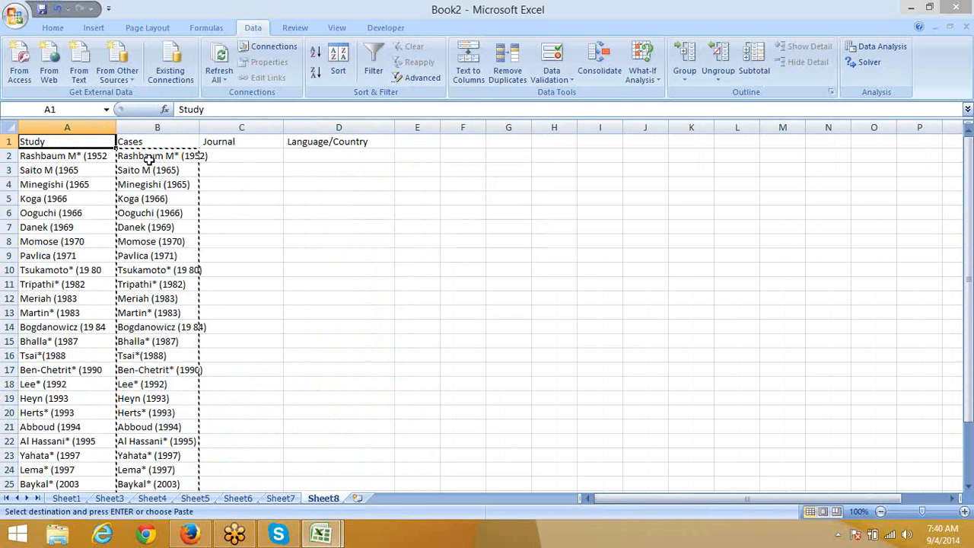
key(Down)
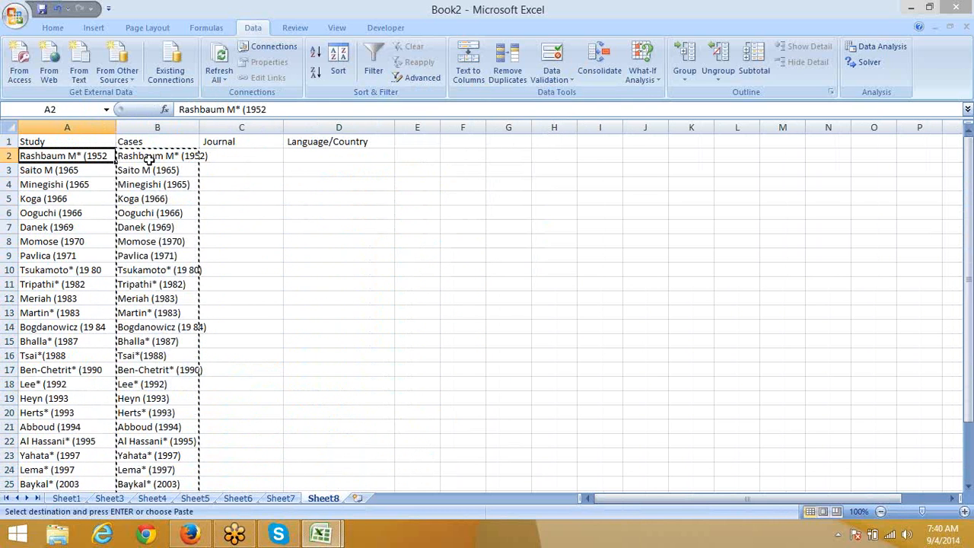
click(51, 28)
click(19, 74)
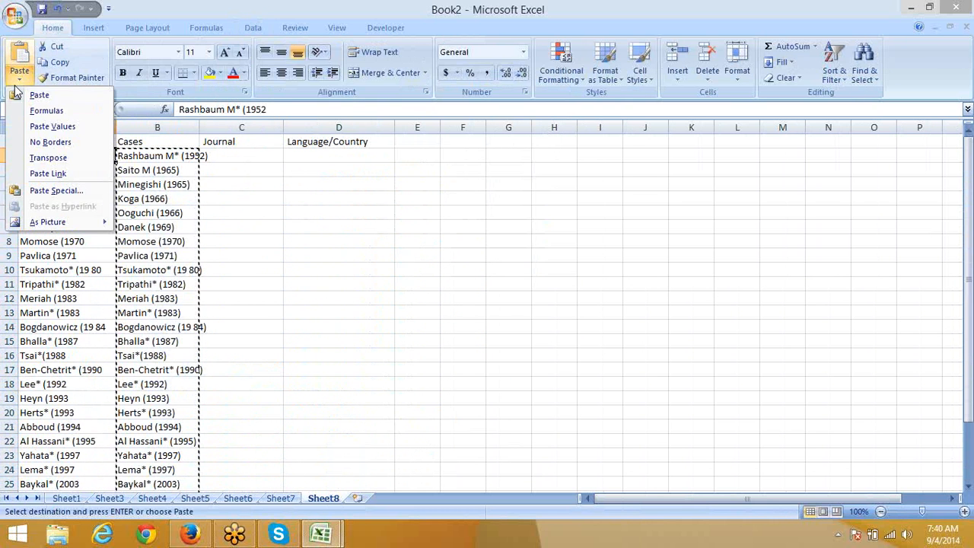
click(42, 126)
click(117, 156)
key(ctrl+shift+Down)
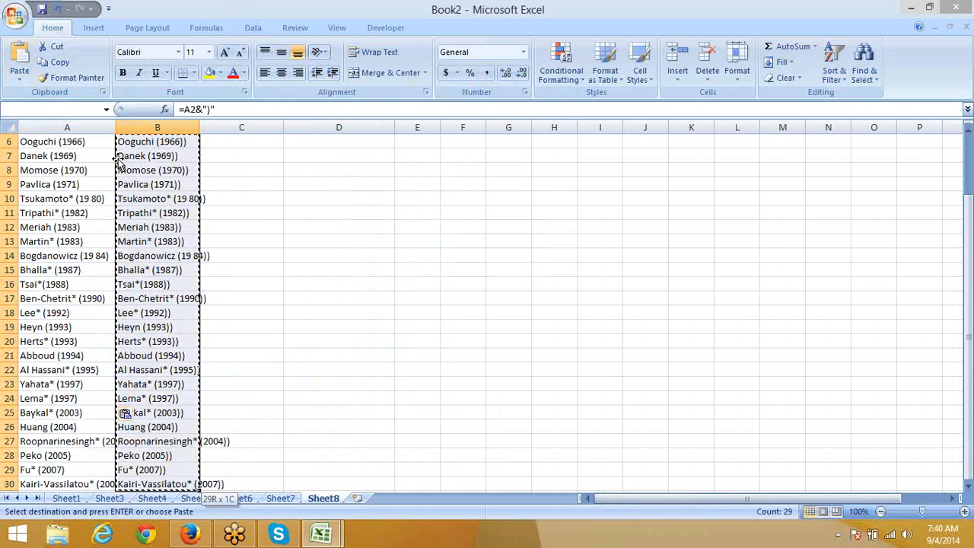
key(Delete)
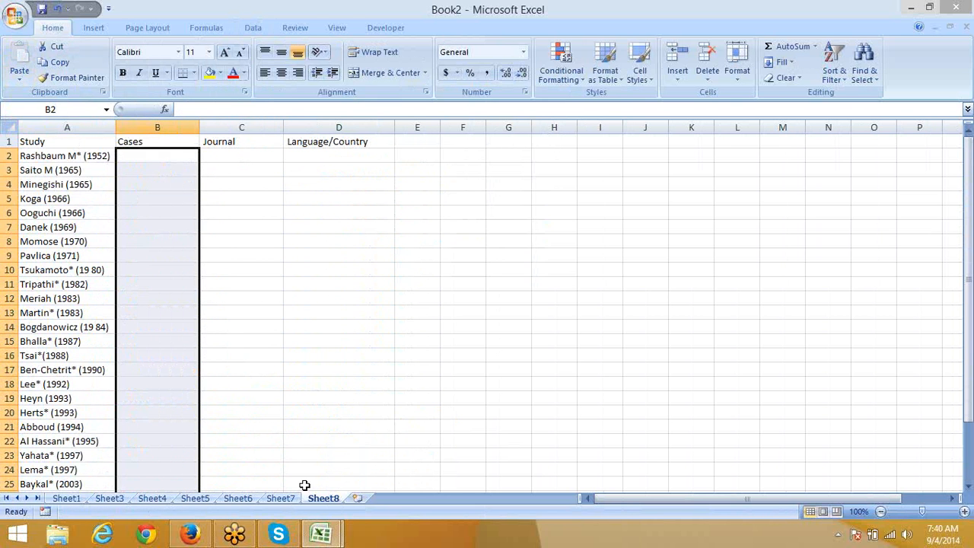
Step: On Sheet7, clear the transferred study names and copy the first two case entries from B2:B3
click(283, 499)
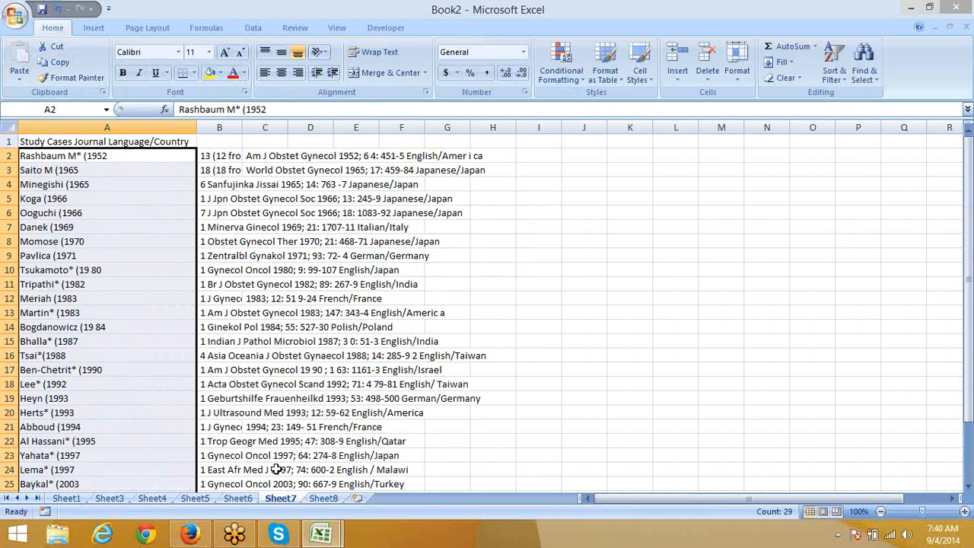
key(Delete)
key(Right)
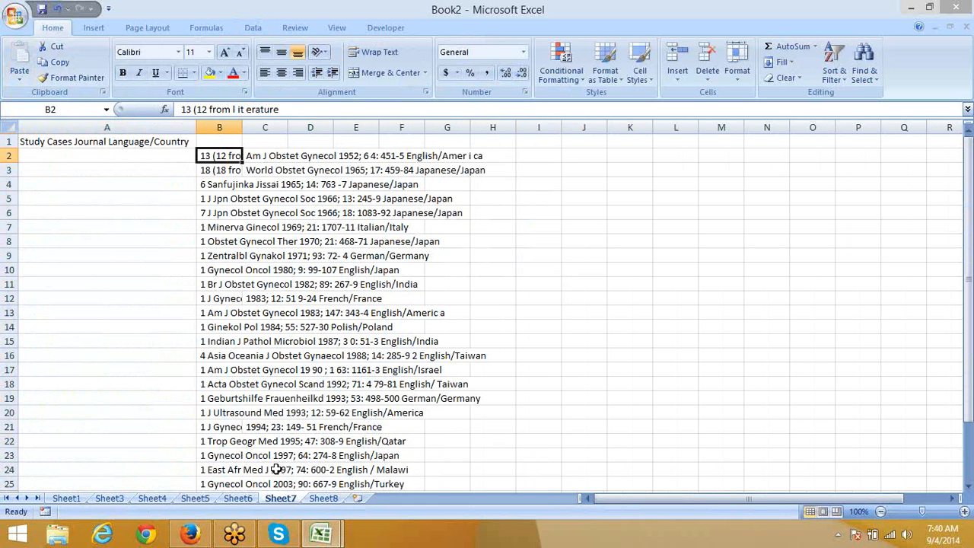
key(Right)
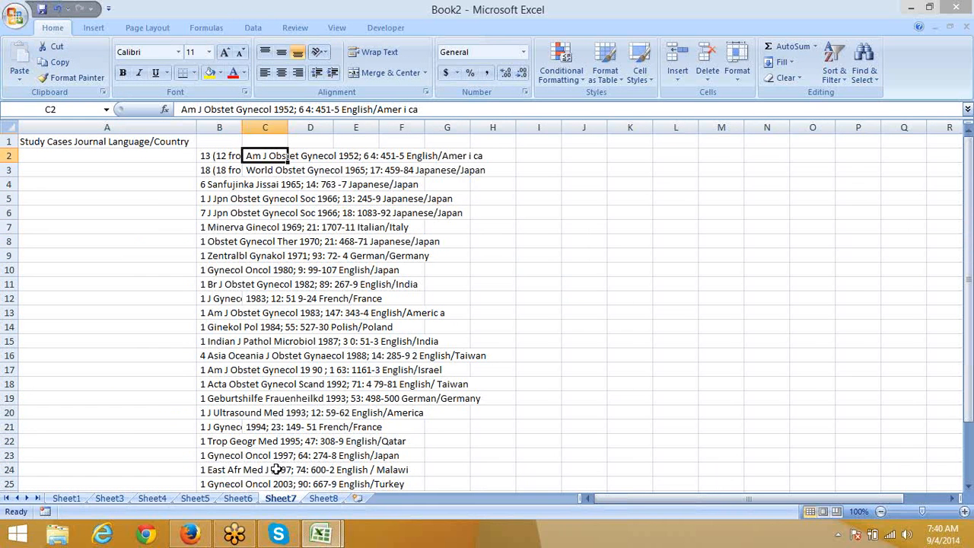
key(Left)
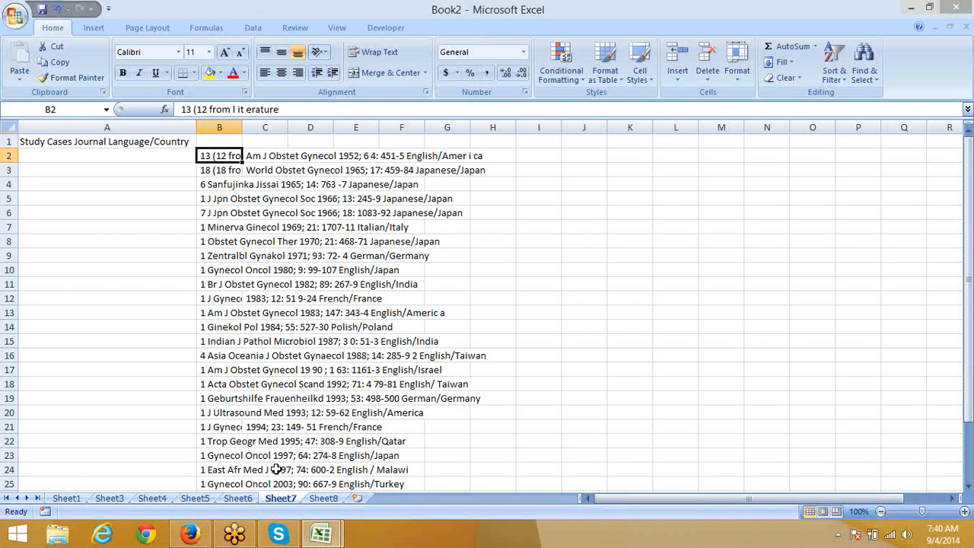
key(shift+Down)
key(ctrl+c)
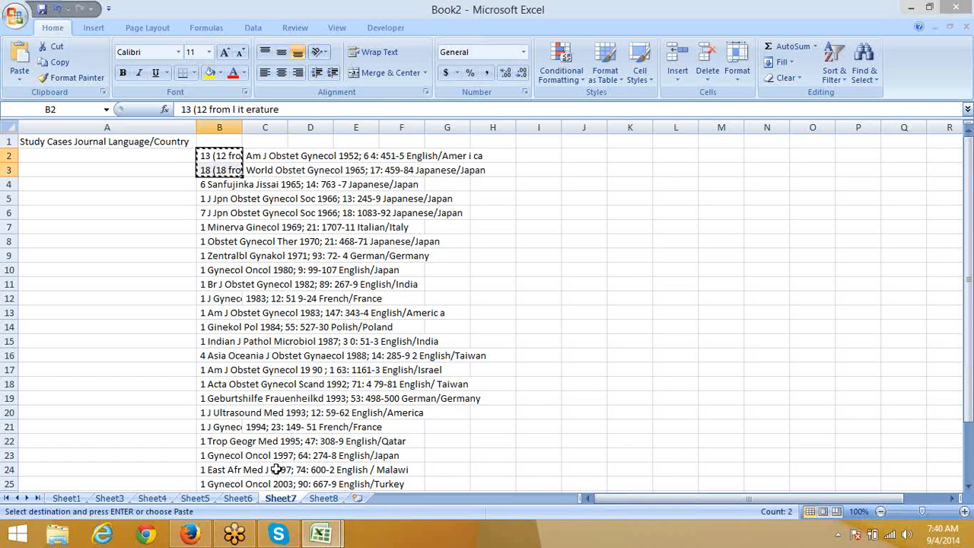
Step: Paste the two case entries under Cases on Sheet8, starting at B2
key(alt+Tab)
key(alt+Tab)
click(312, 499)
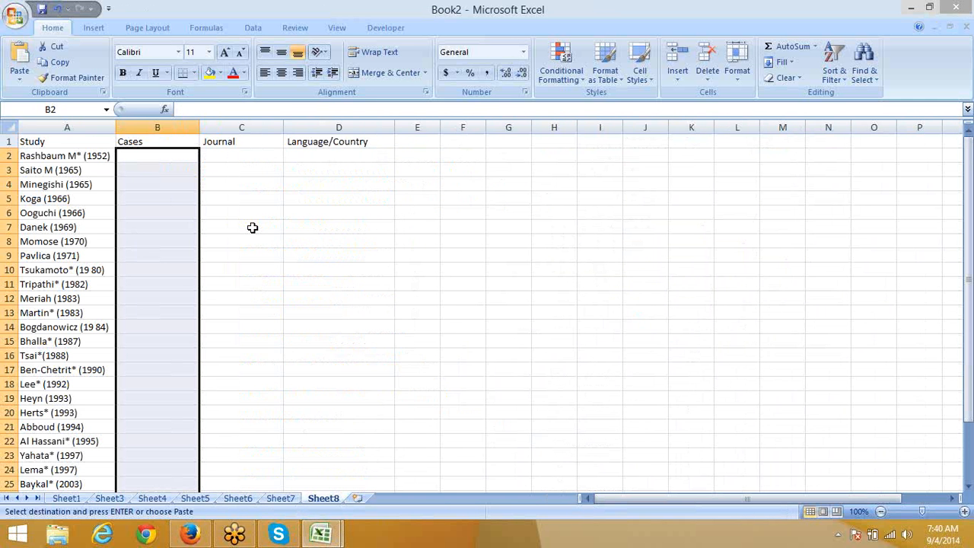
key(Up)
key(Down)
key(Return)
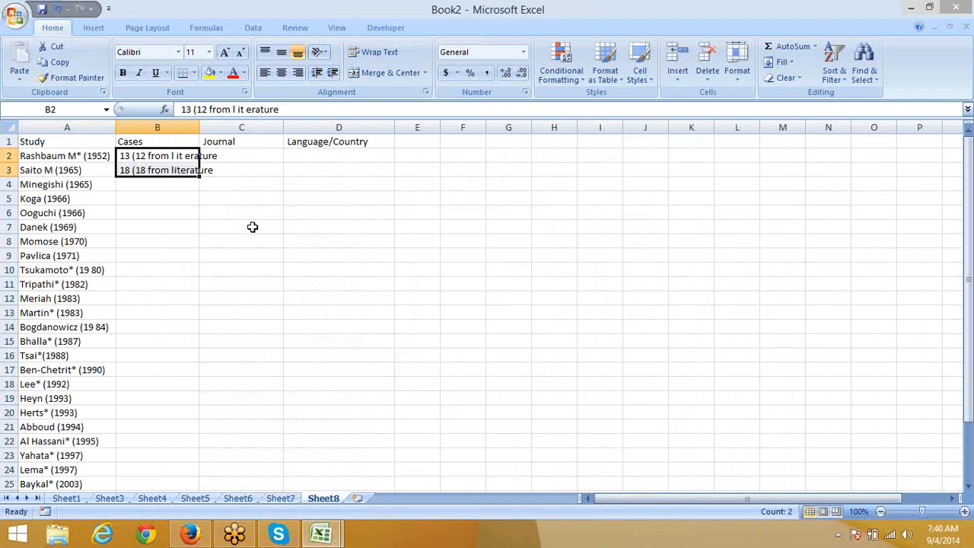
Step: Add a closing parenthesis ')' to the end of both pasted case entries
click(303, 108)
key(Return)
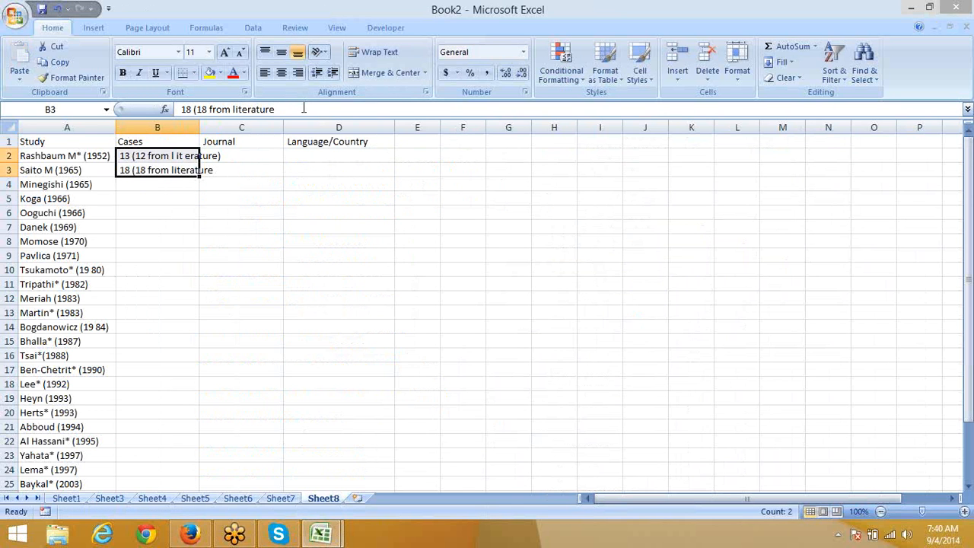
click(282, 110)
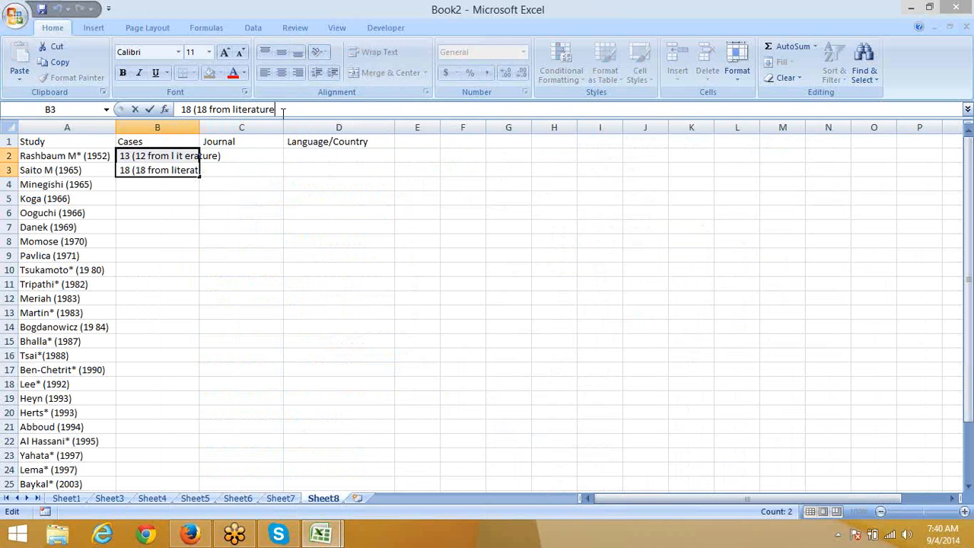
text())
key(Return)
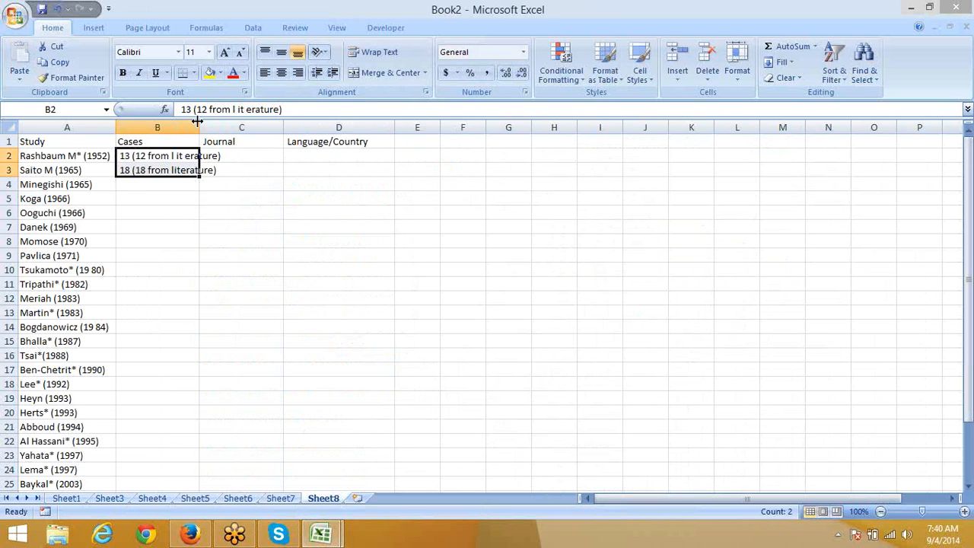
drag(200, 127, 226, 127)
click(268, 198)
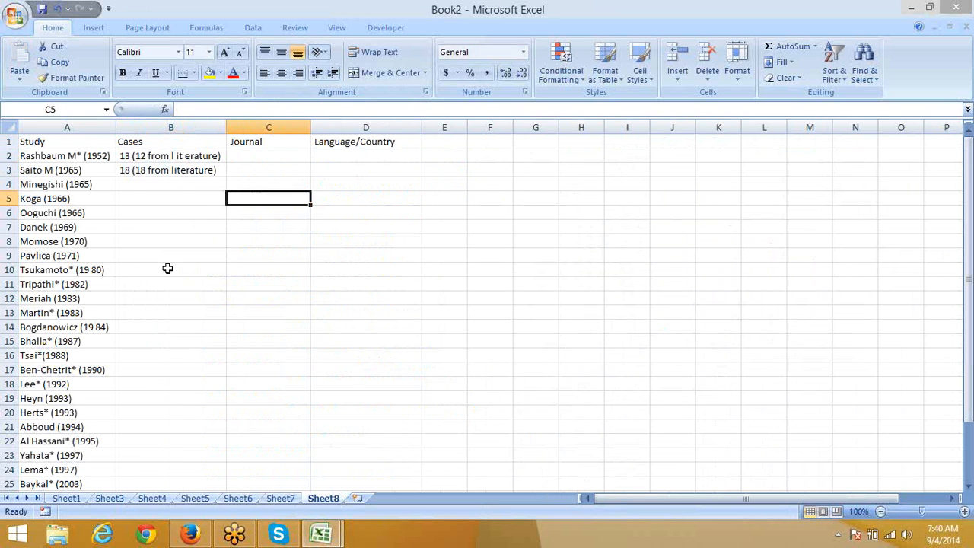
click(280, 499)
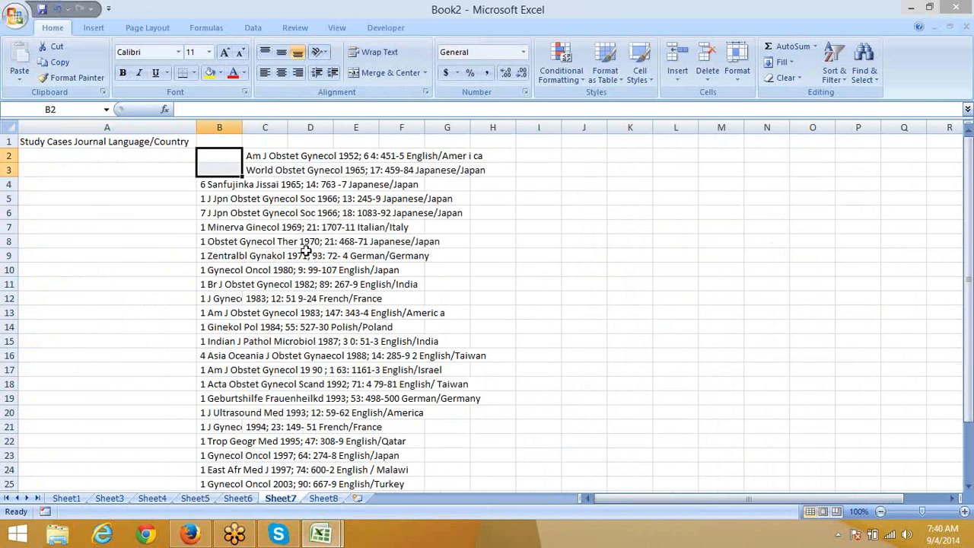
click(264, 160)
click(256, 172)
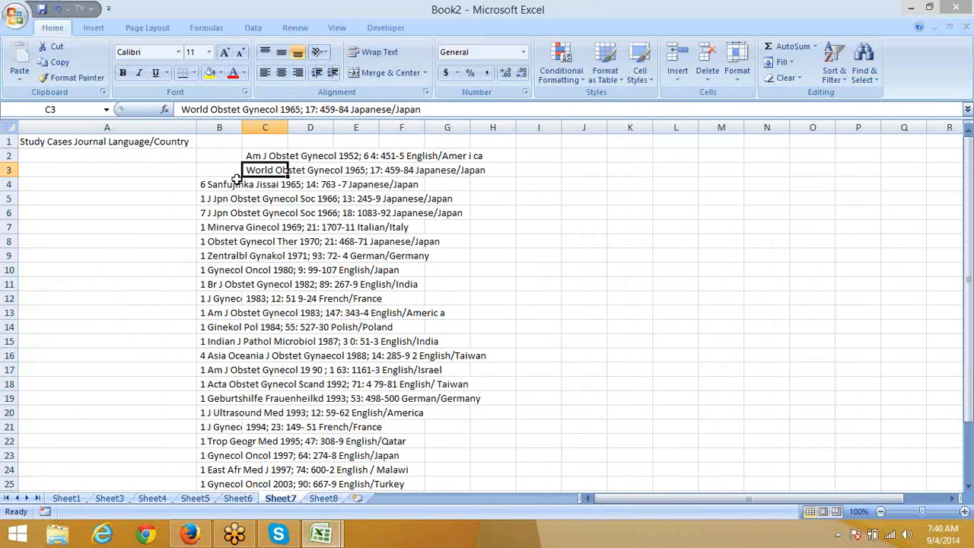
click(216, 187)
click(212, 224)
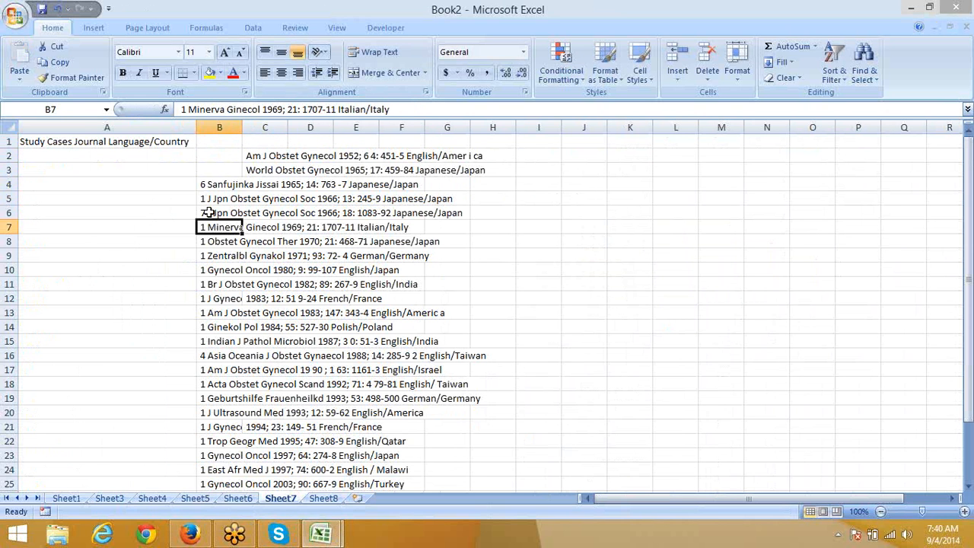
click(208, 187)
scroll(325, 199, down, 2)
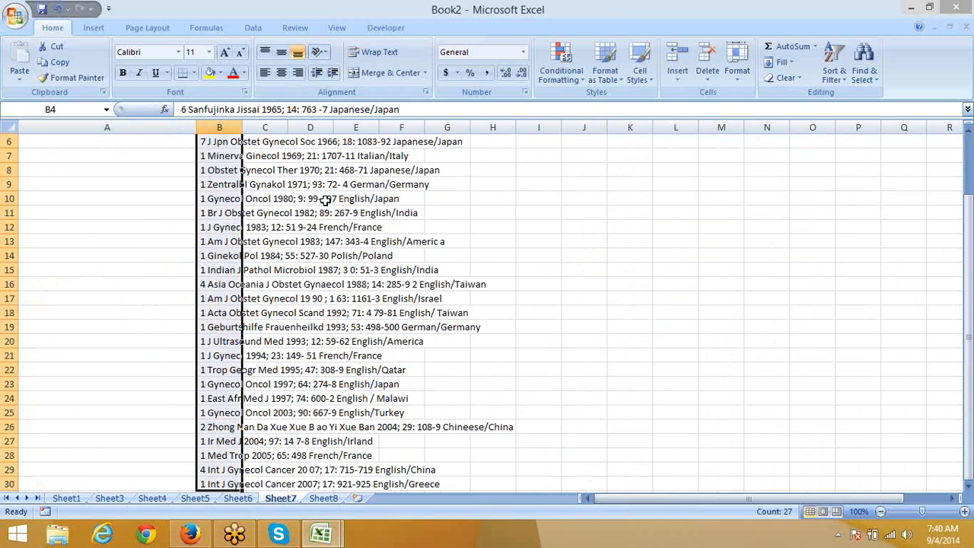
key(Up)
key(alt+Tab)
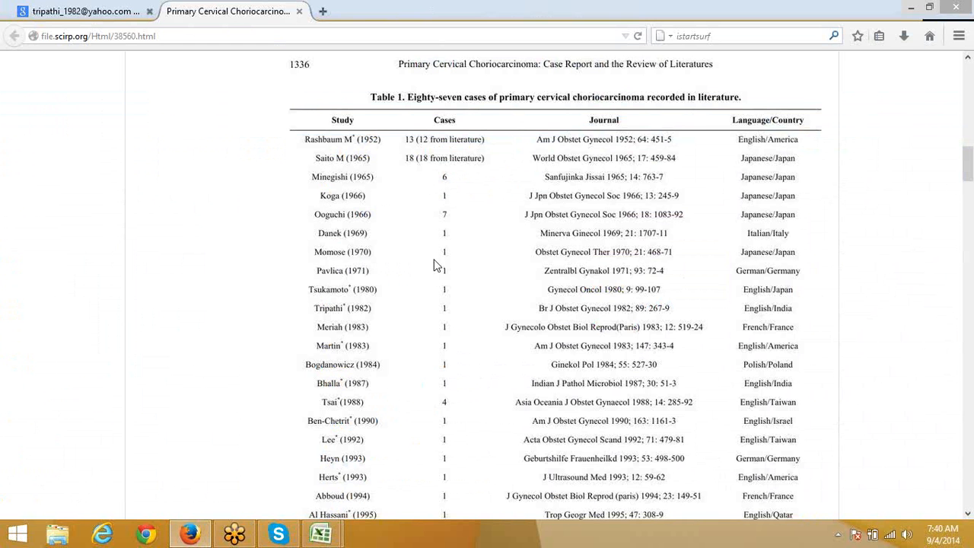
scroll(439, 268, down, 5)
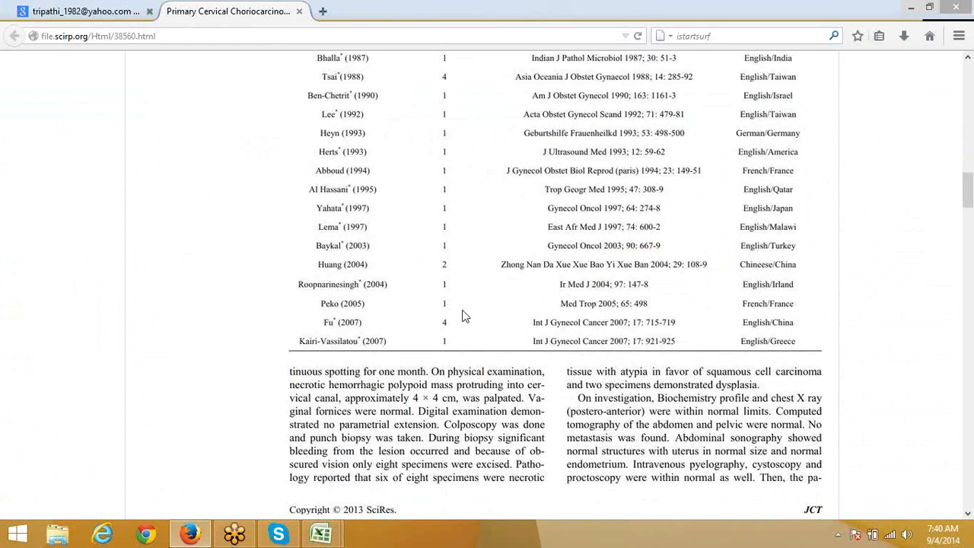
key(alt+Tab)
click(202, 170)
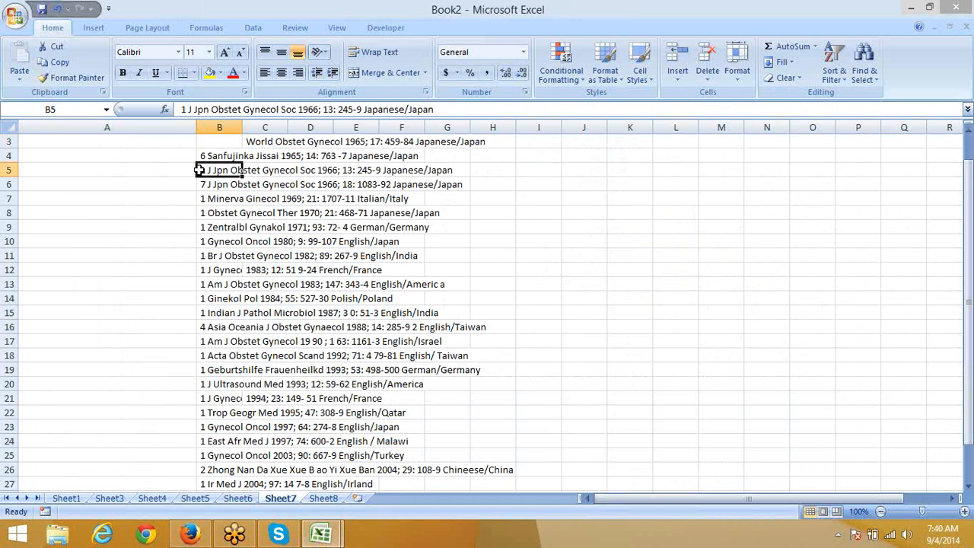
Step: Move the two offset entries in C2:D3 out to column I, starting at I2
click(251, 140)
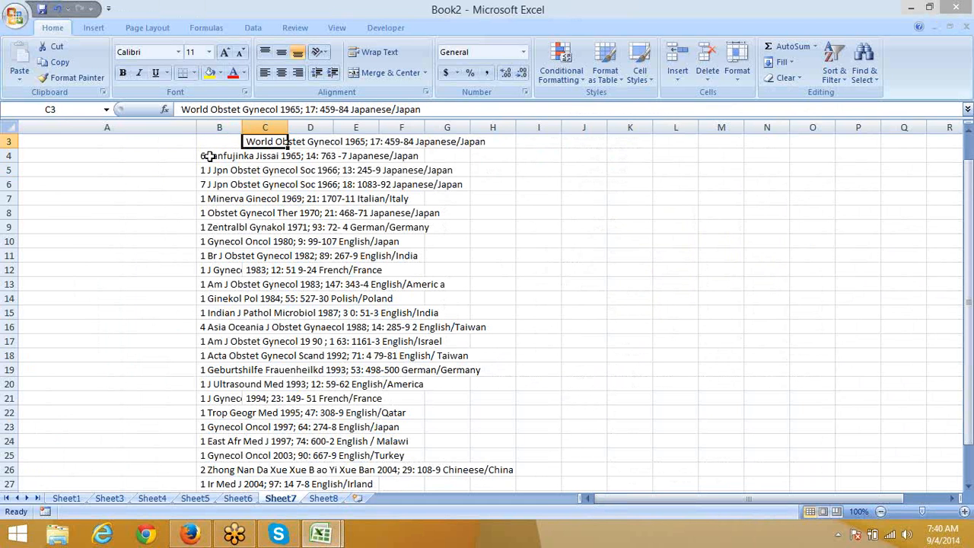
drag(209, 155, 232, 454)
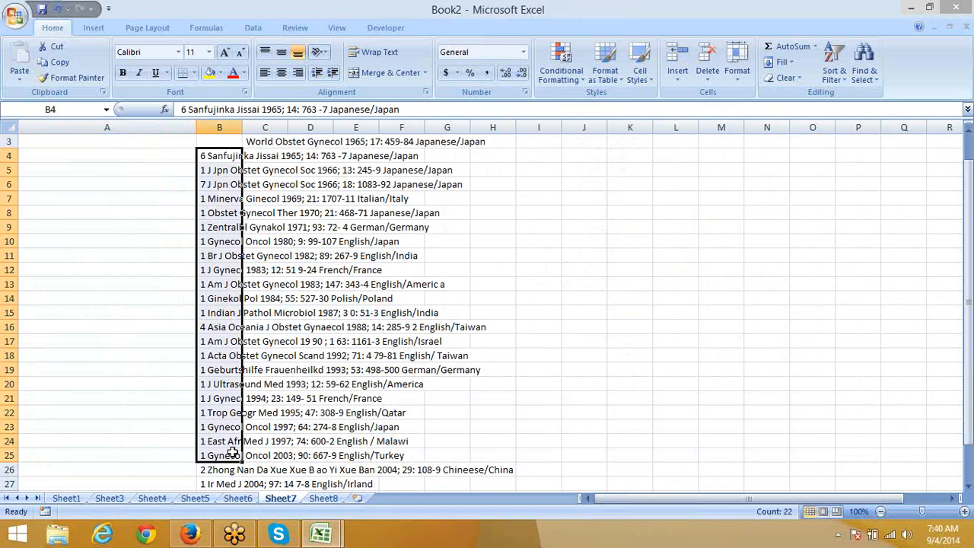
key(Up)
key(Down)
key(Up)
key(Up)
key(Down)
key(Up)
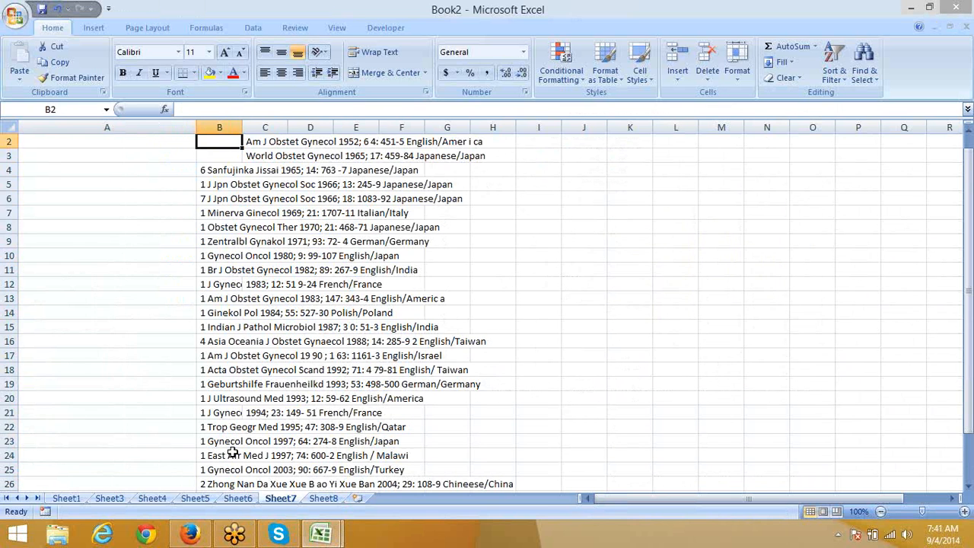
key(shift+Down)
key(shift+Down)
key(shift+Down)
key(shift+Down)
key(shift+Down)
key(shift+Down)
key(shift+Down)
key(shift+Down)
key(shift+Down)
key(shift+Down)
key(shift+Down)
key(shift+Down)
key(shift+Down)
key(shift+Down)
key(shift+Down)
key(shift+Down)
key(shift+Down)
key(shift+Down)
key(shift+Down)
key(shift+Down)
key(Up)
key(Right)
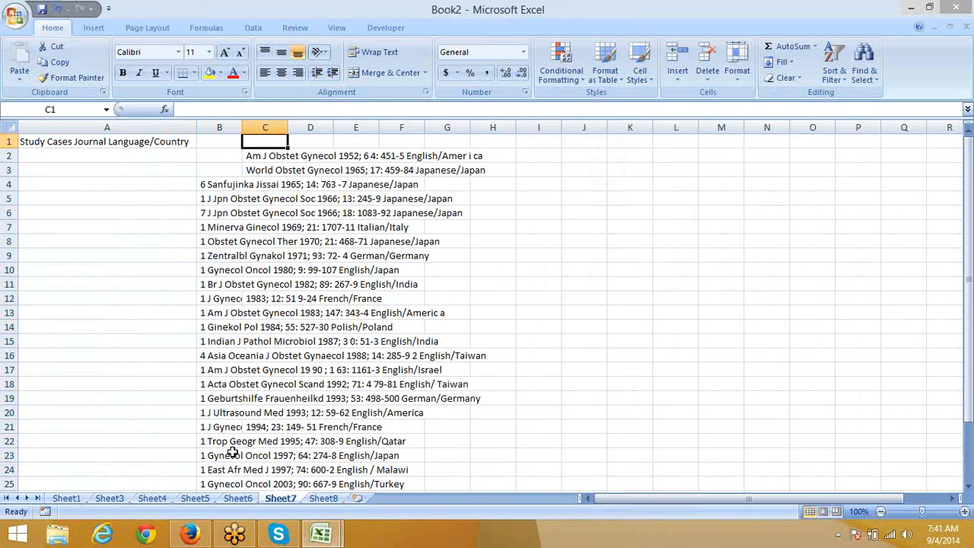
key(Down)
key(shift+Right)
key(shift+Down)
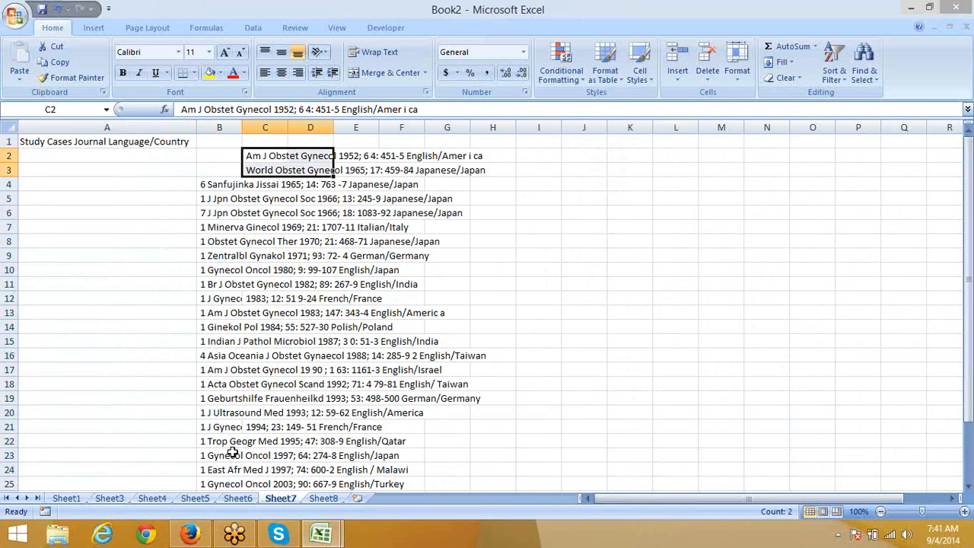
key(ctrl+c)
key(Right)
key(Right)
key(Right)
key(Right)
key(Right)
key(Right)
key(ctrl+v)
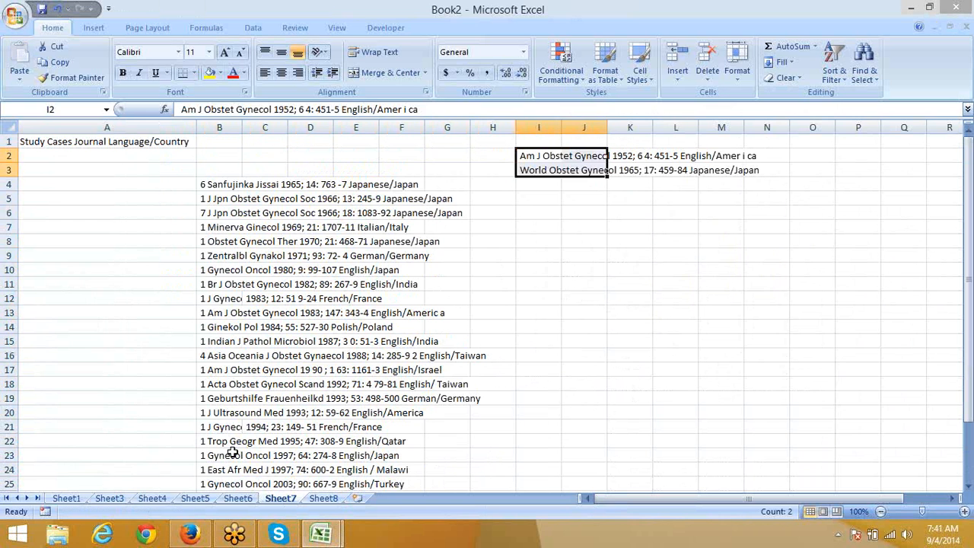
Step: Cut the column B entries from B4 down and paste them into column A from A2
key(Left)
key(Left)
key(Left)
key(Left)
key(Left)
key(Left)
key(Left)
key(Down)
key(Down)
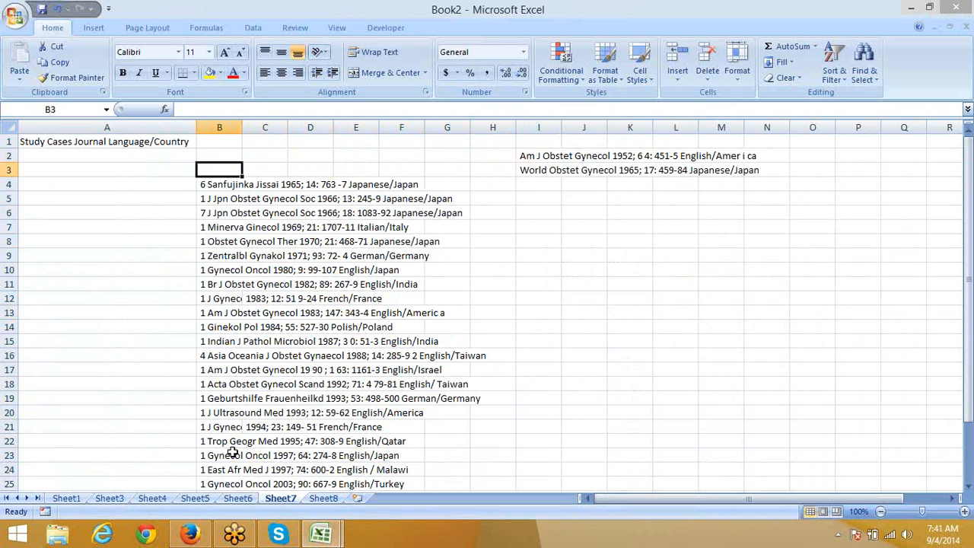
key(ctrl+shift+Down)
key(ctrl+x)
key(Up)
key(Up)
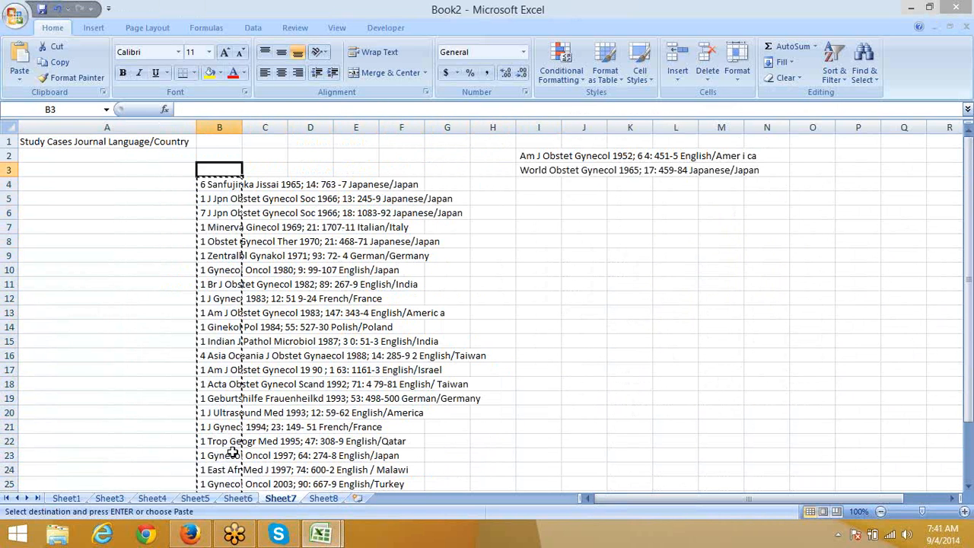
key(Left)
key(ctrl+v)
key(Down)
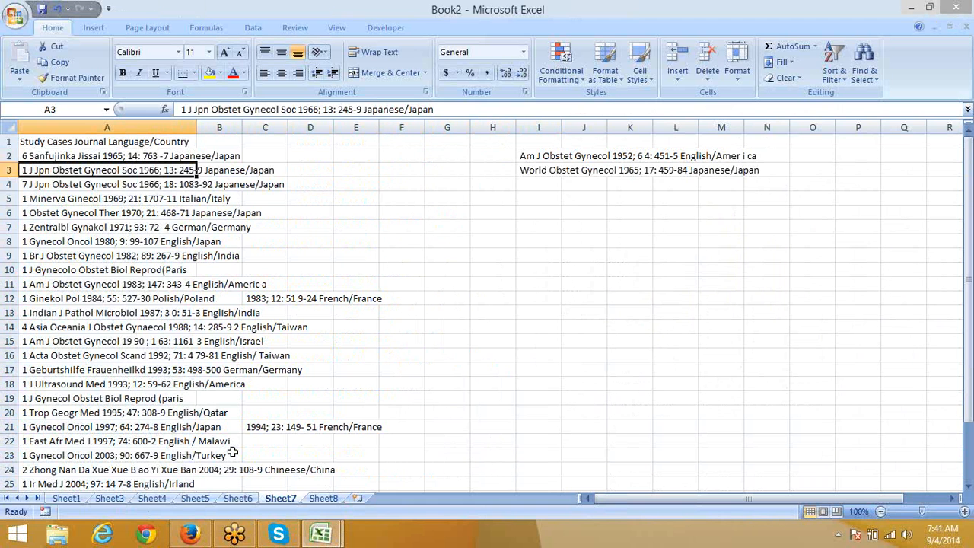
key(Up)
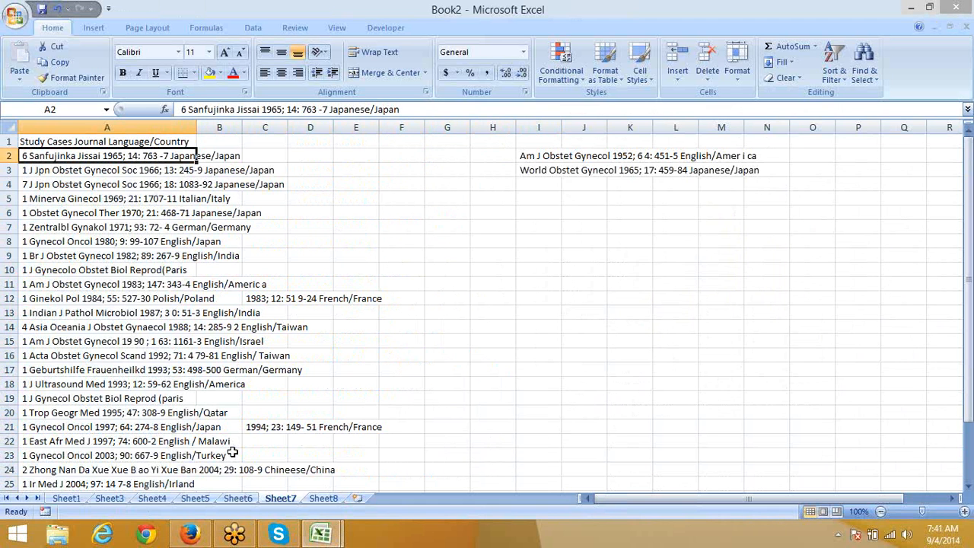
click(185, 109)
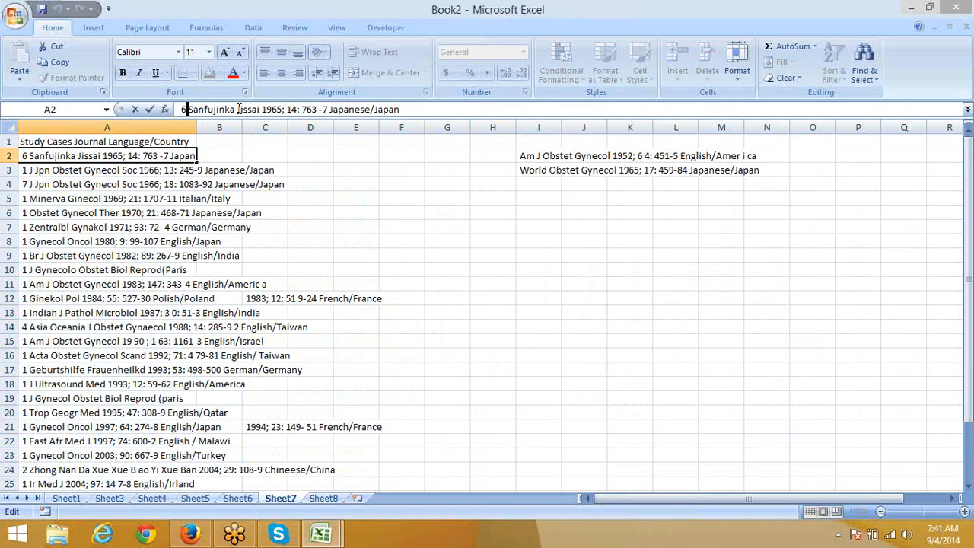
click(402, 214)
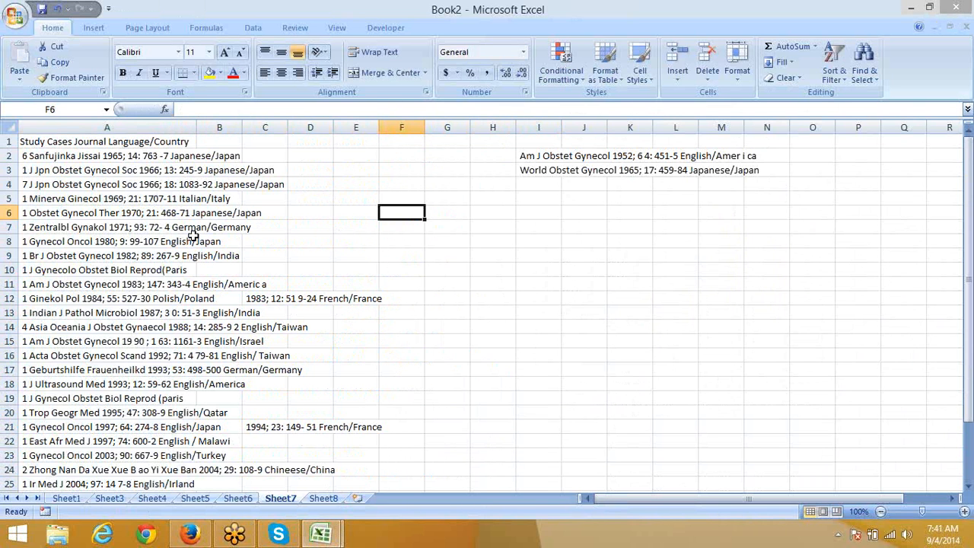
click(44, 157)
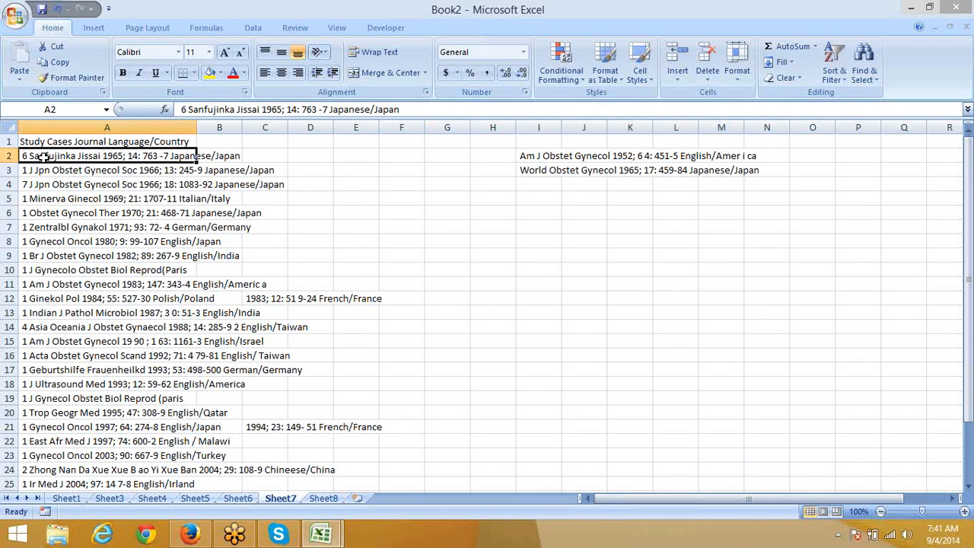
click(186, 110)
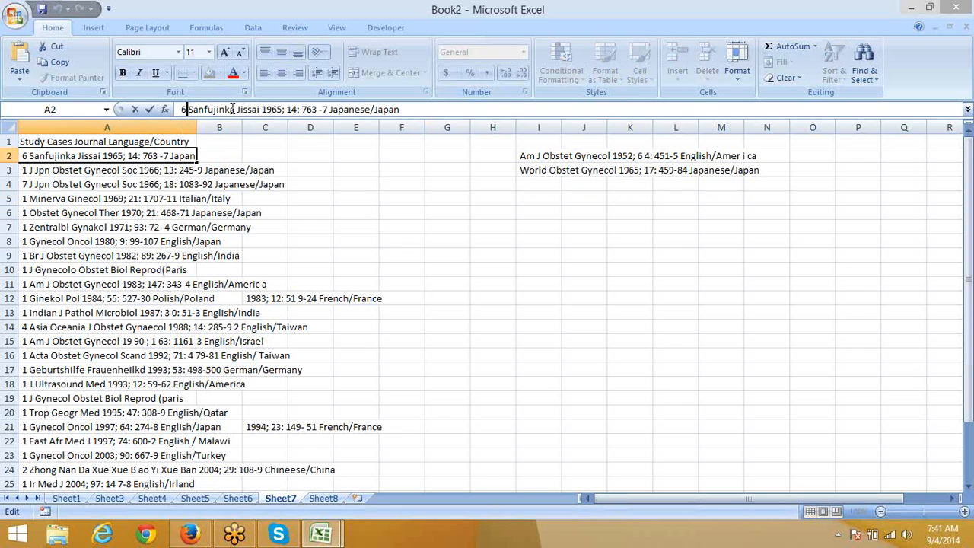
click(407, 183)
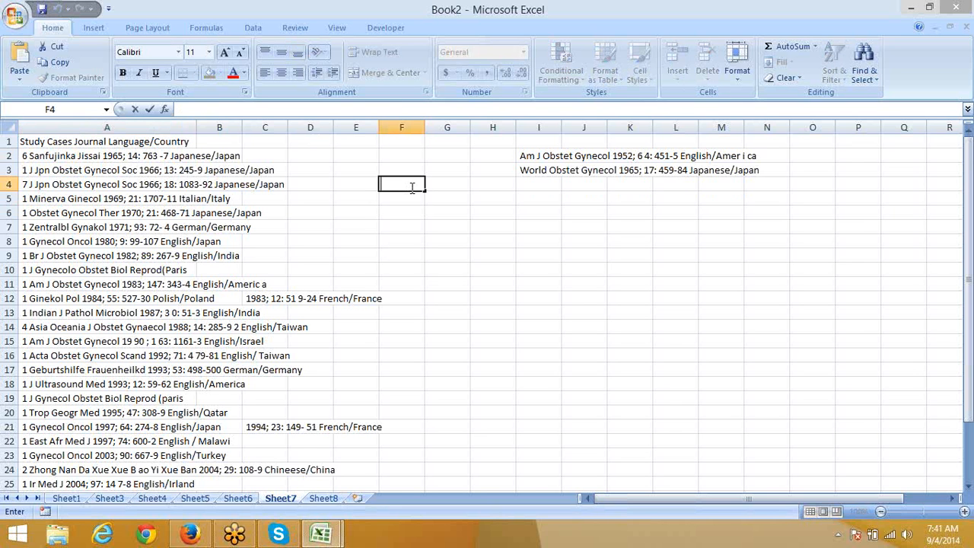
key(Down)
key(Right)
key(Up)
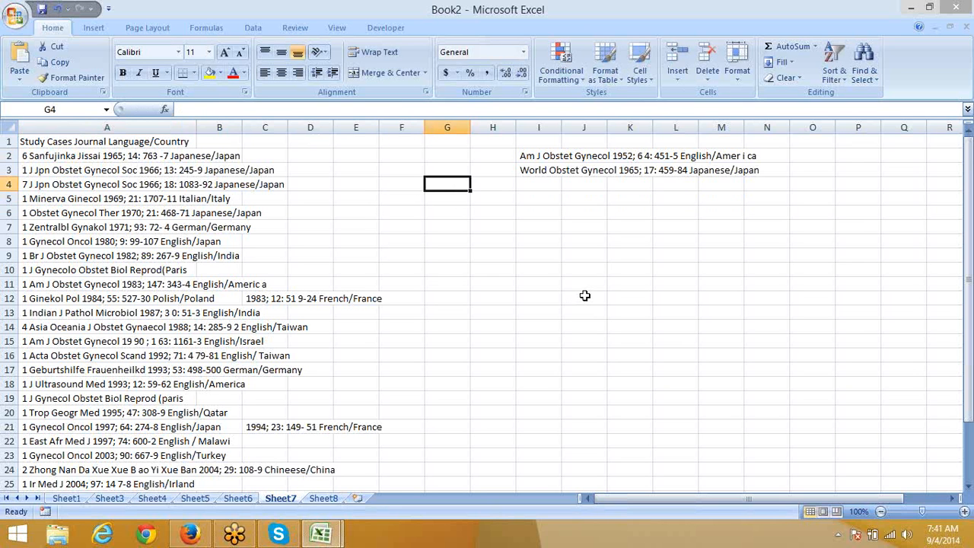
key(F2)
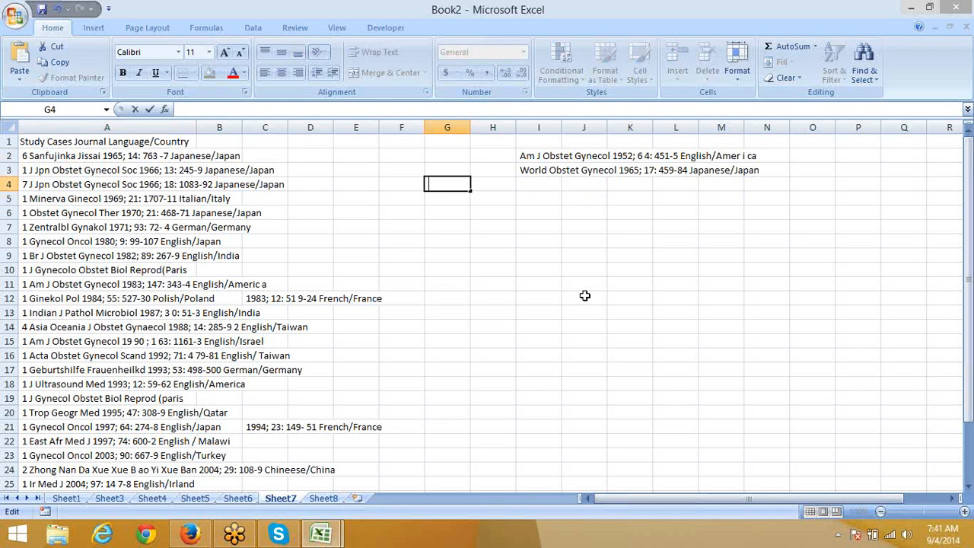
key(Return)
key(Left)
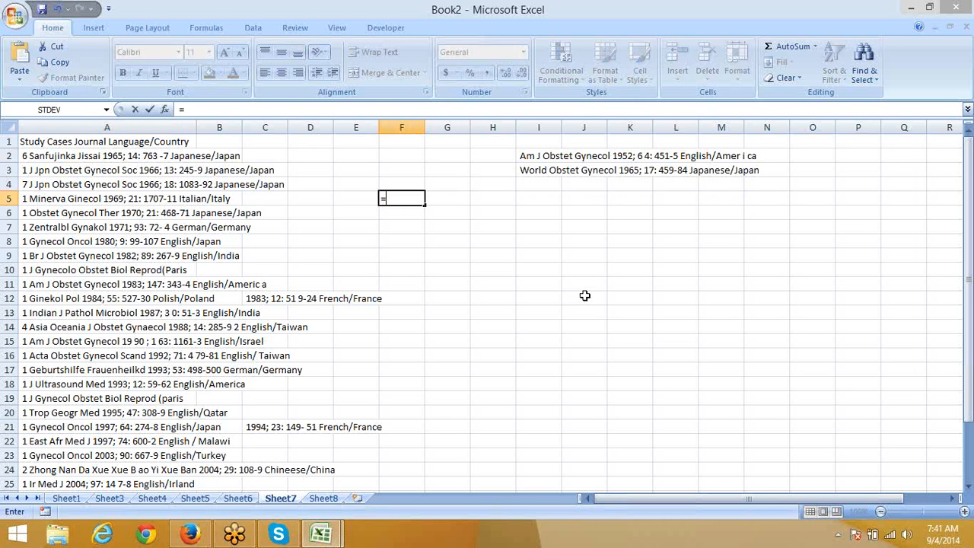
text(=F4=G4)
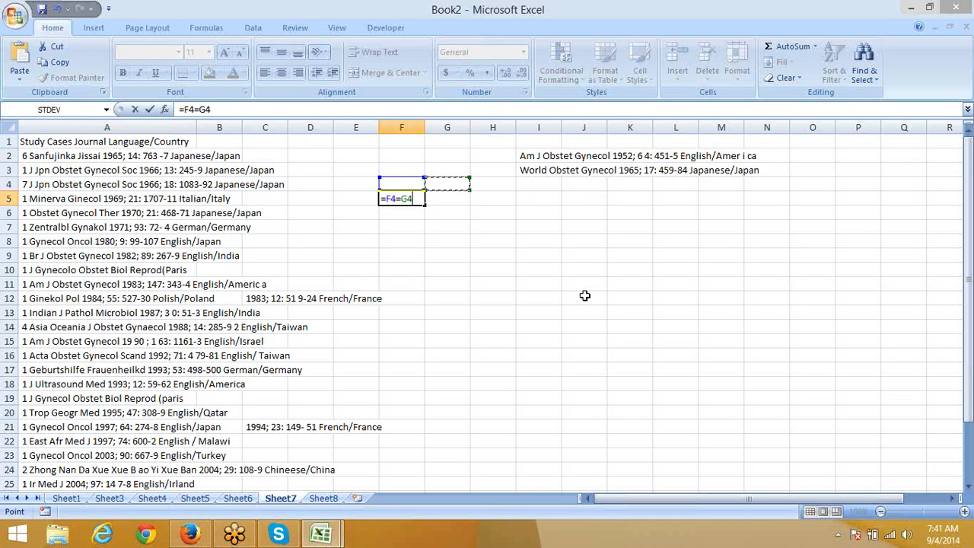
key(Return)
key(Up)
key(Up)
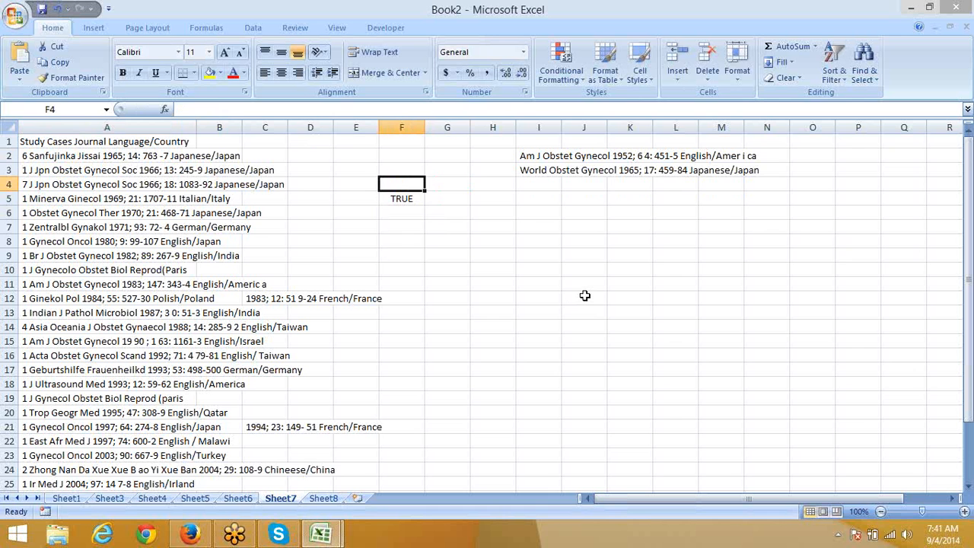
key(shift+Right)
key(shift+Down)
key(Delete)
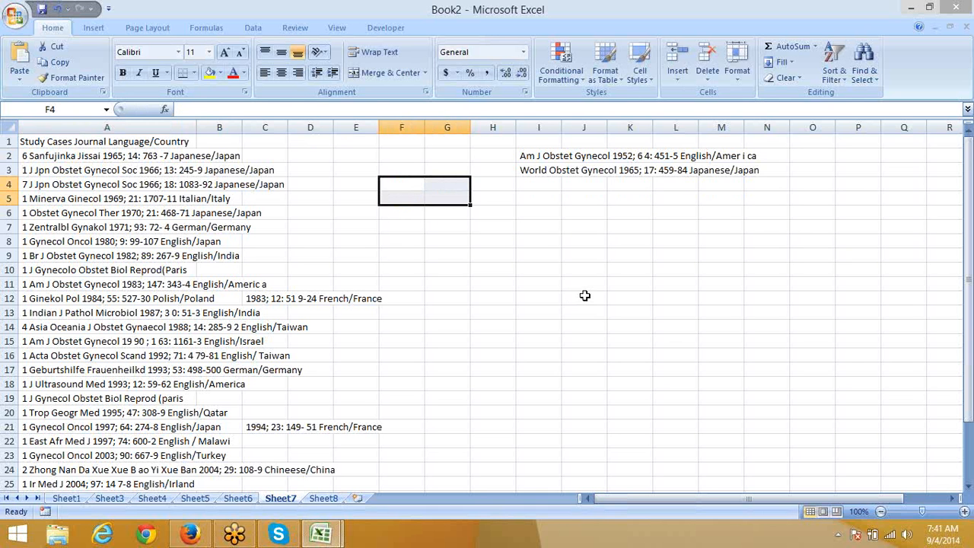
click(24, 152)
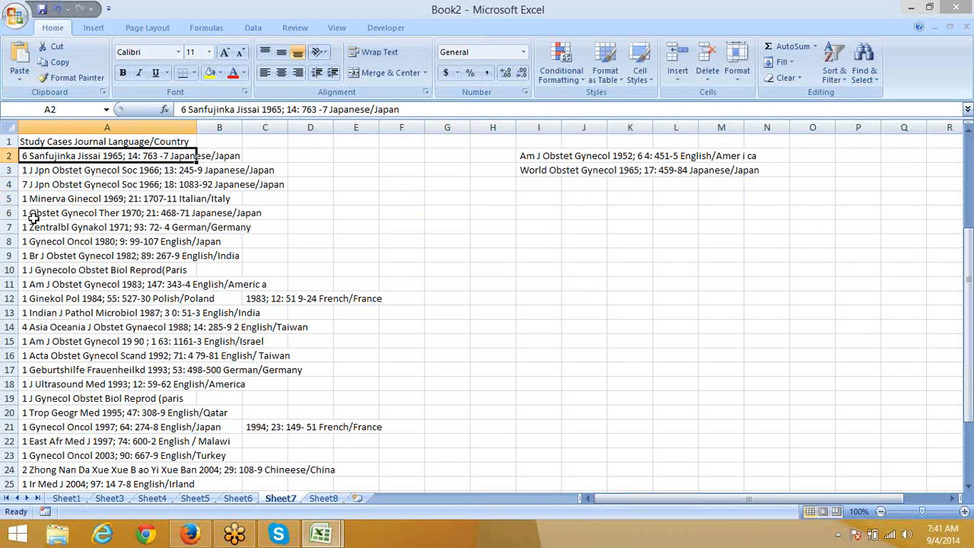
scroll(32, 219, down, 3)
shift+click(32, 395)
scroll(31, 394, up, 3)
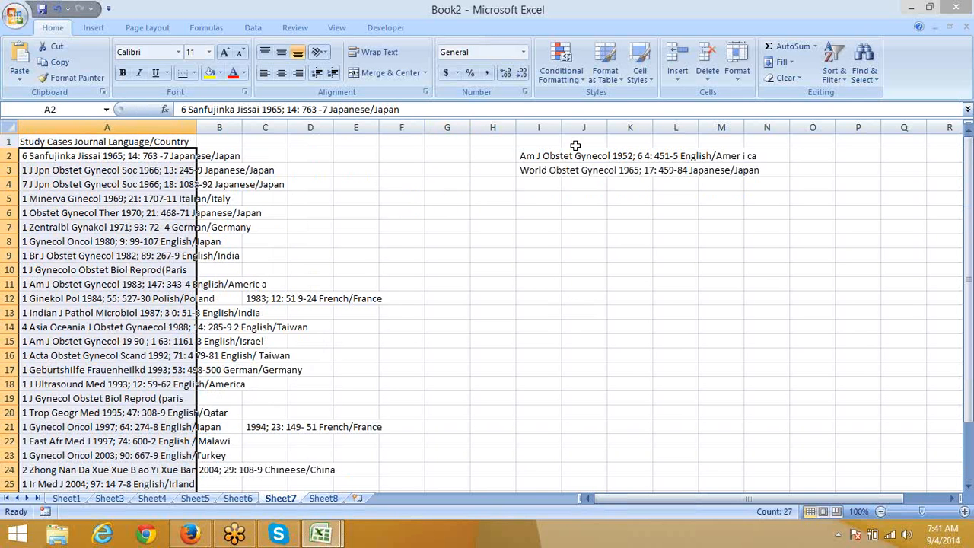
click(254, 28)
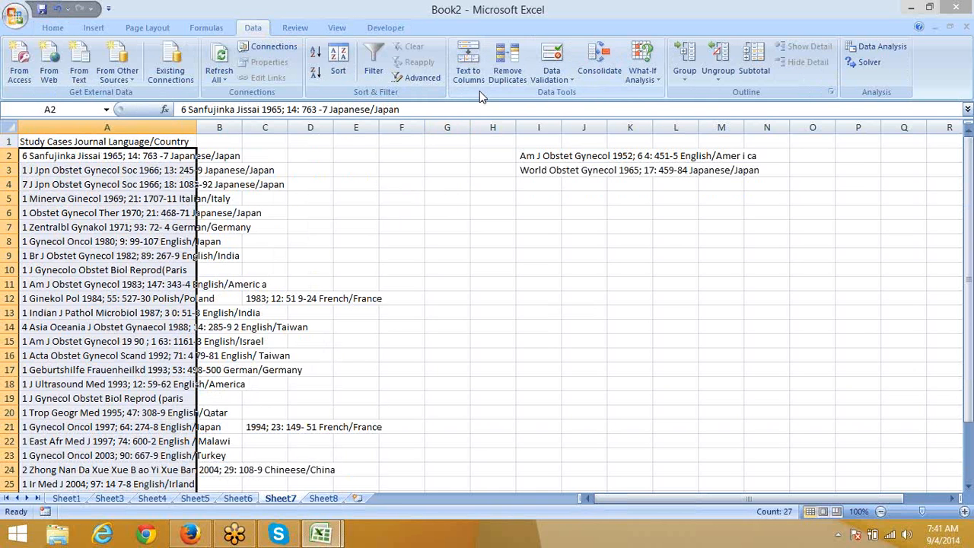
click(469, 71)
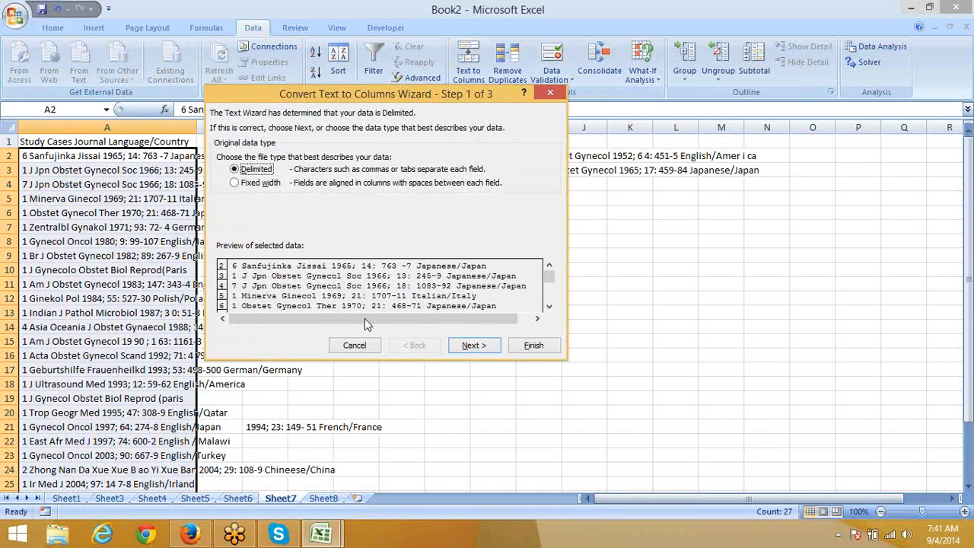
click(466, 347)
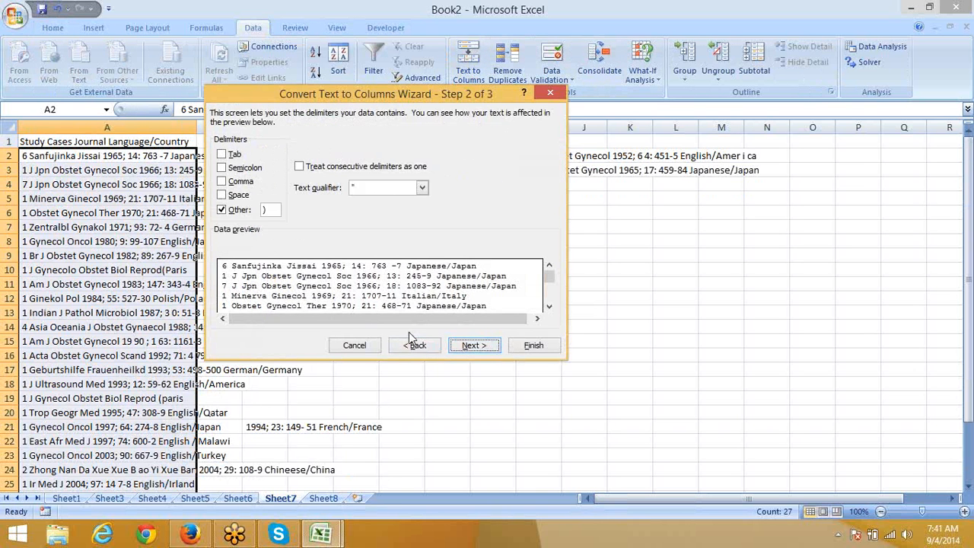
click(266, 209)
click(226, 212)
click(545, 91)
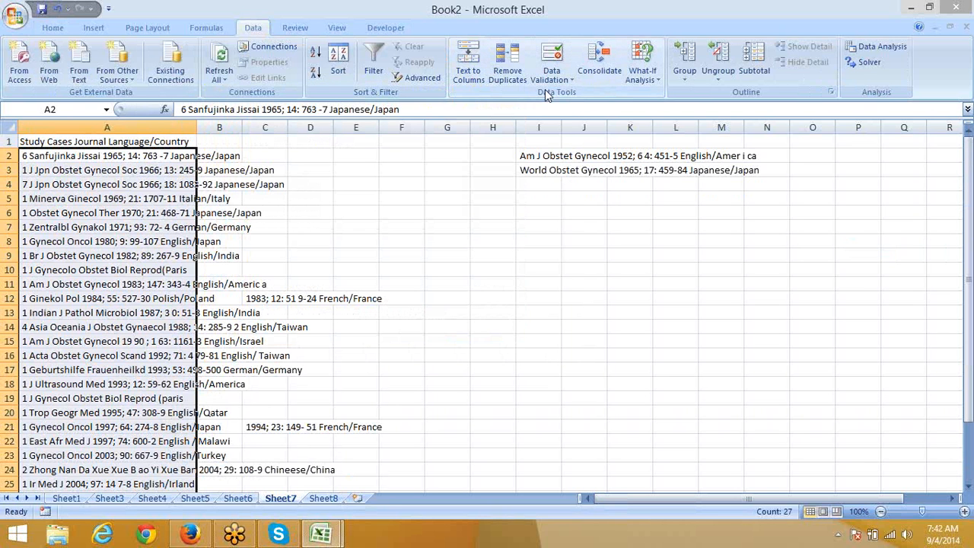
Step: Launch Notepad, type 'Study<Tab>Cases', select that line, and switch back to Excel
key(super+r)
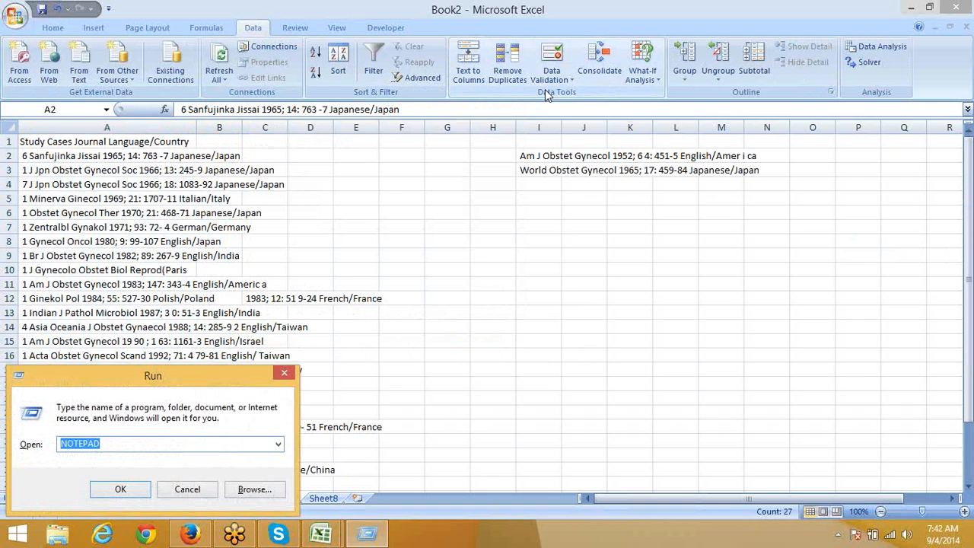
key(Return)
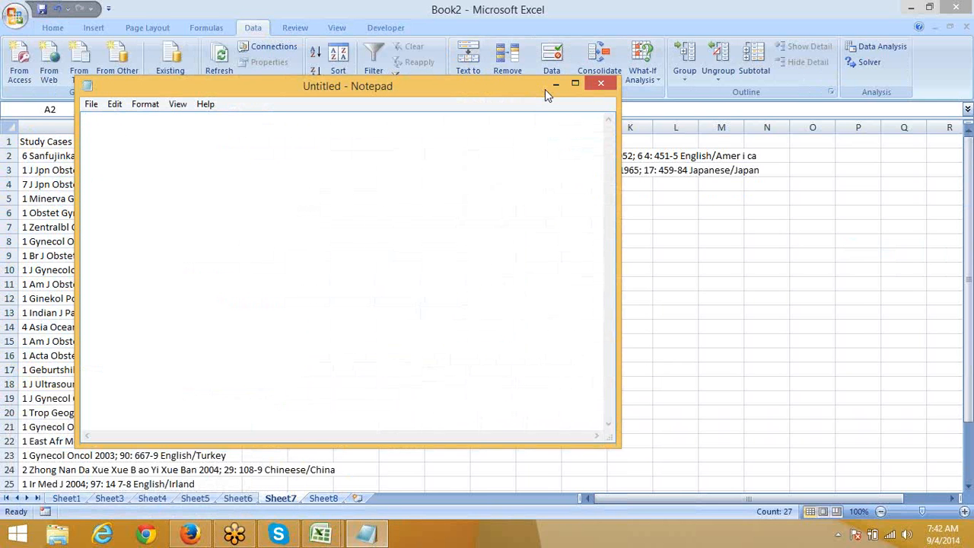
text(Na)
key(BackSpace)
key(BackSpace)
key(BackSpace)
key(BackSpace)
key(BackSpace)
text(ses)
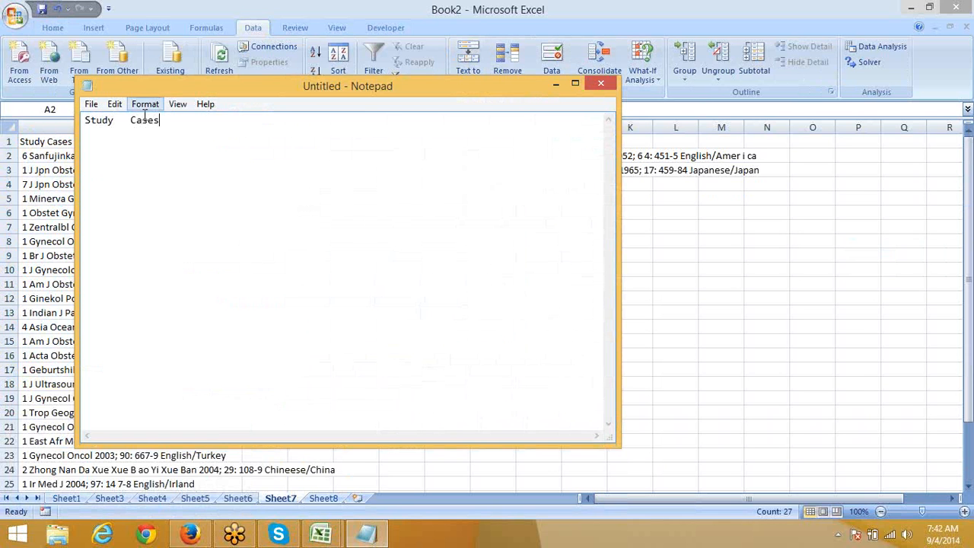
drag(167, 118, 3, 113)
key(ctrl+c)
click(641, 247)
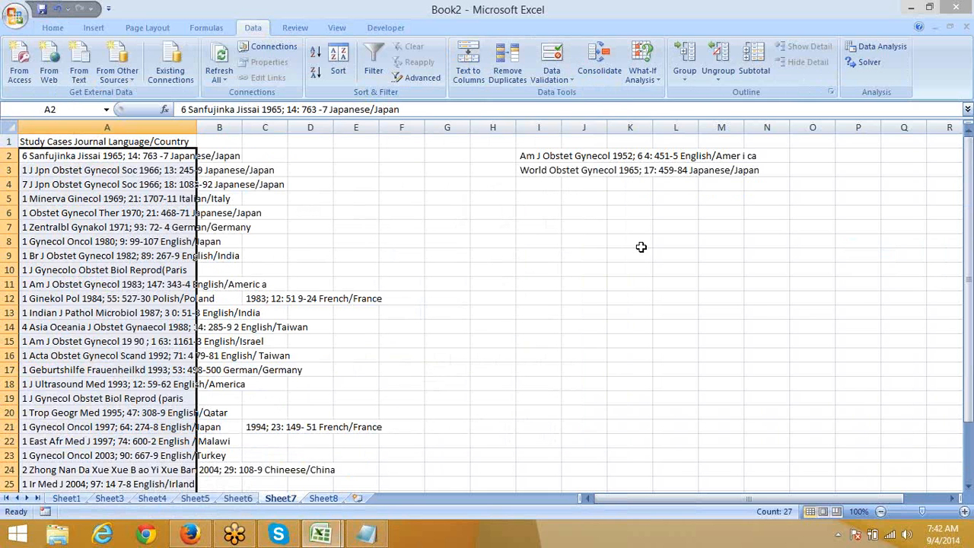
click(571, 217)
double_click(572, 215)
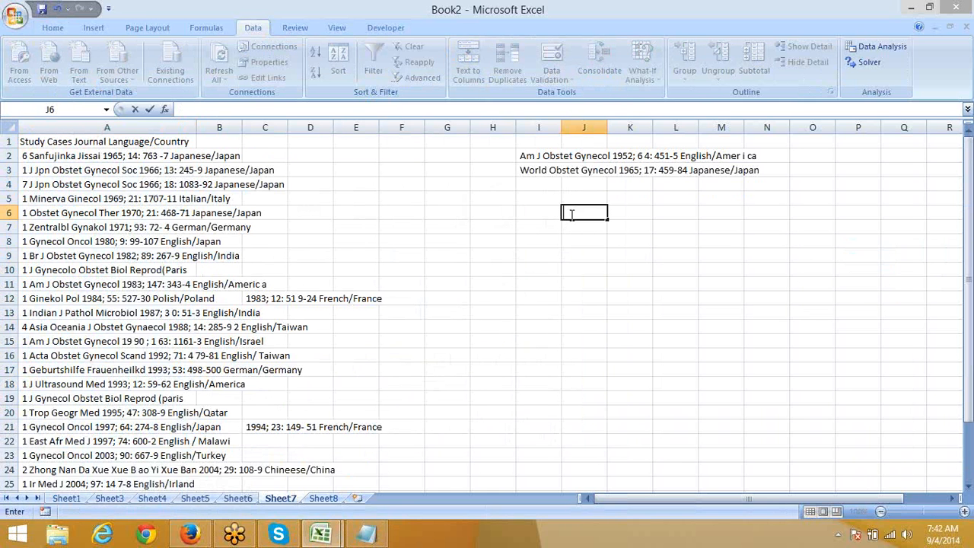
key(ctrl+v)
key(Return)
double_click(587, 214)
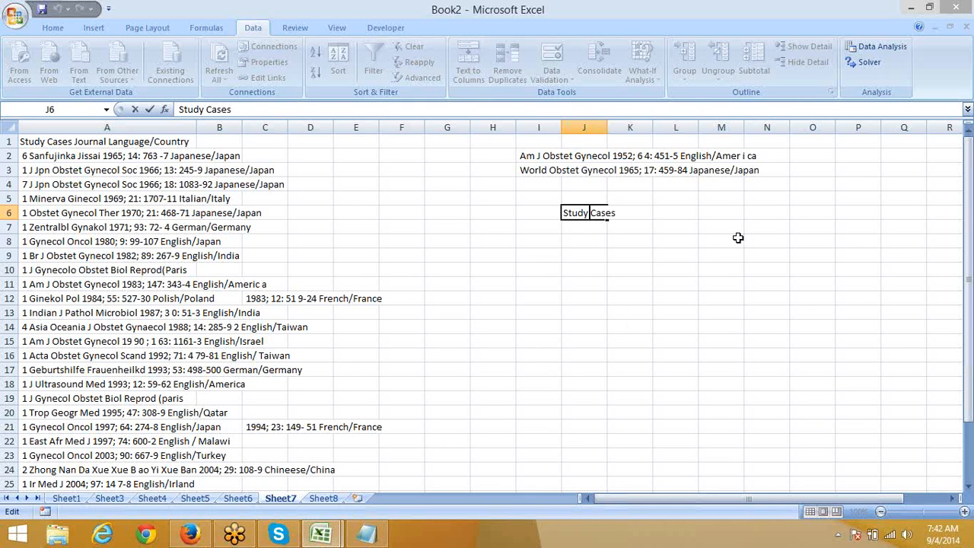
key(Left)
key(Escape)
key(Delete)
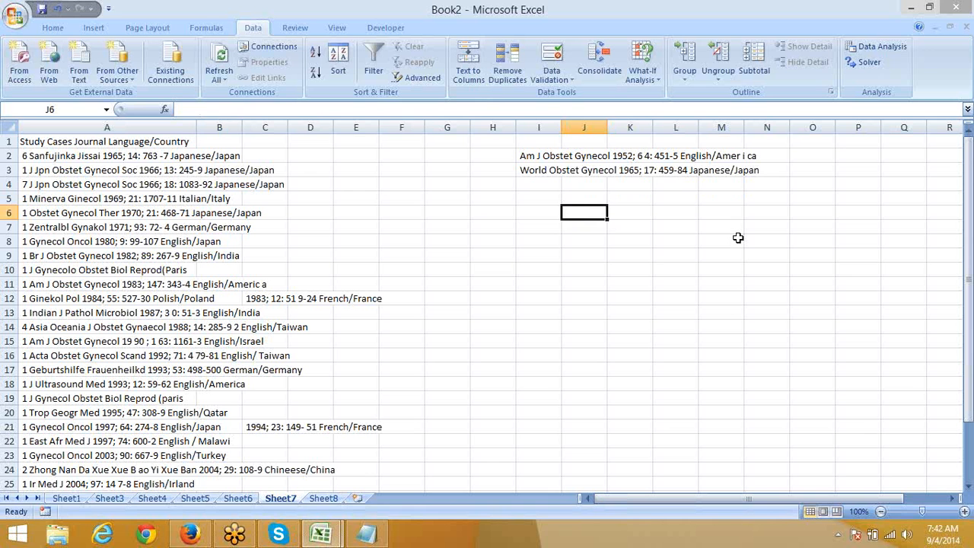
click(30, 162)
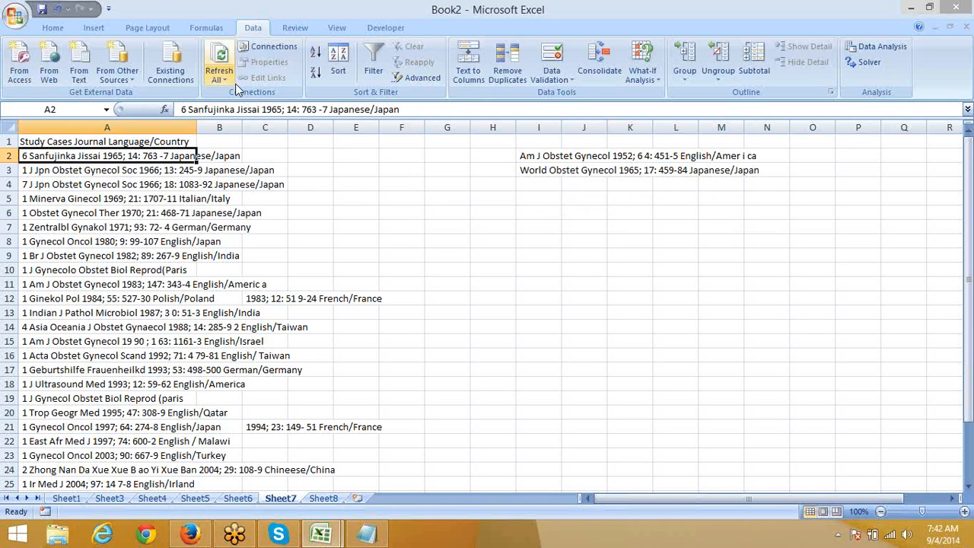
click(401, 166)
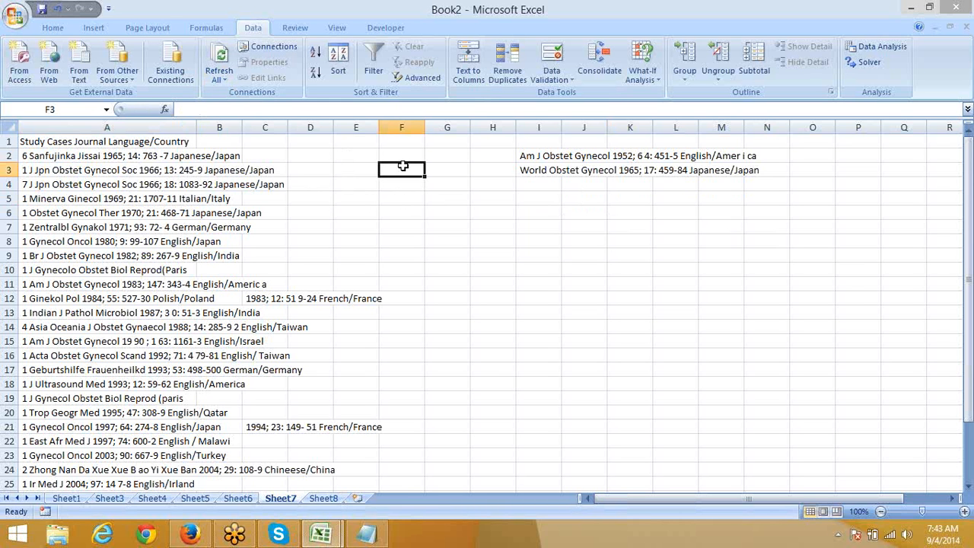
Step: Split the citations in A2:A28 at spaces with Text to Columns, replacing the existing cells
click(35, 156)
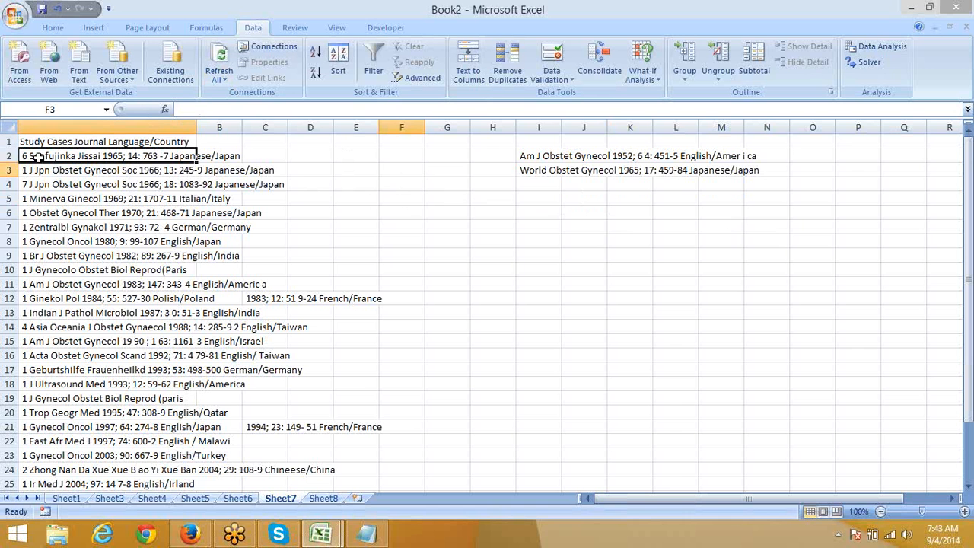
drag(35, 160, 90, 370)
scroll(259, 422, up, 4)
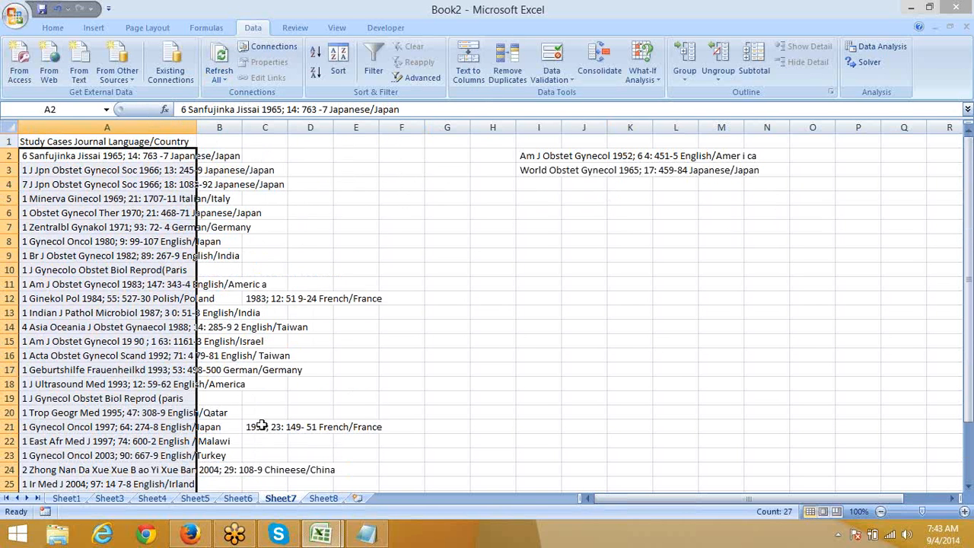
click(474, 82)
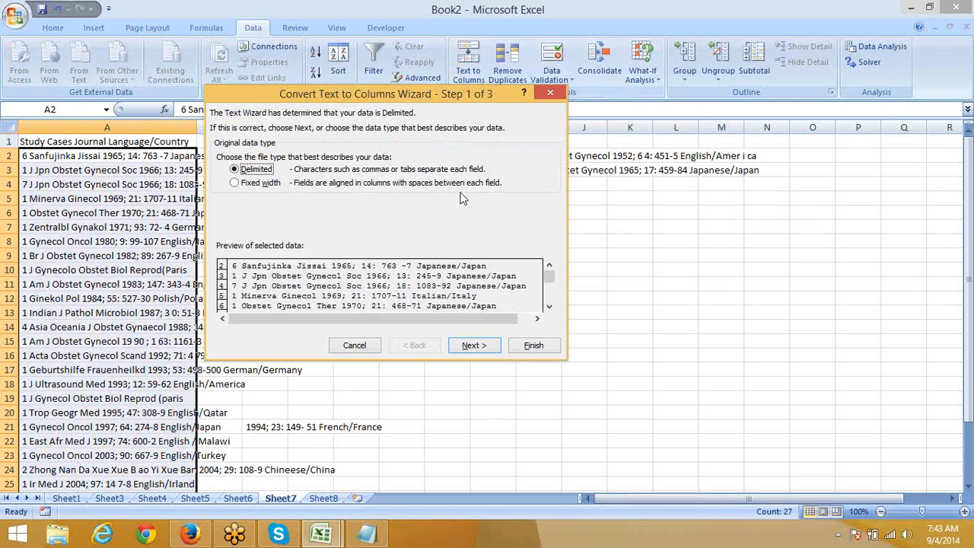
click(473, 346)
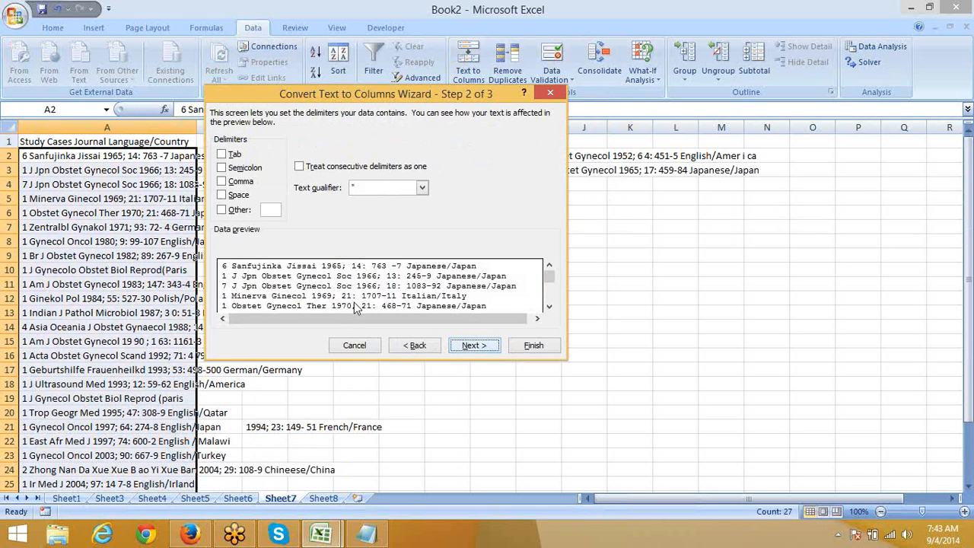
click(221, 197)
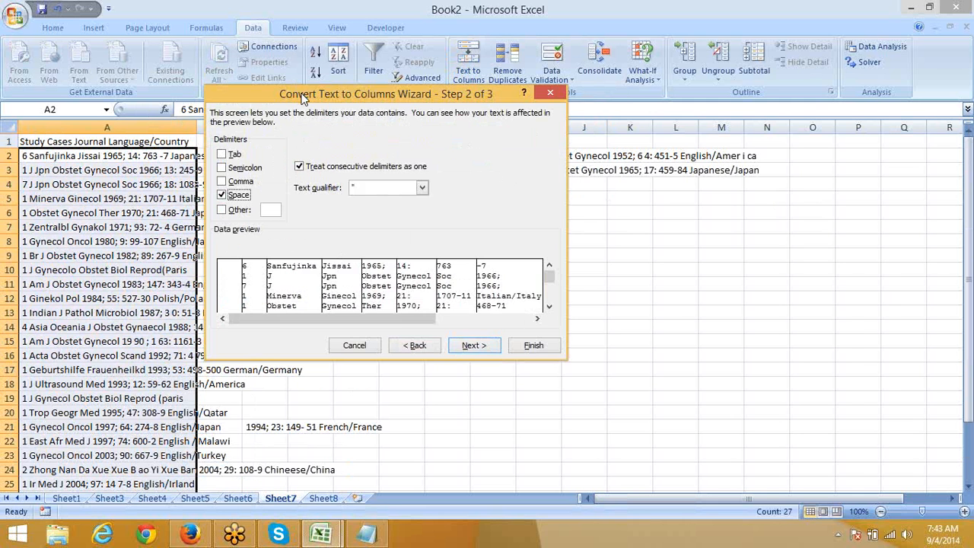
drag(306, 97, 512, 193)
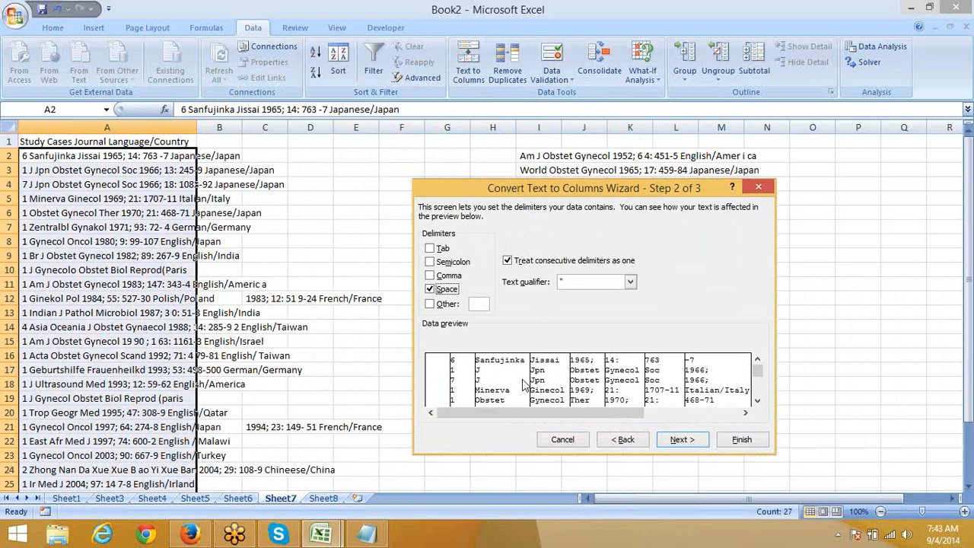
click(682, 440)
click(742, 440)
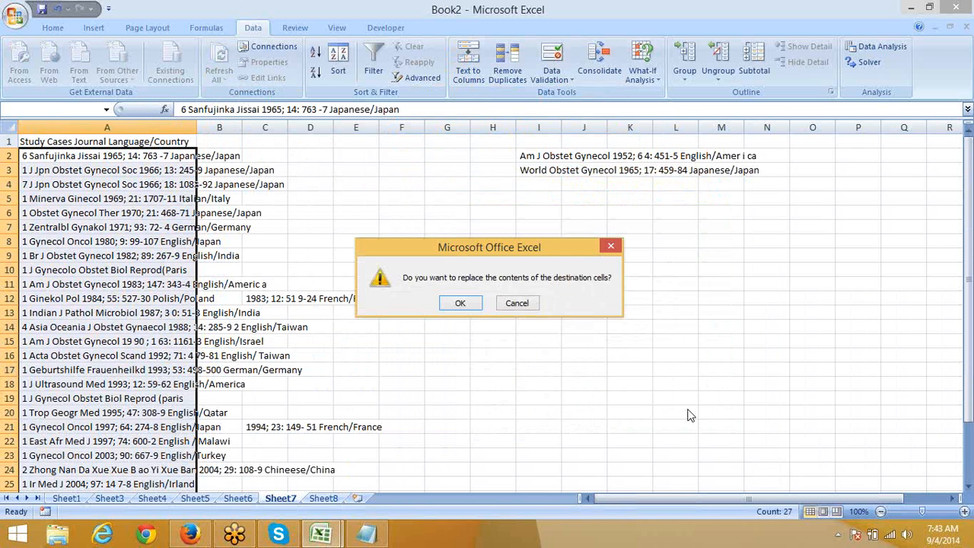
click(479, 308)
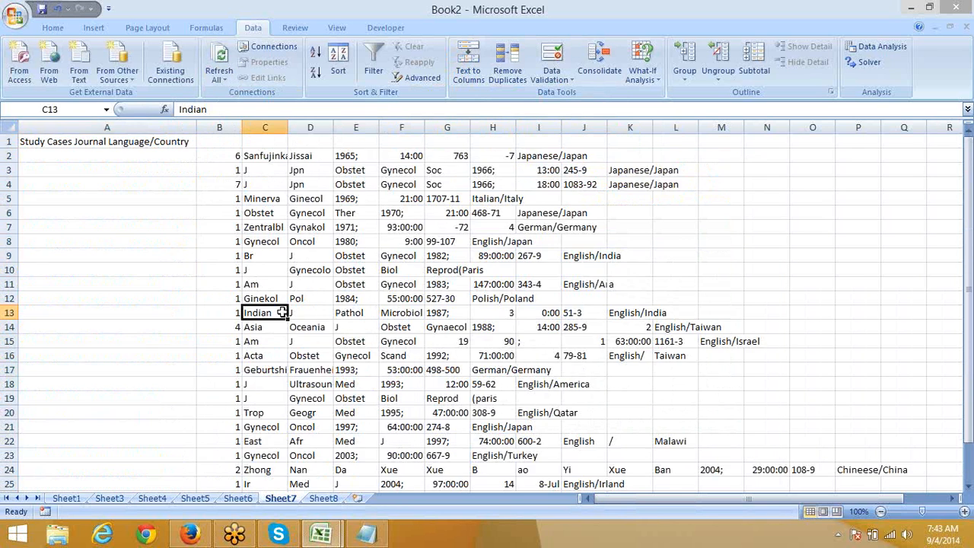
Step: Copy the case counts B2:B28 from Sheet7 and paste them into Sheet8 starting at B4
click(234, 155)
key(ctrl+Down)
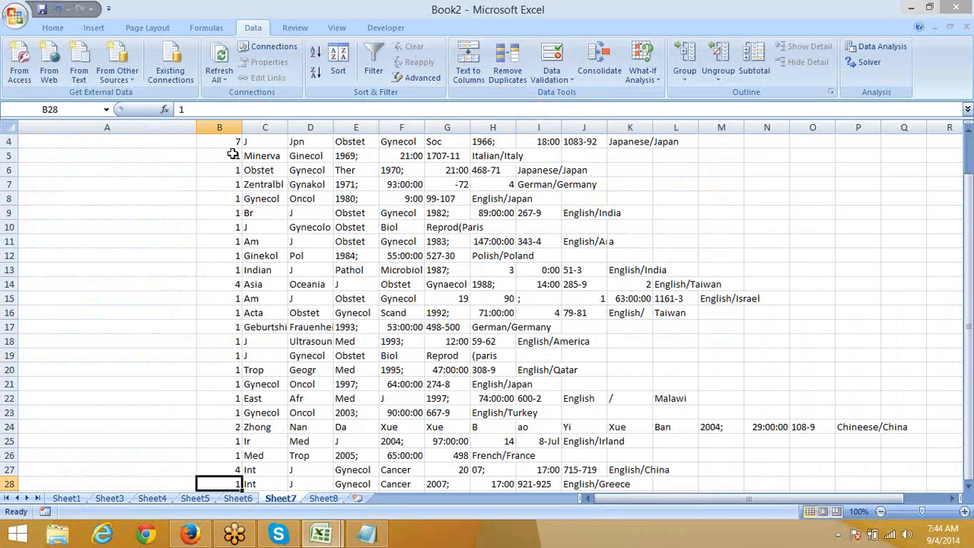
key(Down)
key(Up)
key(ctrl+shift+Up)
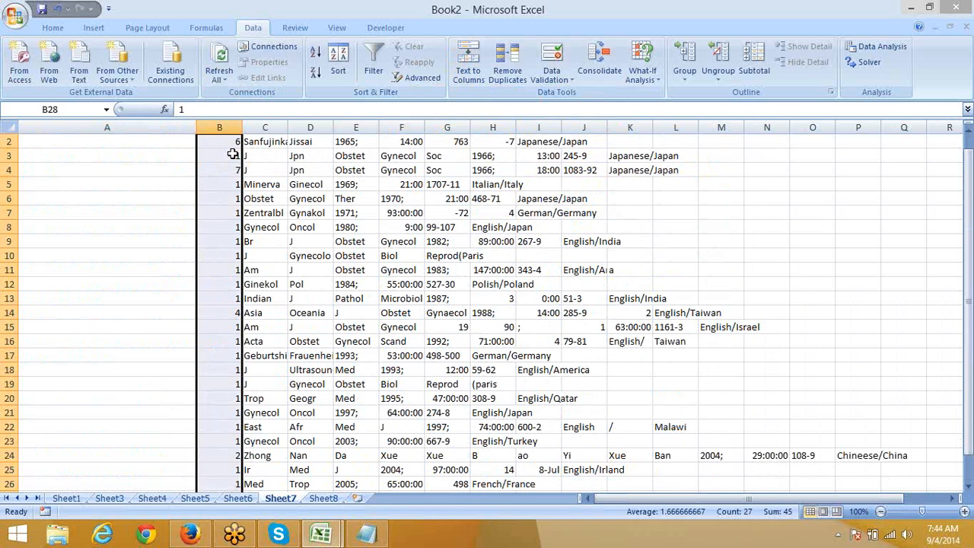
key(ctrl+c)
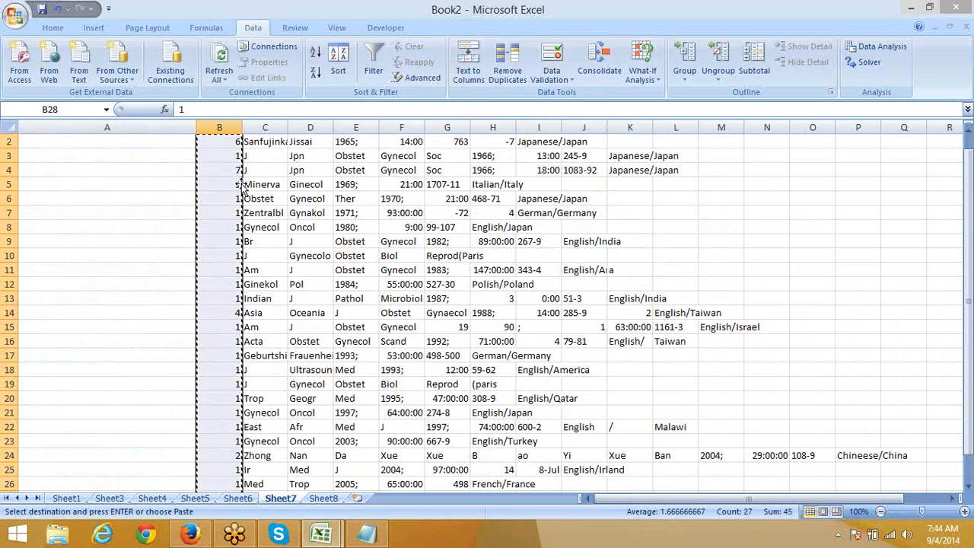
click(324, 499)
click(136, 184)
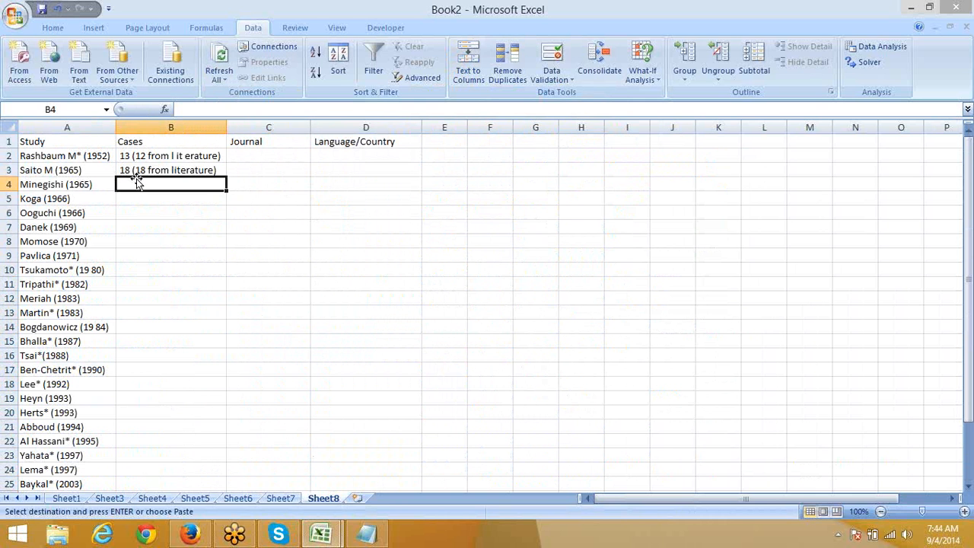
key(ctrl+v)
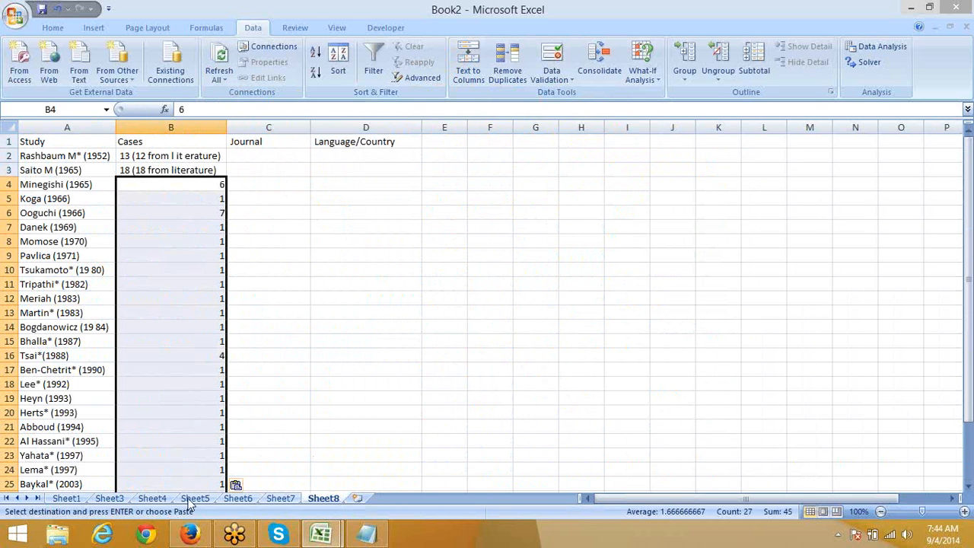
Step: Clear the copied case counts from Sheet7's column B, then bring up the article in Firefox
click(279, 499)
scroll(303, 401, up, 1)
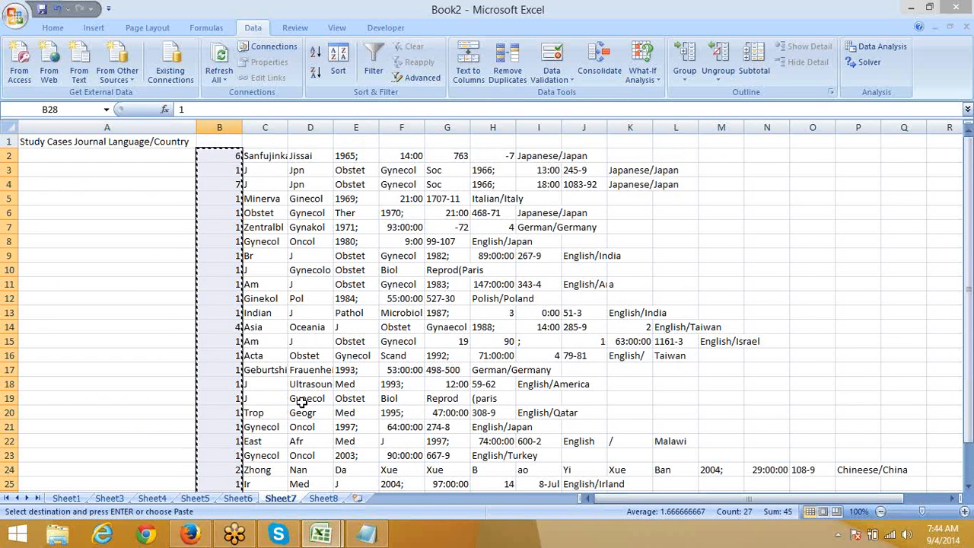
key(Delete)
scroll(301, 401, down, 5)
scroll(302, 401, up, 5)
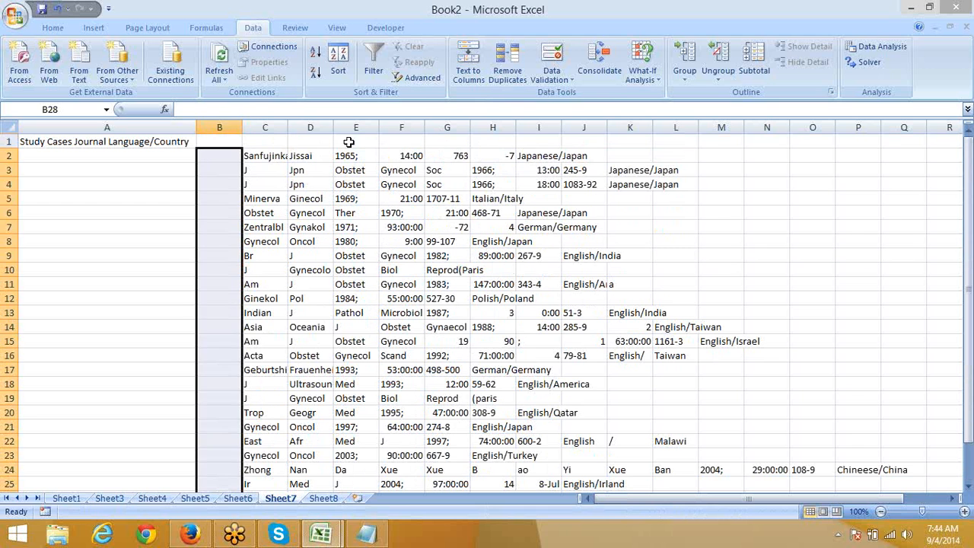
click(279, 157)
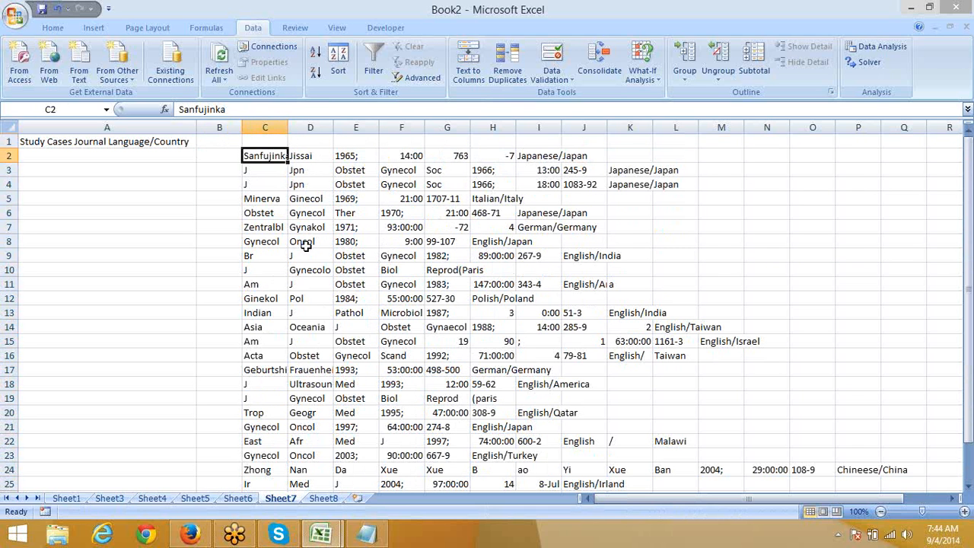
key(alt+Tab)
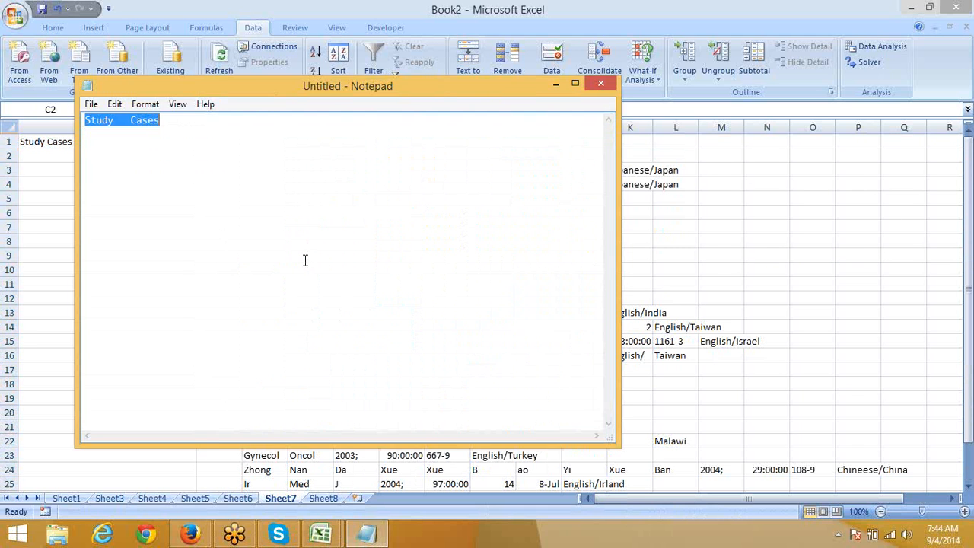
key(alt+Tab)
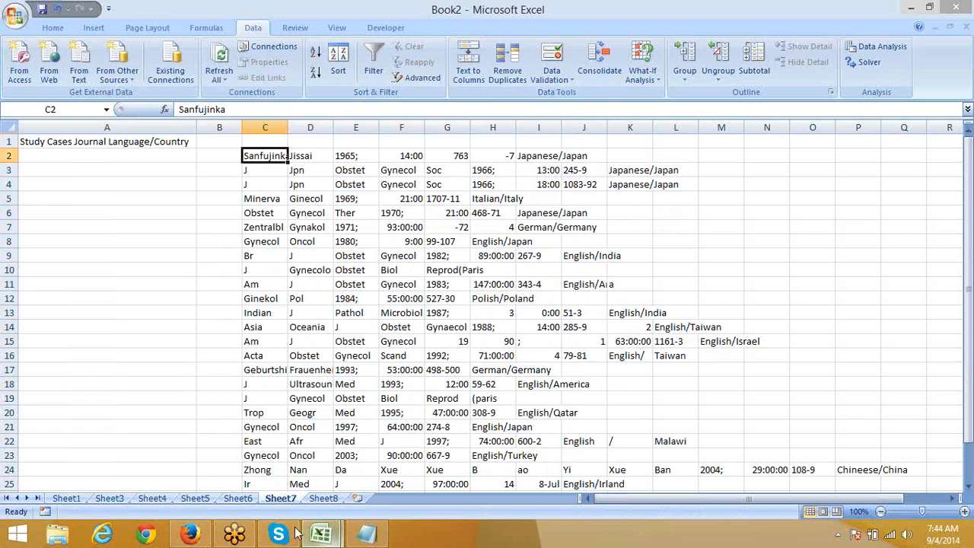
click(190, 535)
scroll(570, 287, up, 5)
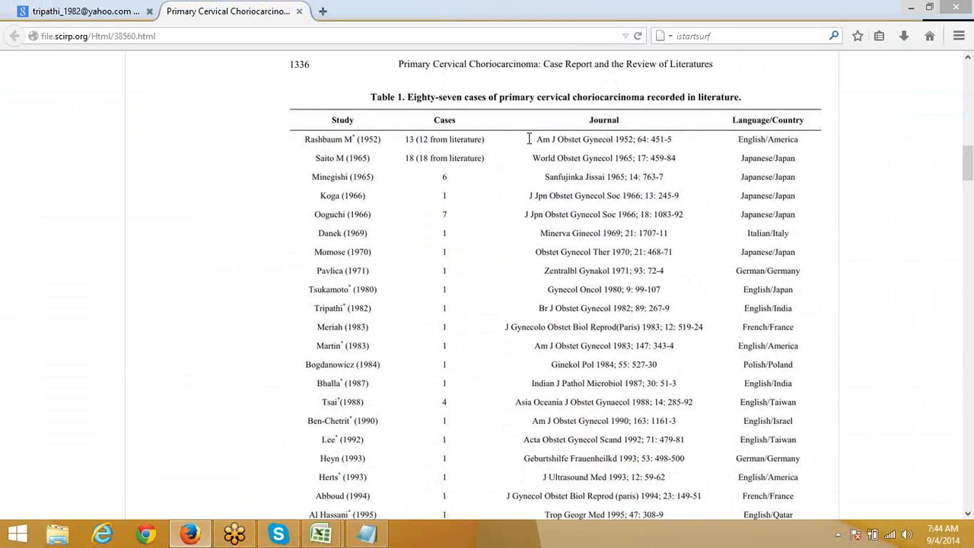
drag(540, 142, 674, 139)
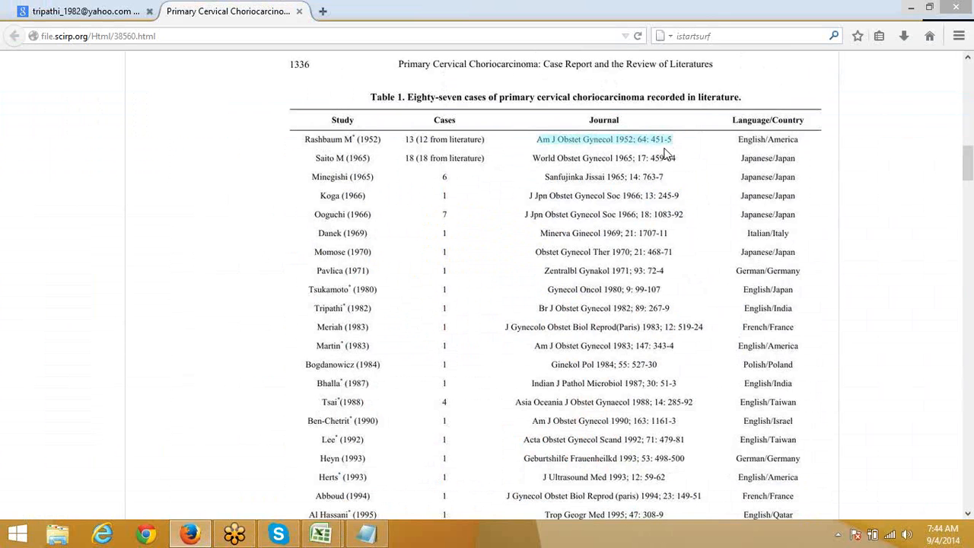
scroll(652, 263, down, 3)
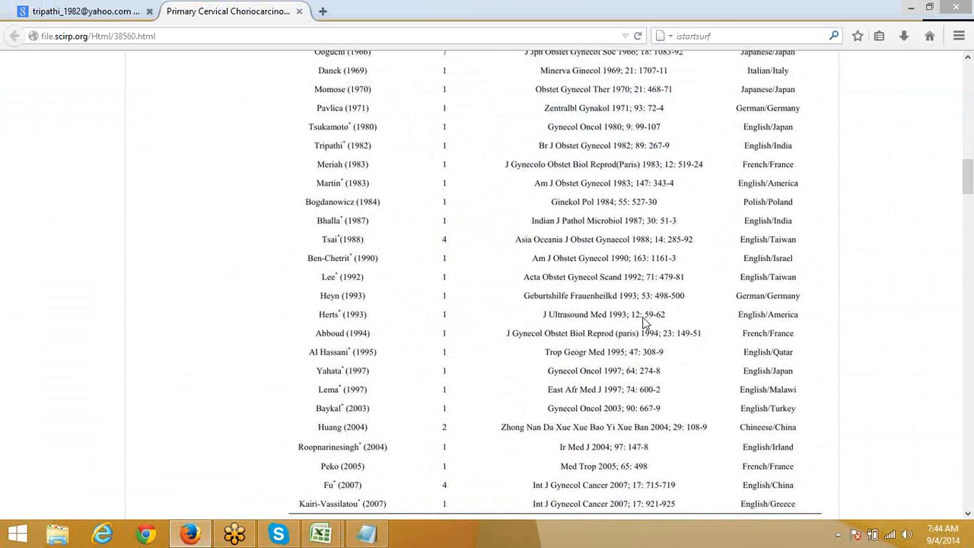
scroll(644, 322, down, 3)
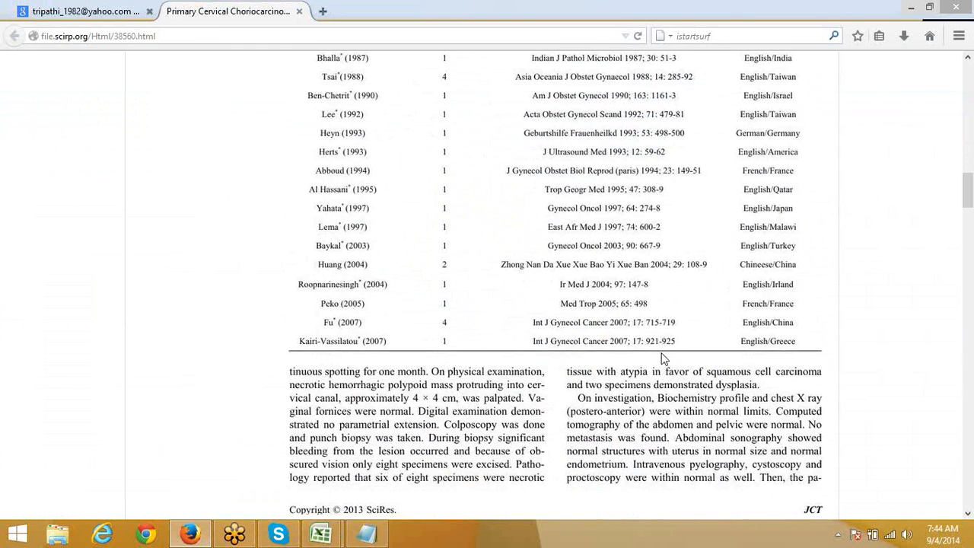
scroll(655, 350, up, 2)
scroll(647, 342, up, 3)
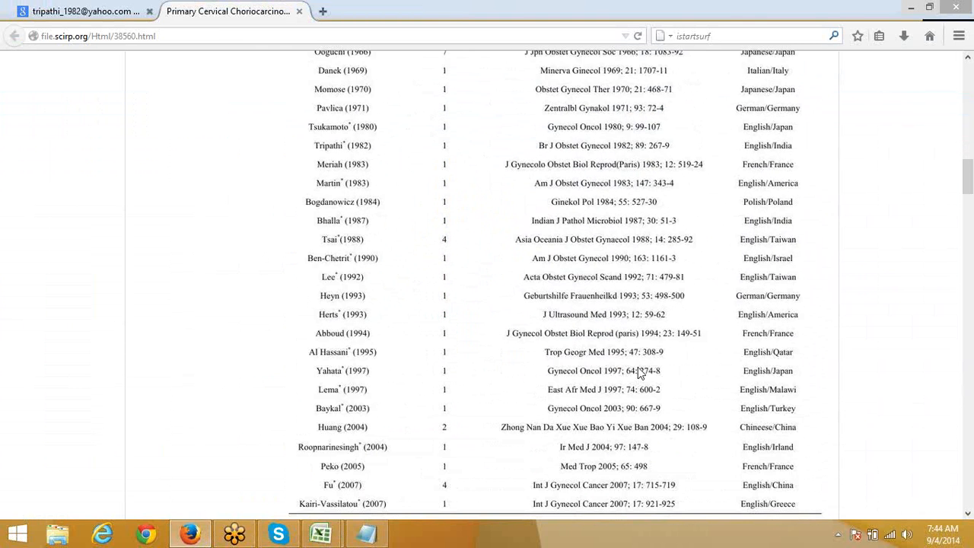
Step: Back in Book2, select C2:H4 on Sheet7 and insert a new blank worksheet, Sheet9
key(alt+Tab)
click(346, 214)
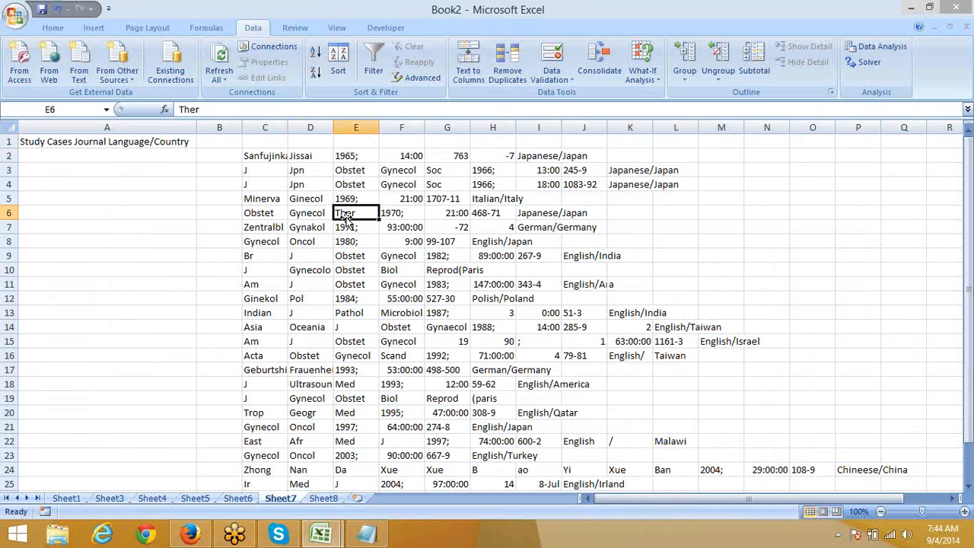
drag(507, 158, 266, 192)
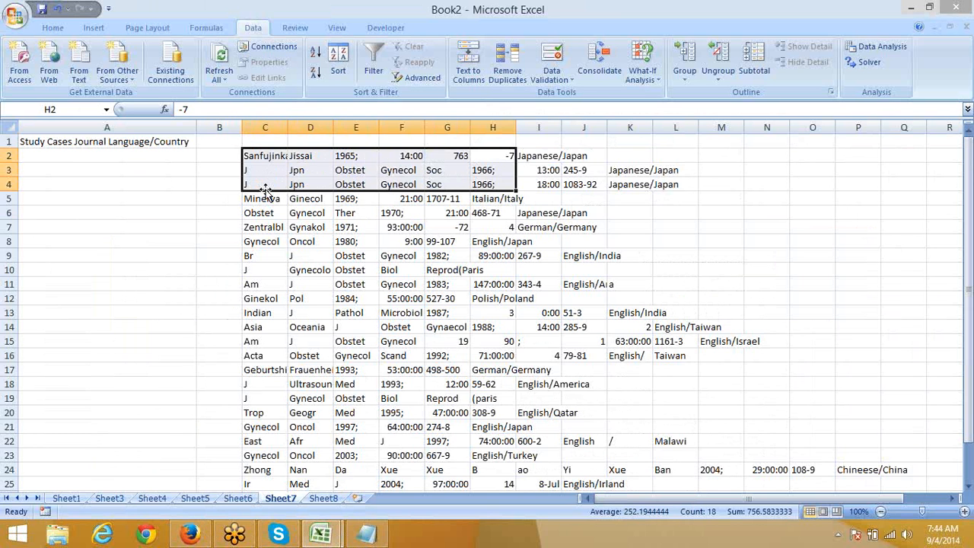
click(336, 499)
mouse_move(374, 532)
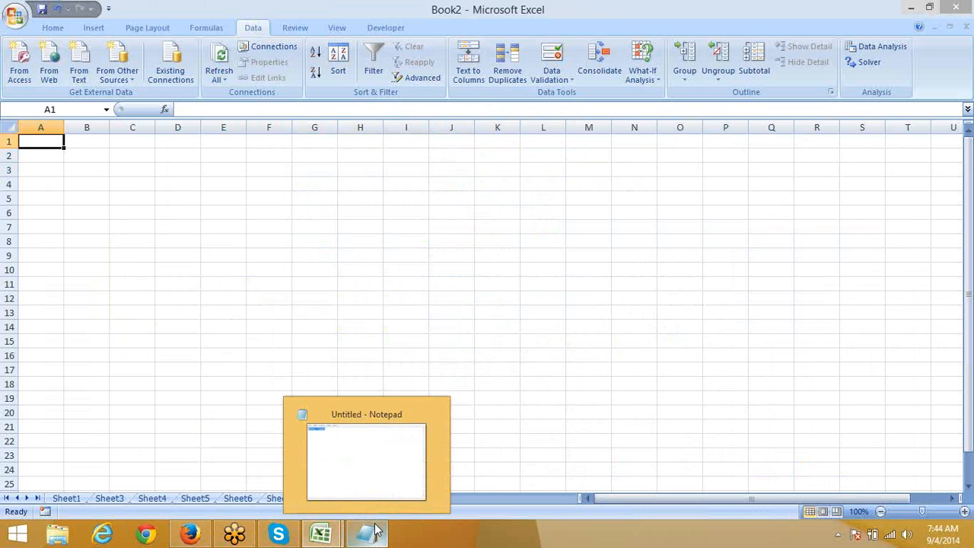
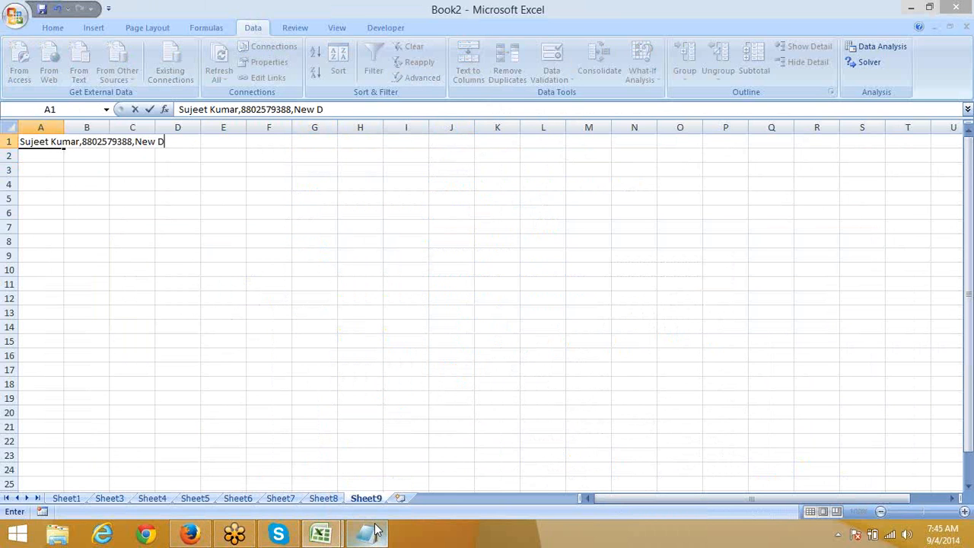
Step: Enter a comma-separated record of a person's name, mobile number, city and country in A1, and fill it down to A16
text(elhi,India)
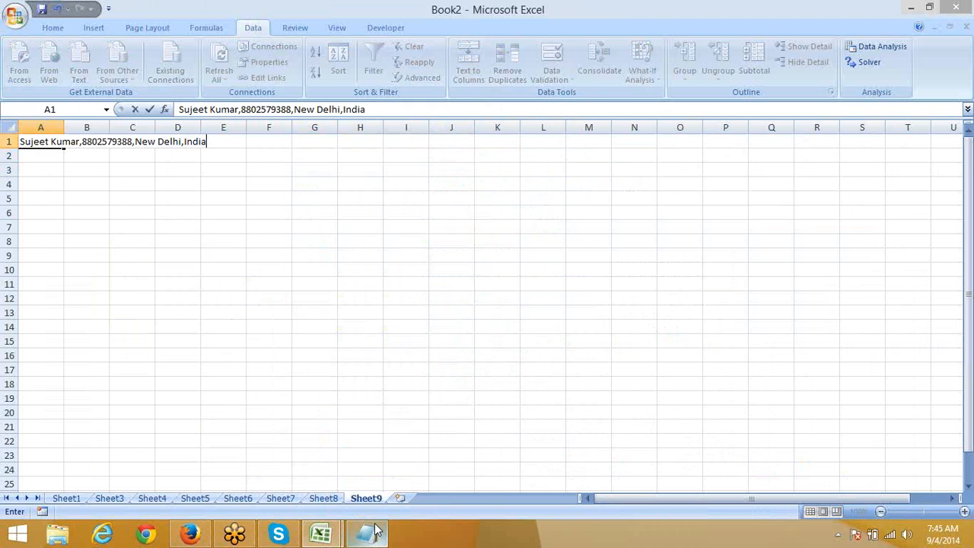
key(Return)
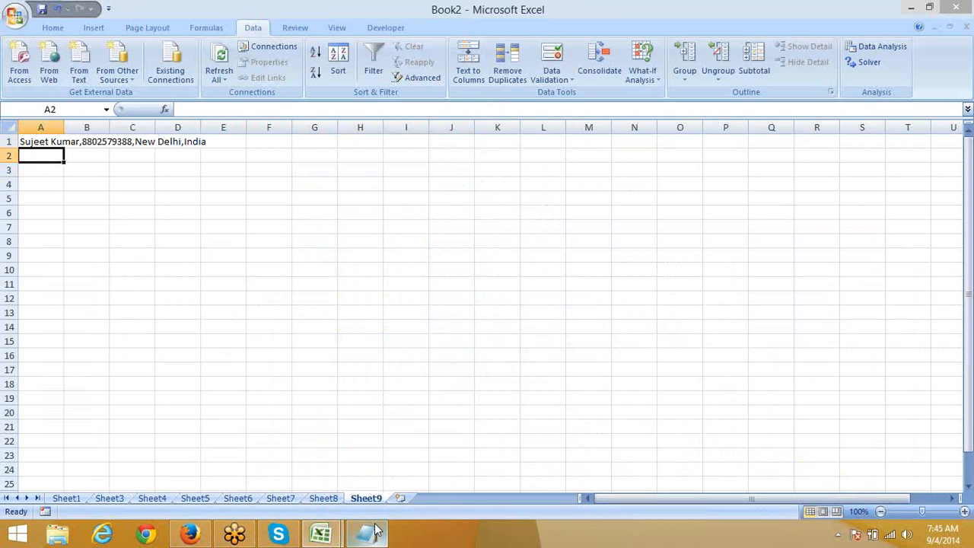
click(45, 145)
drag(64, 149, 67, 369)
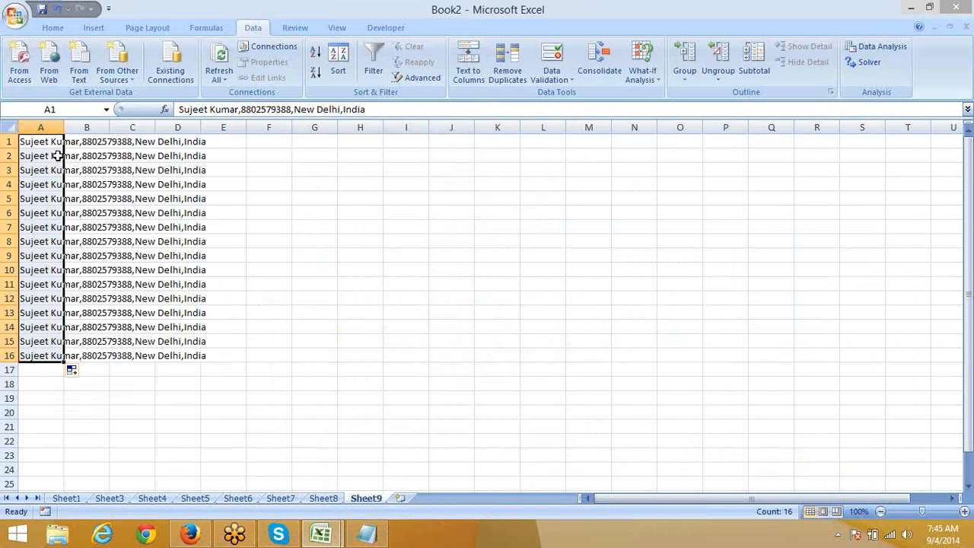
click(4, 142)
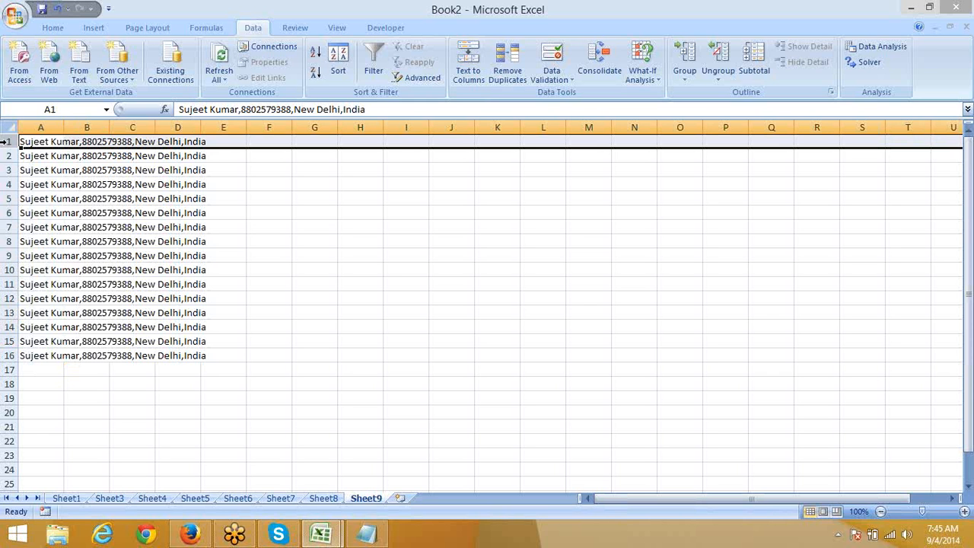
Step: Insert a blank row above the records and enter the header 'Name' in I1
key(ctrl+shift+equal)
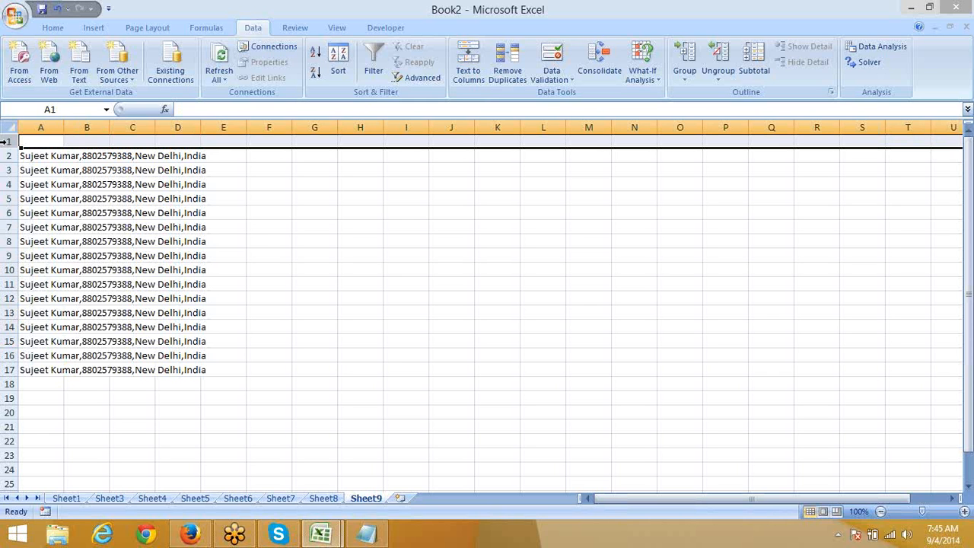
click(314, 225)
click(391, 142)
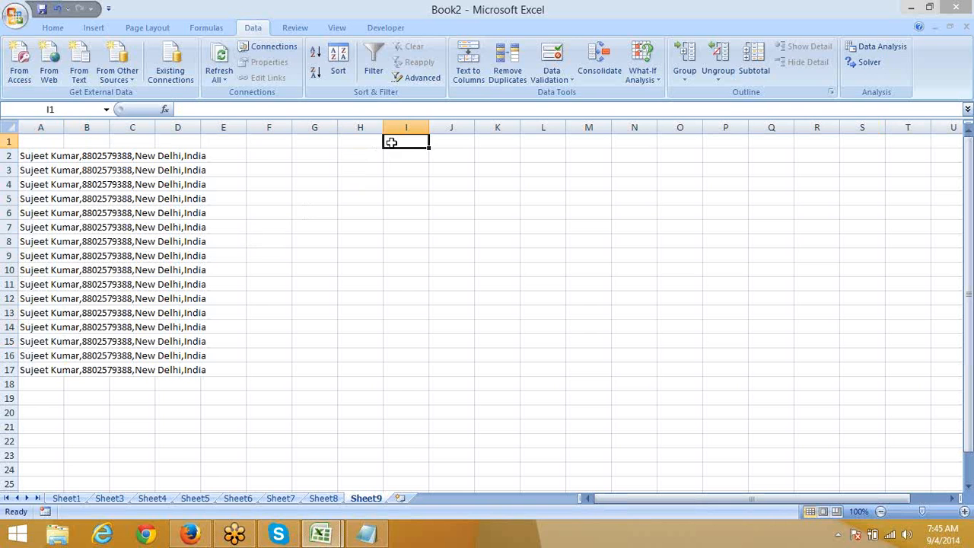
text(NAm)
key(BackSpace)
key(BackSpace)
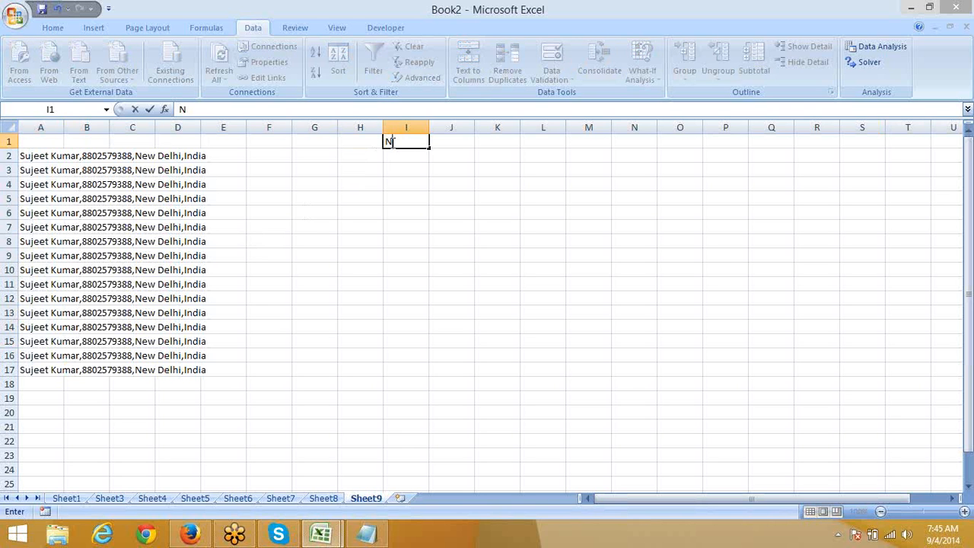
text(e)
key(BackSpace)
text(ame)
key(Return)
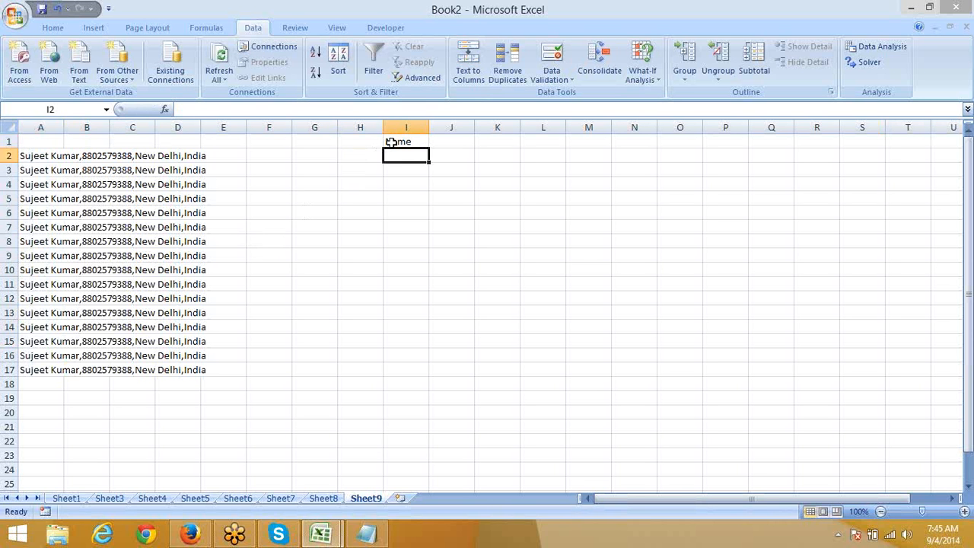
Step: Add the headers Mobile, City and Country in J1:L1, then select the records in A2:A17
key(Right)
key(End)
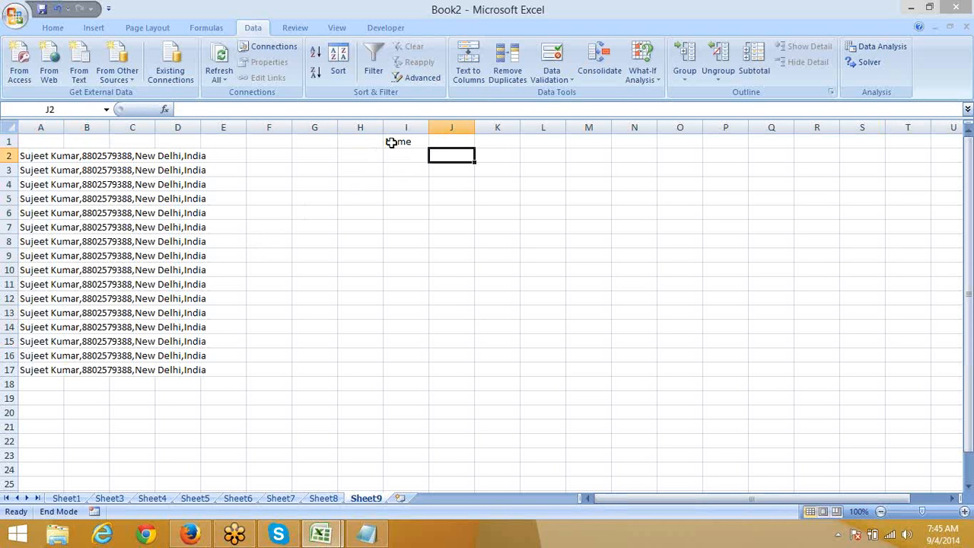
key(Up)
text(M)
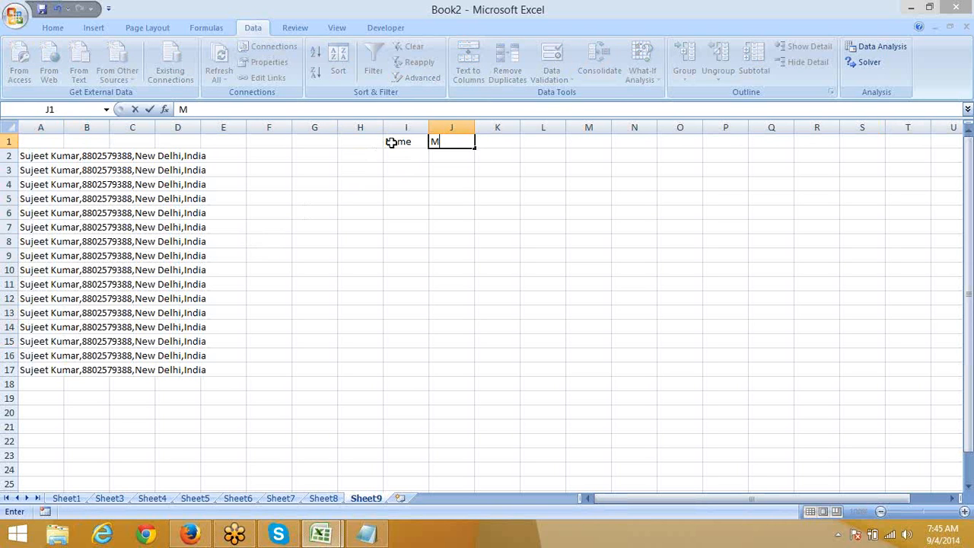
text(obile)
key(Return)
key(Right)
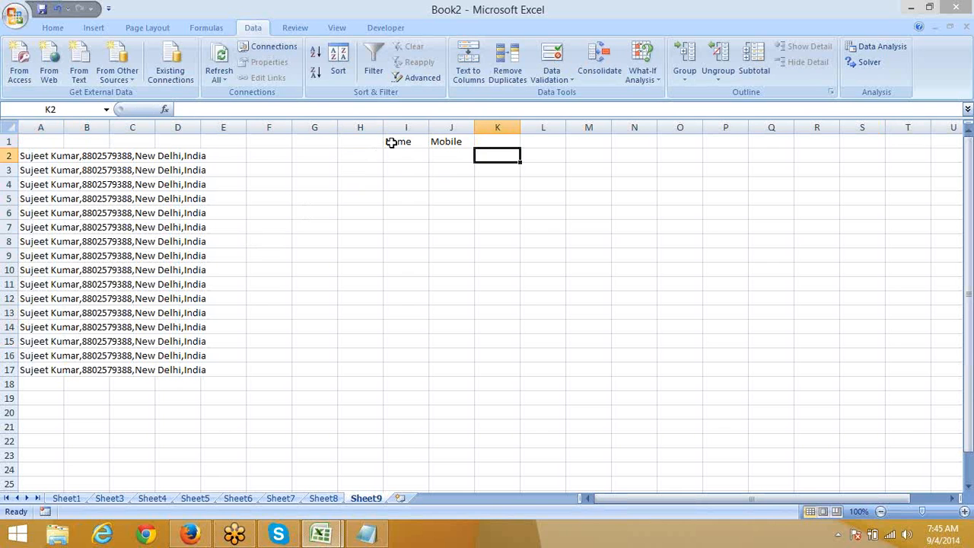
key(Up)
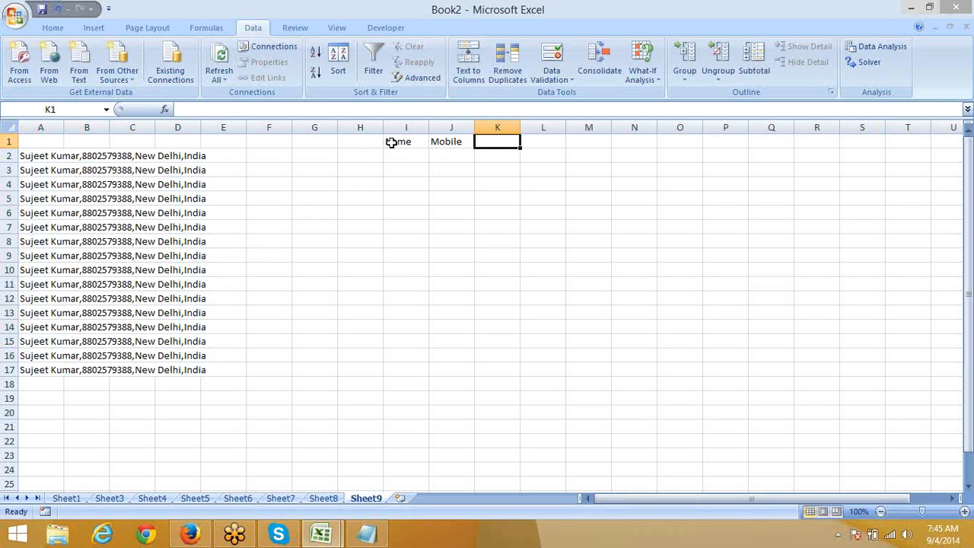
text(City)
key(Tab)
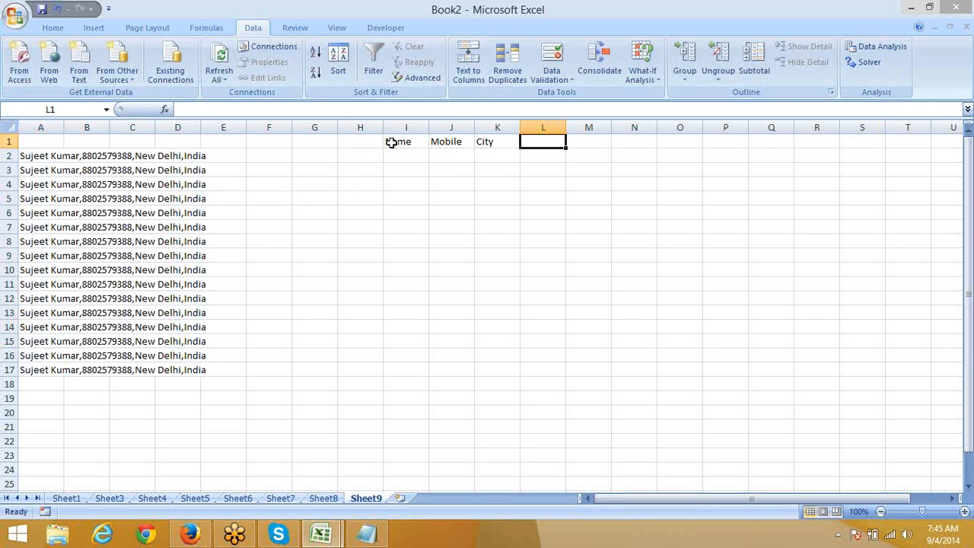
text(Cou)
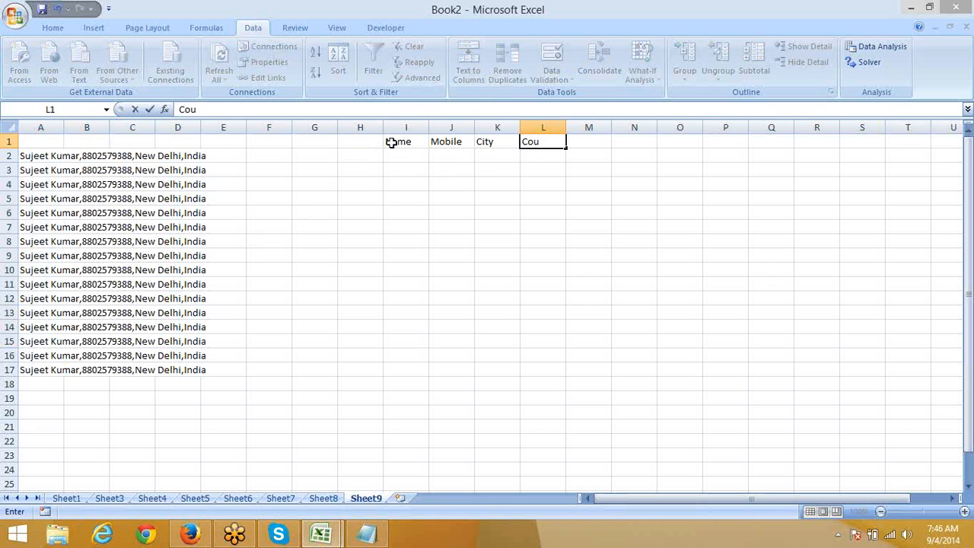
text(ntry)
key(Return)
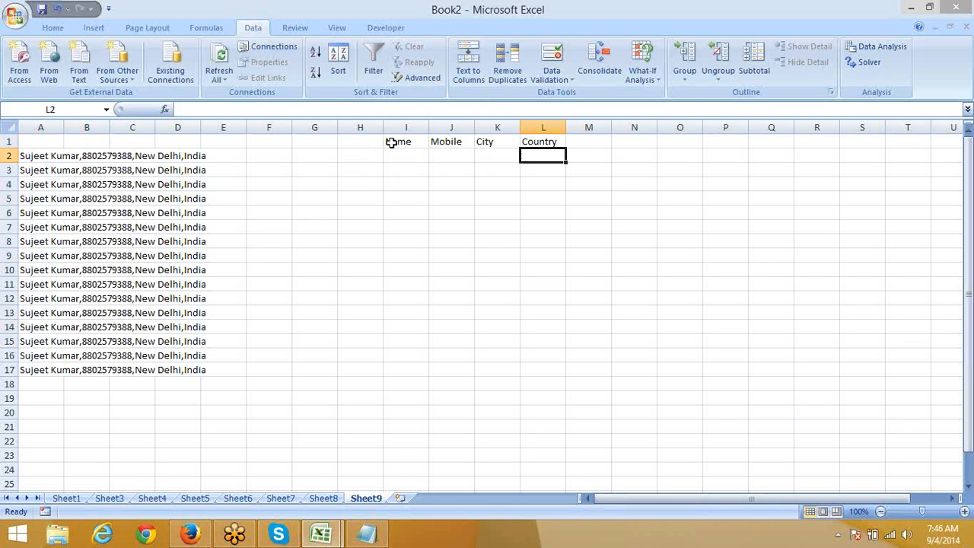
key(Left)
key(ctrl+Left)
key(ctrl+shift+Down)
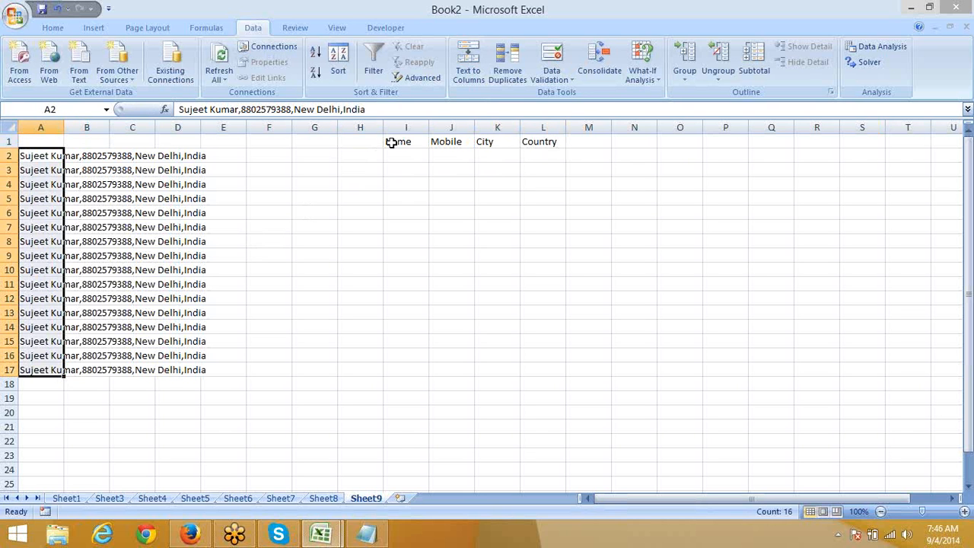
Step: In Text to Columns, place fixed-width breaks after the name, mobile number and city
click(478, 78)
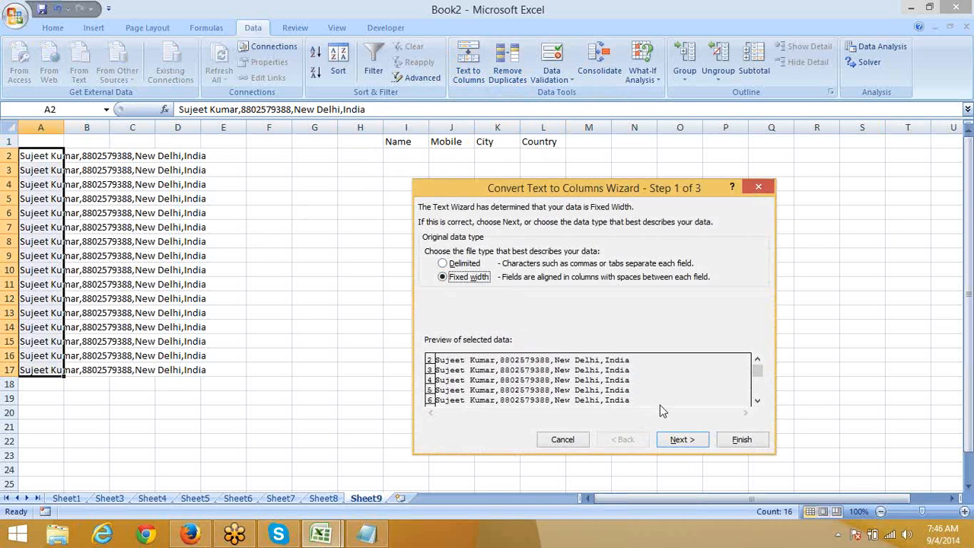
click(680, 441)
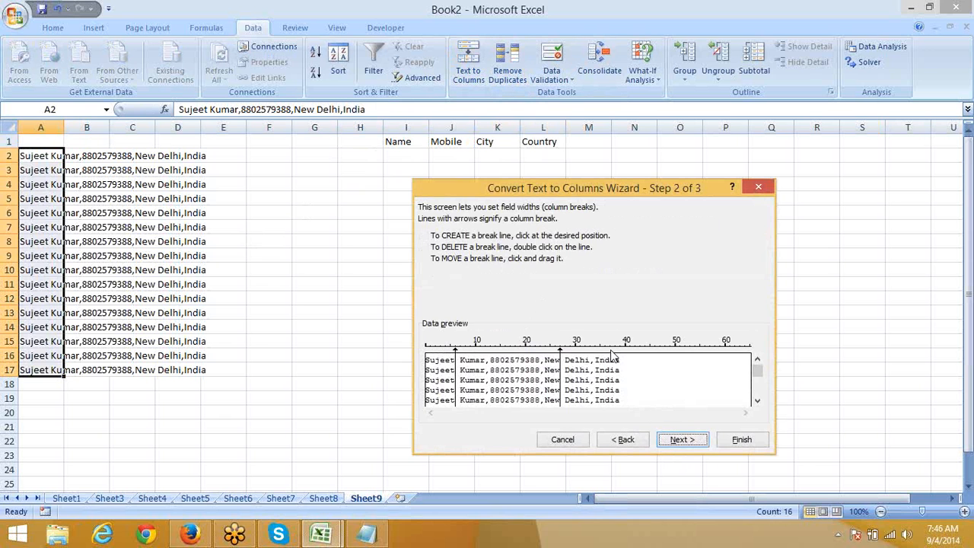
click(460, 359)
double_click(459, 364)
double_click(456, 364)
click(486, 360)
drag(759, 389, 755, 368)
click(541, 357)
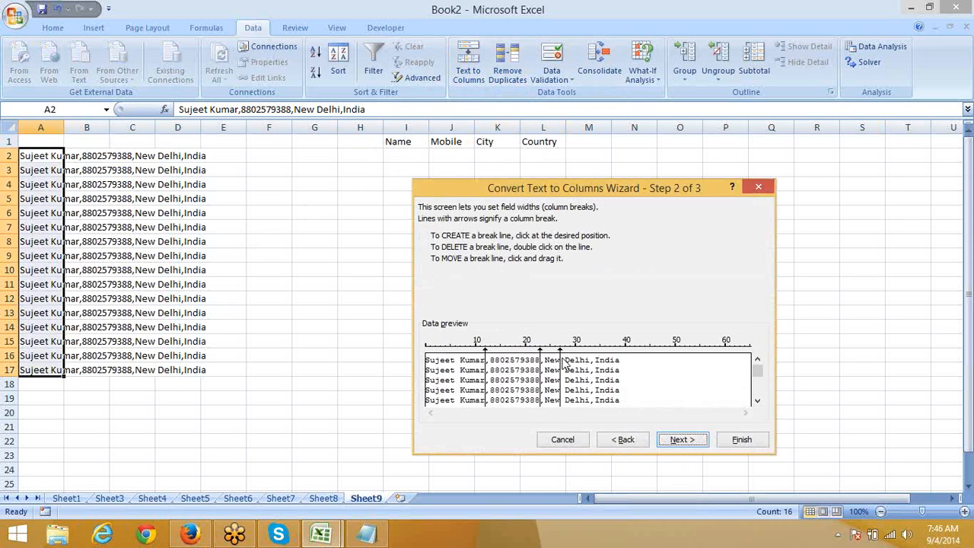
double_click(562, 355)
click(595, 357)
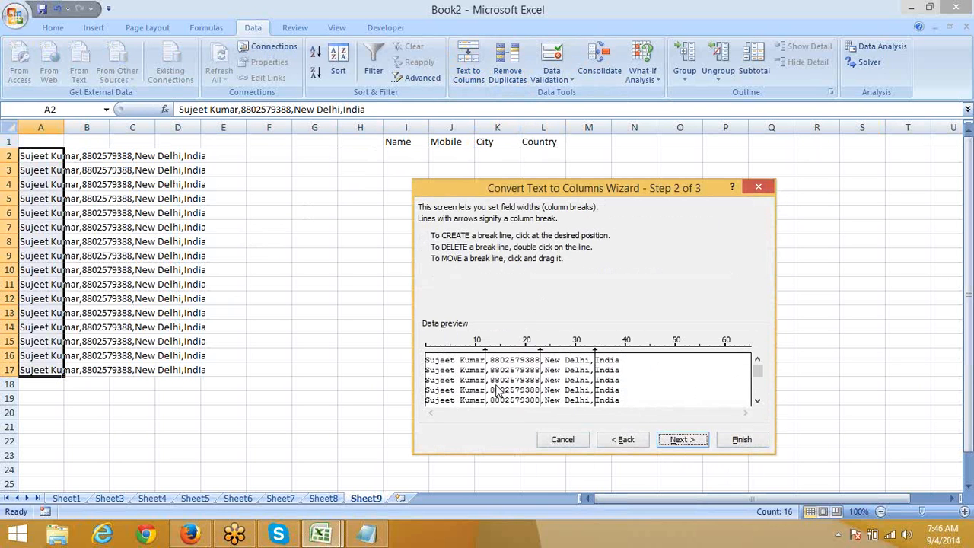
Step: Review the break preview, finish the fixed-width split, and check the result in column B
click(758, 401)
click(757, 401)
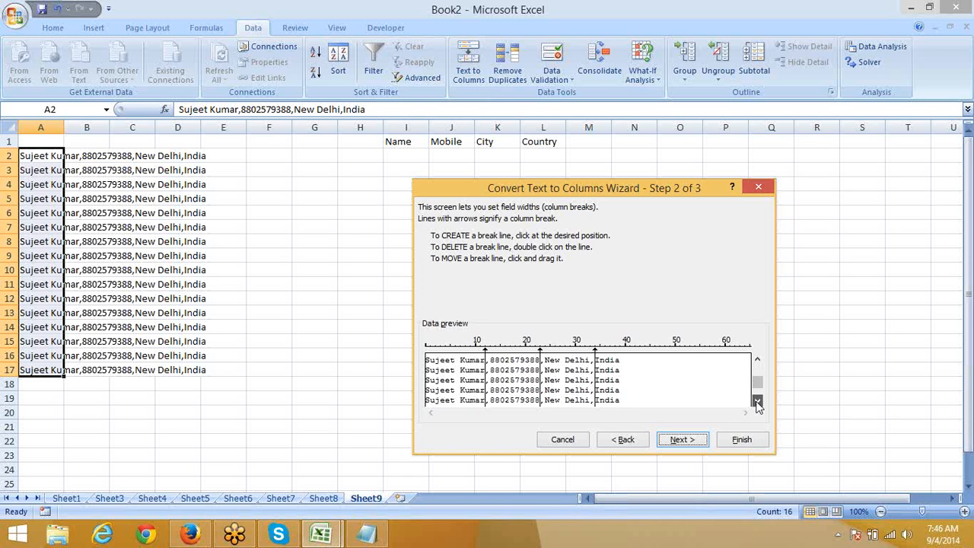
drag(758, 382, 755, 352)
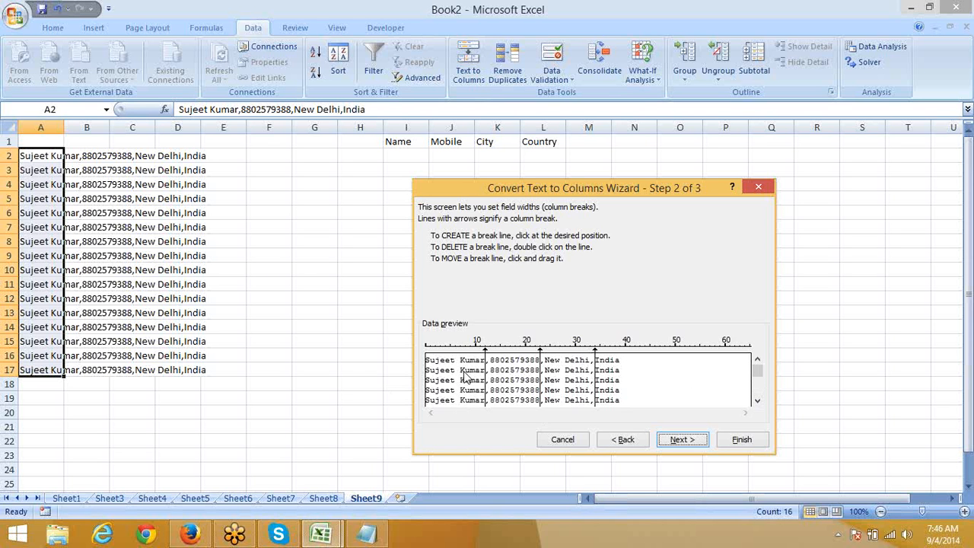
click(758, 402)
click(758, 402)
click(683, 439)
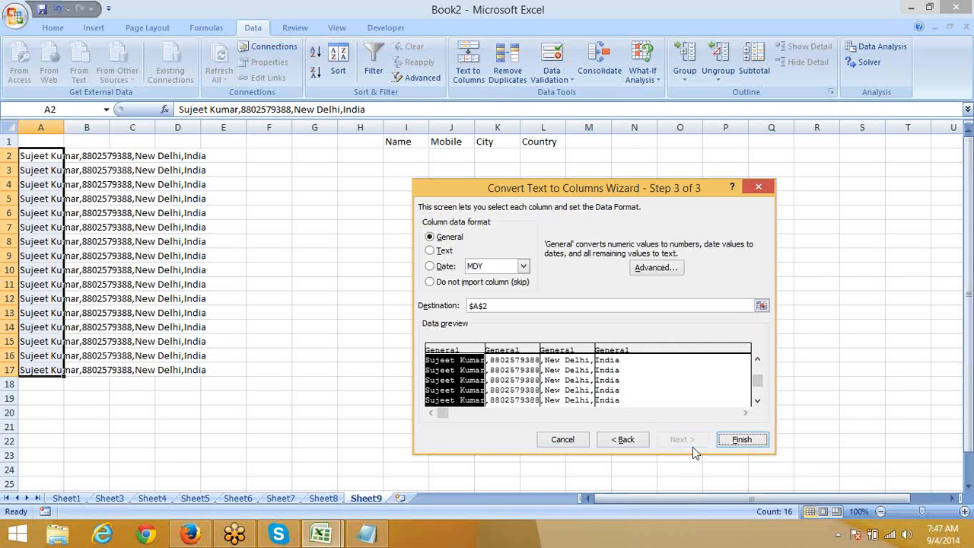
click(742, 439)
click(249, 298)
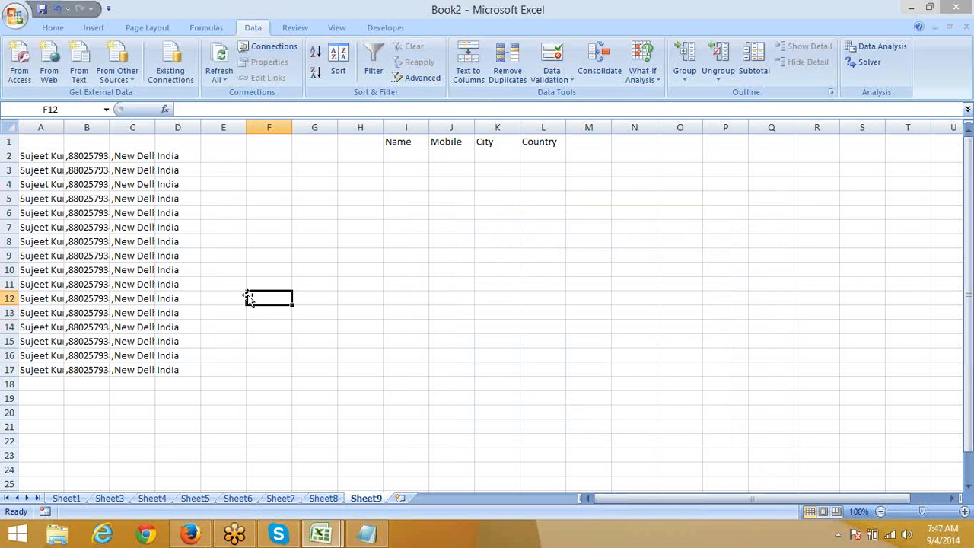
click(84, 172)
Step: Undo the fixed-width split, re-split the records at commas instead of spaces, then clear A2:D17
key(ctrl+z)
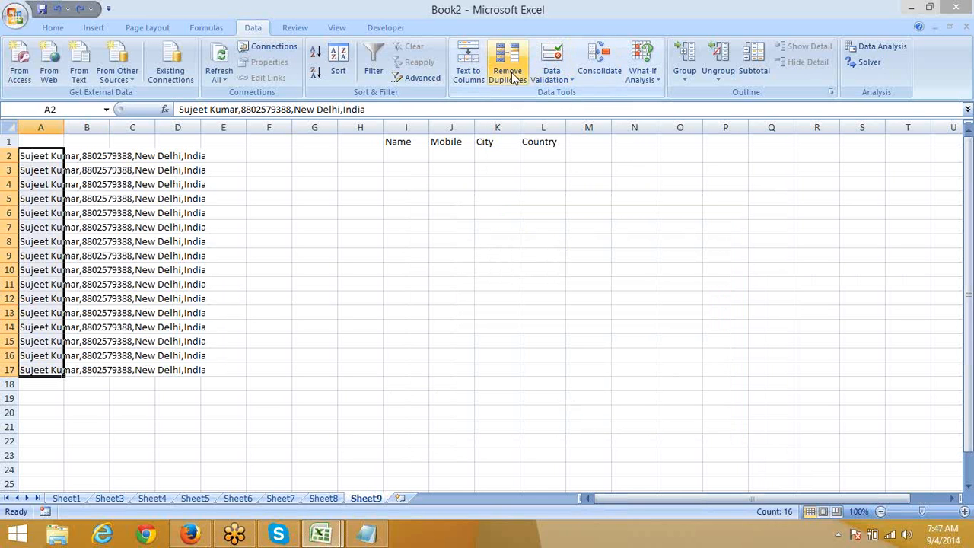
click(470, 73)
click(455, 264)
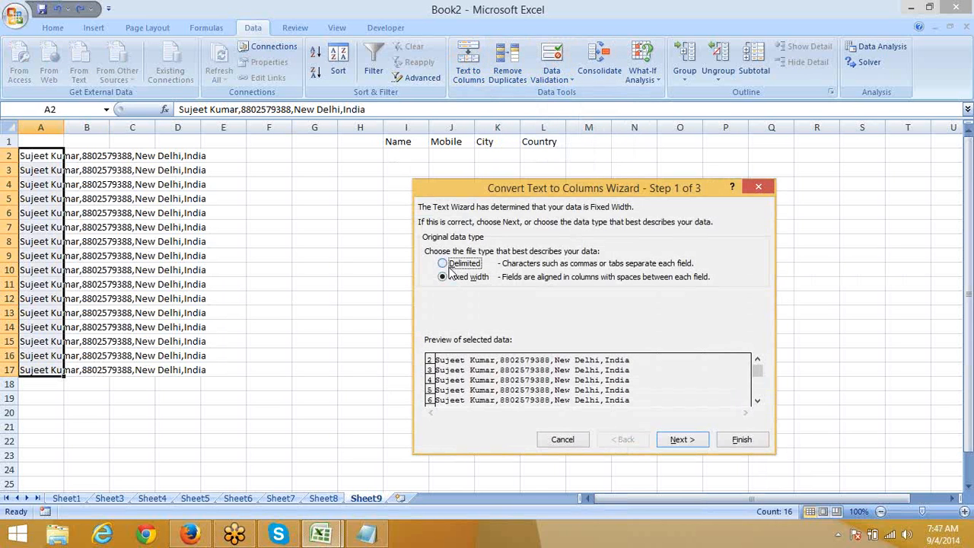
click(682, 439)
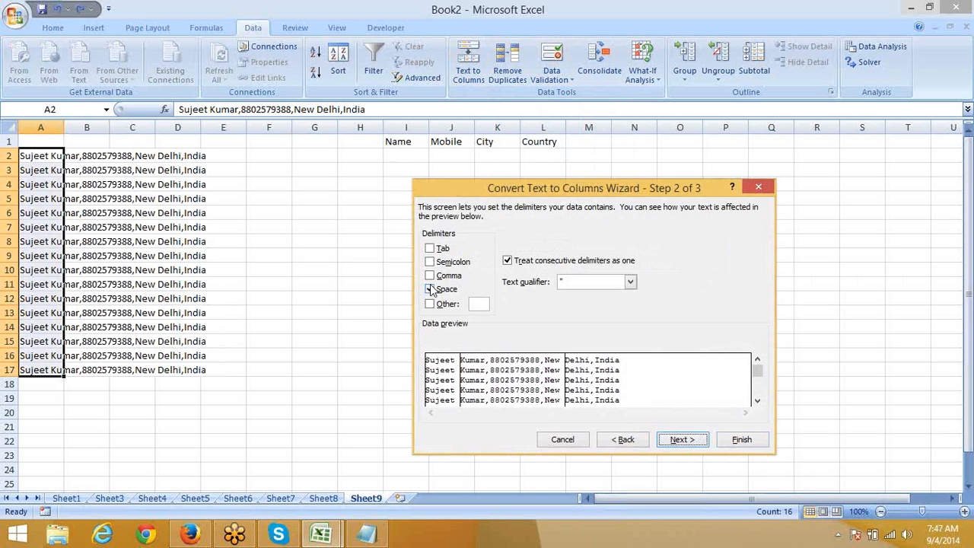
click(431, 288)
click(430, 276)
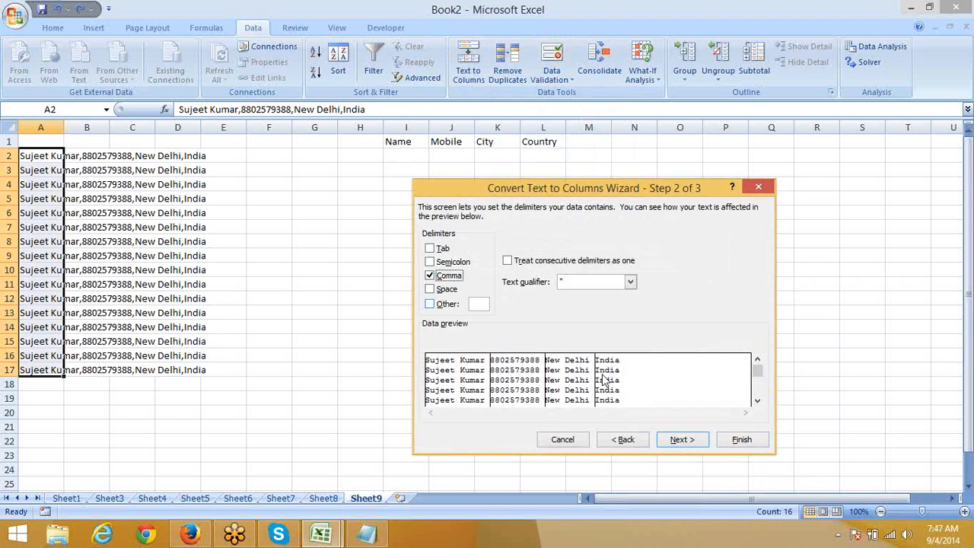
click(685, 440)
click(742, 440)
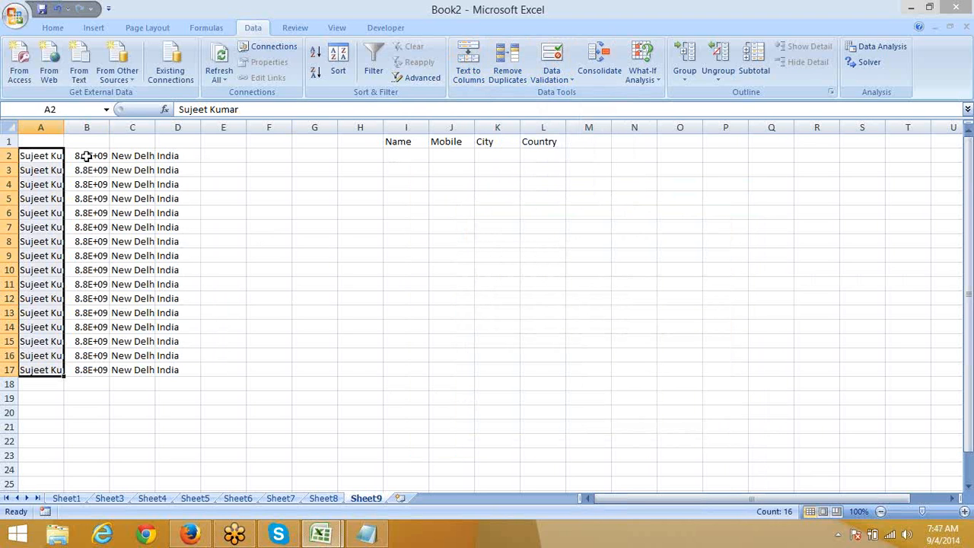
drag(89, 168, 166, 371)
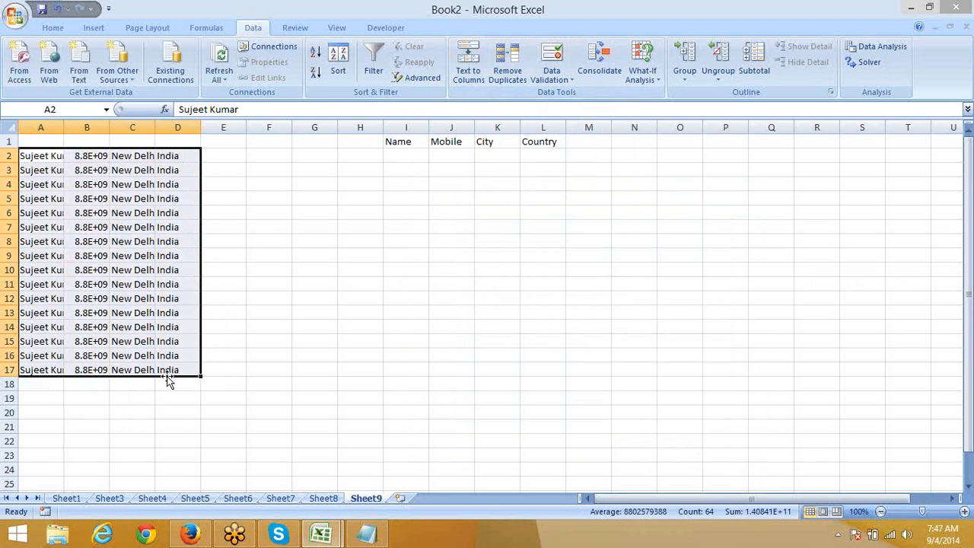
key(Delete)
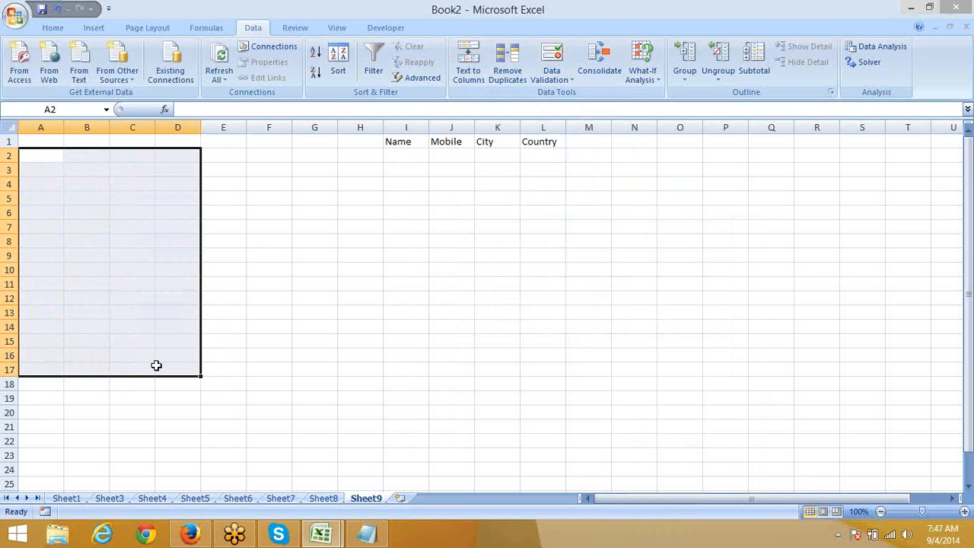
Step: Clear H1:N4 to delete the Name, Mobile, City and Country headers, leaving Sheet9 blank
click(838, 534)
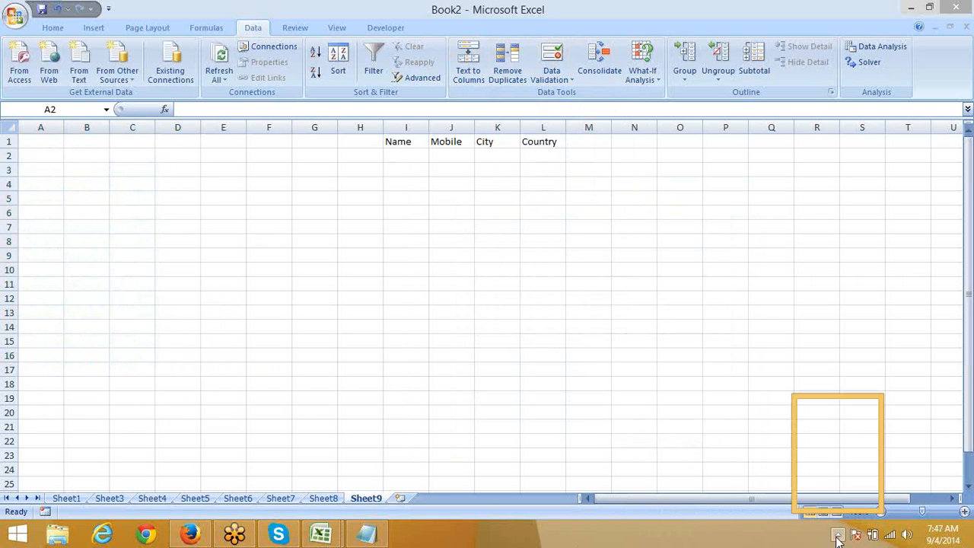
click(647, 183)
drag(646, 183, 362, 116)
key(Delete)
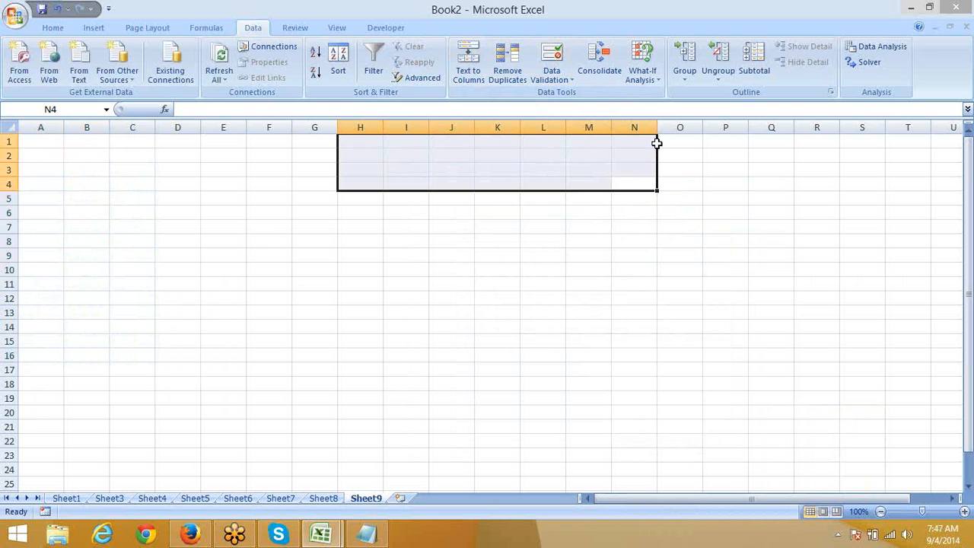
click(965, 33)
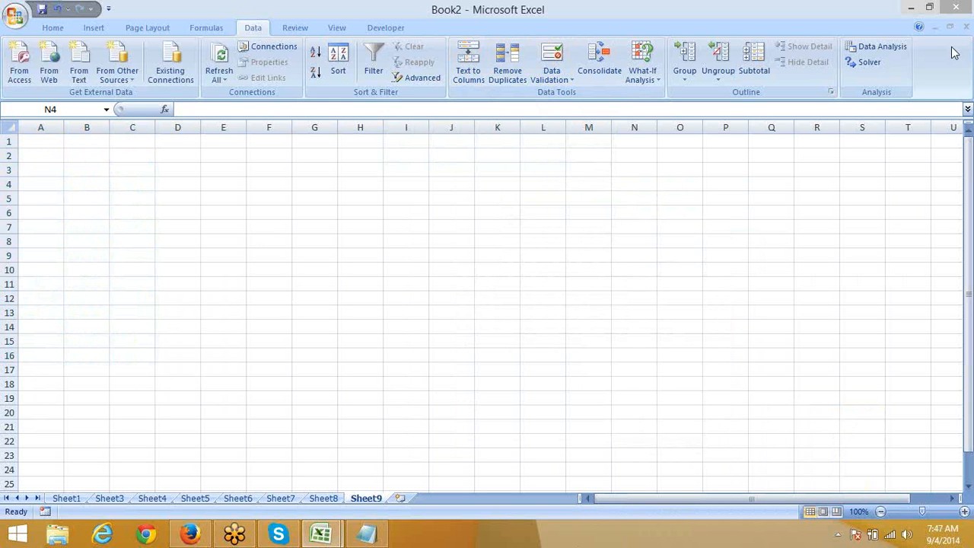
click(343, 162)
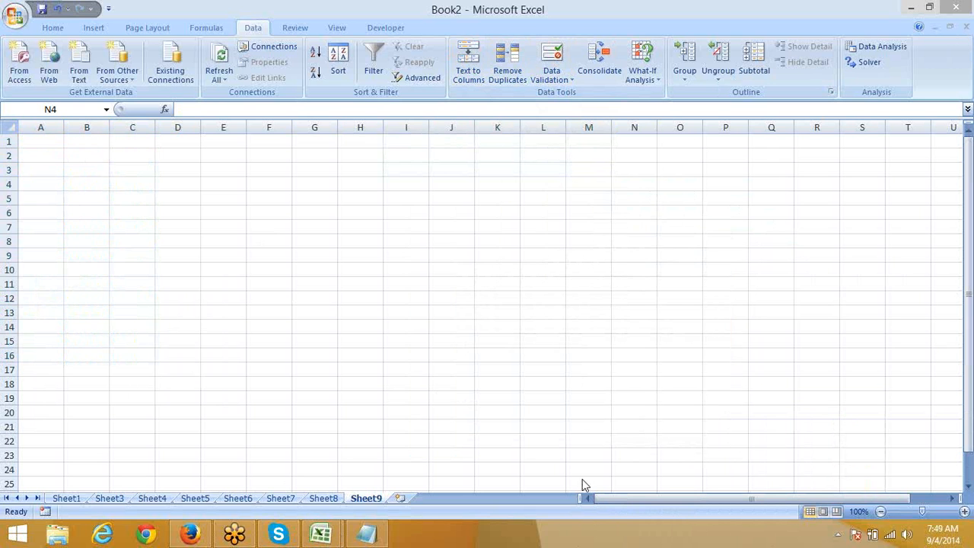
Step: Delete the scratch note text and close the empty Notepad window
click(376, 537)
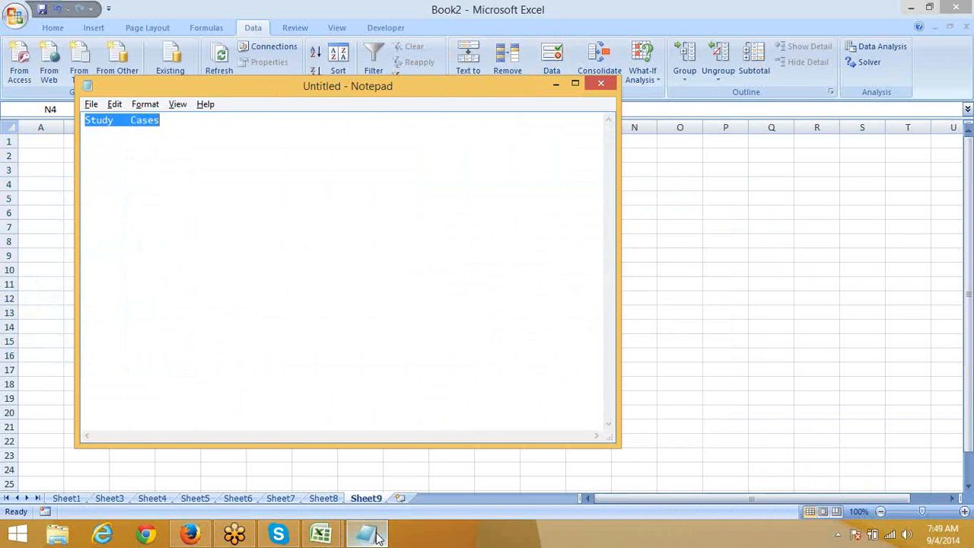
click(226, 130)
key(BackSpace)
key(BackSpace)
key(BackSpace)
key(BackSpace)
key(BackSpace)
key(BackSpace)
key(BackSpace)
key(BackSpace)
key(BackSpace)
key(BackSpace)
key(BackSpace)
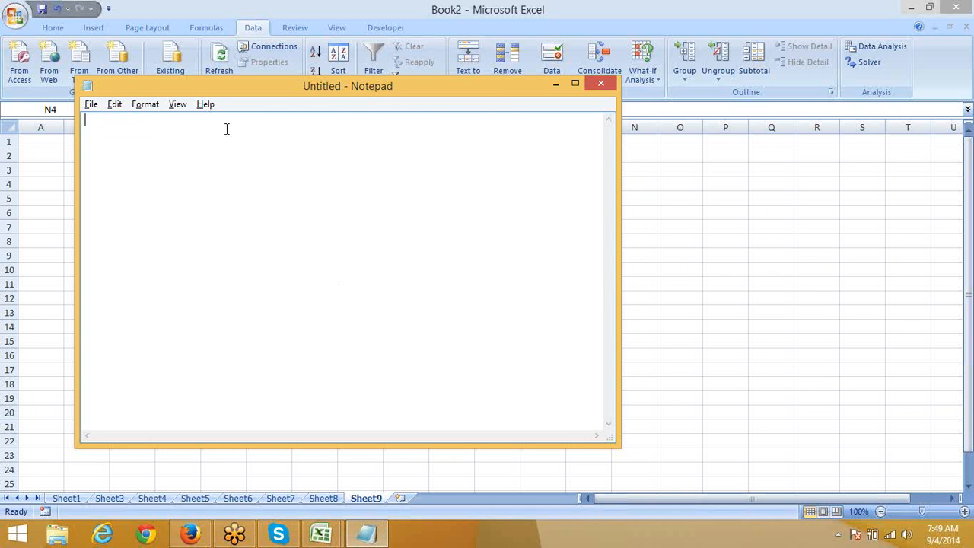
click(599, 82)
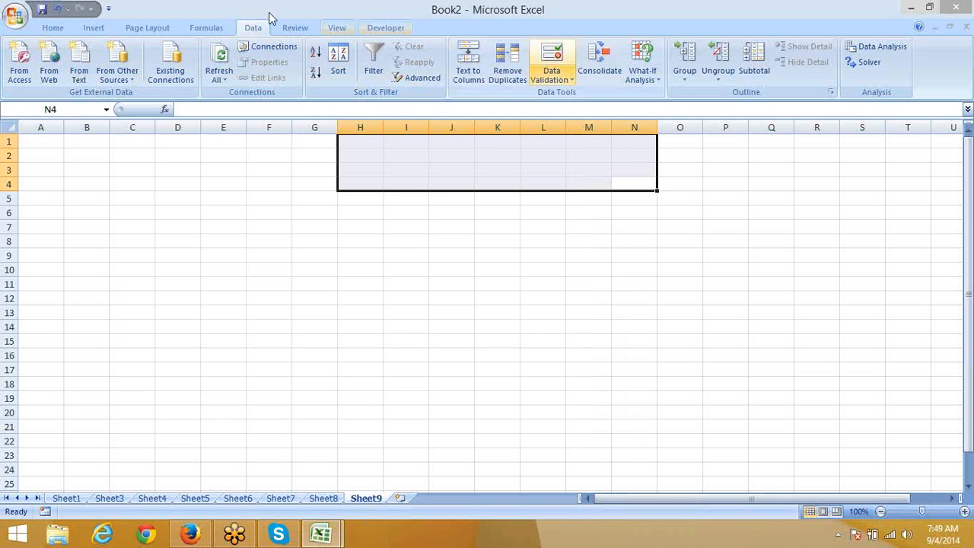
click(7, 16)
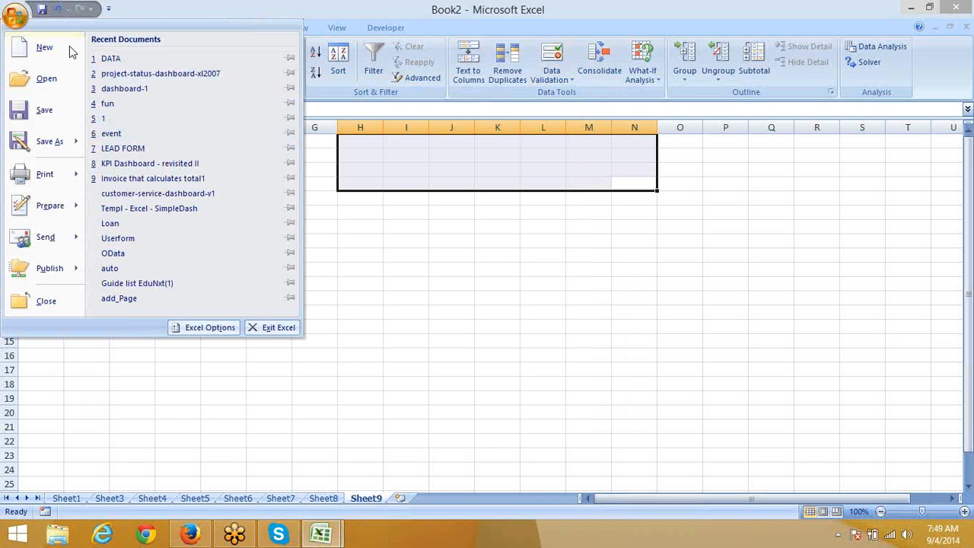
click(450, 234)
Step: Preview desktop text files 3 (comma-separated) and 2 (tab-separated) in Notepad
key(super+d)
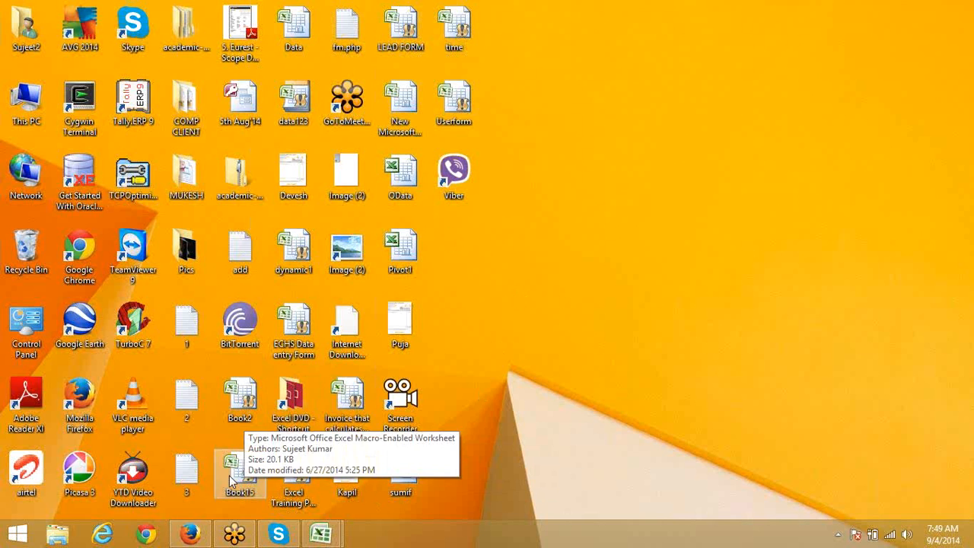
double_click(187, 470)
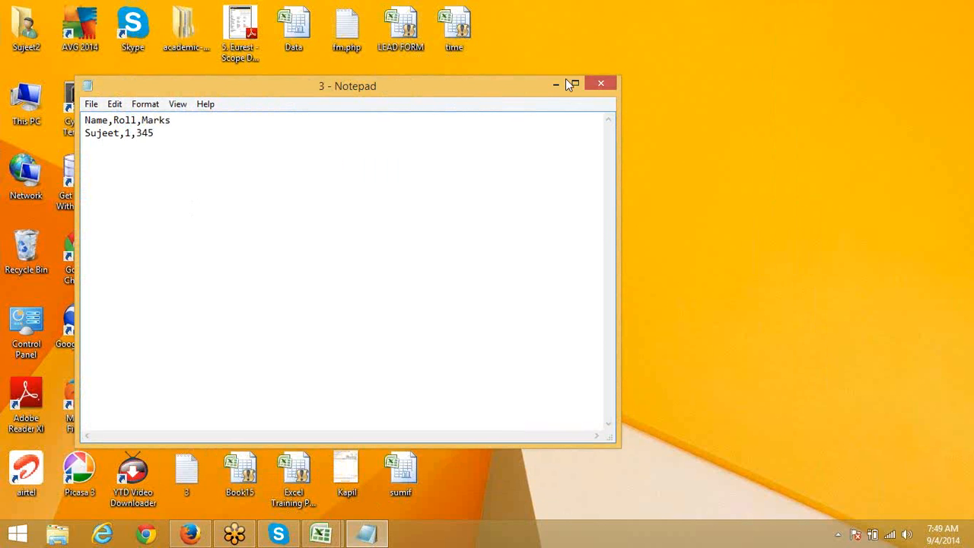
click(601, 84)
double_click(193, 401)
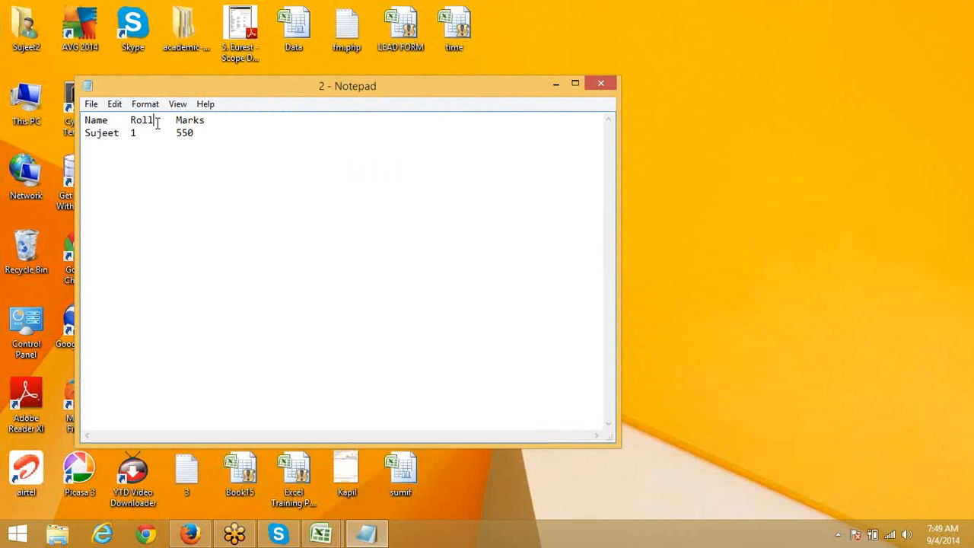
click(157, 123)
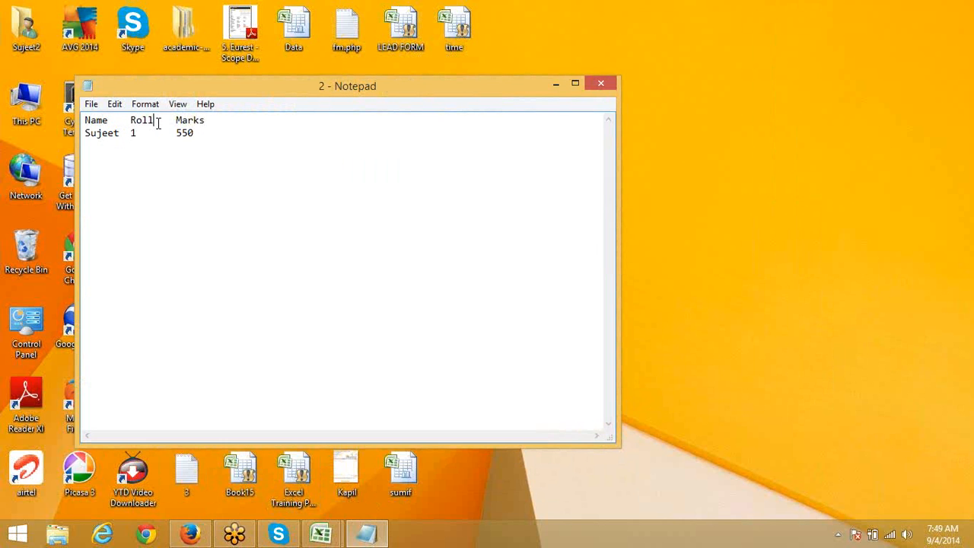
click(602, 78)
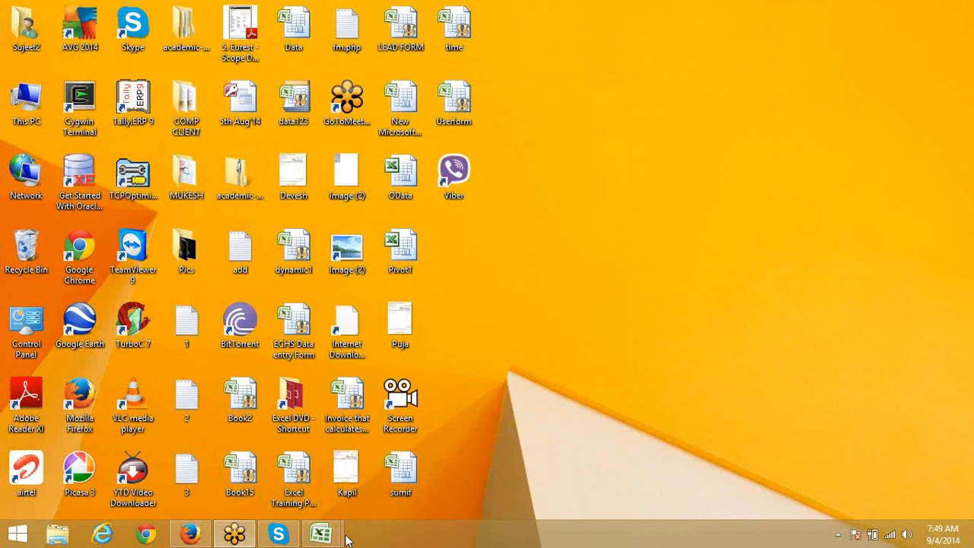
Step: Return to the Book2 workbook in Excel
mouse_move(335, 537)
click(395, 476)
click(55, 27)
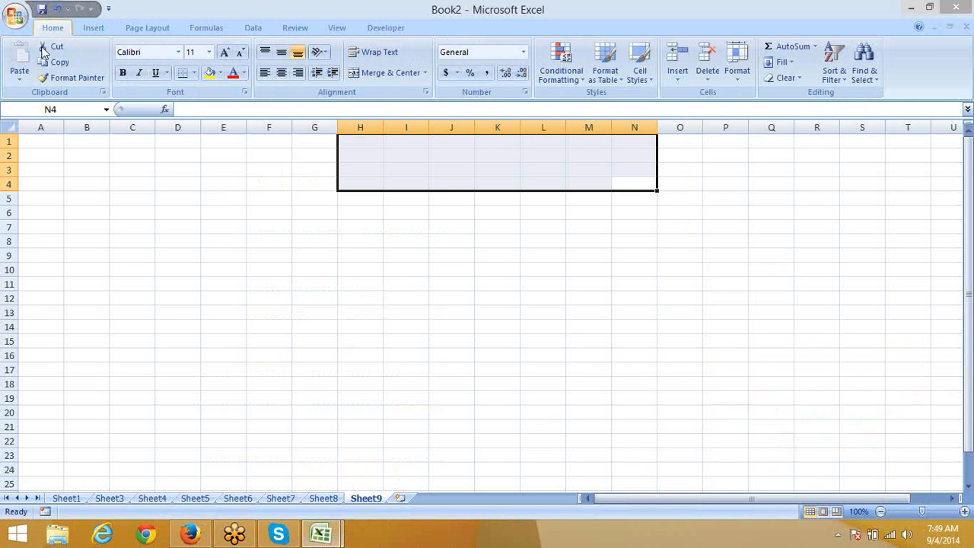
Step: From cell A1, start a From Text import of file 2 on the Desktop
click(107, 188)
click(45, 142)
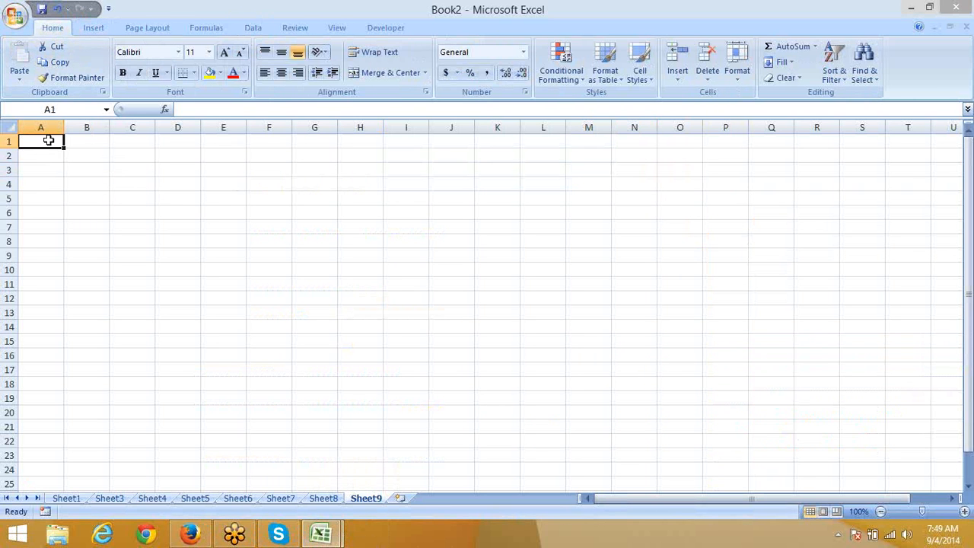
click(106, 27)
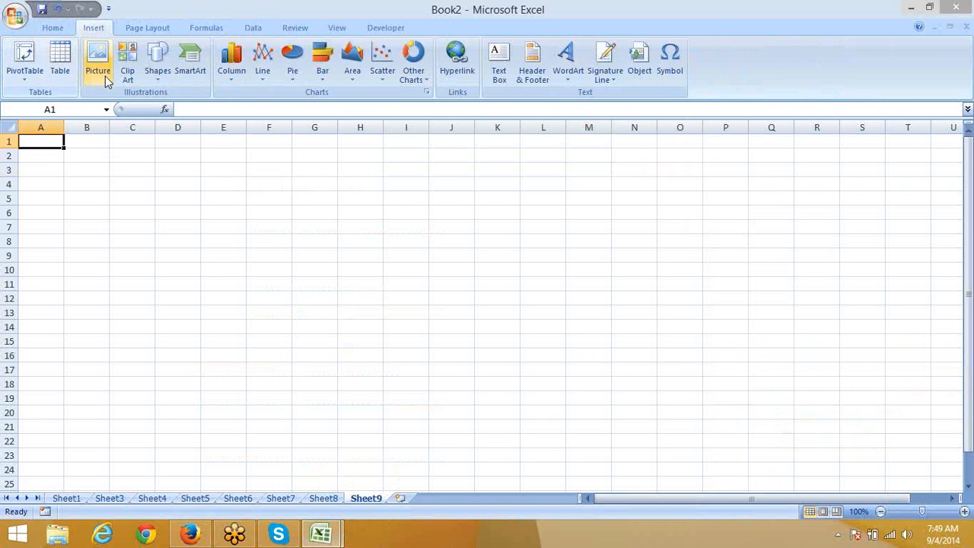
click(252, 27)
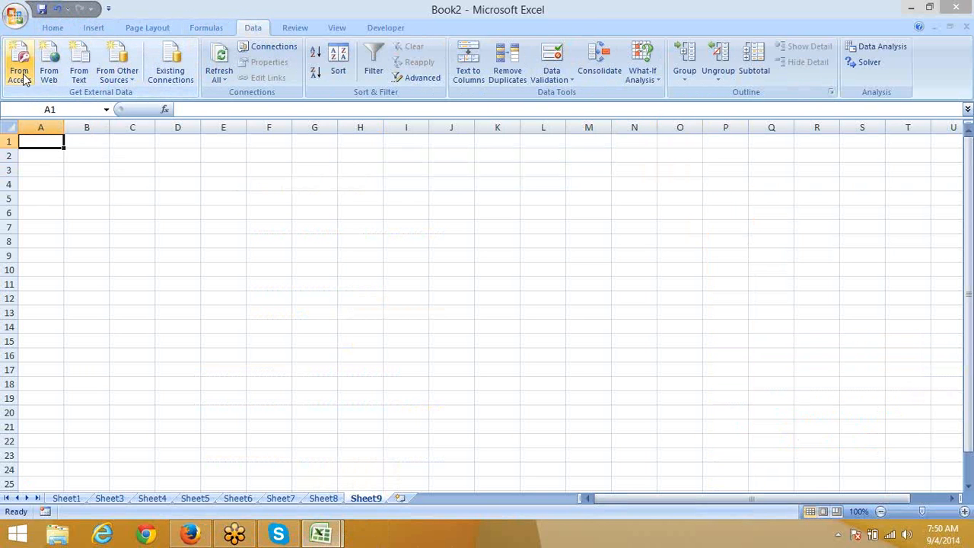
click(81, 84)
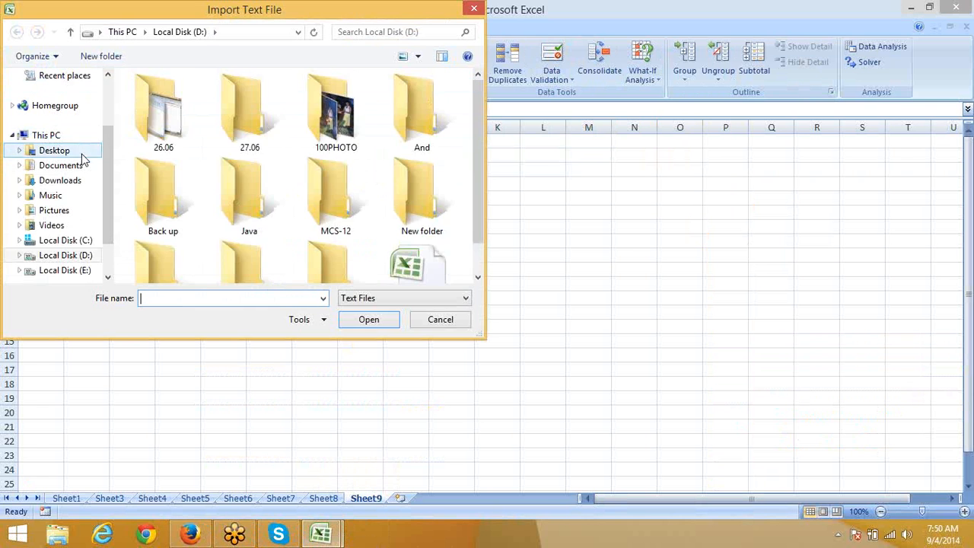
click(55, 151)
click(147, 172)
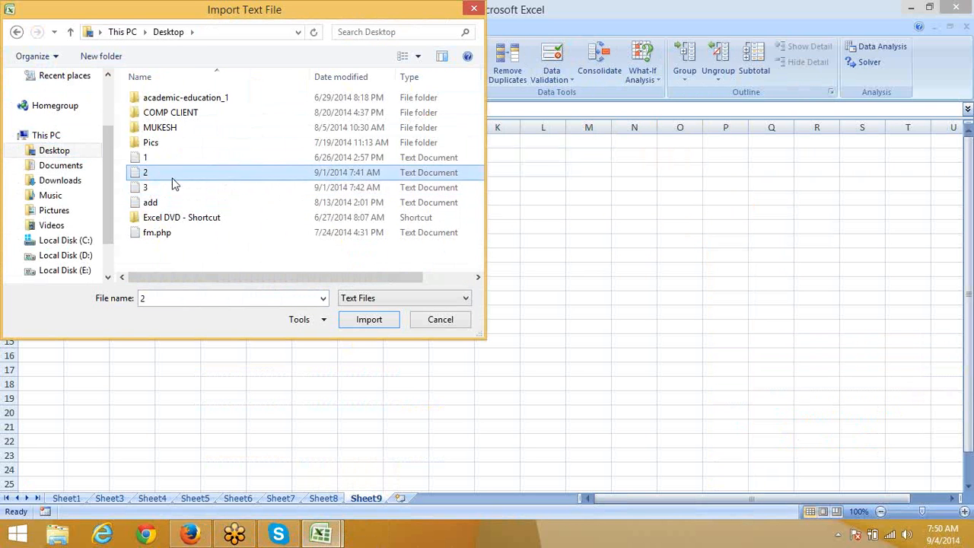
click(357, 324)
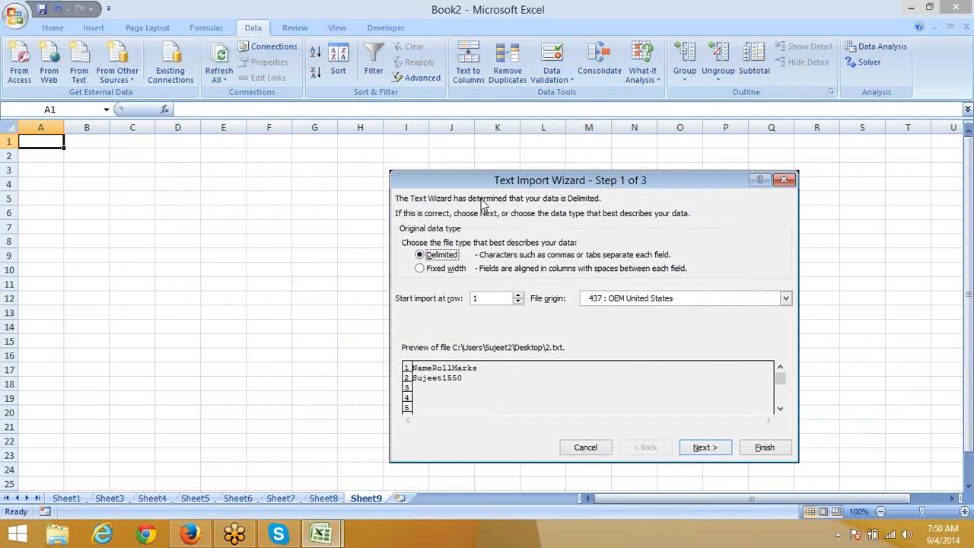
Step: Switch the delimiter from Comma to Tab and place the imported data at $A$1
drag(474, 185, 259, 129)
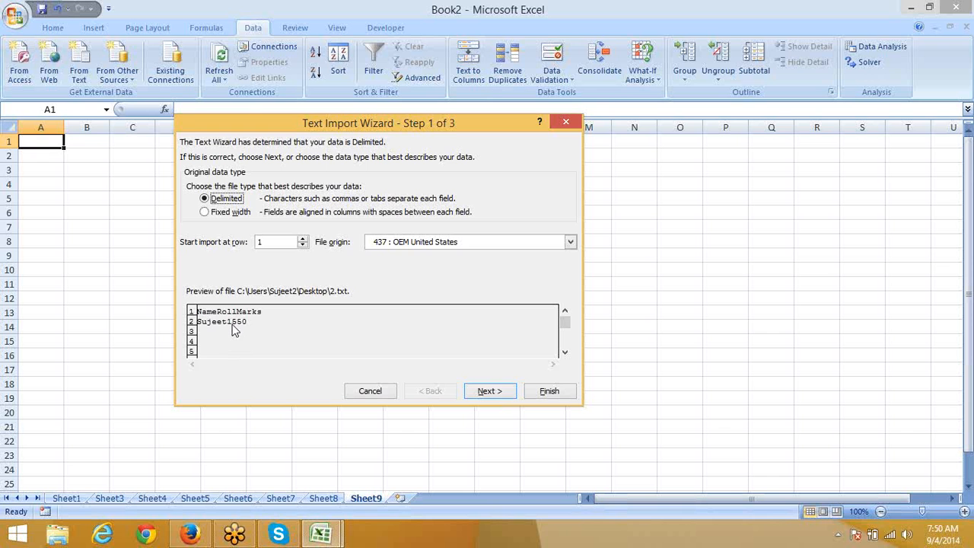
click(493, 394)
click(443, 395)
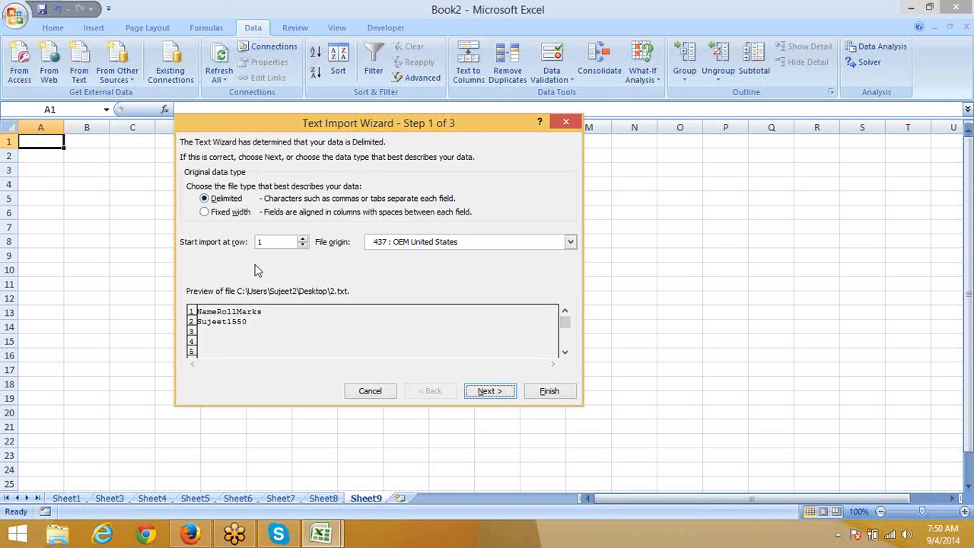
click(490, 393)
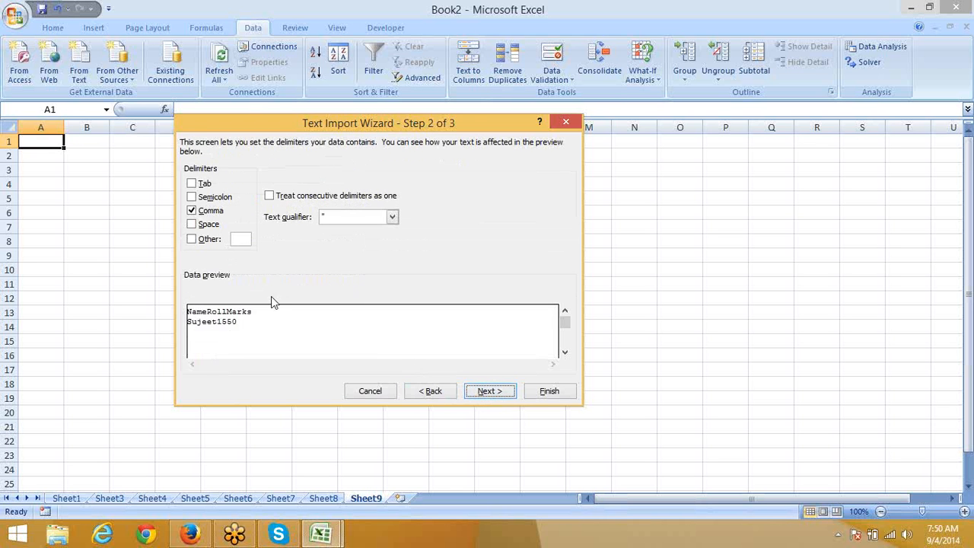
click(192, 211)
click(192, 184)
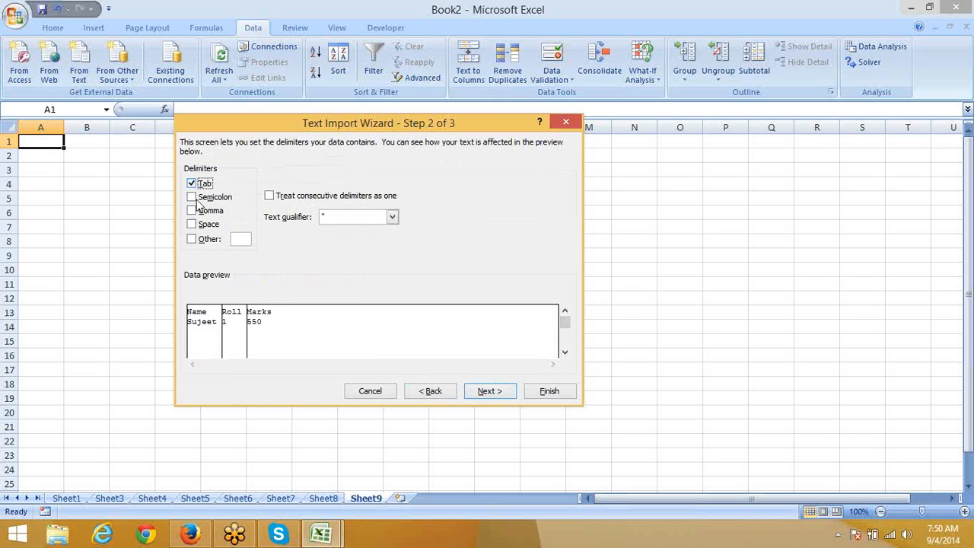
click(508, 392)
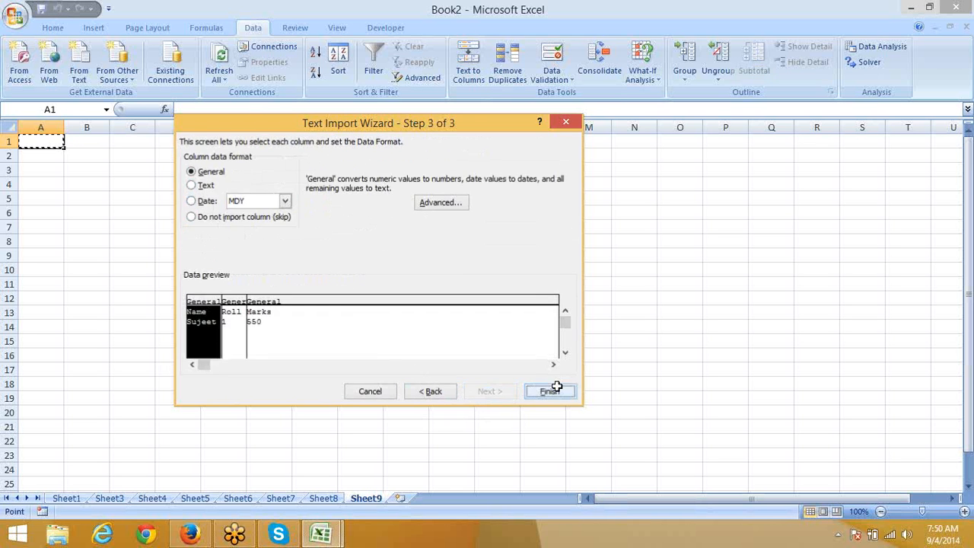
click(552, 390)
click(381, 298)
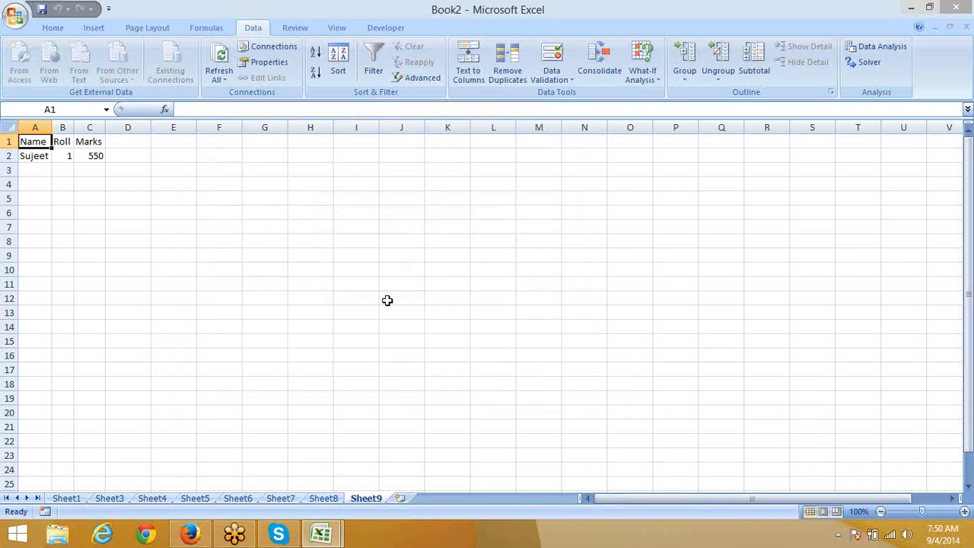
Step: Insert Sheet10 and import text file 3 with the Comma delimiter at $A$1
click(401, 497)
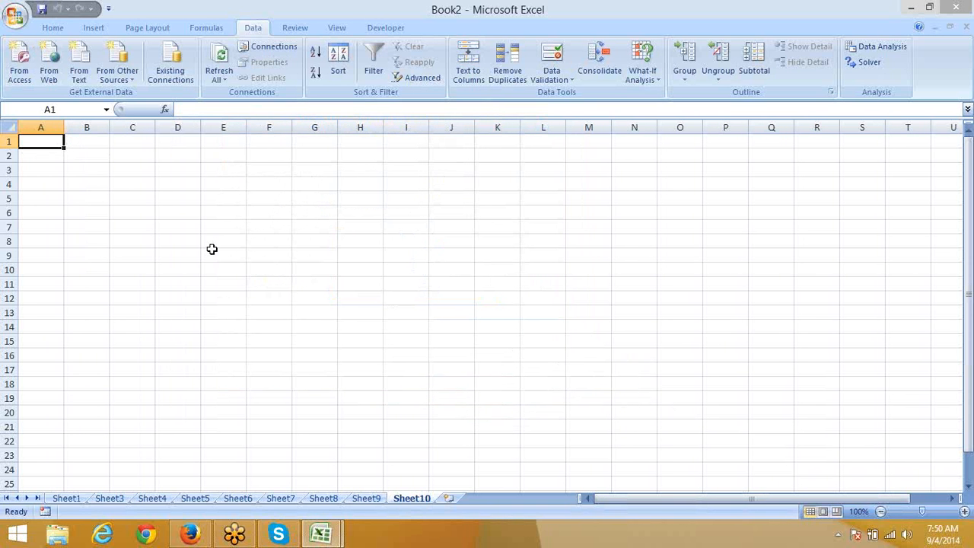
click(79, 84)
click(144, 187)
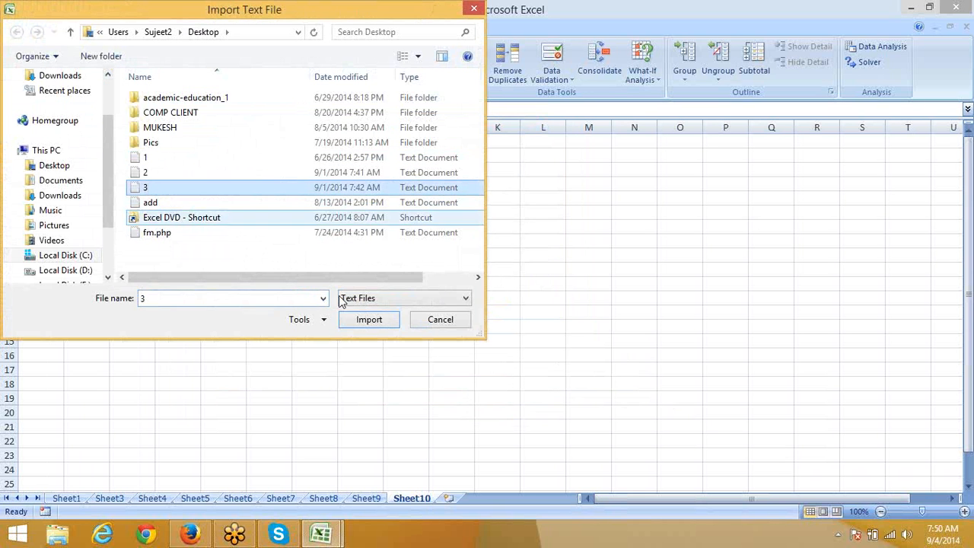
click(371, 321)
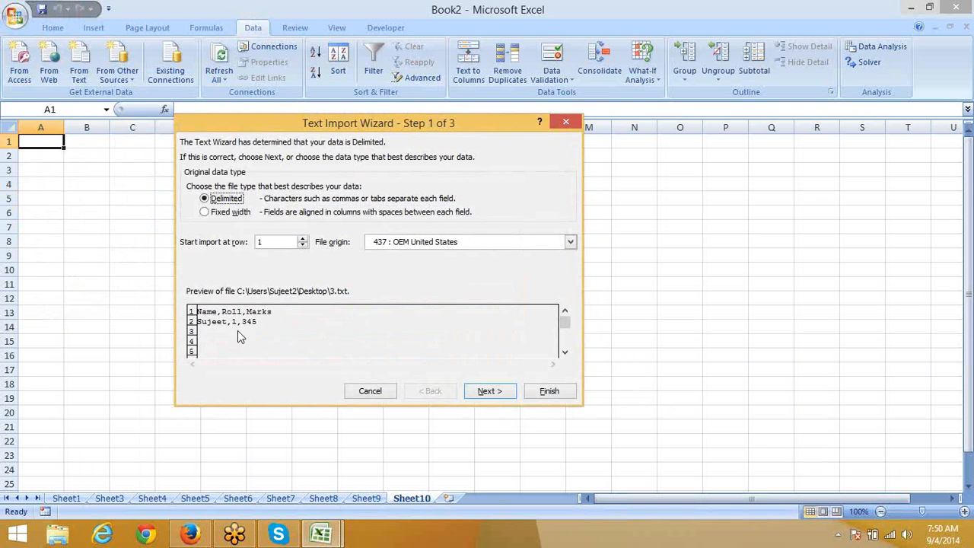
click(490, 392)
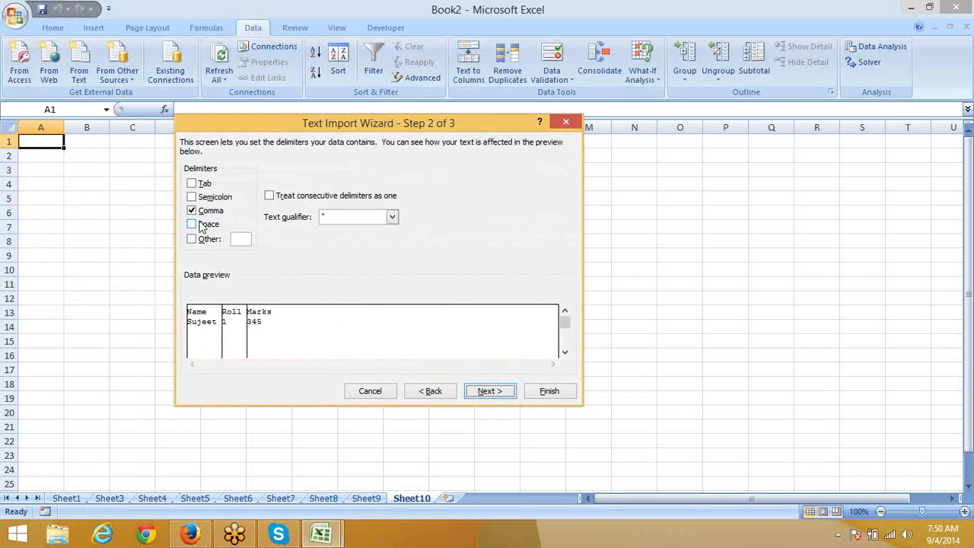
click(487, 391)
click(532, 391)
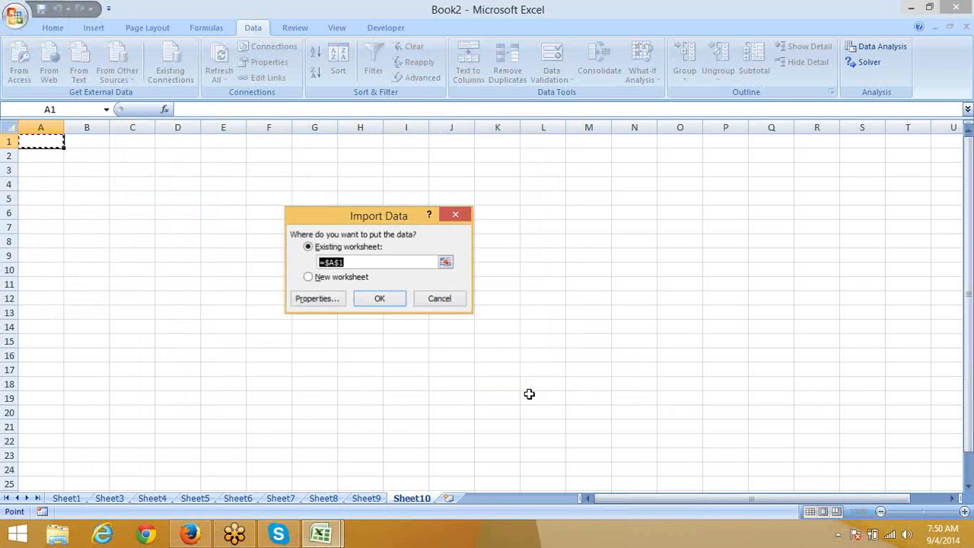
click(384, 296)
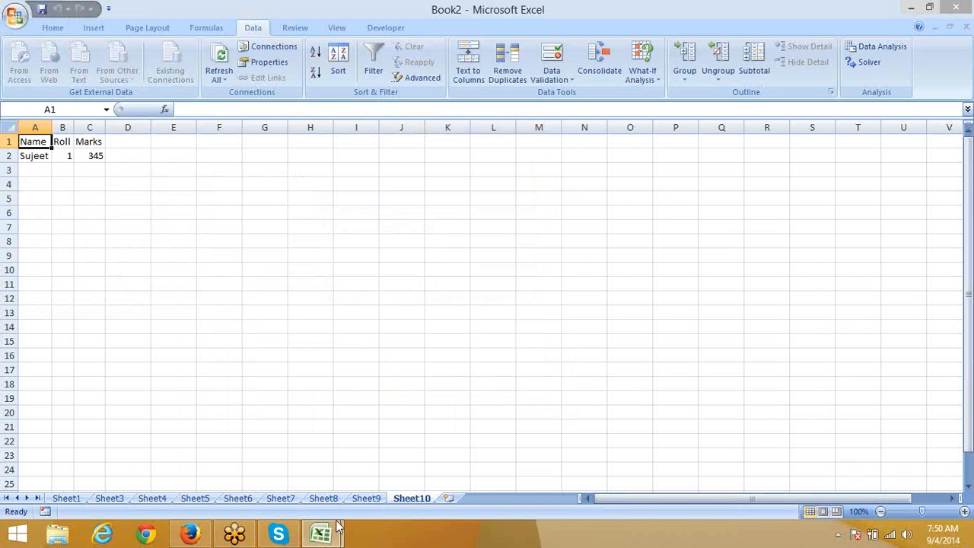
Step: Copy the DATA call table and paste it into a new blank workbook
mouse_move(335, 529)
click(282, 494)
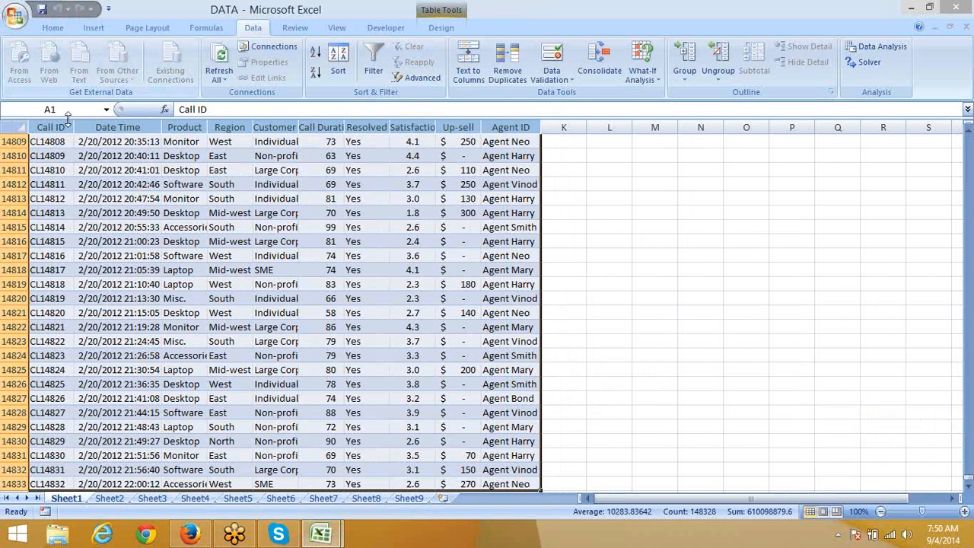
key(ctrl+c)
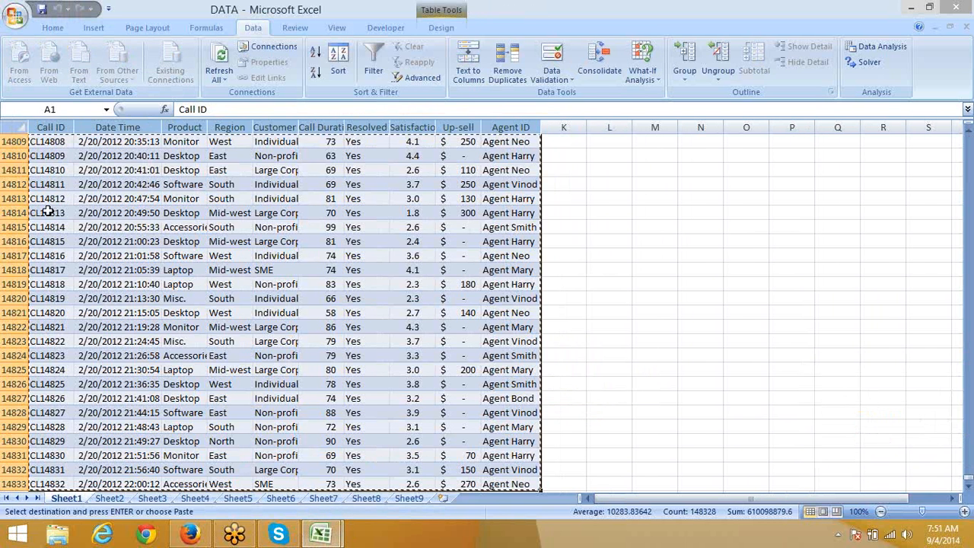
key(ctrl+n)
key(ctrl+v)
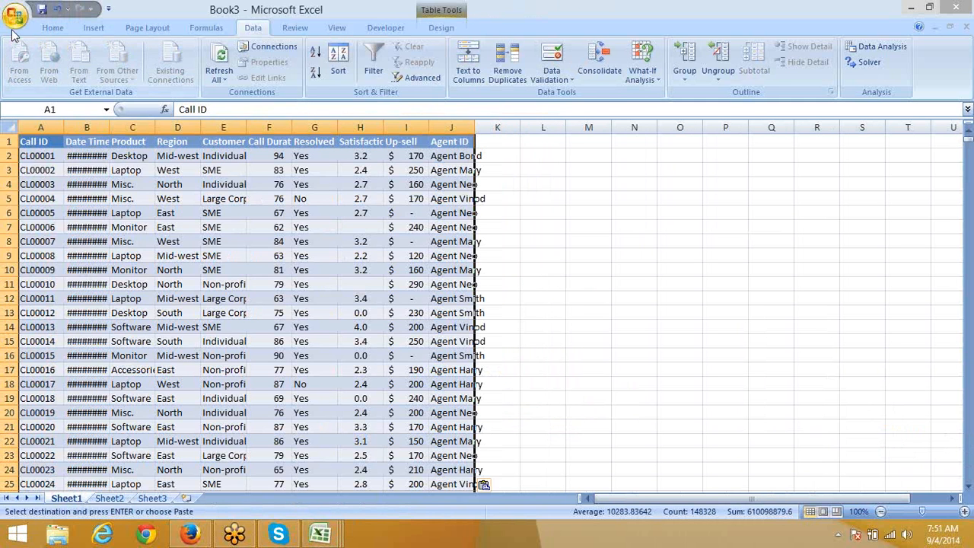
Step: Save the new workbook to the Desktop as CSV (MS-DOS), keeping only the active sheet
click(16, 15)
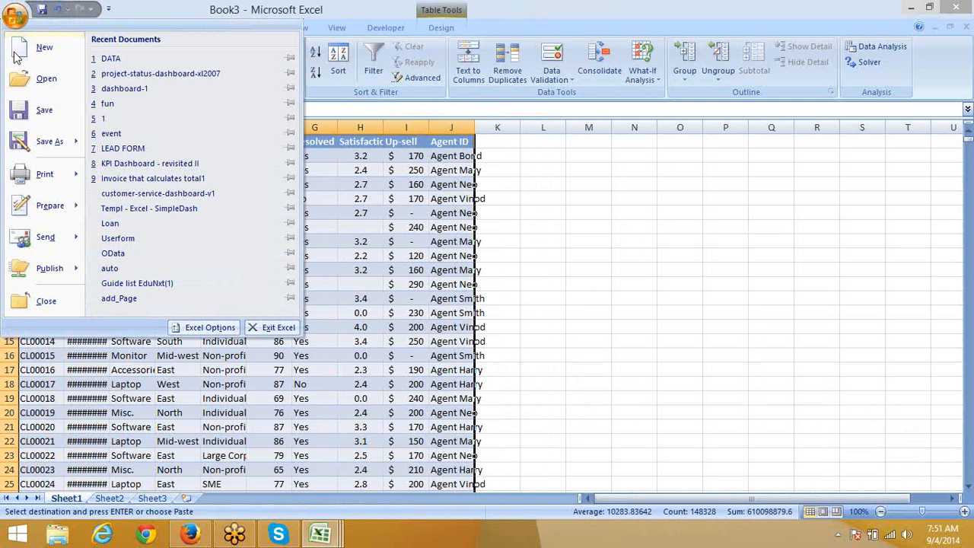
click(45, 141)
click(104, 257)
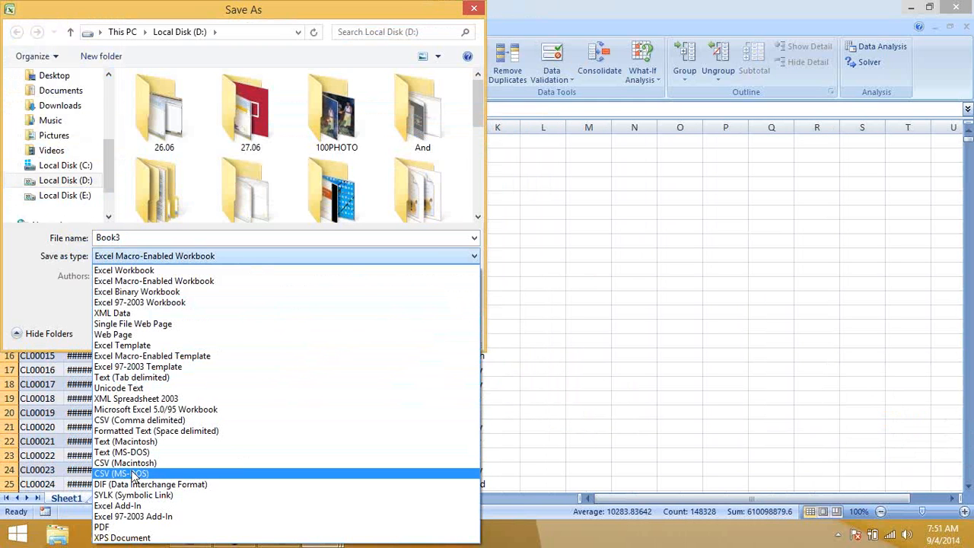
click(135, 474)
click(54, 78)
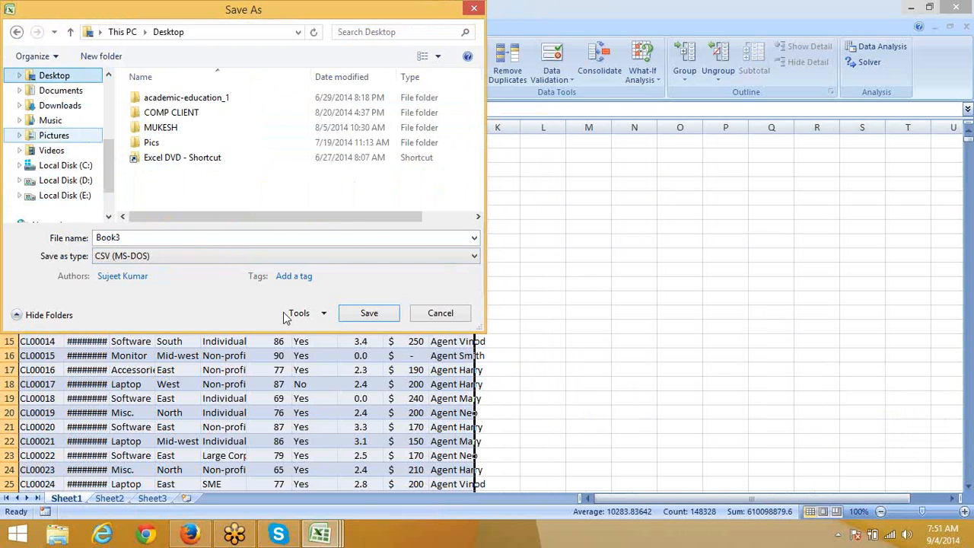
click(367, 318)
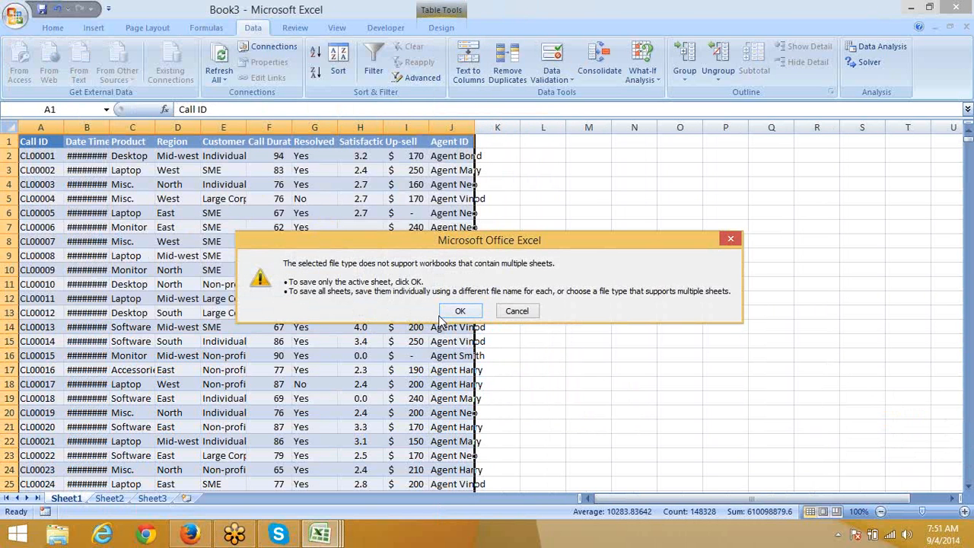
click(441, 314)
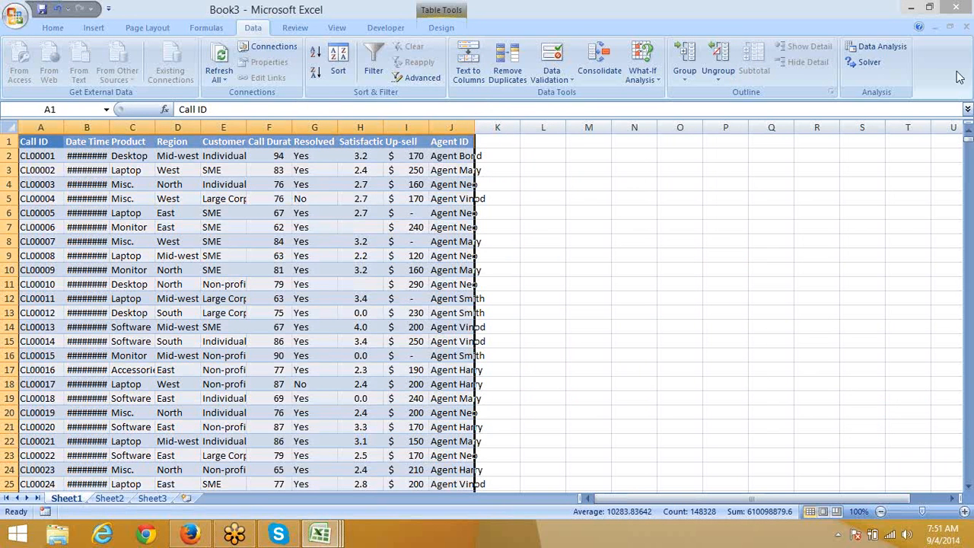
Step: Close Book3 without saving further changes, then close the DATA workbook
click(965, 27)
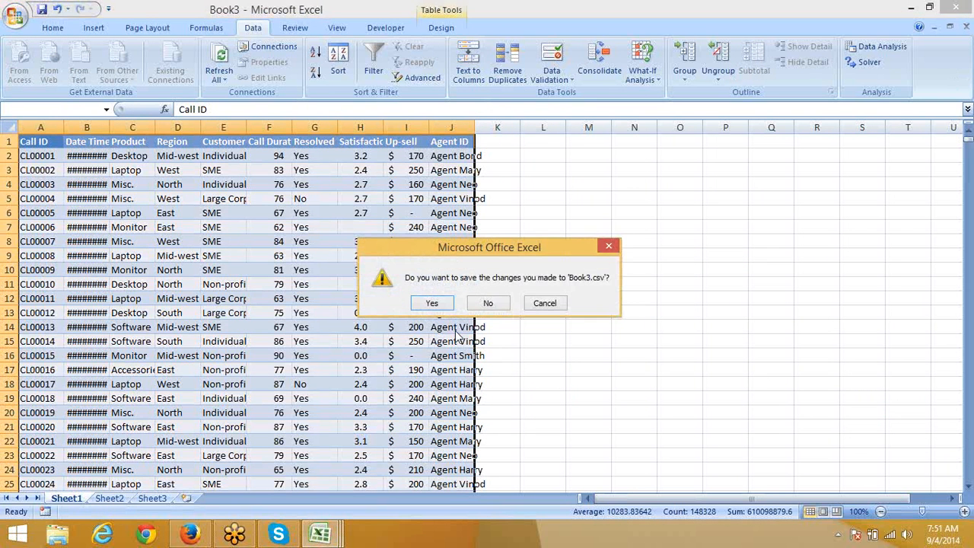
click(495, 305)
click(965, 29)
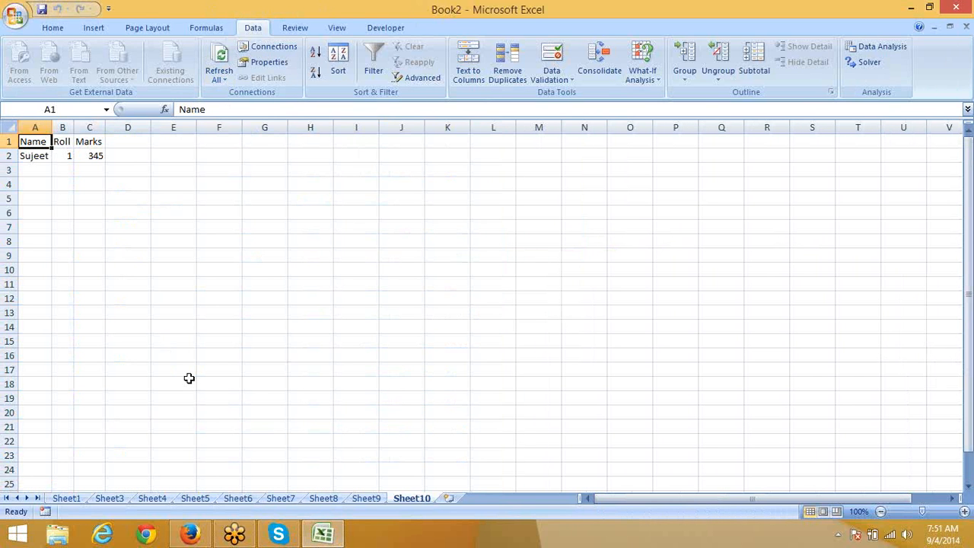
Step: Browse the Desktop folder in the Open dialog, looking through Book2, Book15 and data123
click(15, 15)
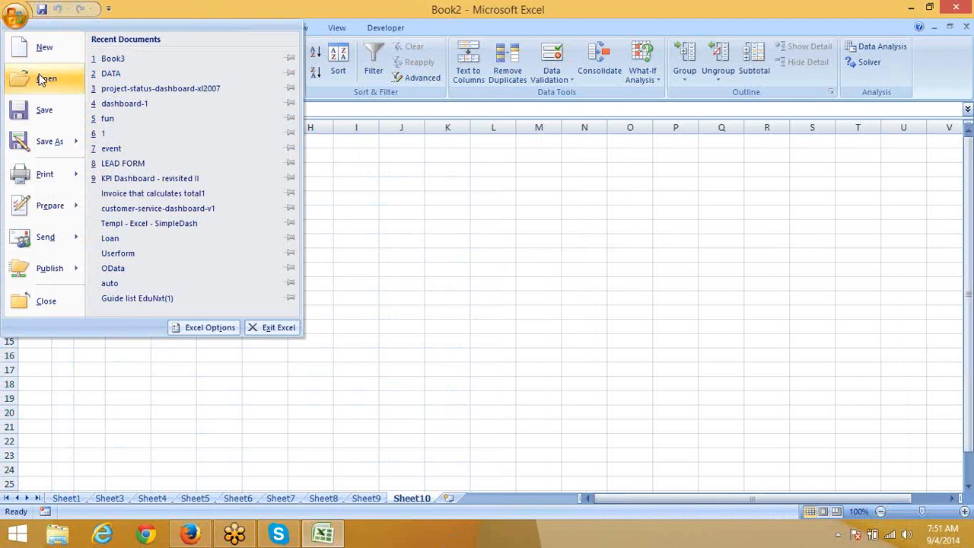
click(42, 80)
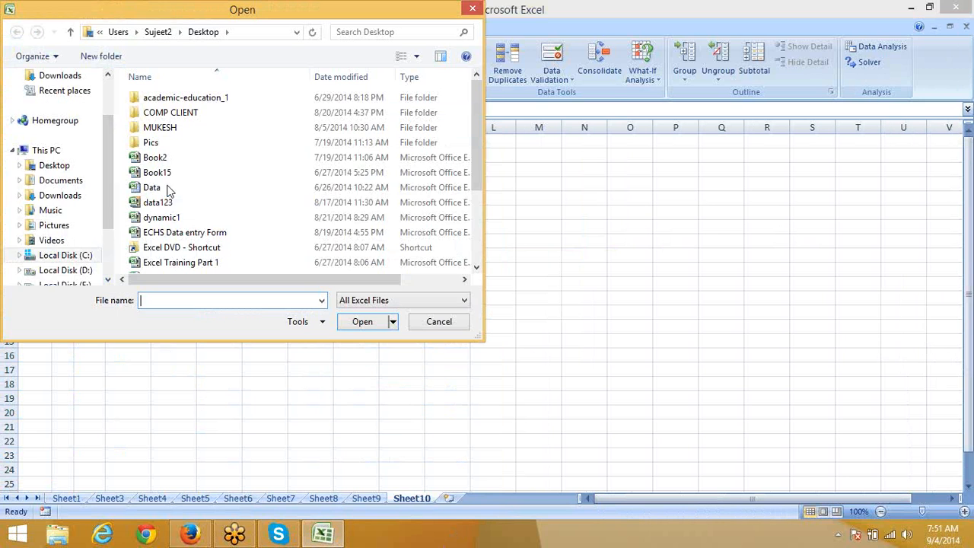
click(51, 167)
click(156, 173)
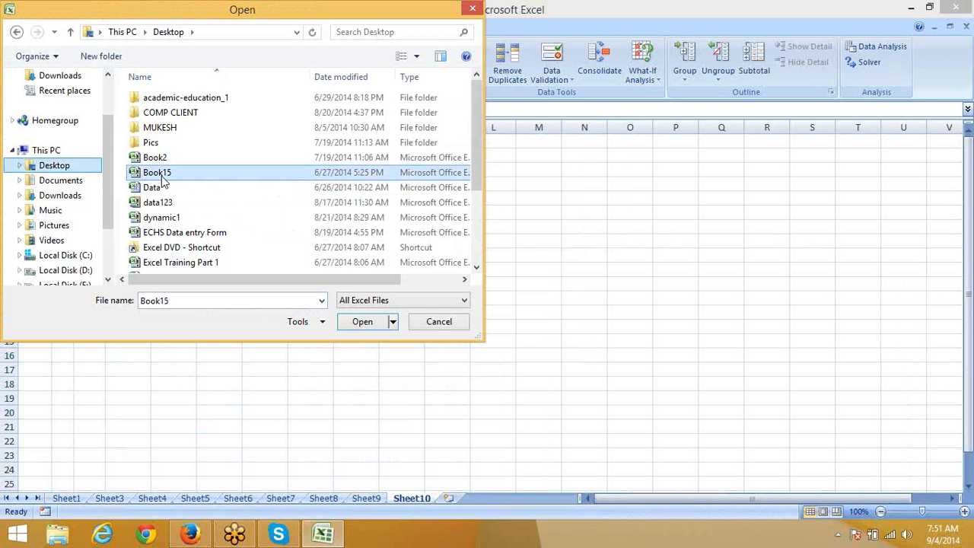
click(177, 207)
scroll(178, 217, down, 3)
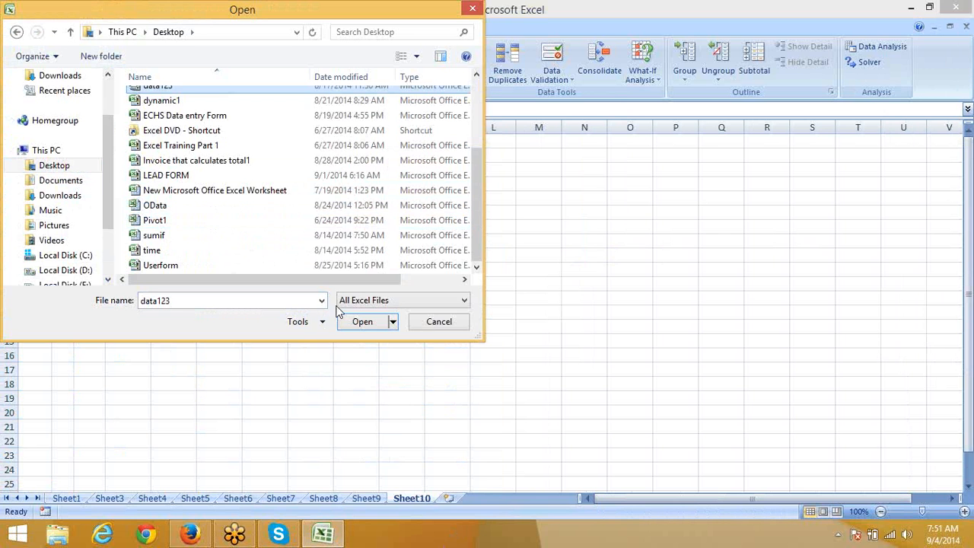
key(Home)
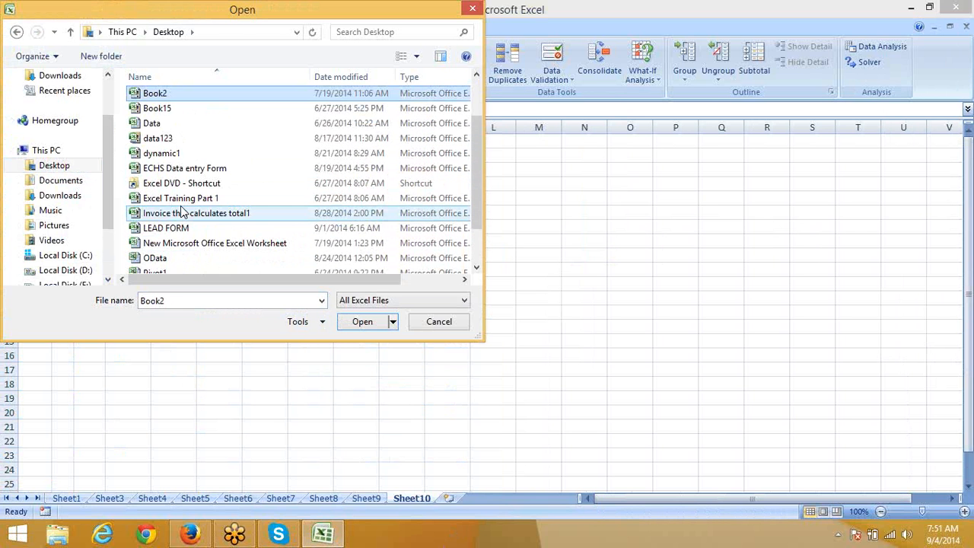
key(Down)
key(Up)
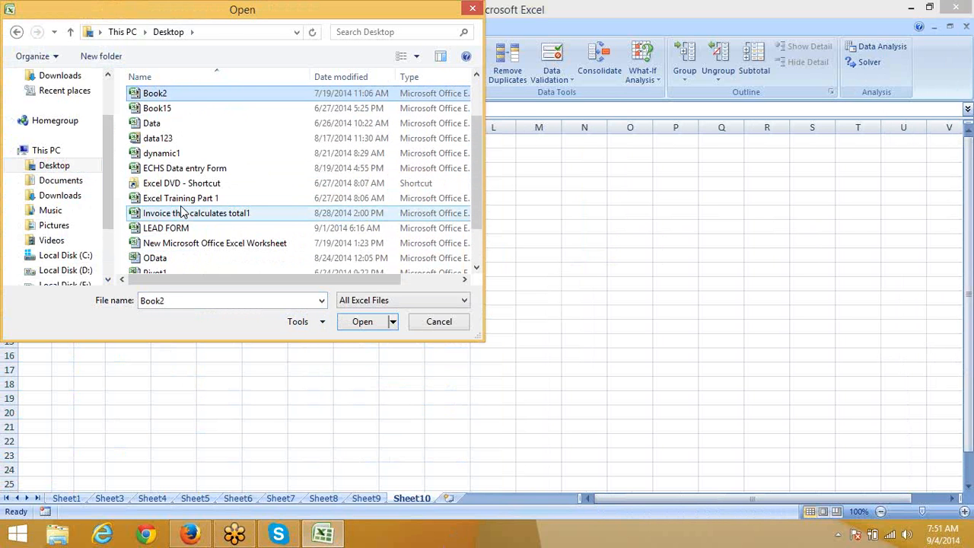
Step: Set the file type to All Files and open Book3 from the Desktop
click(372, 303)
click(370, 316)
click(166, 130)
key(b)
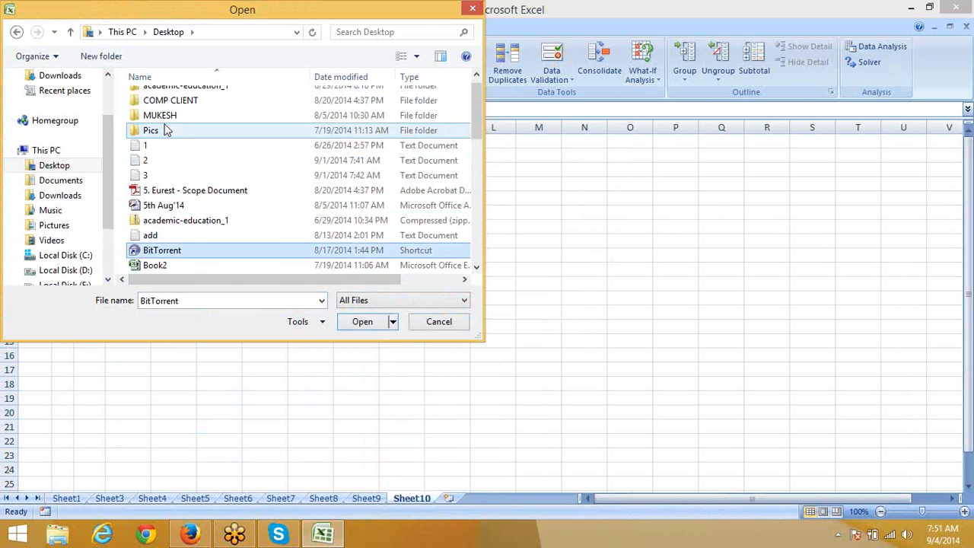
key(Down)
scroll(167, 137, down, 4)
key(Down)
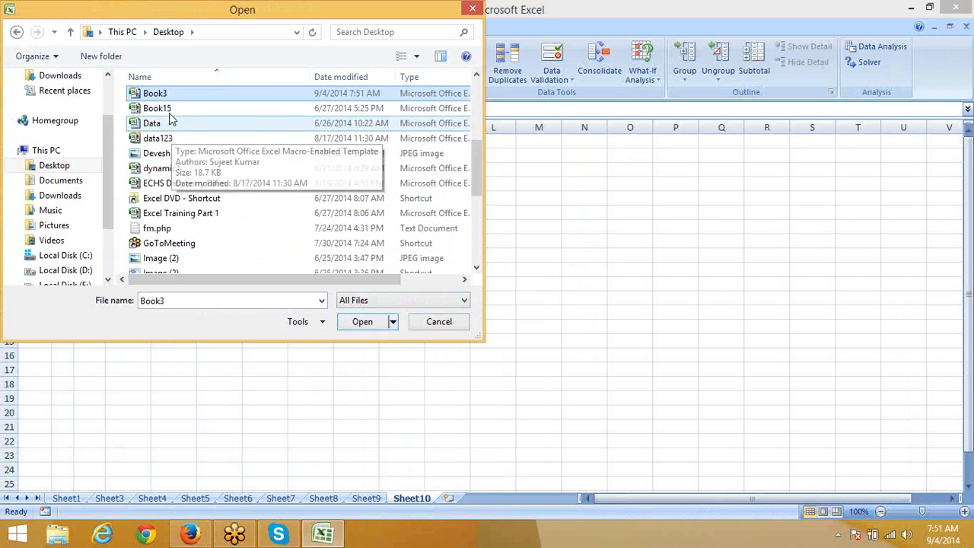
click(156, 95)
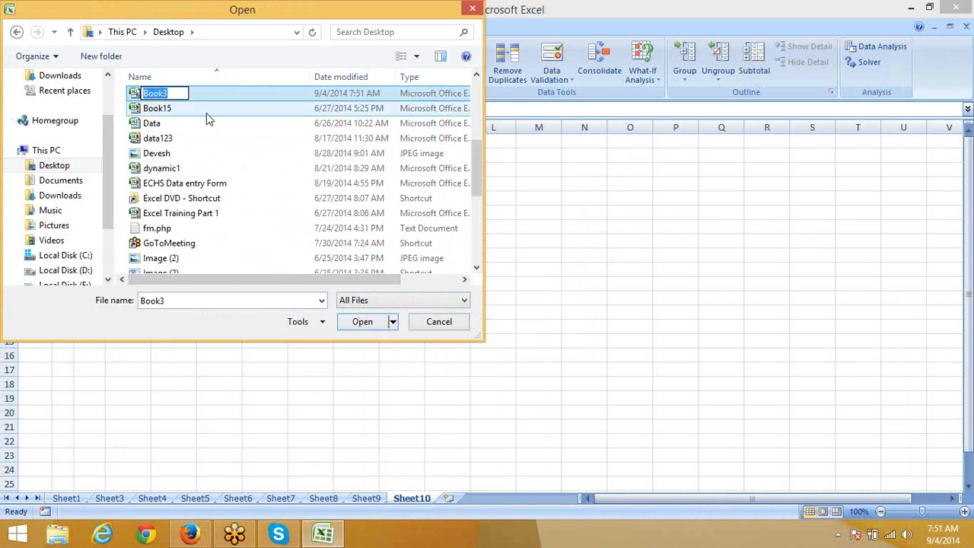
click(206, 112)
click(181, 96)
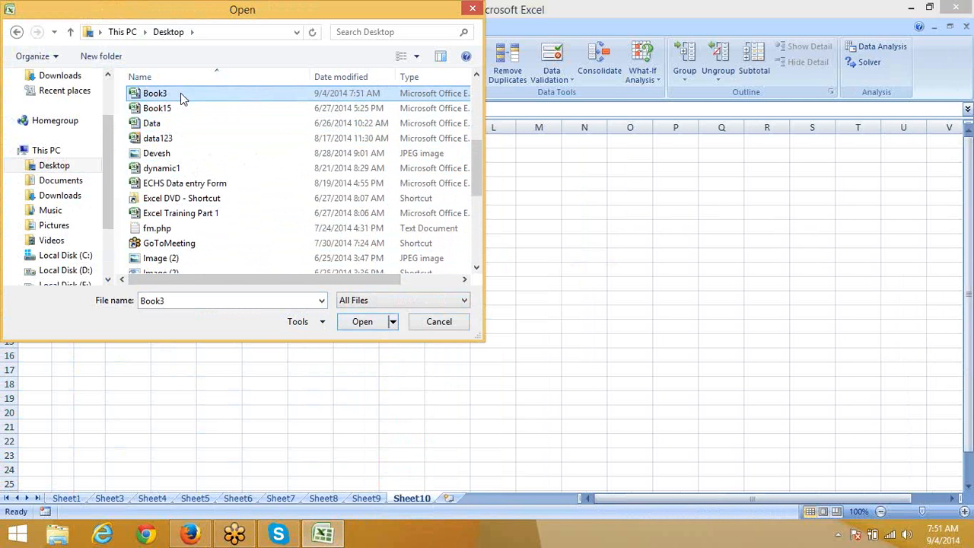
click(371, 327)
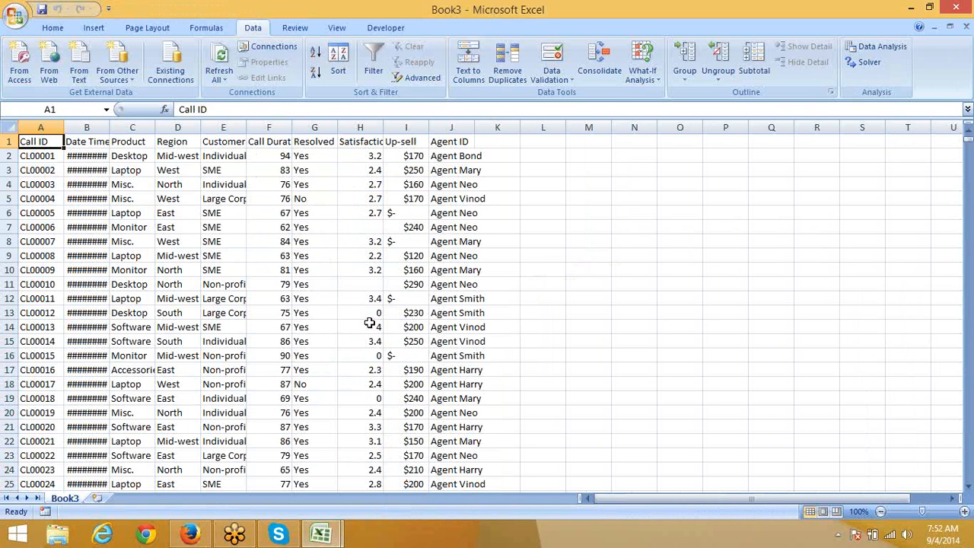
Step: Close Book3, close Book2 choosing No to saving, and create new blank Book4
click(968, 27)
click(967, 27)
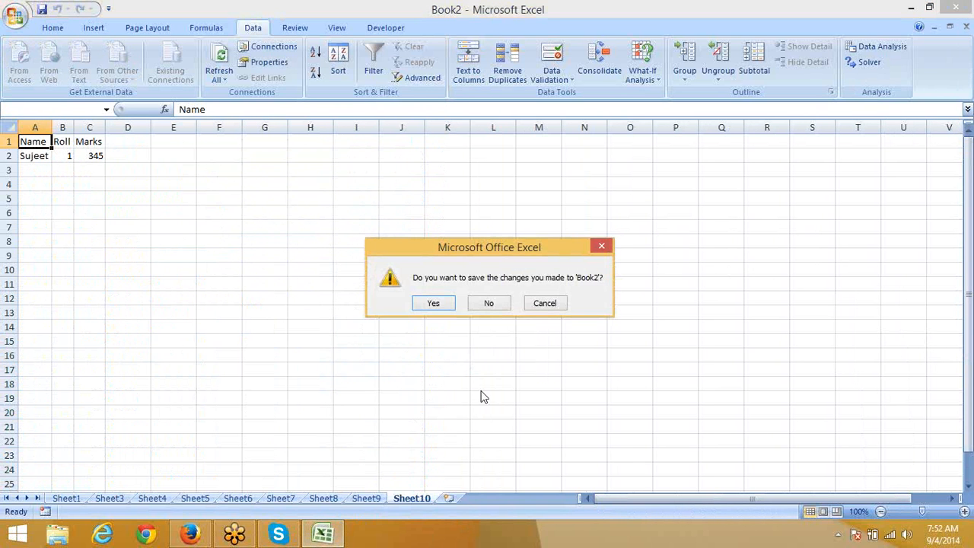
click(496, 306)
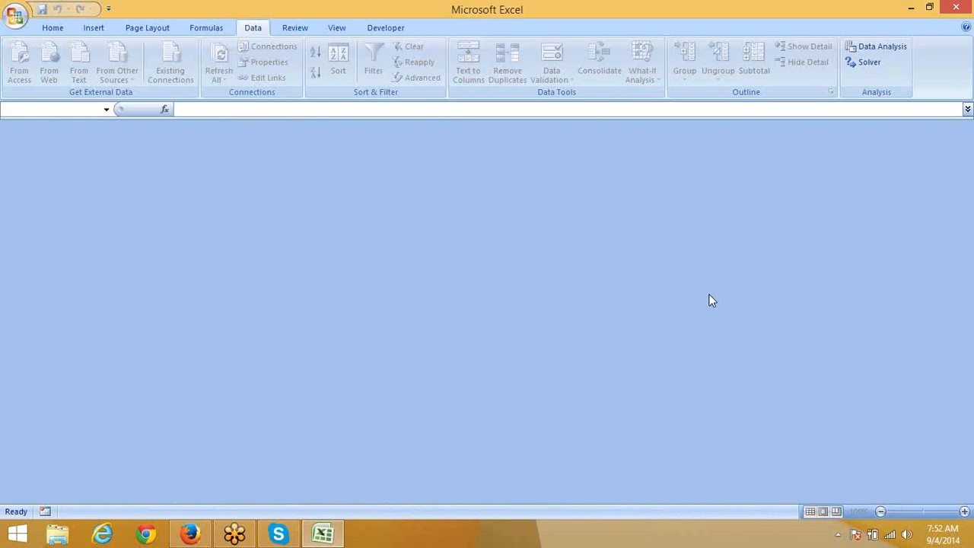
key(ctrl+n)
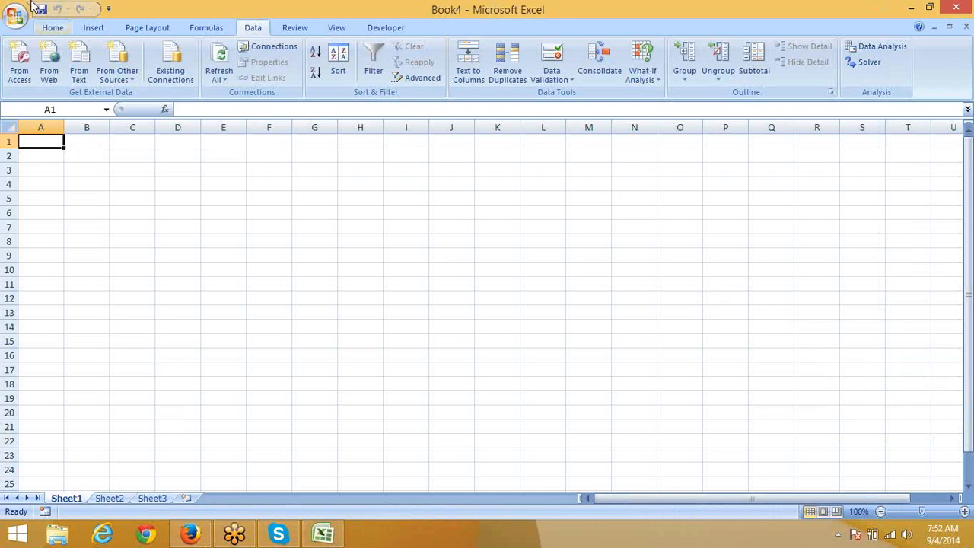
Step: Reopen recent DATA and paste Sheet1's Product column into column A of a new workbook
click(16, 15)
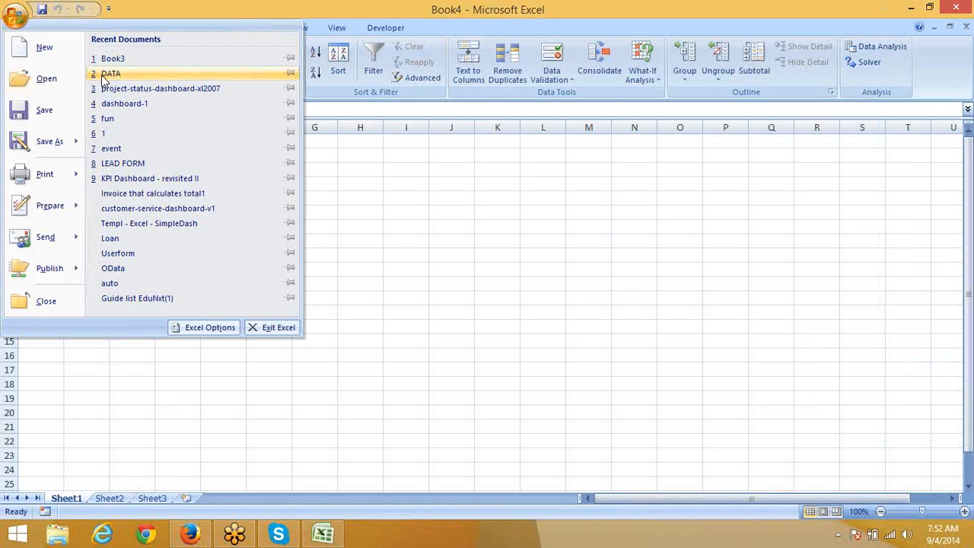
click(106, 73)
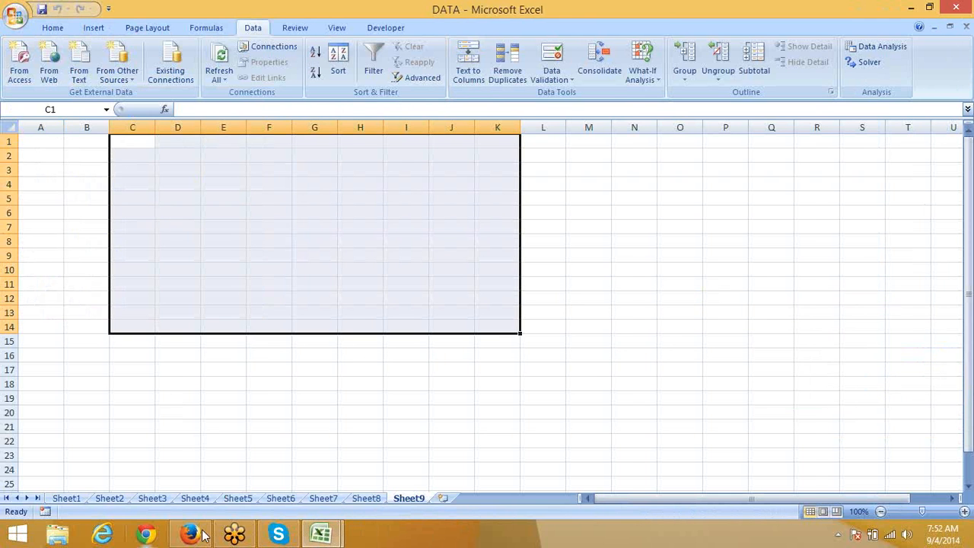
click(62, 500)
click(91, 199)
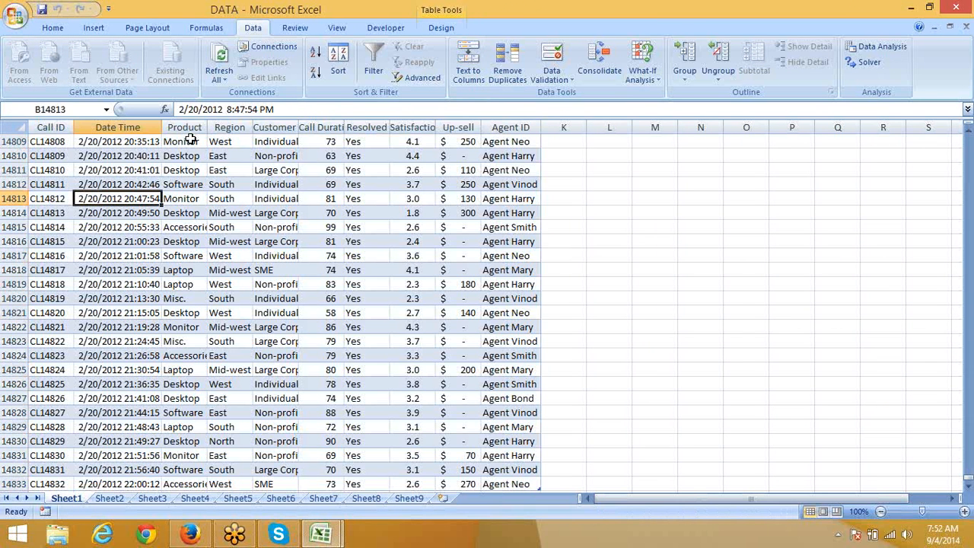
click(190, 127)
key(ctrl+c)
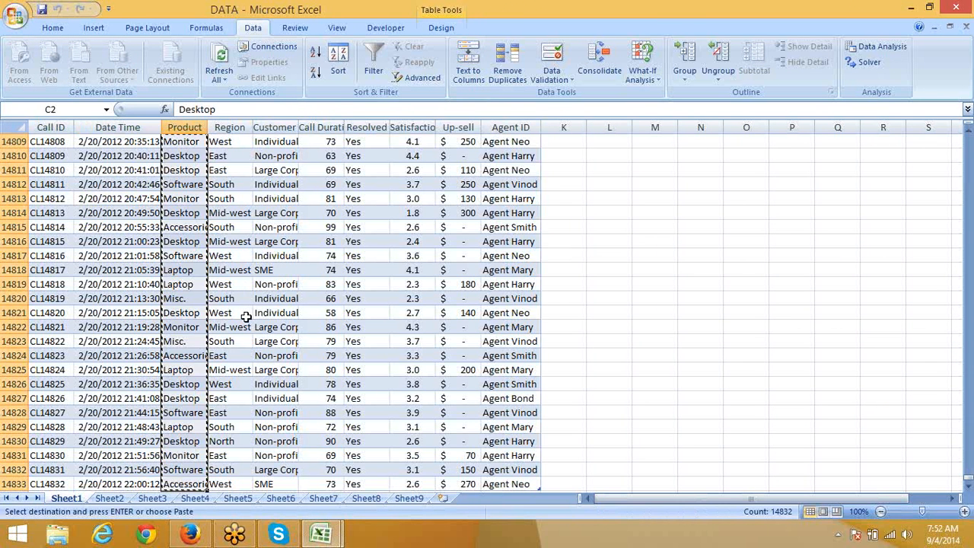
key(ctrl+n)
key(ctrl+v)
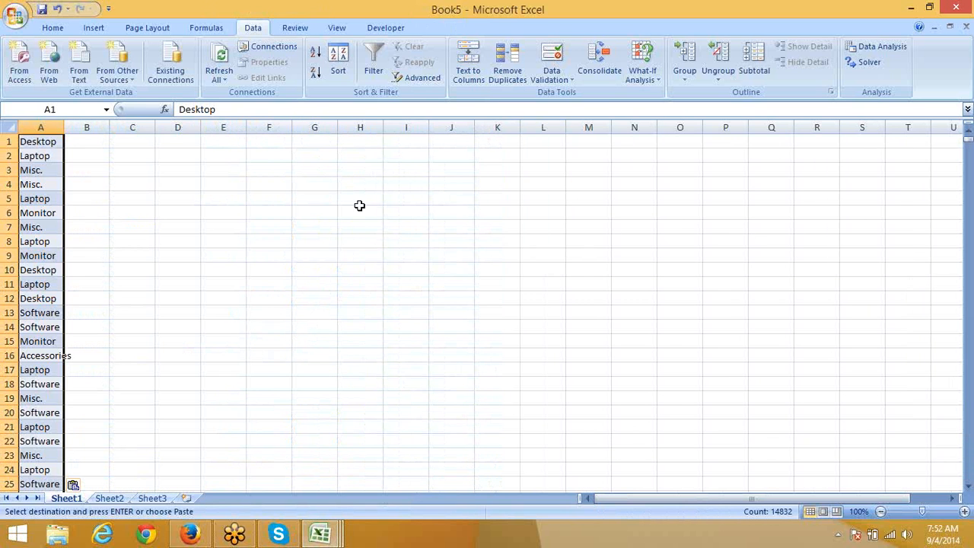
Step: Filter column A with Advanced 'Unique records only', then clear the filter to show all rows
click(417, 84)
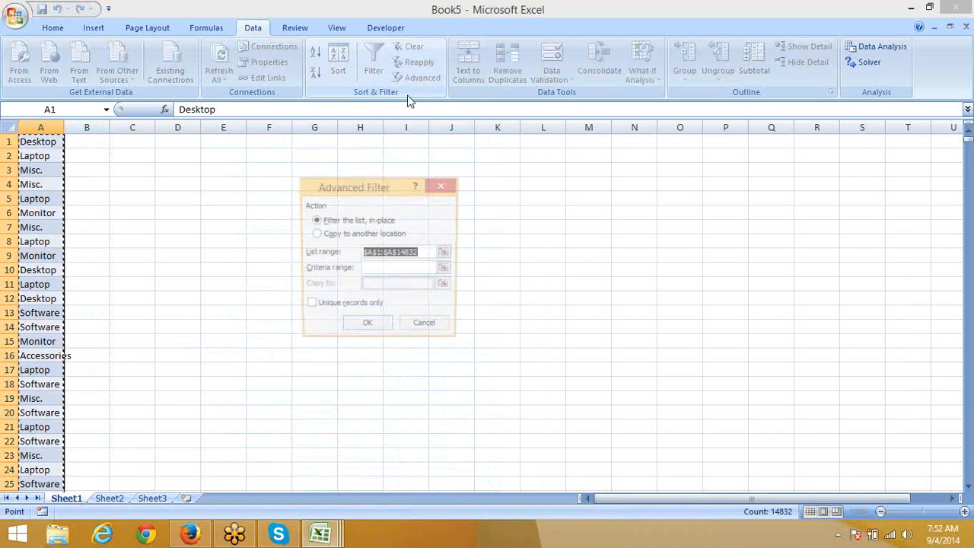
click(309, 306)
click(344, 323)
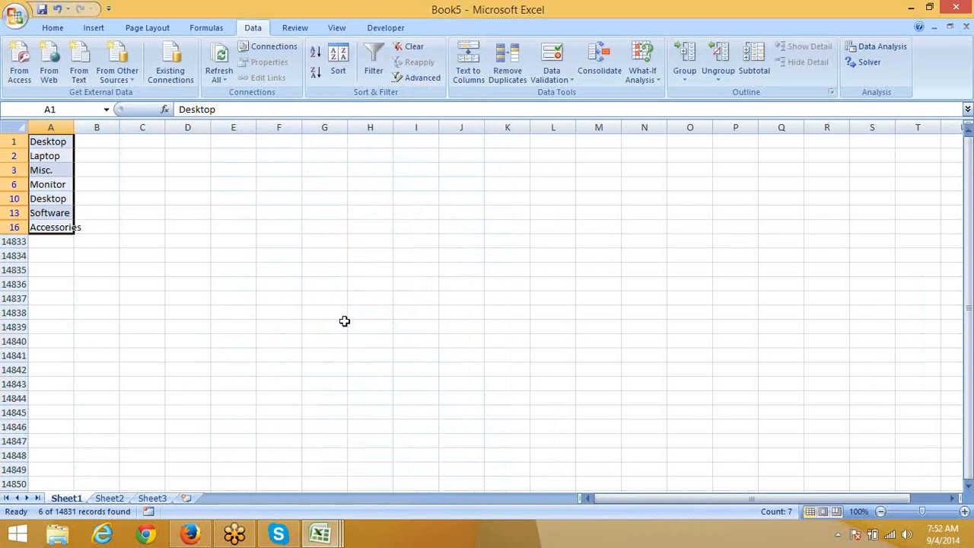
key(ctrl+shift+l)
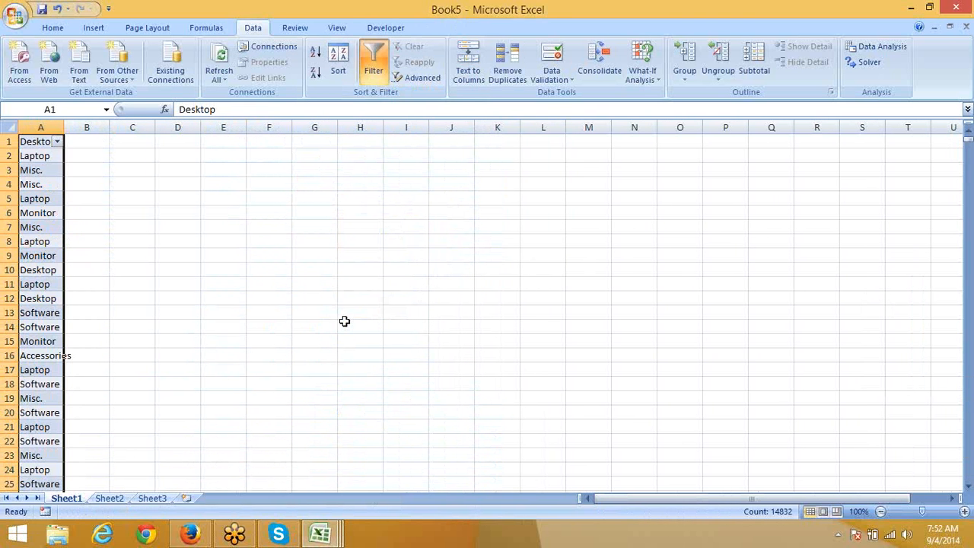
key(ctrl+shift+l)
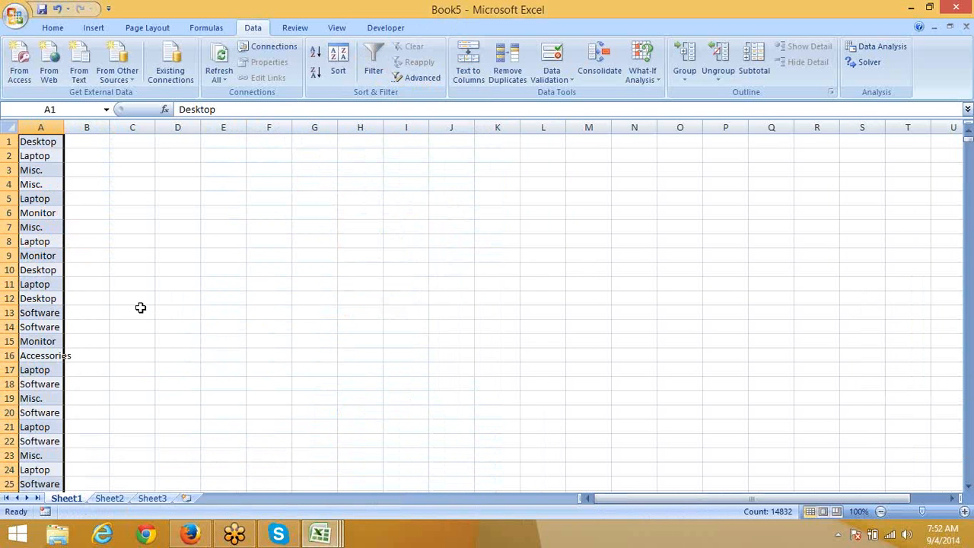
Step: Remove 14825 duplicate products from column A, leaving seven values in A1:A7
click(507, 74)
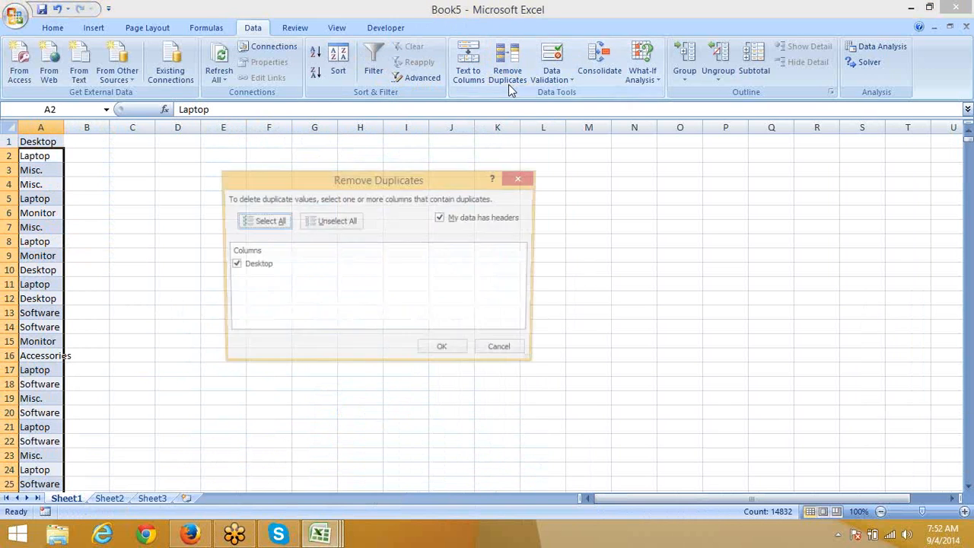
click(442, 352)
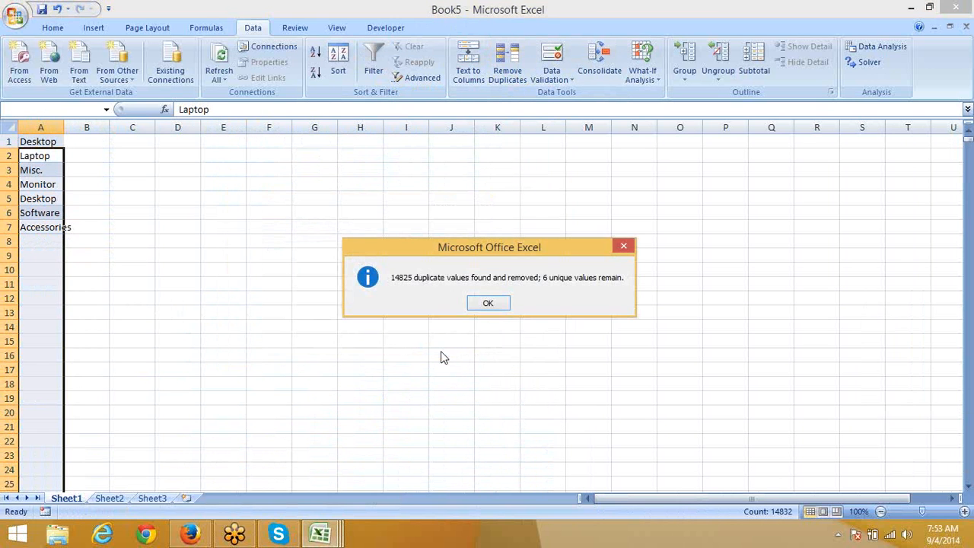
click(478, 304)
click(94, 272)
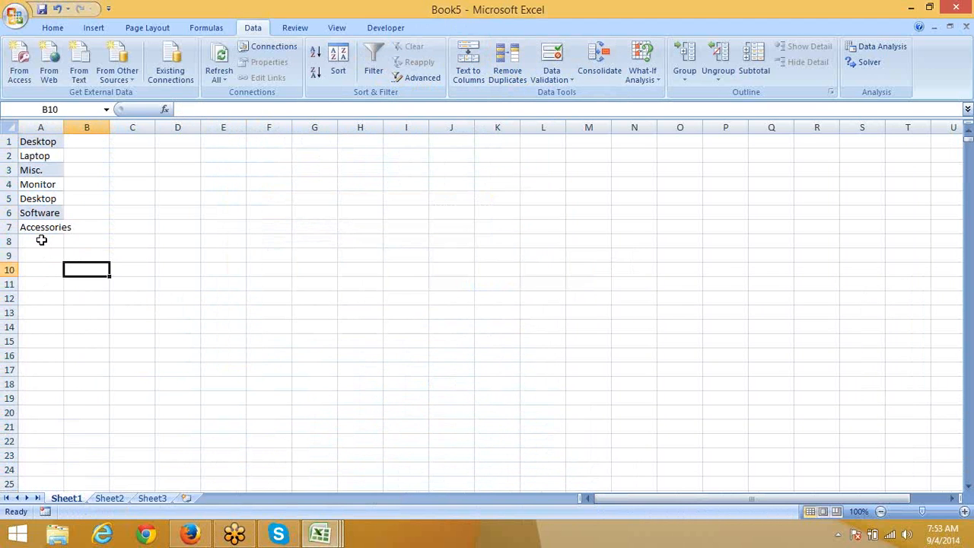
drag(40, 227, 46, 120)
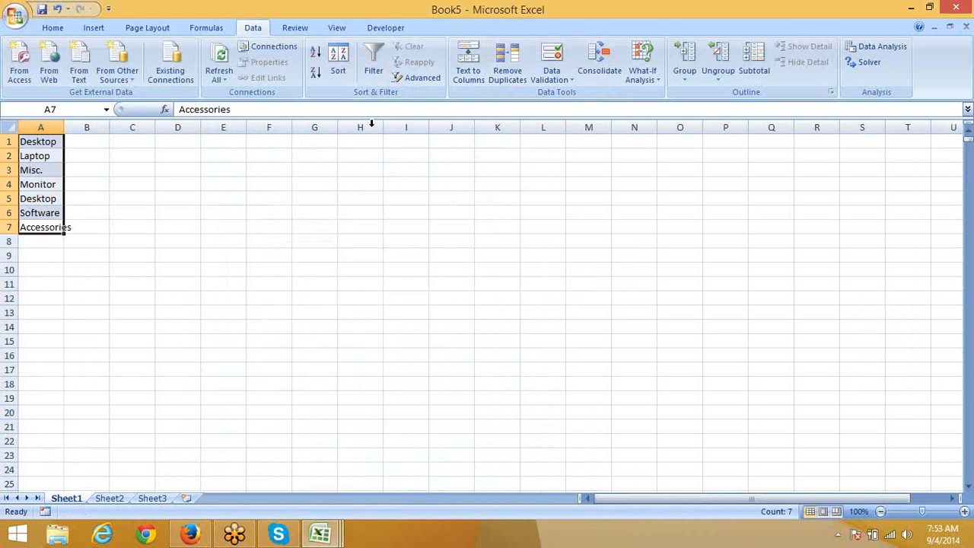
click(402, 86)
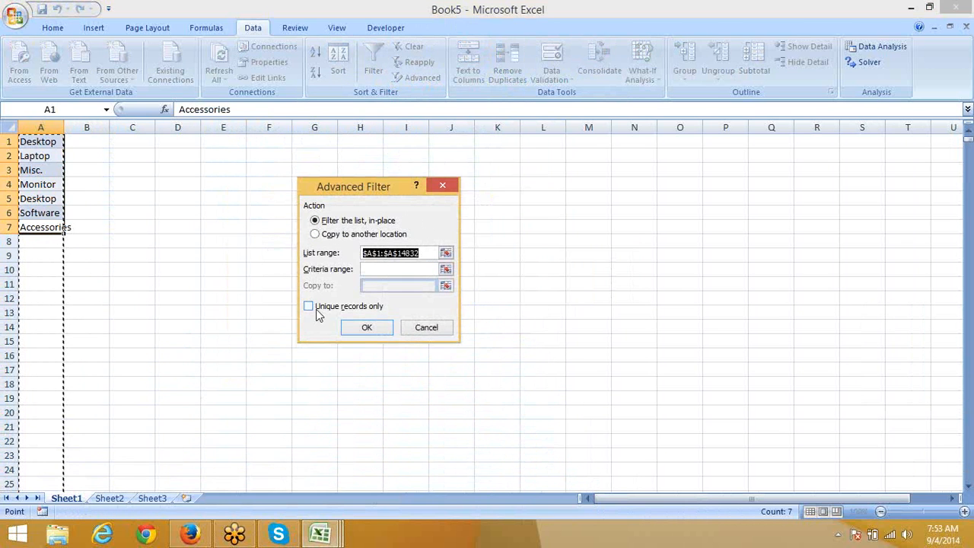
click(411, 332)
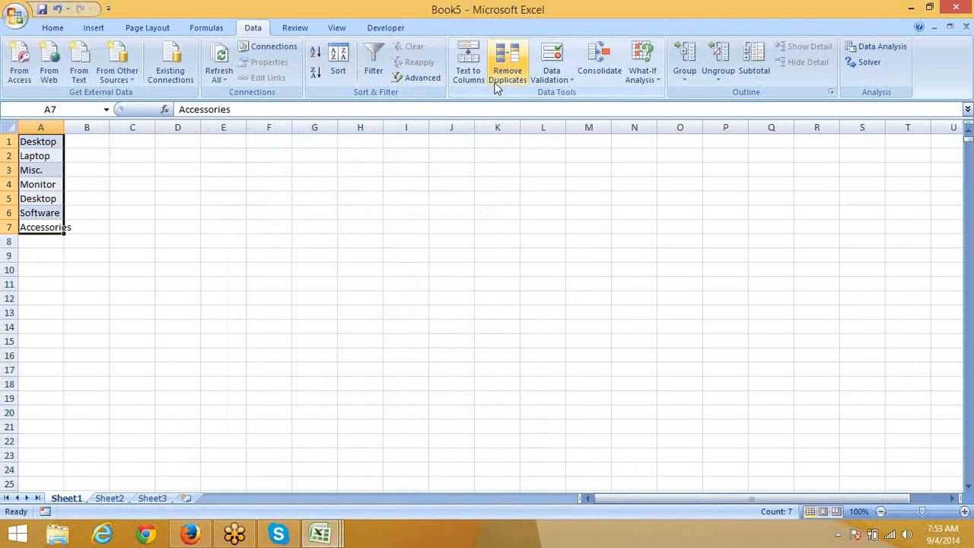